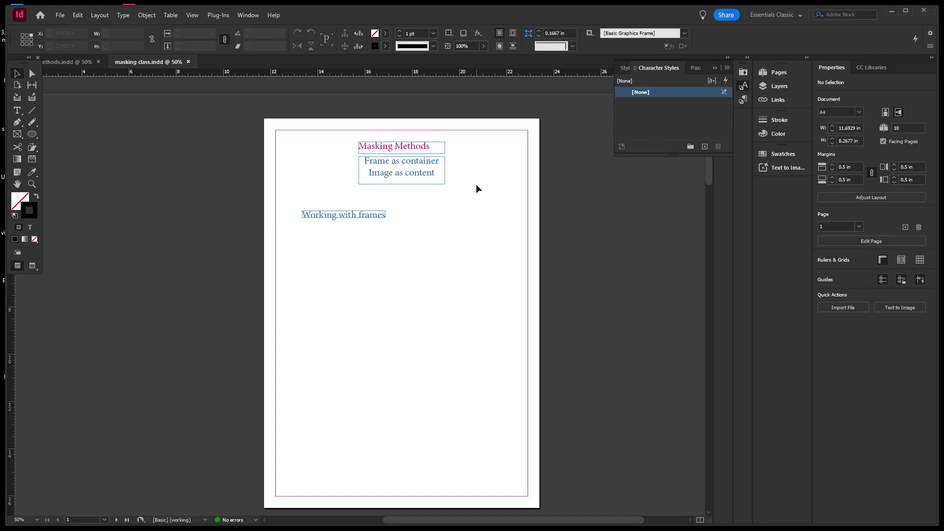
Open the File menu on the masking class page to prepare for placing an image.
click(452, 141)
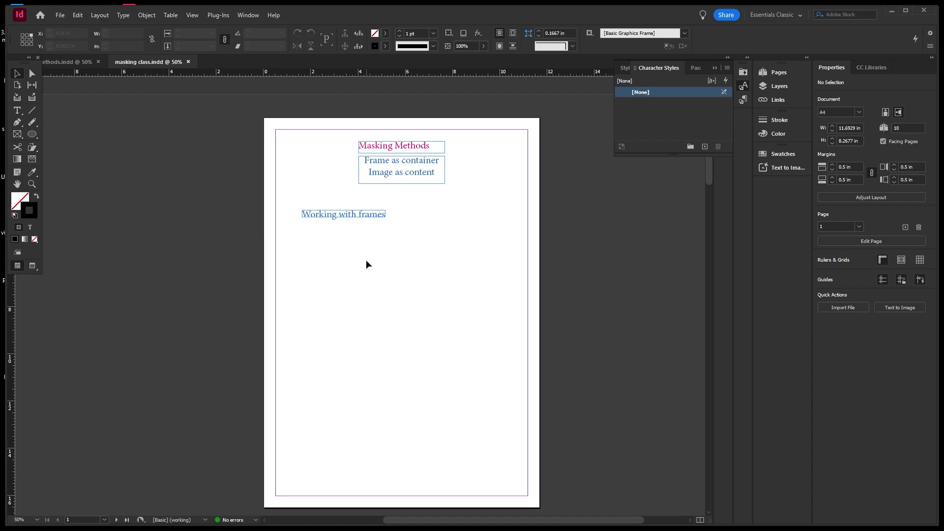
click(64, 15)
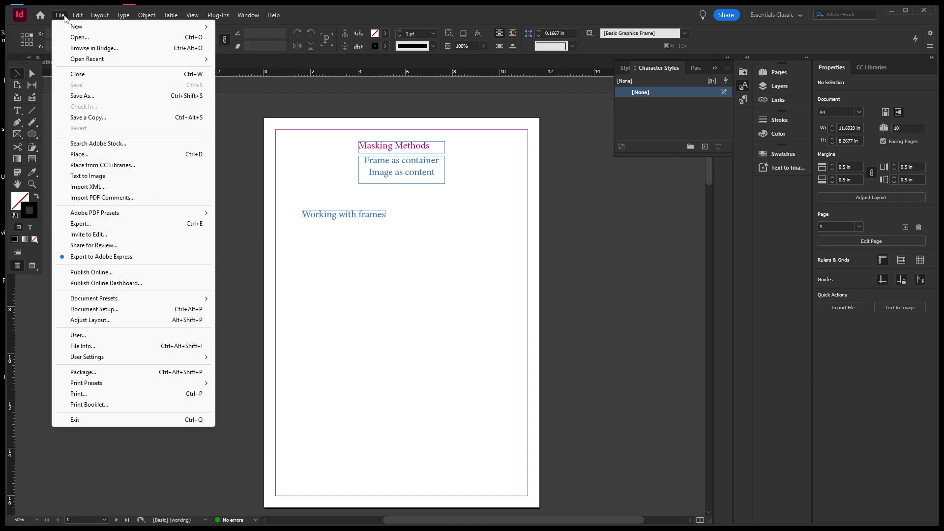
Load pexels-fotios-photos-1485548.jpg from the Desktop's mask reference folder with File > Place.
click(84, 154)
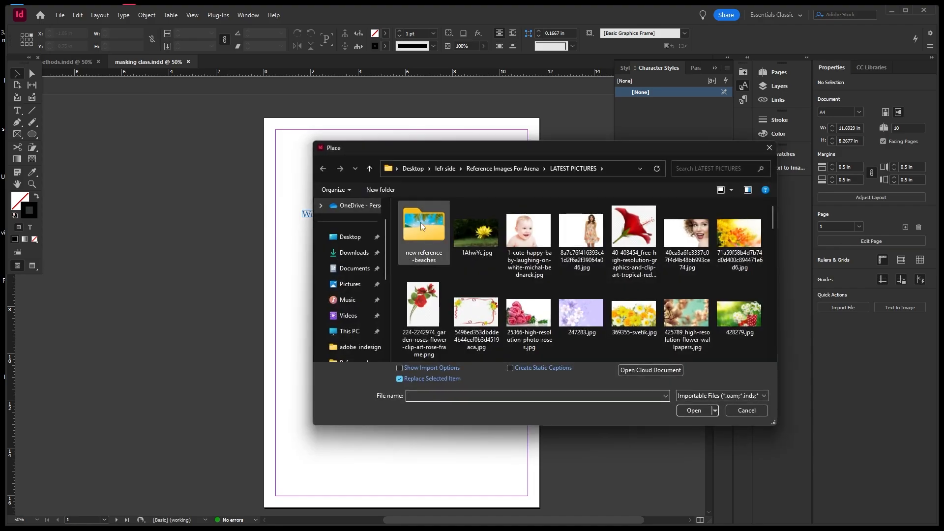
click(346, 239)
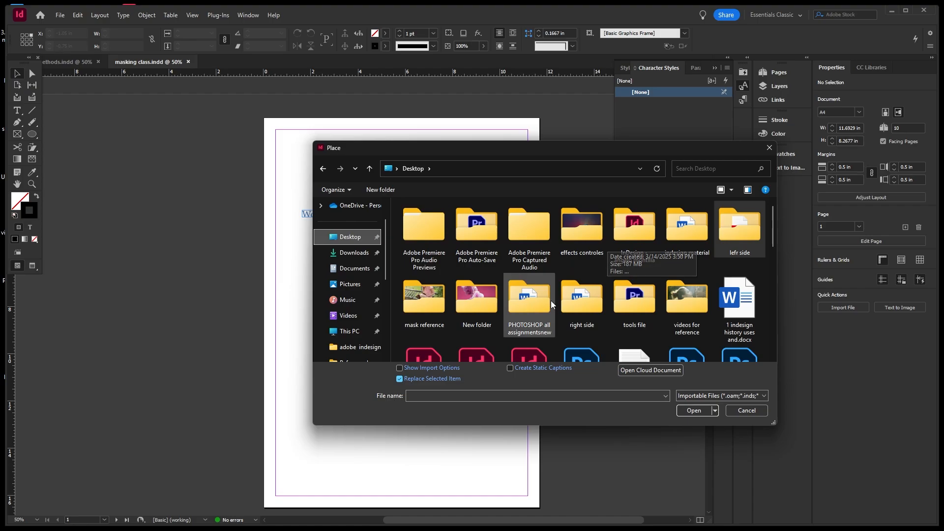
click(434, 310)
double_click(432, 310)
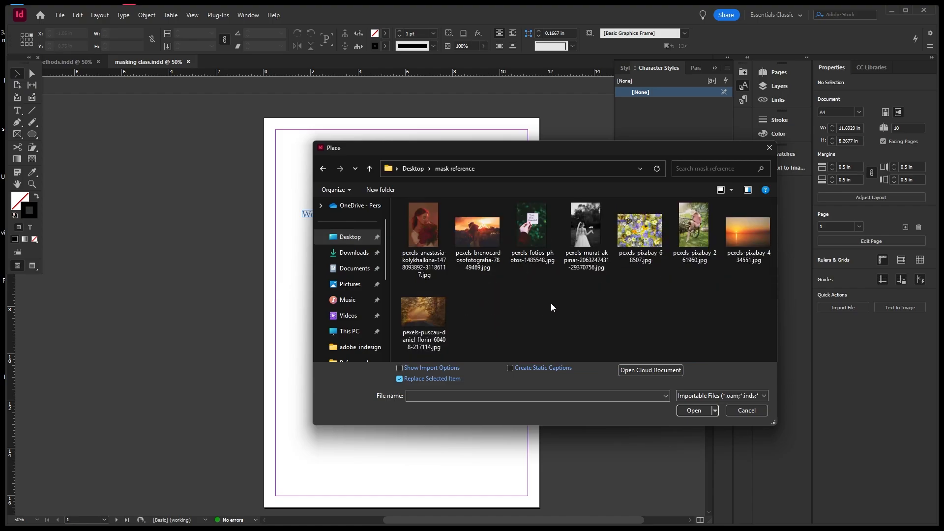
click(531, 226)
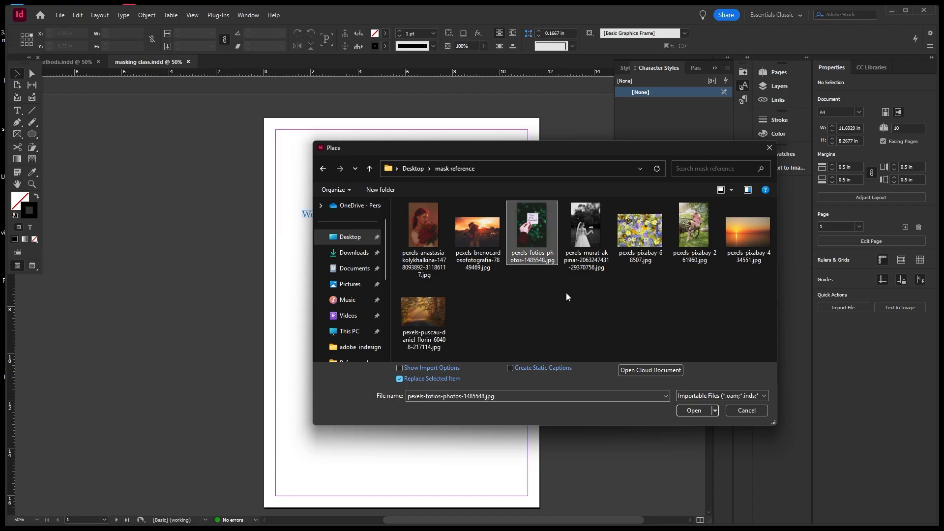
click(693, 410)
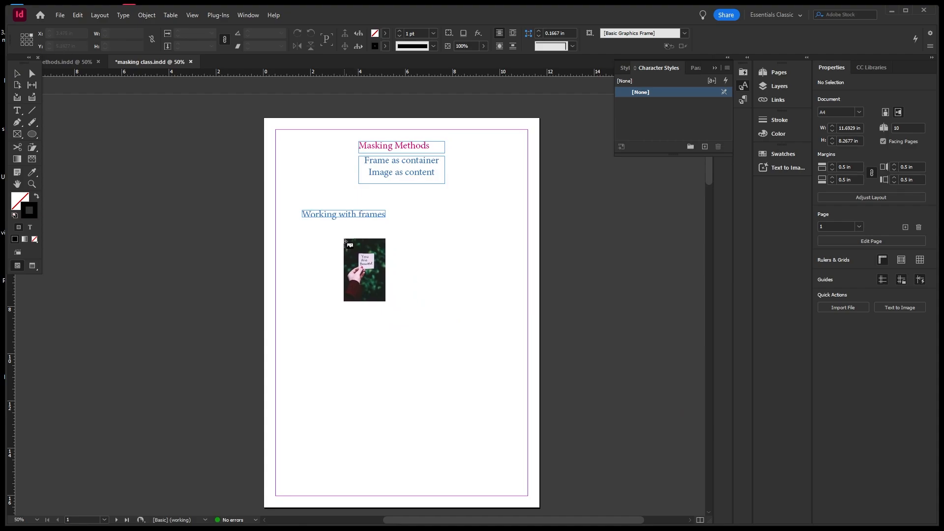
Draw a tall frame below 'Working with frames' to place the You Are Beautiful photo, then deselect.
drag(343, 239, 525, 457)
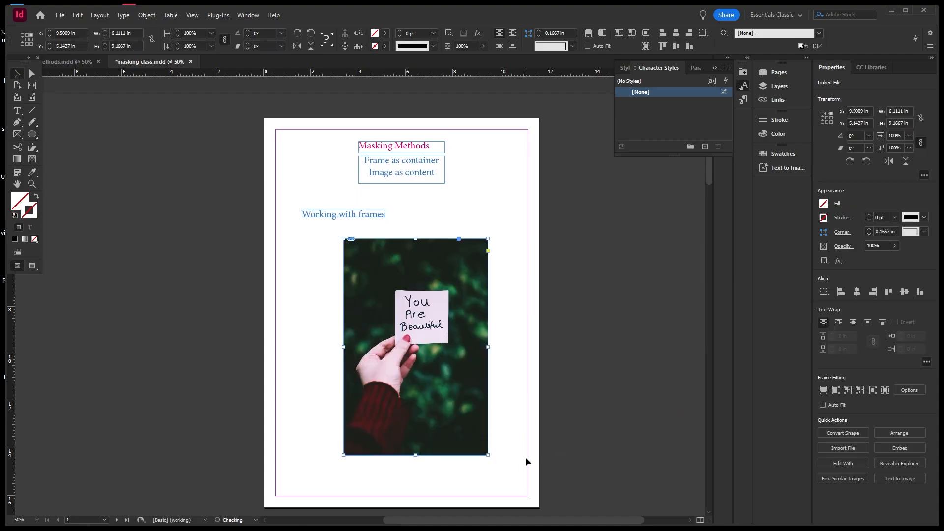
click(285, 251)
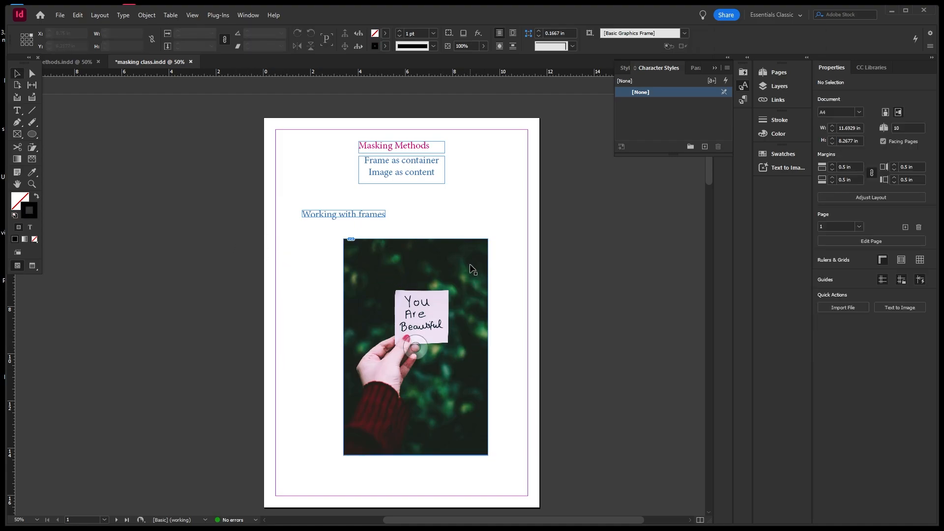
click(414, 348)
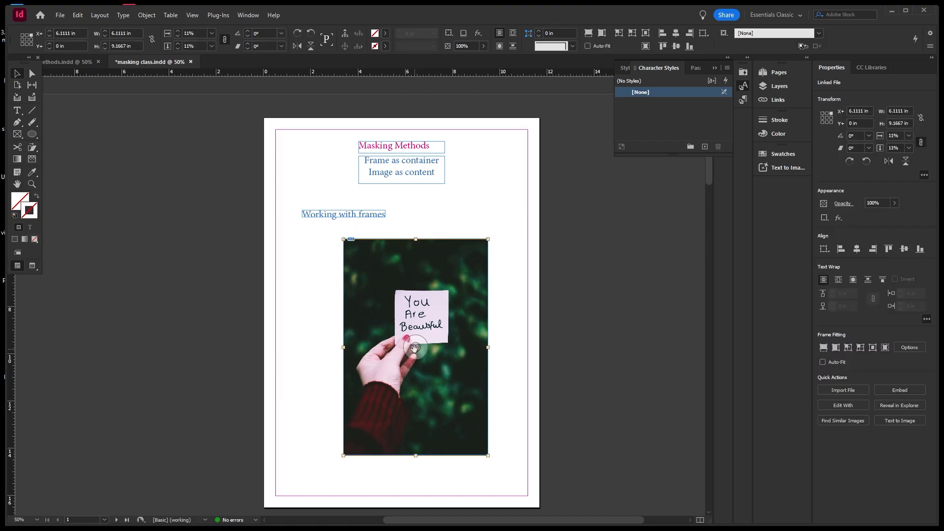
mouse_move(415, 348)
mouse_down()
mouse_move(416, 323)
mouse_move(417, 336)
mouse_up()
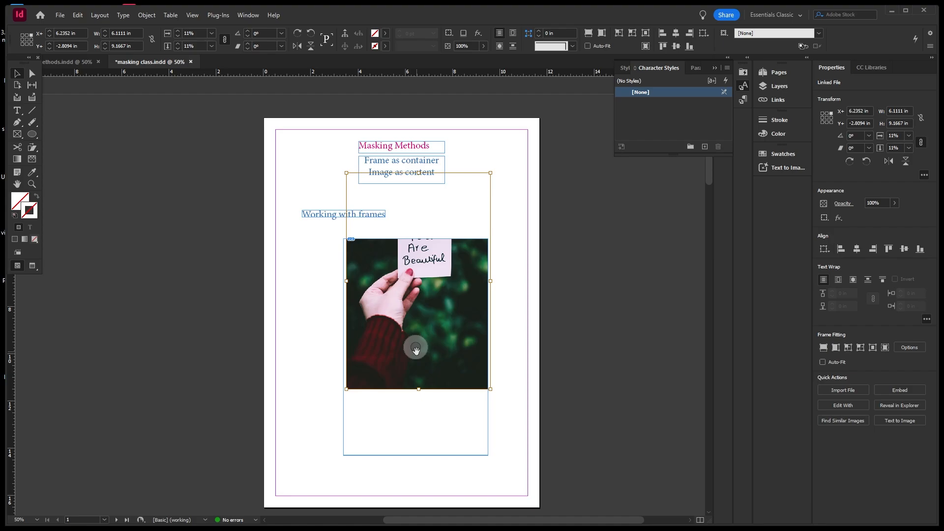
drag(415, 350, 417, 344)
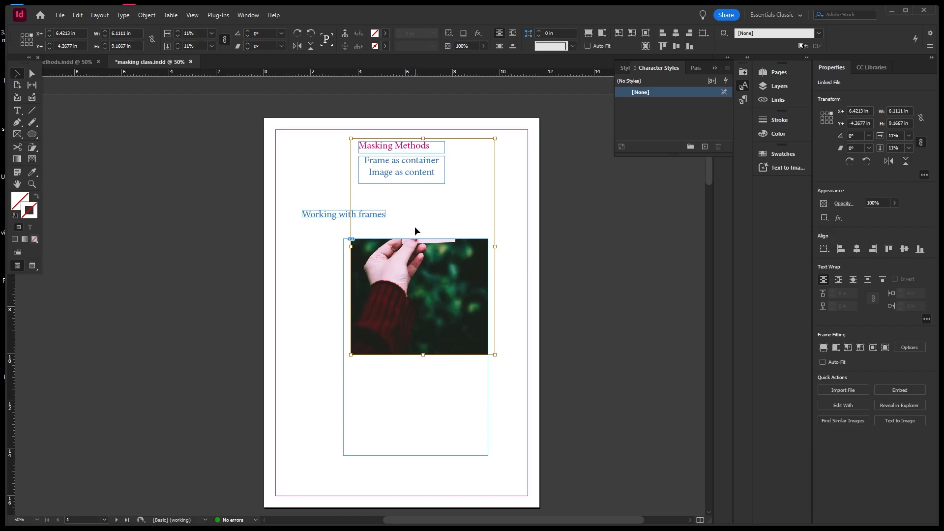
drag(416, 343, 417, 364)
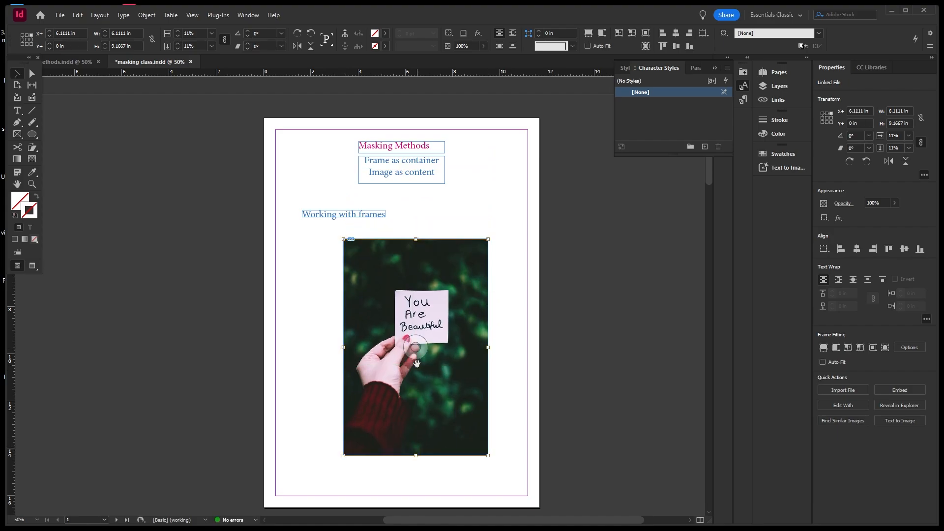
Reposition the photo frame slightly up and left on the page.
click(472, 257)
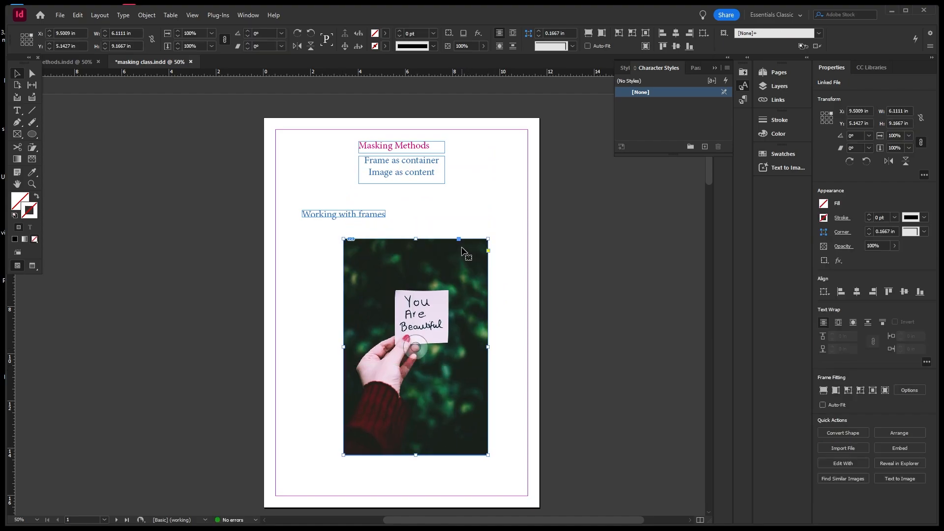
double_click(460, 261)
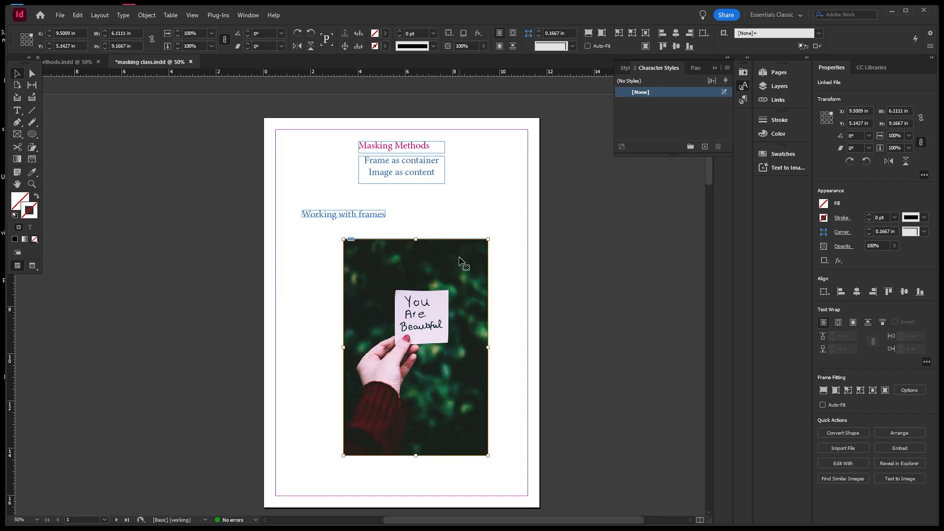
click(495, 279)
drag(462, 279, 476, 255)
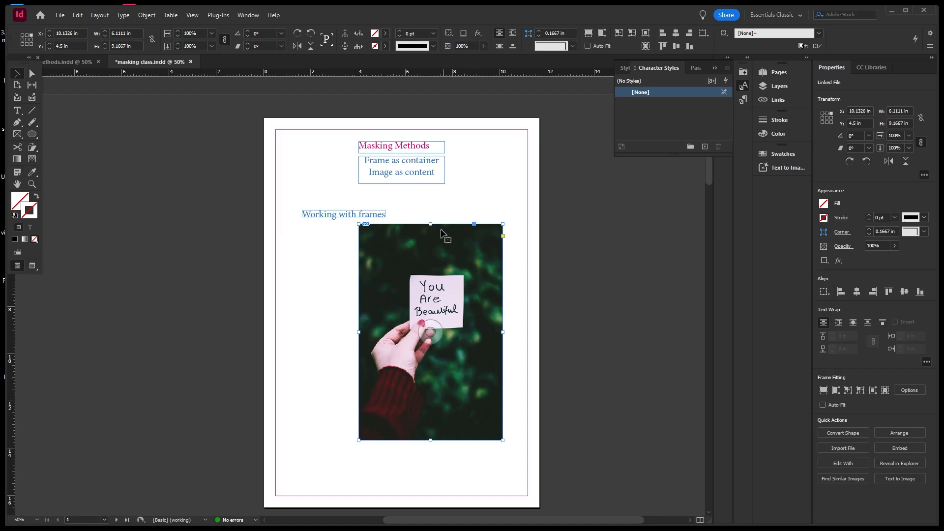
drag(462, 246, 440, 253)
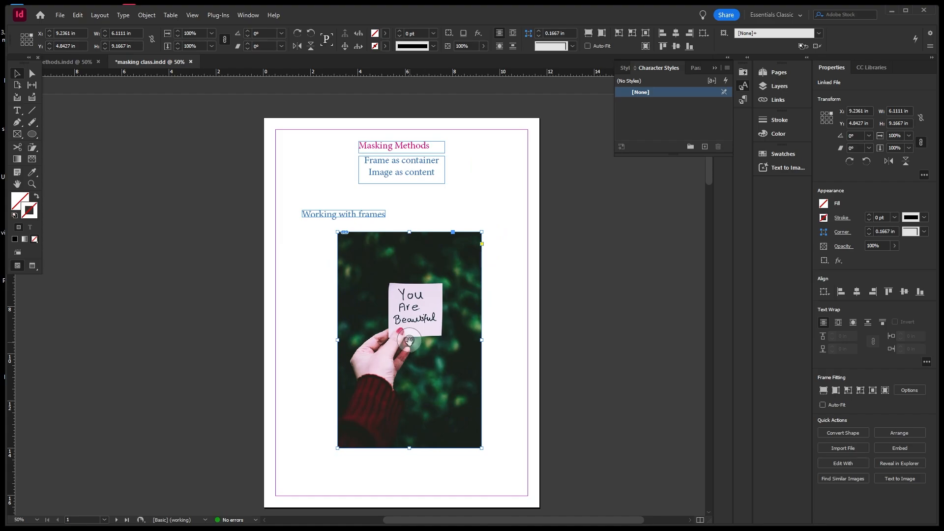
Try shifting the photo inside its frame, then undo so it fills the frame again.
drag(409, 340, 371, 362)
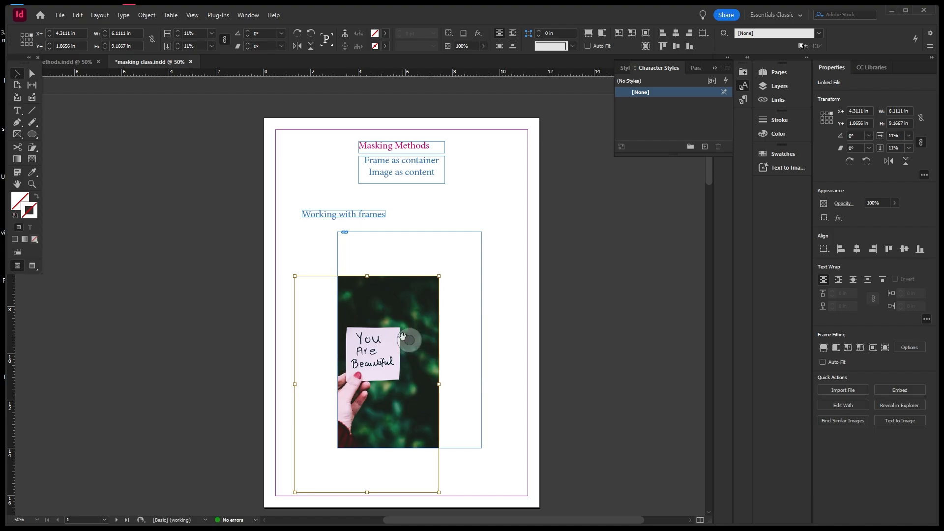
drag(410, 340, 392, 344)
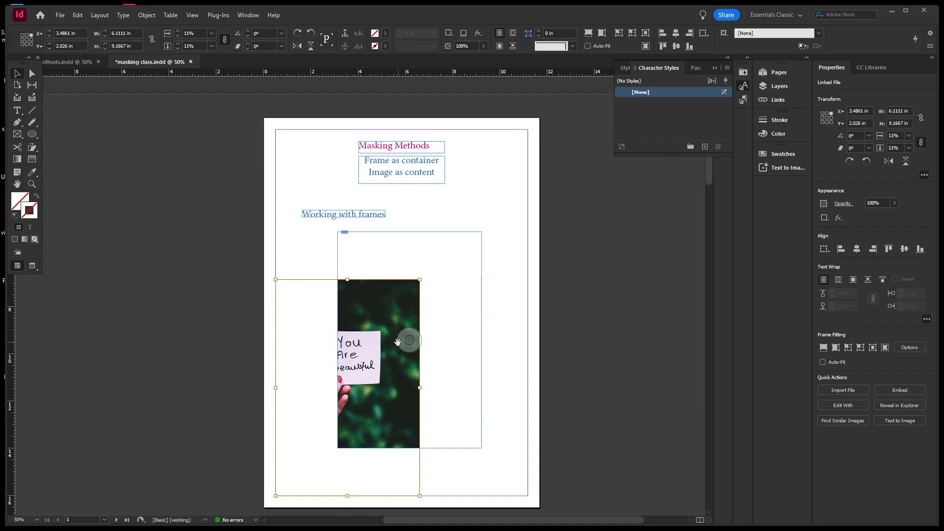
key(ctrl+z)
key(ctrl+z)
key(ctrl+z)
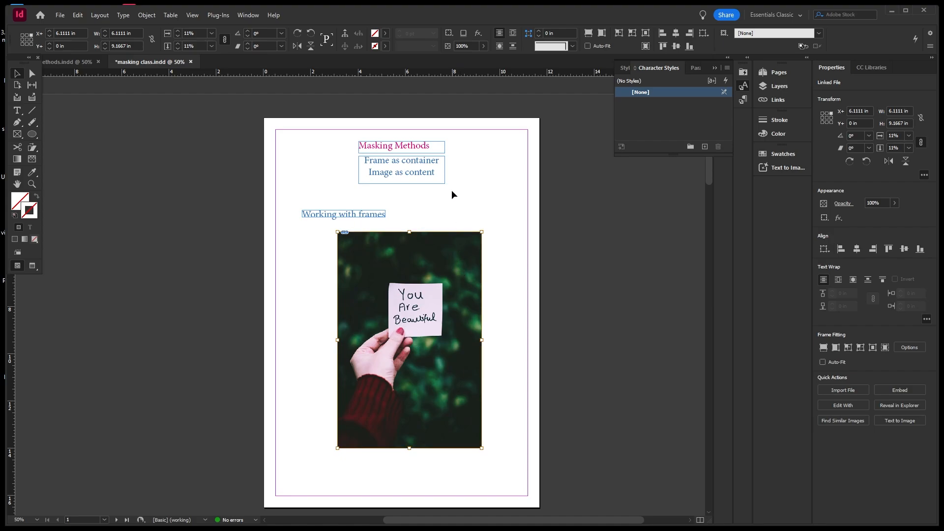
Switch to the Polygon Frame tool and set it to 3 sides with 0% star inset.
click(22, 133)
click(22, 137)
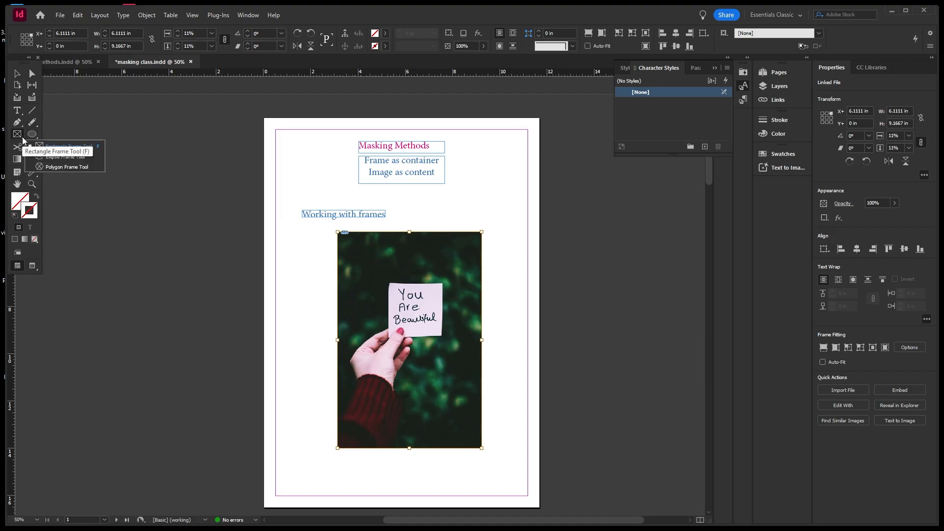
click(64, 167)
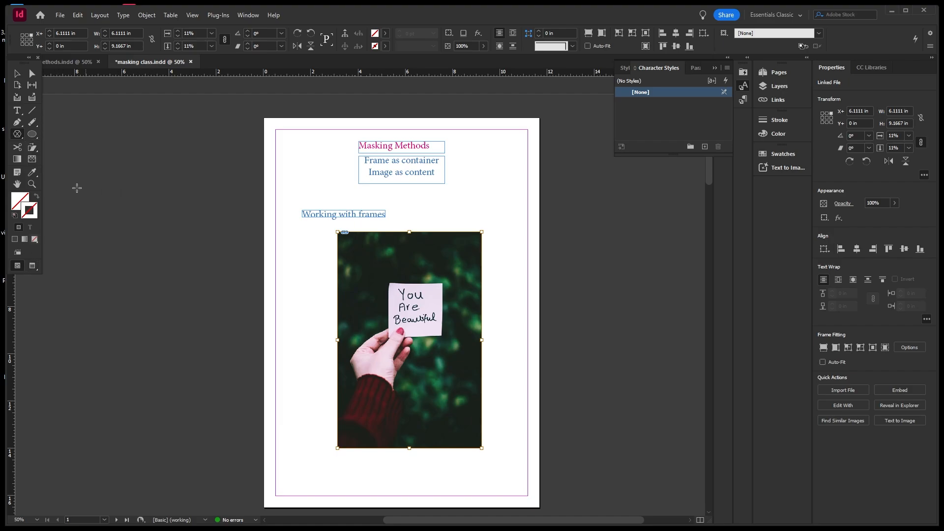
double_click(20, 136)
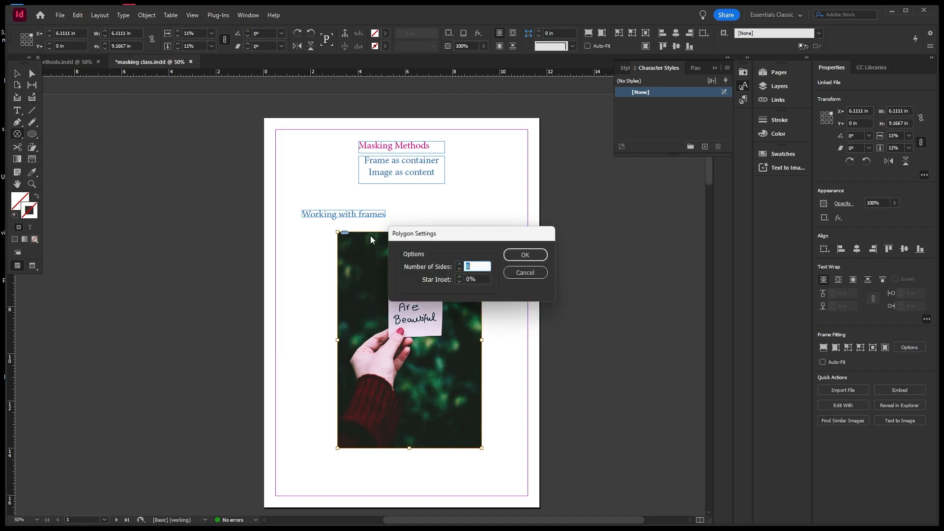
drag(474, 235, 556, 227)
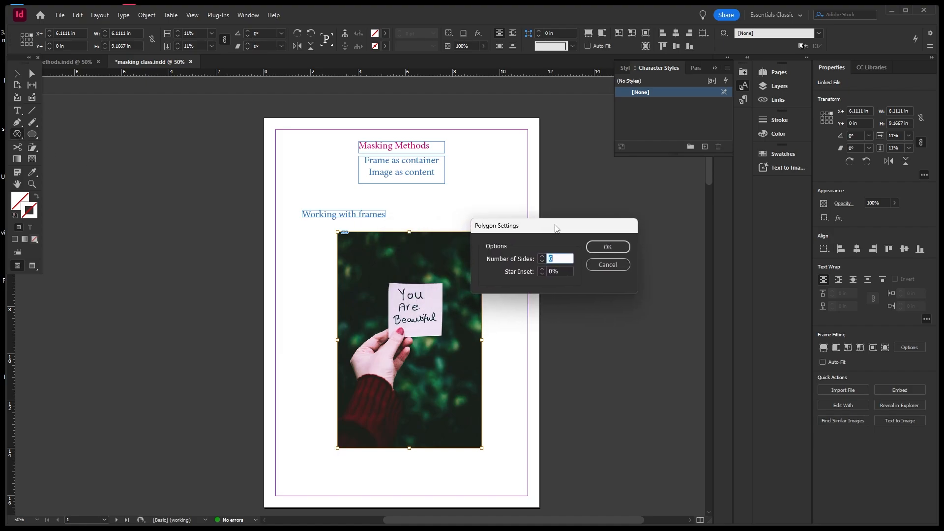
click(542, 260)
click(542, 259)
click(542, 260)
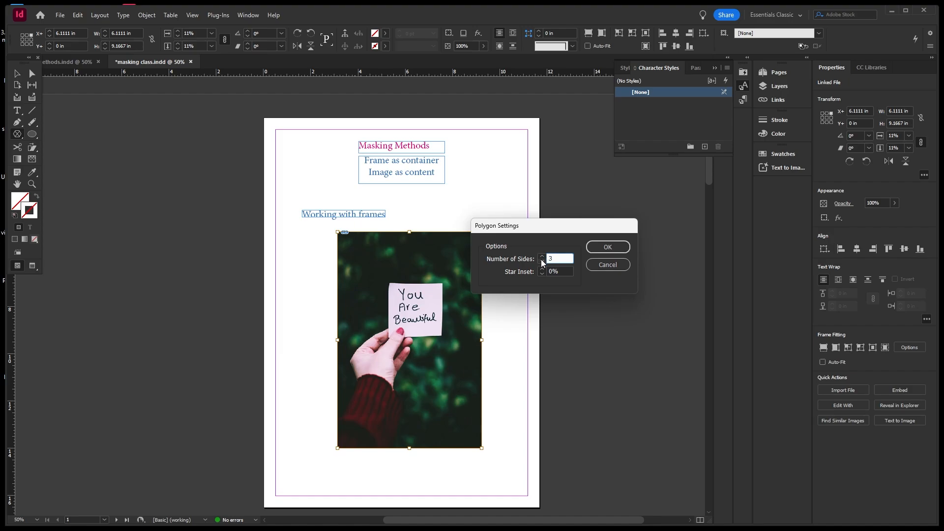
click(606, 249)
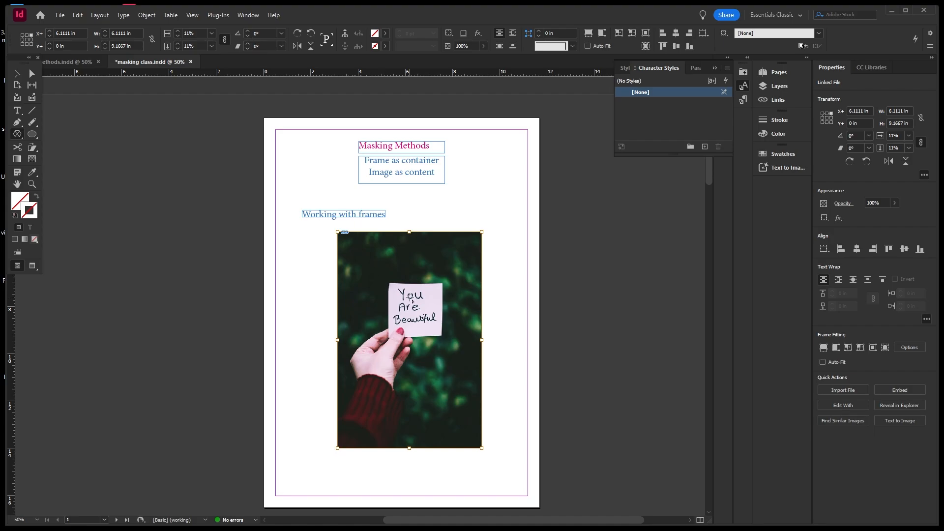
Draw a triangle frame over the photo, rotate it 180°, and move it back over the photo.
drag(413, 307, 491, 374)
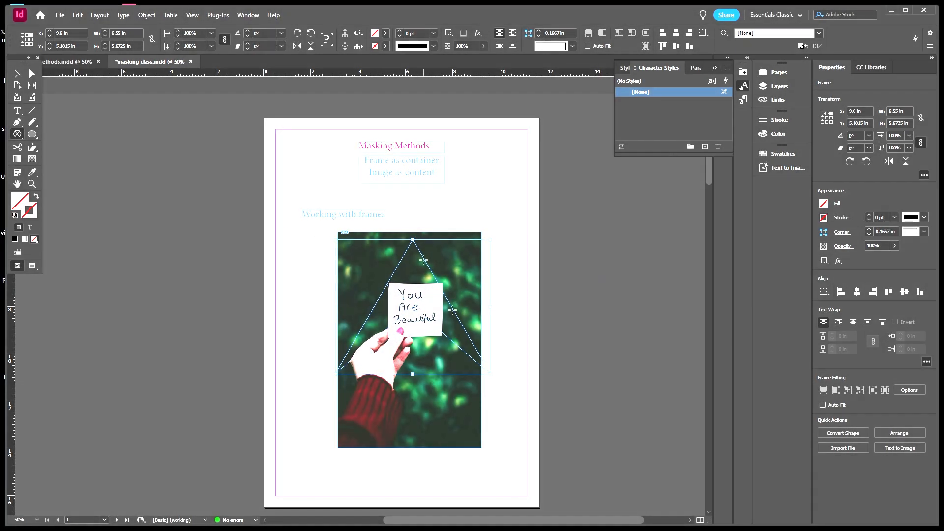
right_click(452, 309)
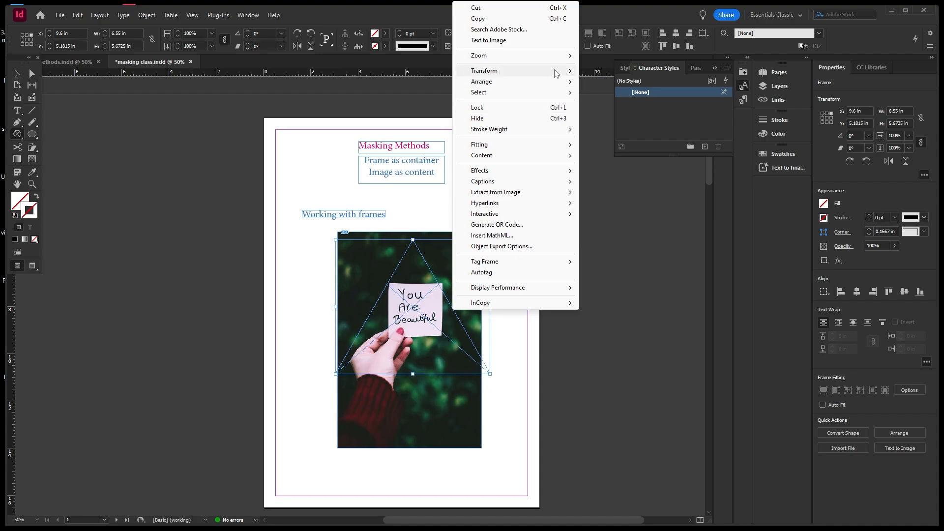
mouse_move(556, 74)
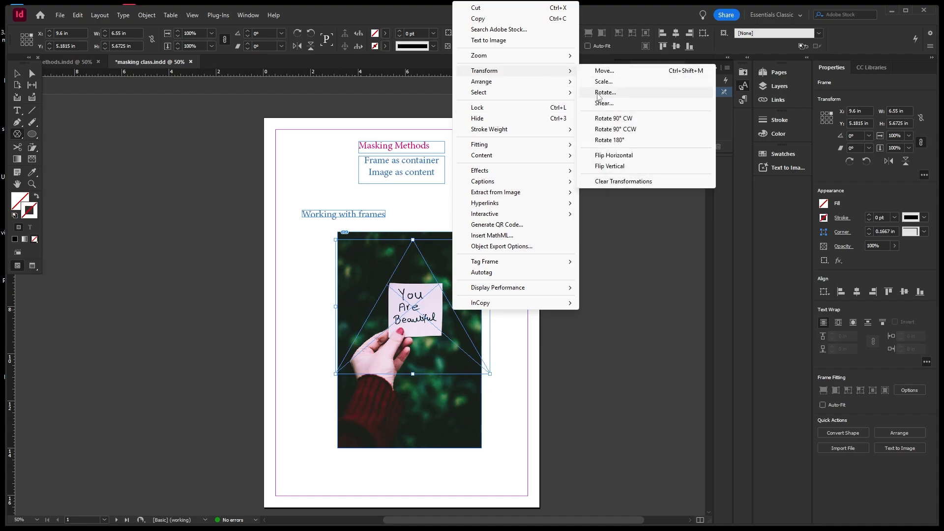
click(622, 142)
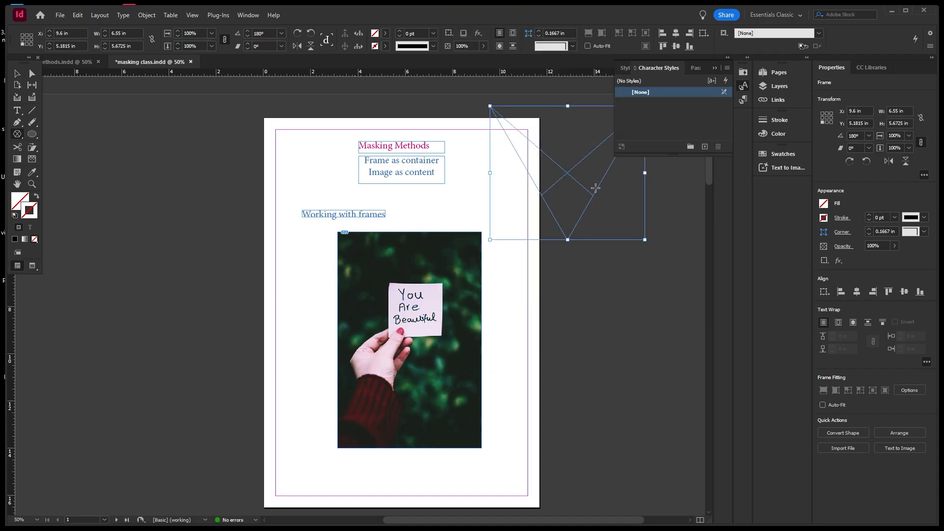
key(v)
drag(601, 190, 450, 325)
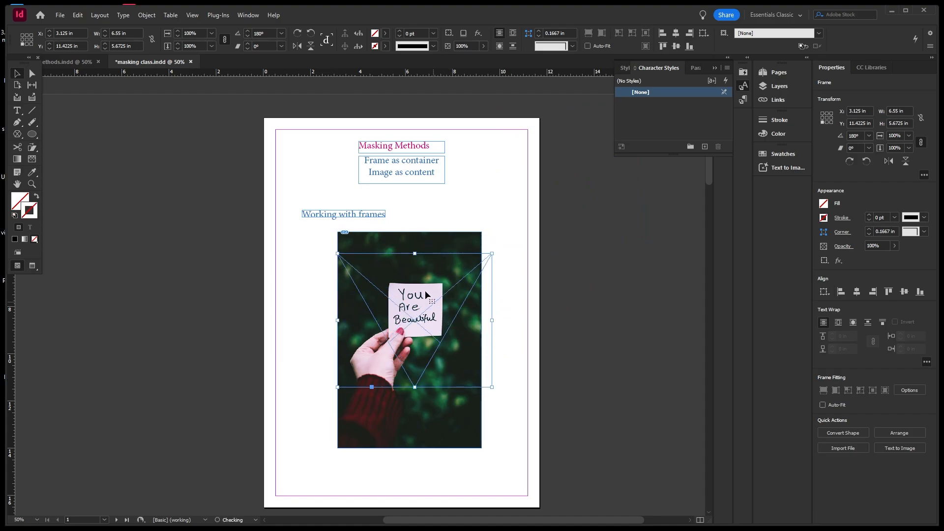
Add an anchor point midway along the triangle's top edge using the Add Anchor Point tool.
click(32, 73)
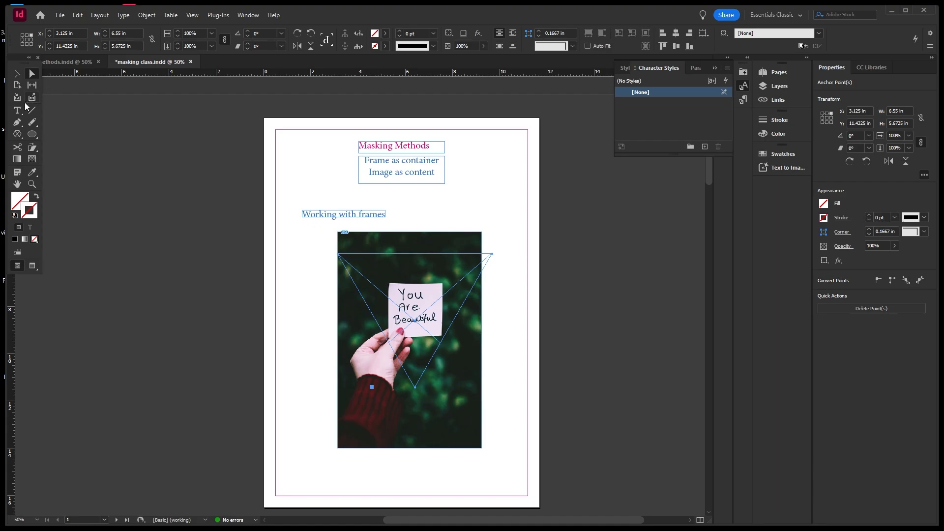
click(19, 123)
drag(20, 125, 54, 148)
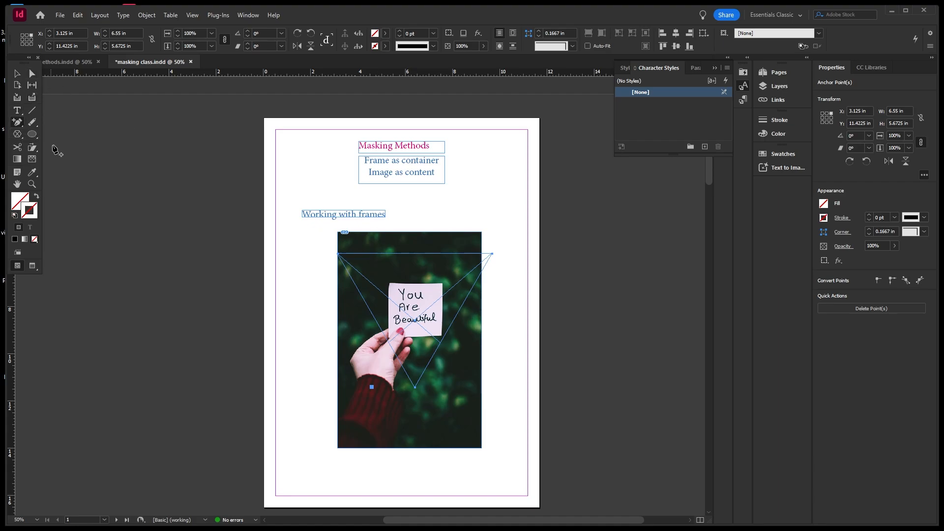
click(416, 254)
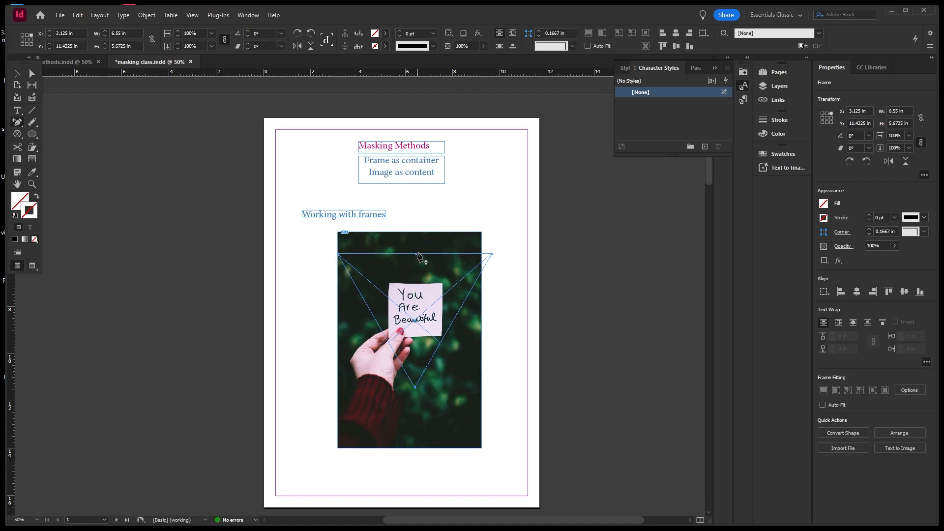
click(32, 74)
Expand Layer 1 in the Layers panel and lock the pexels-fotios-photos-1485548.jpg photo frame.
click(780, 86)
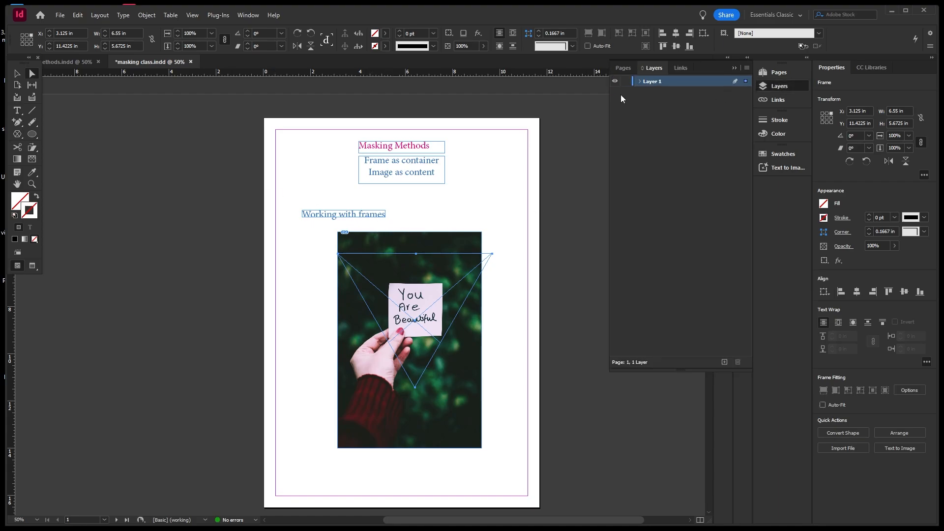
click(639, 82)
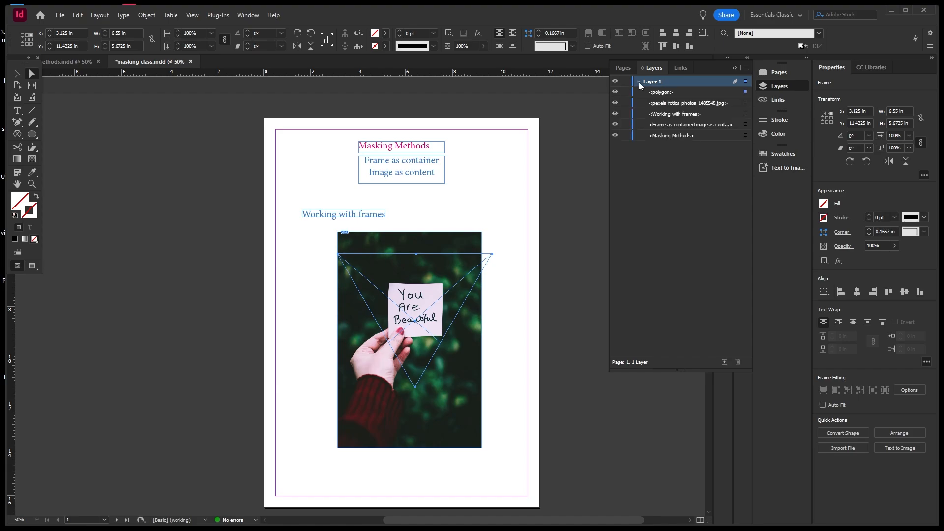
click(460, 239)
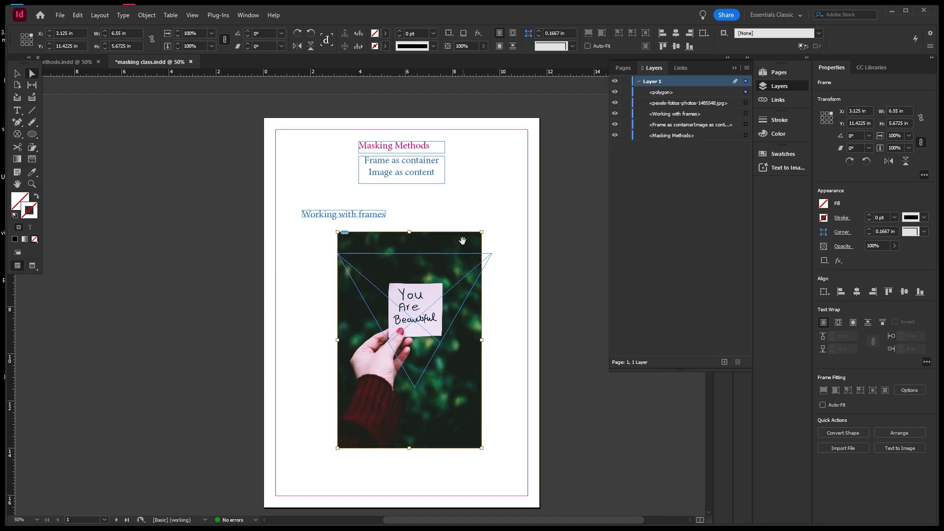
click(17, 73)
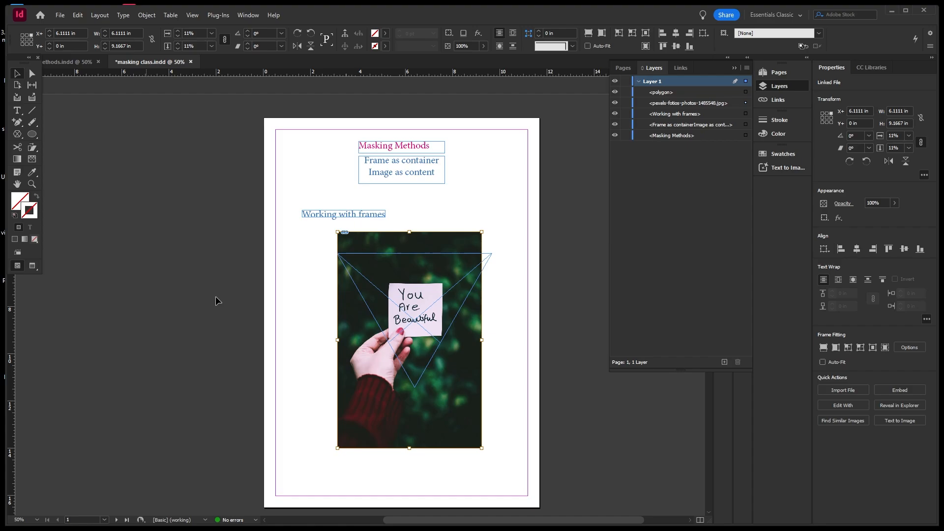
click(571, 375)
click(478, 402)
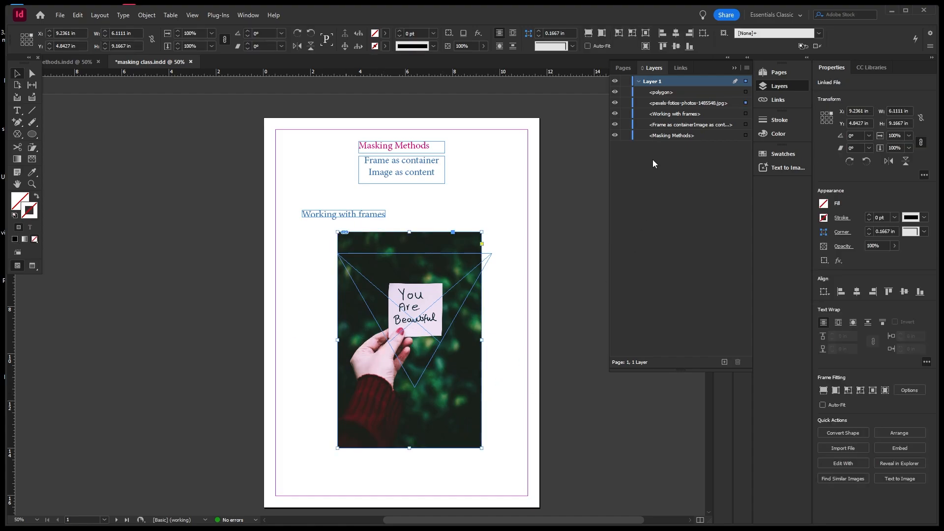
click(626, 102)
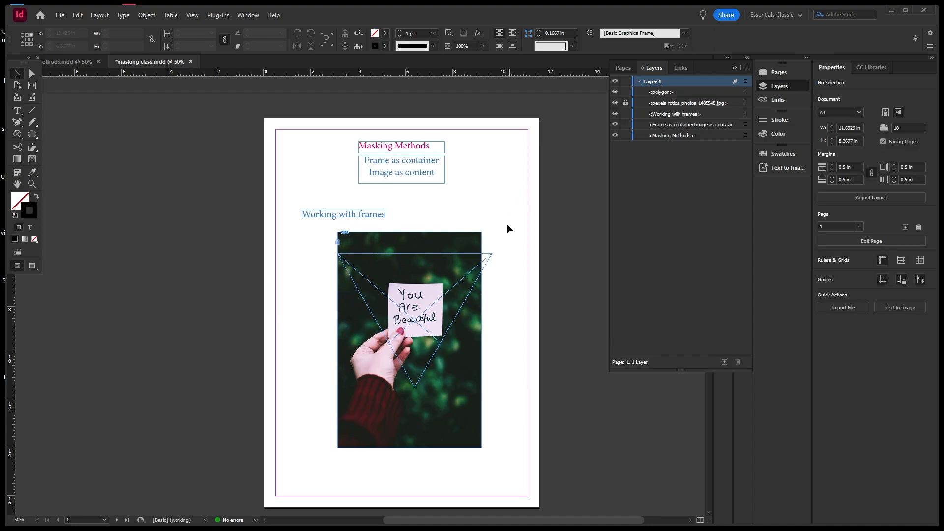
Drag the triangle's top middle point down, nudge it twice lower, then select all anchors.
click(410, 256)
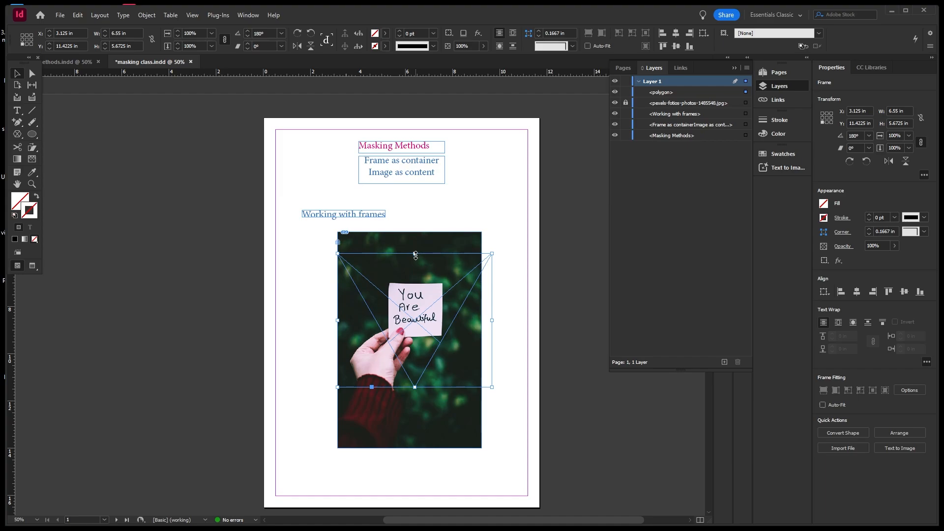
click(32, 73)
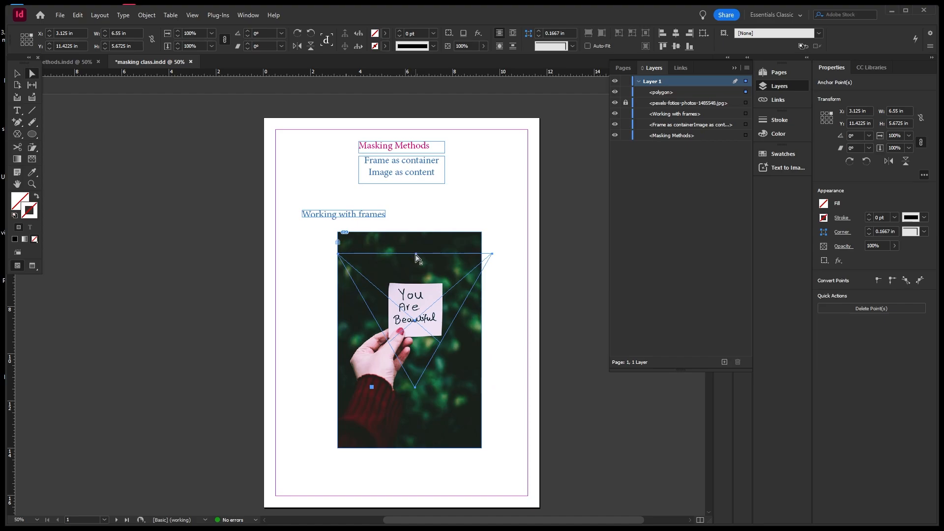
mouse_move(416, 258)
mouse_down()
mouse_move(414, 280)
mouse_move(414, 258)
mouse_up()
key(Down)
key(Down)
key(Down)
key(Down)
key(Down)
key(Down)
key(Down)
key(Down)
key(Down)
key(Down)
key(Down)
key(Down)
key(Down)
key(Down)
key(Down)
key(Down)
key(Down)
key(Down)
key(Down)
key(Down)
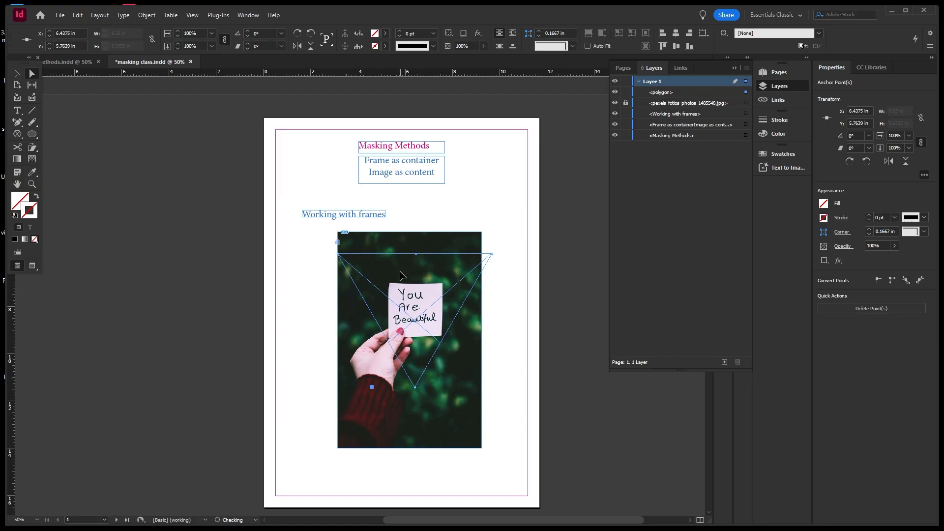
key(Down)
key(Down)
key(Down)
key(Down)
key(Down)
key(Down)
key(Down)
key(Down)
key(Down)
key(Down)
key(Down)
key(Down)
key(Down)
key(Down)
key(Down)
key(Down)
key(Down)
key(Down)
key(Down)
key(Down)
drag(332, 252, 497, 410)
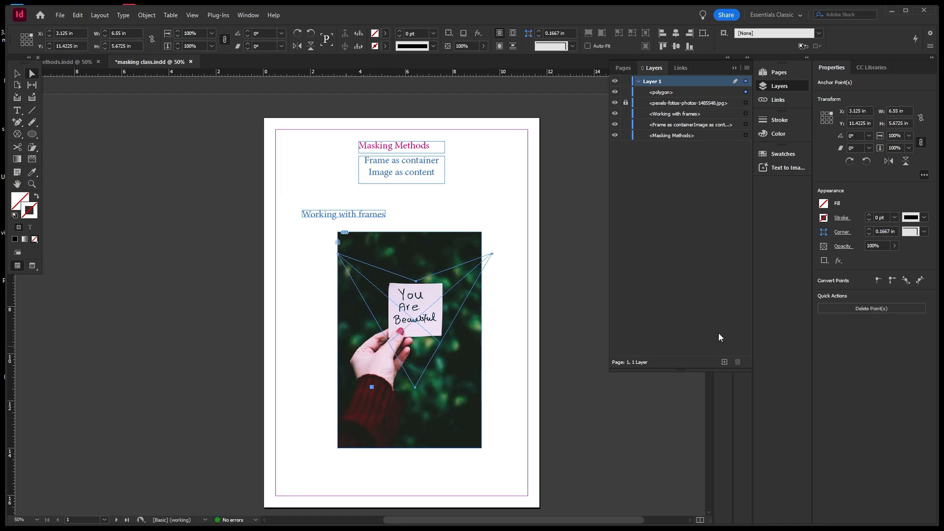
Smooth all anchor points and lower the bottom point to form a 7.02 by 6.54 in heart.
click(905, 282)
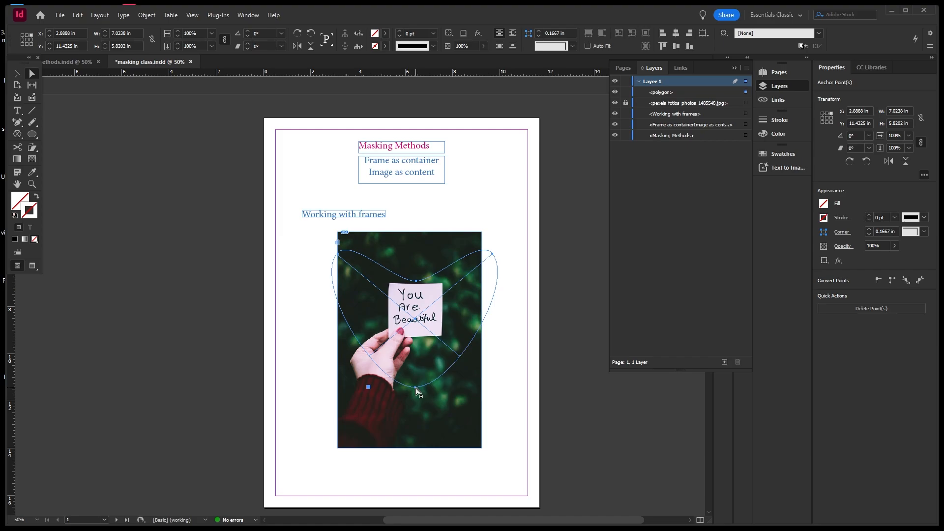
drag(416, 391, 423, 372)
key(ctrl+z)
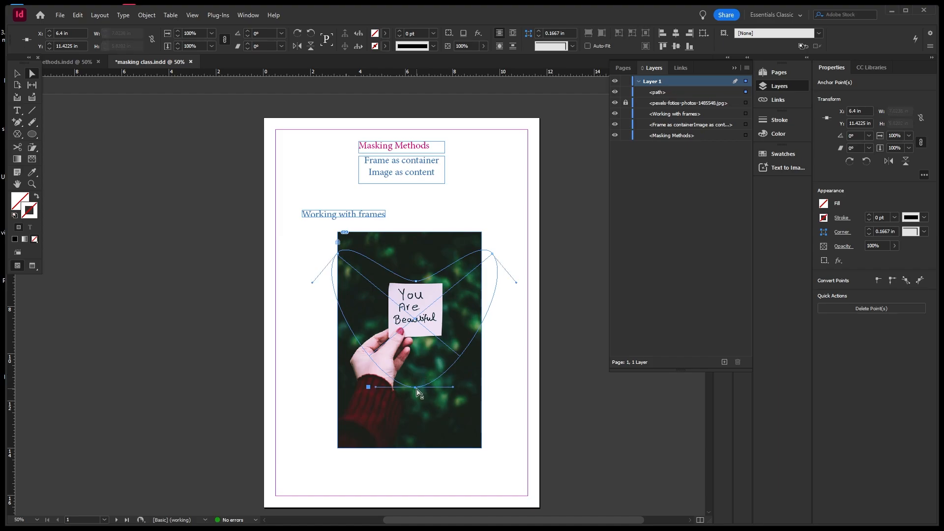
drag(417, 391, 415, 407)
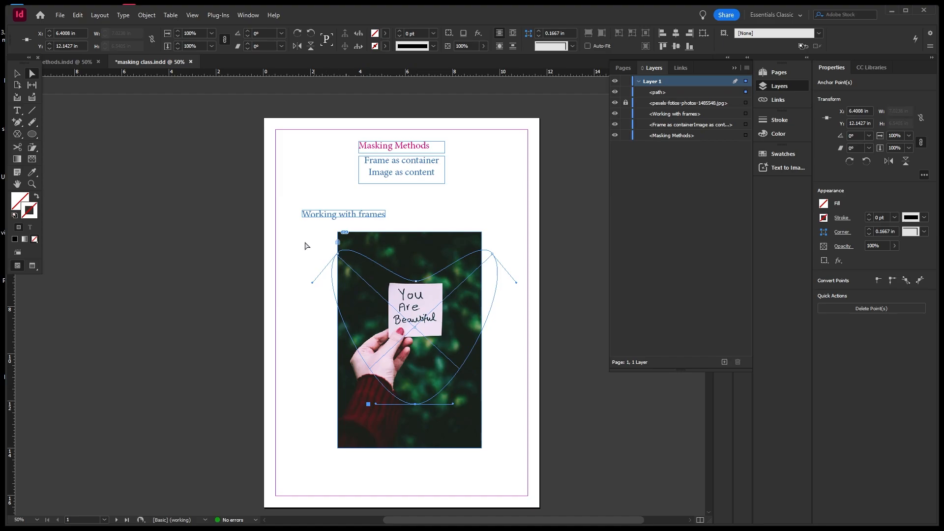
click(20, 74)
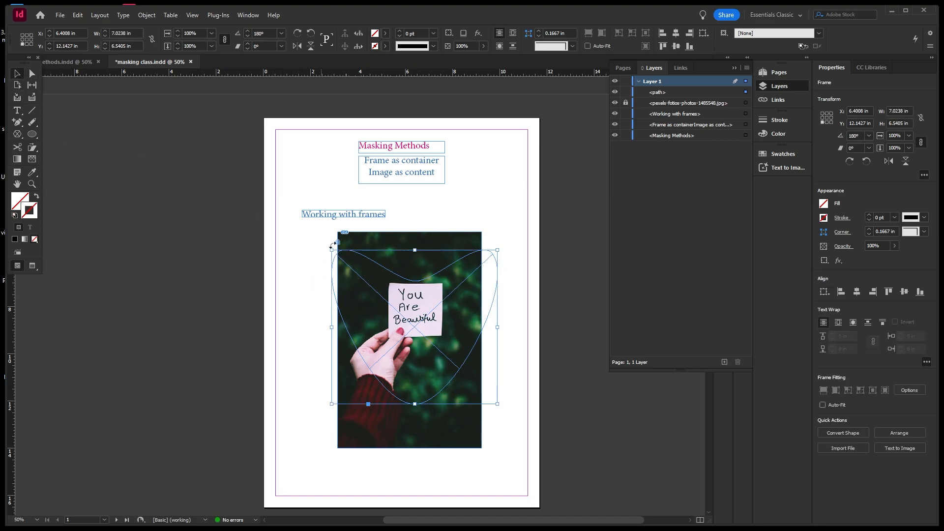
Scale the heart proportionally to about 5.45 by 5.07 in and centre it over the handwritten note.
click(499, 404)
drag(496, 402, 480, 369)
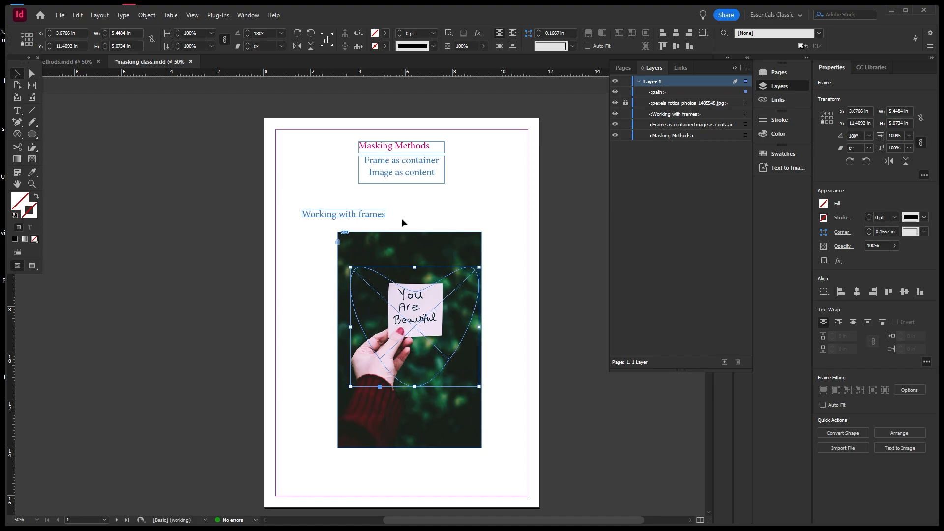
key(Up)
key(Up)
key(Up)
key(Up)
key(Up)
key(Up)
key(Up)
key(Up)
key(Up)
key(Up)
key(Up)
key(Up)
key(Up)
key(Up)
key(Up)
key(Up)
key(Up)
key(Up)
key(Up)
key(Up)
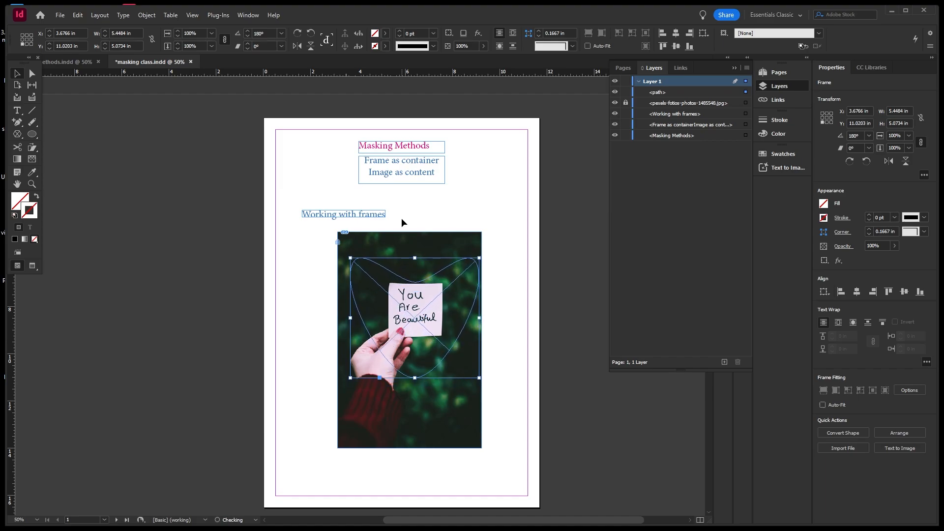
key(Up)
key(Up)
key(Up)
key(Up)
key(Up)
key(Up)
key(Up)
key(Up)
key(Up)
key(Up)
key(Up)
key(Up)
key(Up)
key(Up)
key(Up)
key(Up)
key(Up)
key(Up)
key(Up)
key(Up)
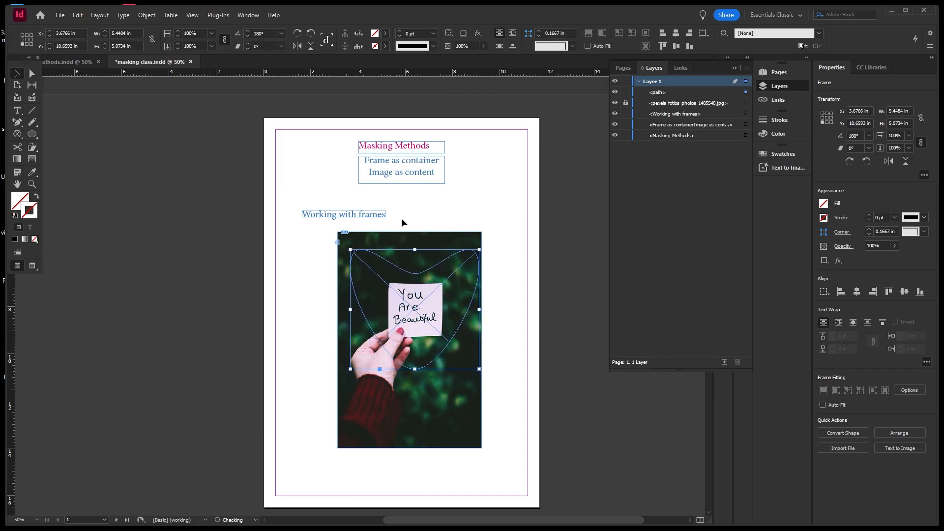
click(402, 217)
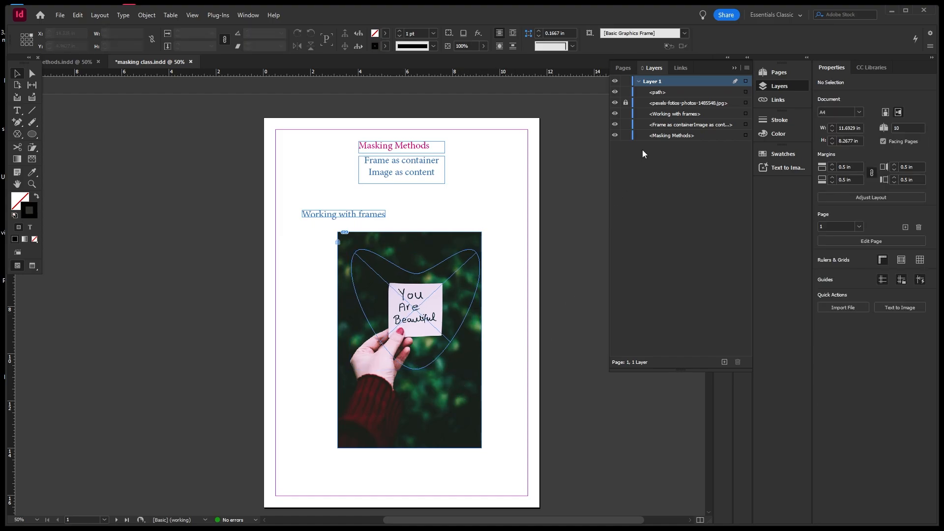
Unlock the photo and cut it off the page, then select the empty heart frame.
click(626, 104)
click(459, 417)
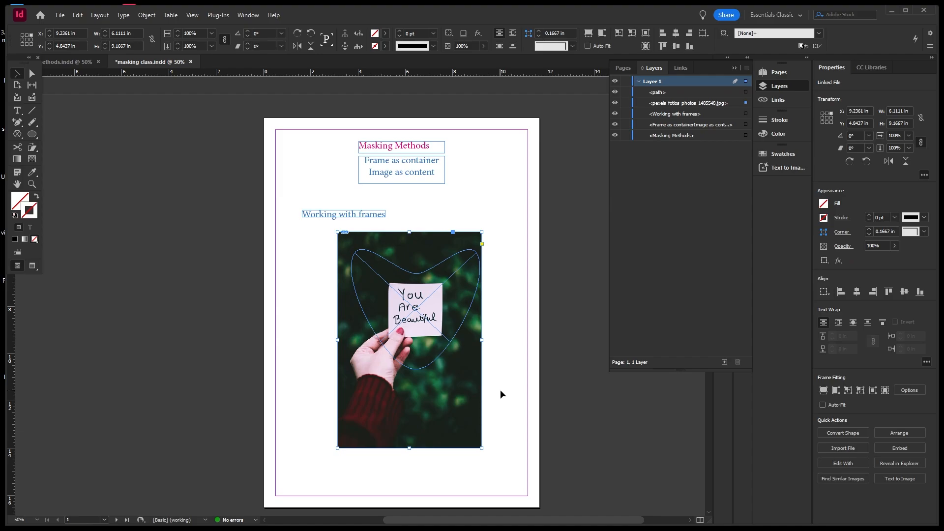
key(Delete)
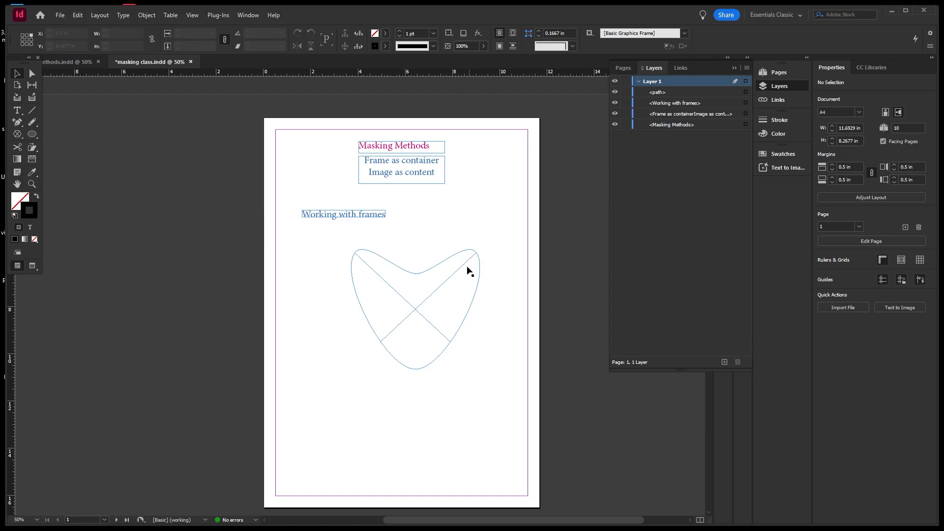
click(460, 253)
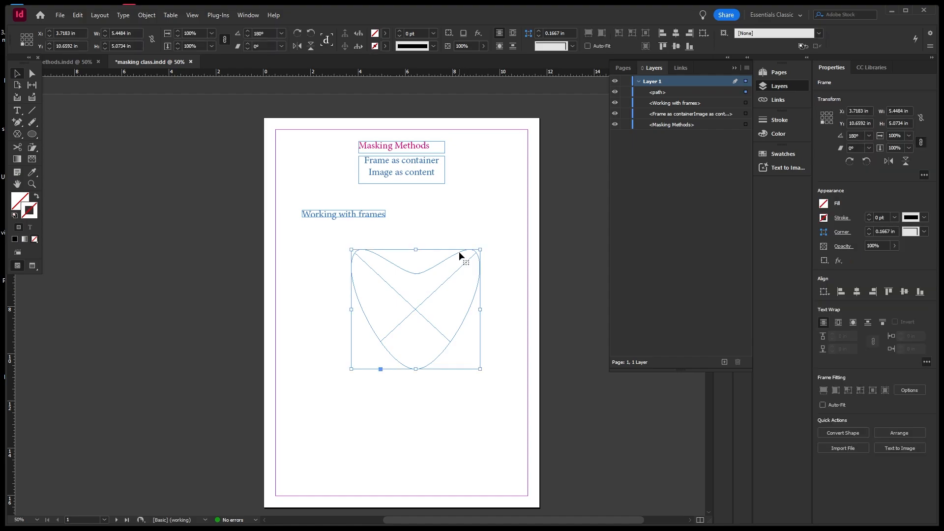
Paste the You Are Beautiful photo into the heart frame and position the note inside the heart.
click(77, 16)
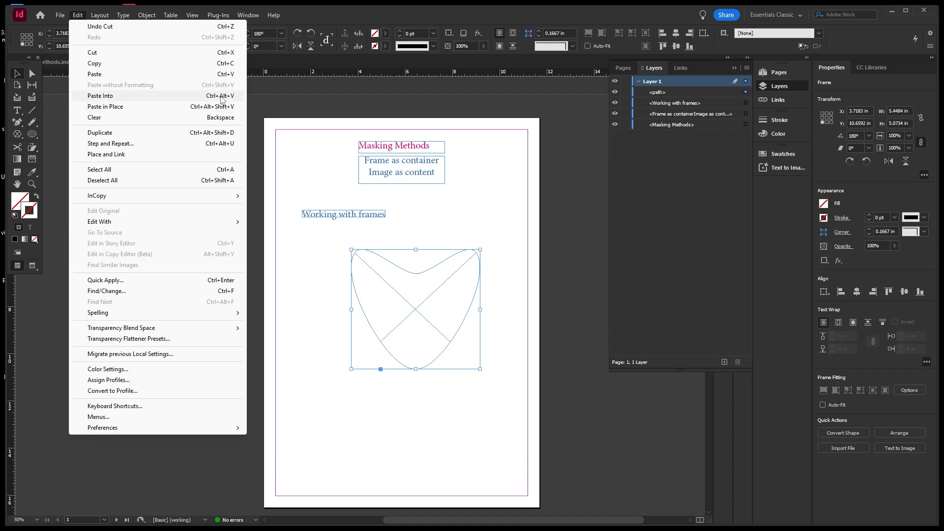
click(222, 97)
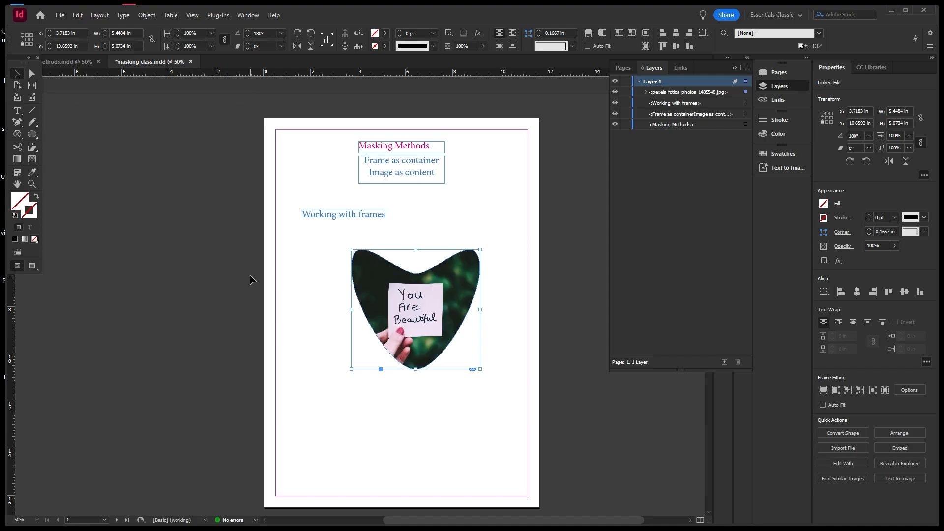
click(315, 273)
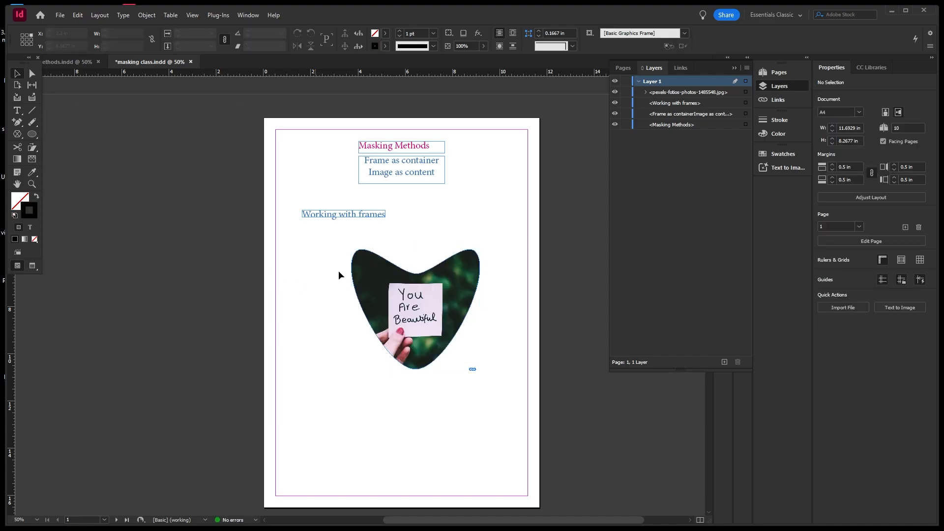
click(416, 307)
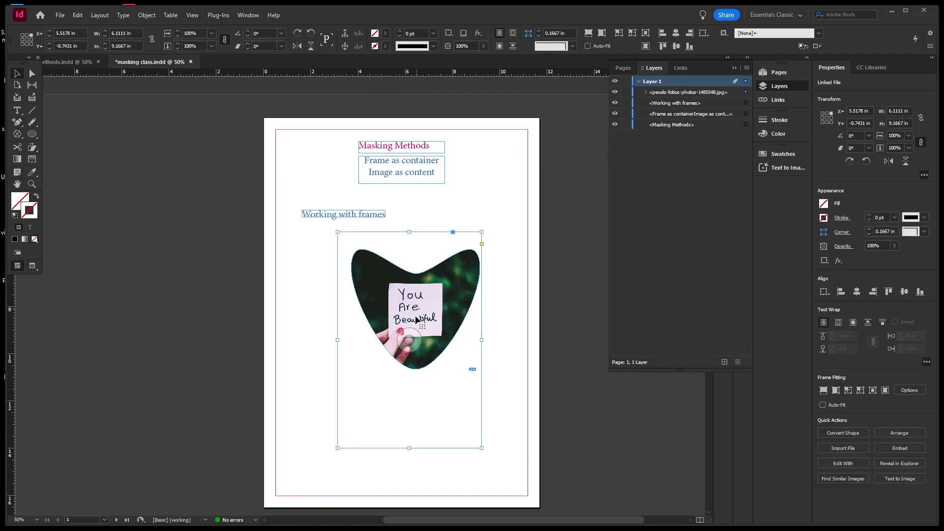
drag(411, 342, 410, 361)
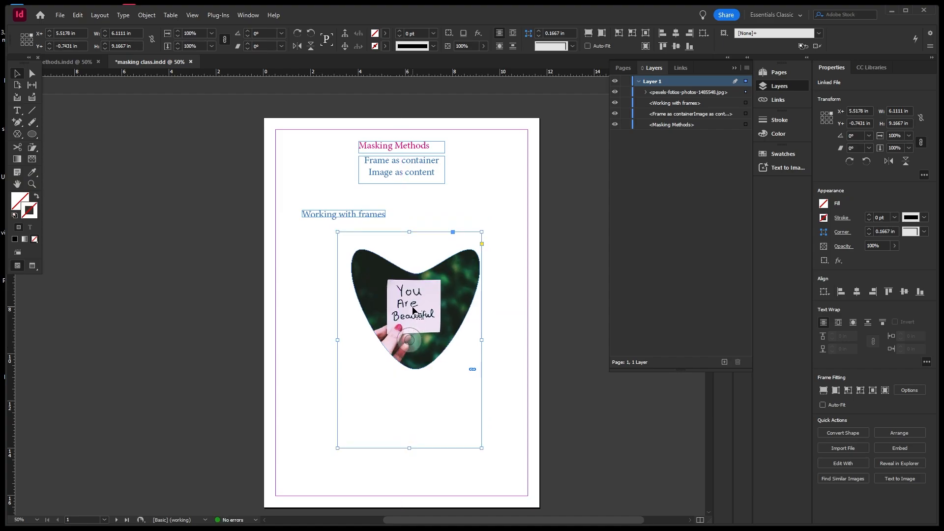
click(411, 334)
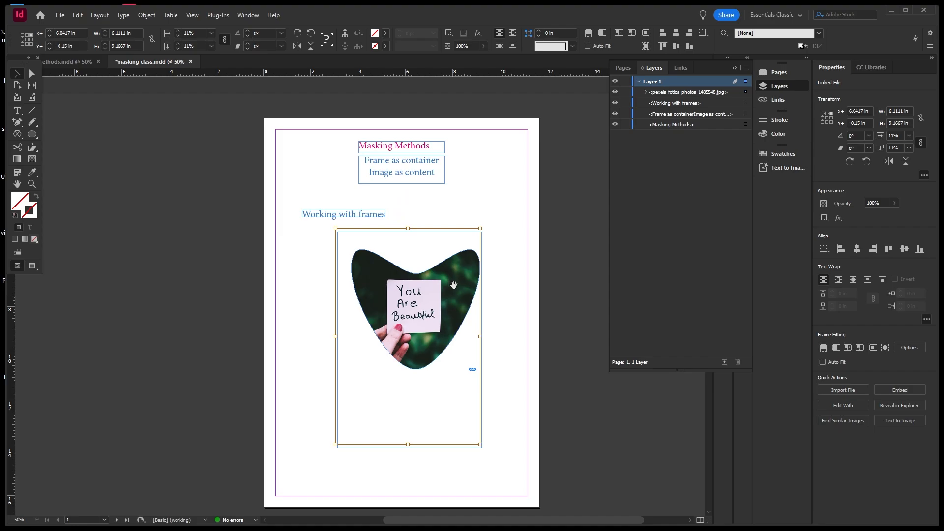
click(484, 197)
Give the heart-shaped photo frame a pure red (#ff0000) stroke, 10 pt thick.
click(471, 276)
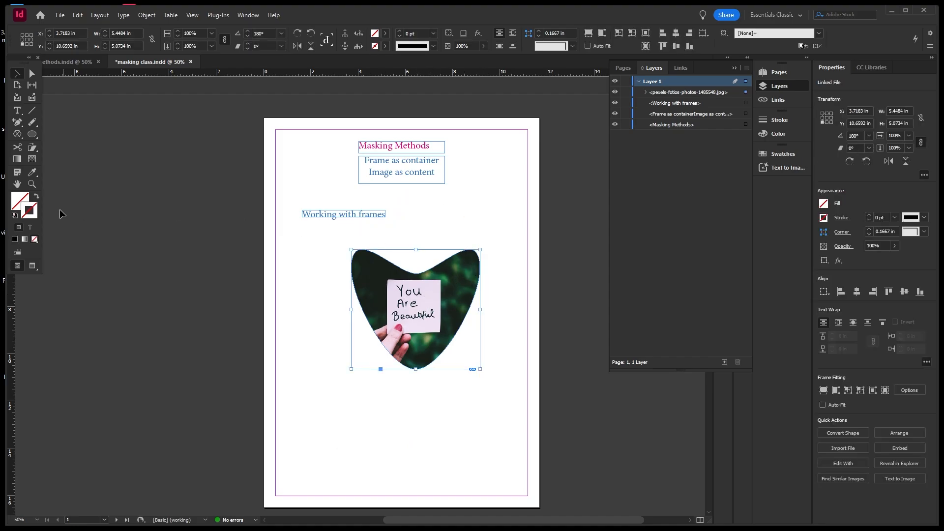
double_click(37, 216)
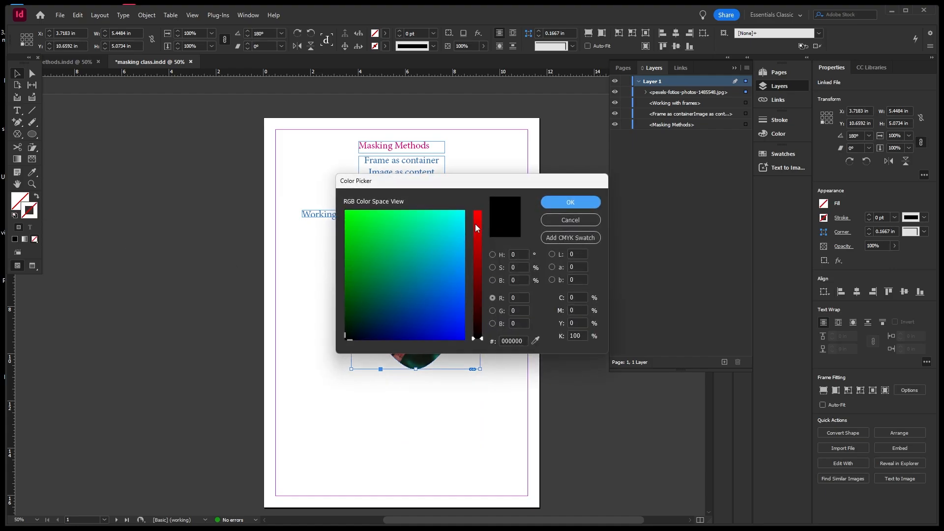
drag(476, 228, 481, 211)
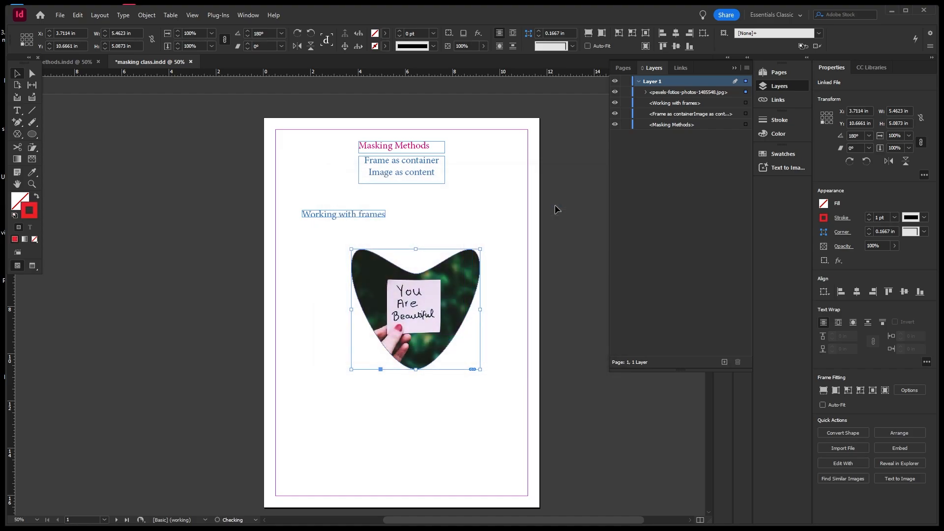
click(556, 205)
click(433, 34)
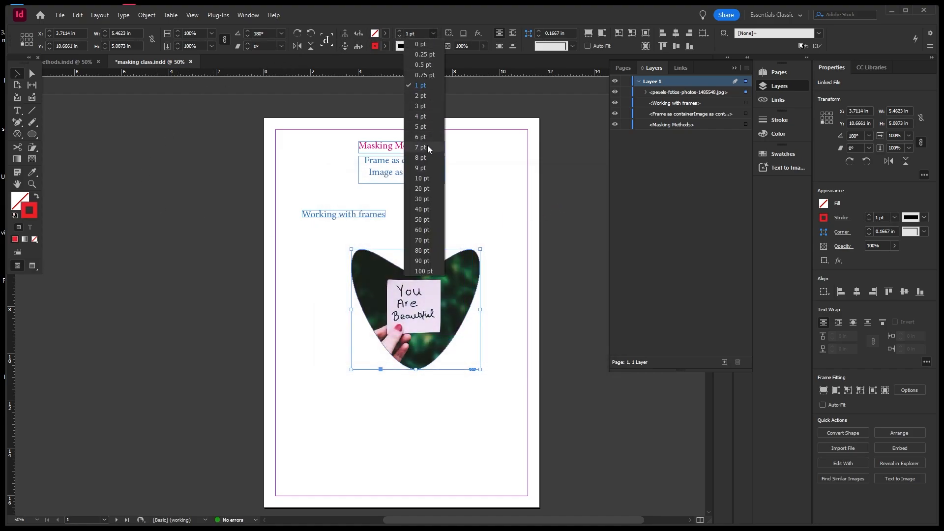
click(421, 178)
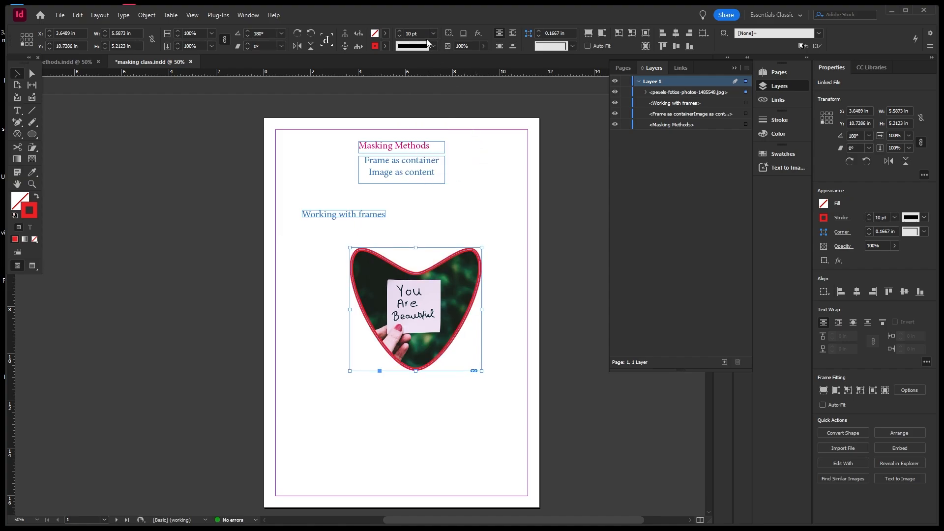
click(137, 134)
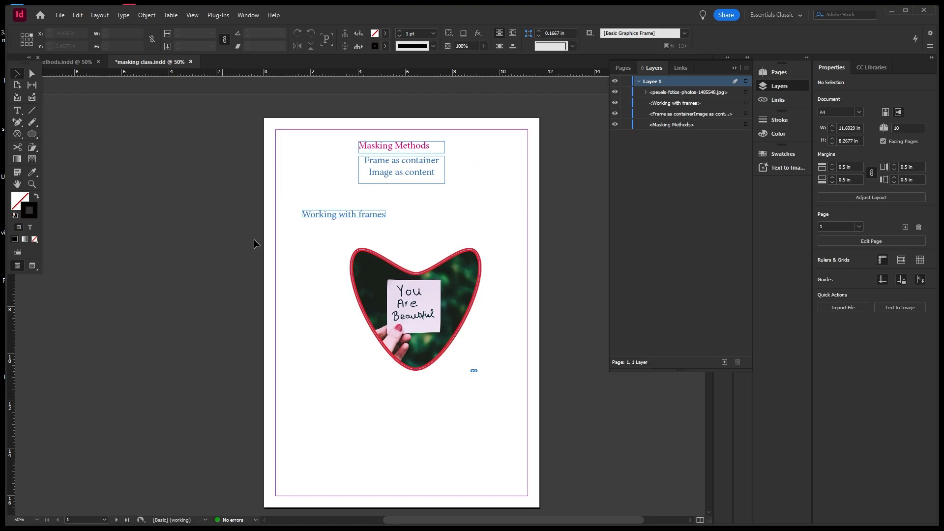
Scroll to the pages 2–3 'Masking Methods' spread with 'Working with frames' and 'multiple frames like boxes'.
scroll(447, 247, down, 2)
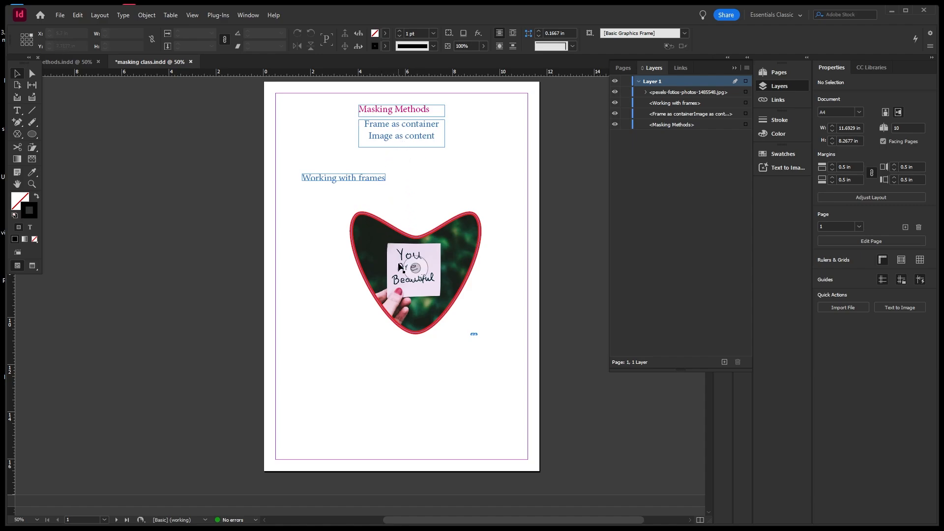
scroll(401, 268, down, 3)
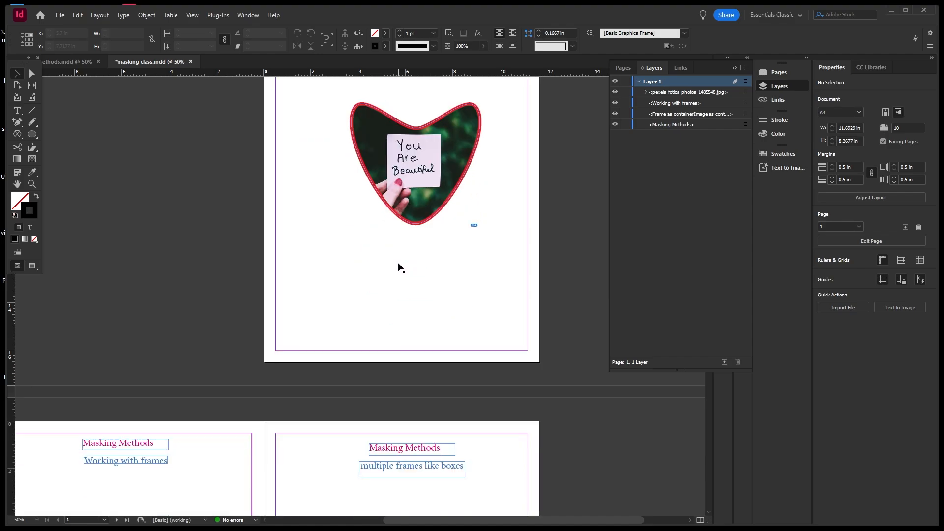
scroll(401, 268, down, 3)
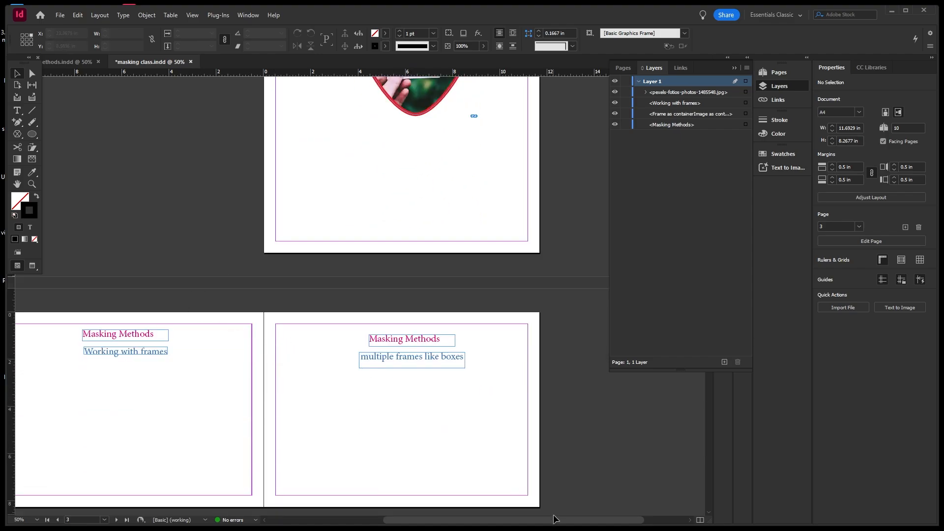
drag(557, 520, 505, 512)
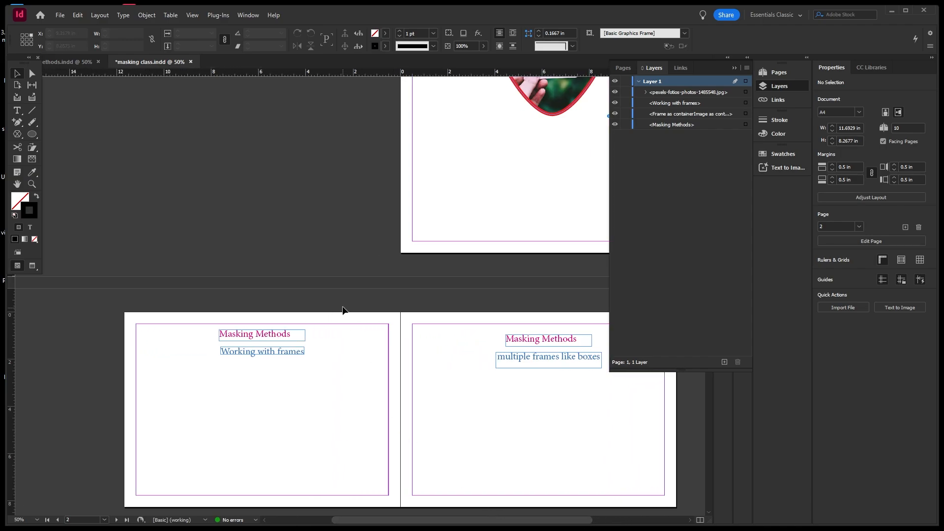
scroll(342, 309, down, 3)
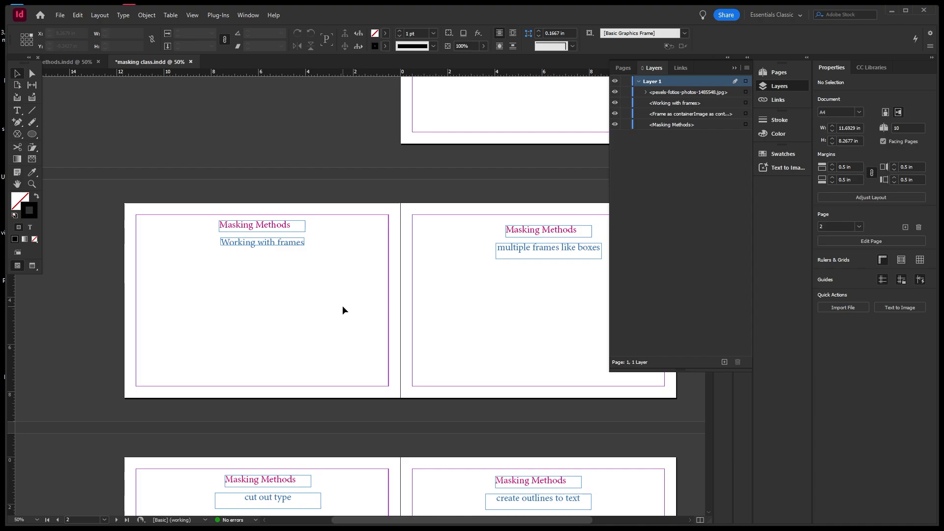
scroll(343, 310, up, 1)
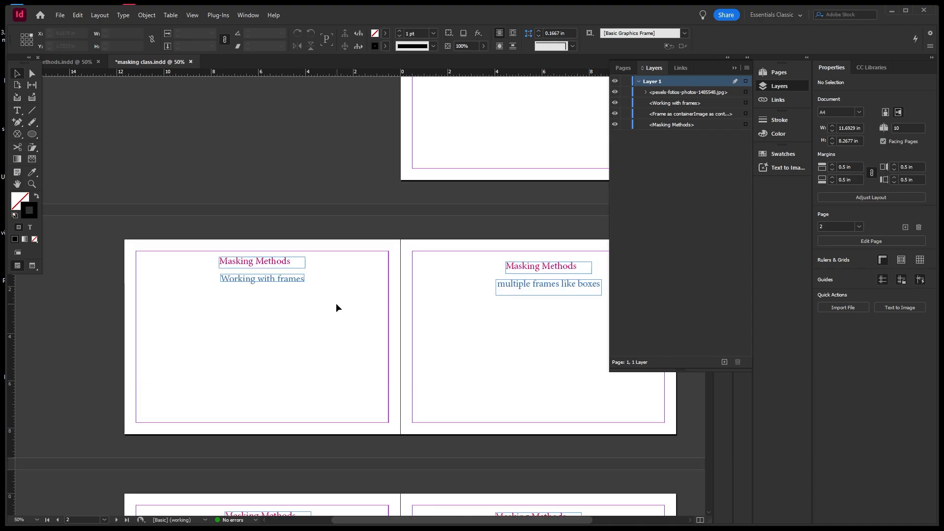
scroll(335, 303, up, 1)
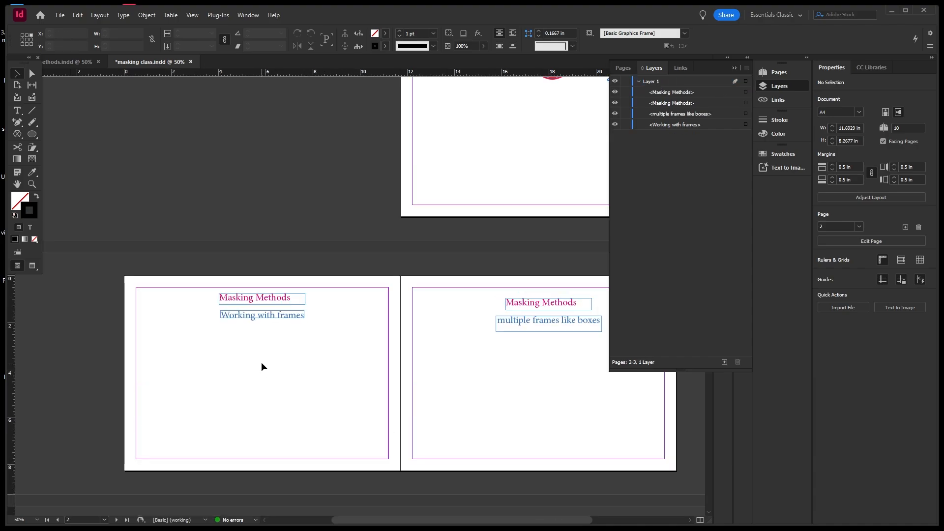
Place pexels-pixabay-434551.jpg in a roughly 7.8 by 5.2 in frame just below 'Working with frames'.
click(60, 15)
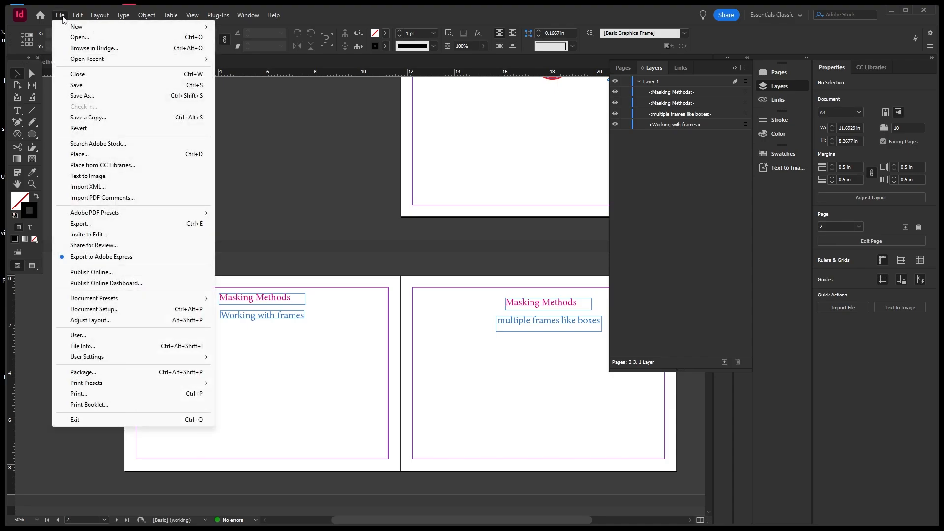
click(80, 156)
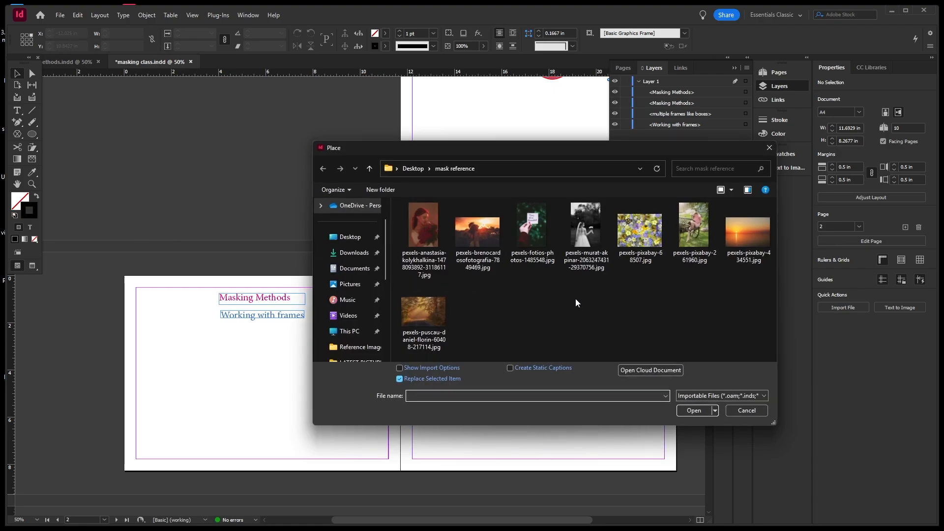
click(746, 252)
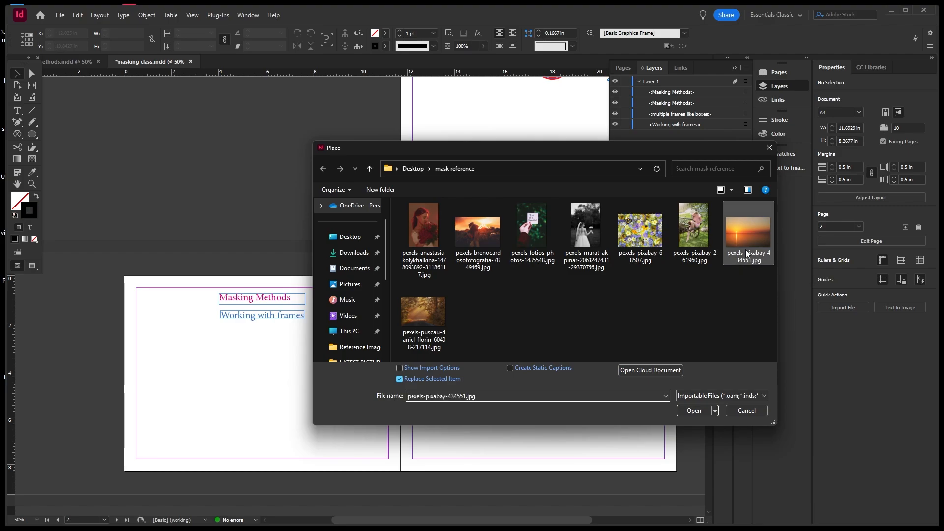
click(694, 409)
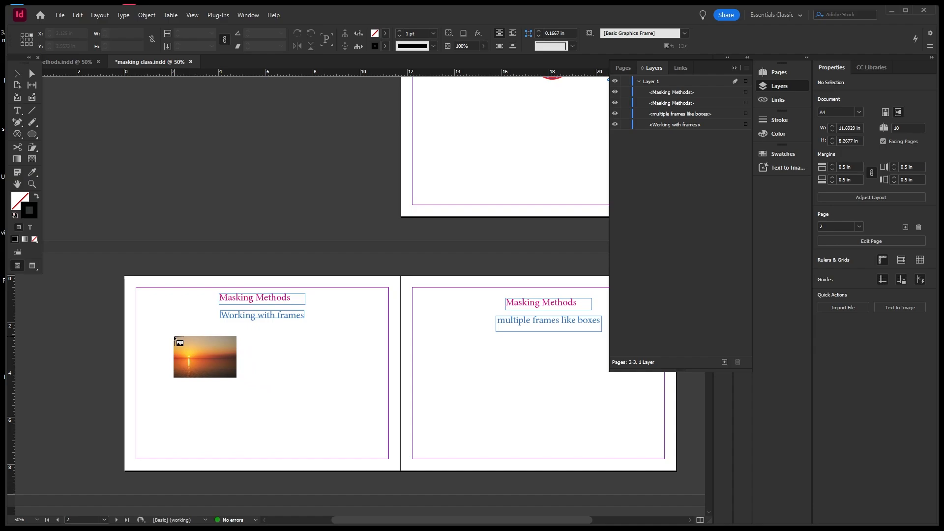
drag(174, 338, 358, 405)
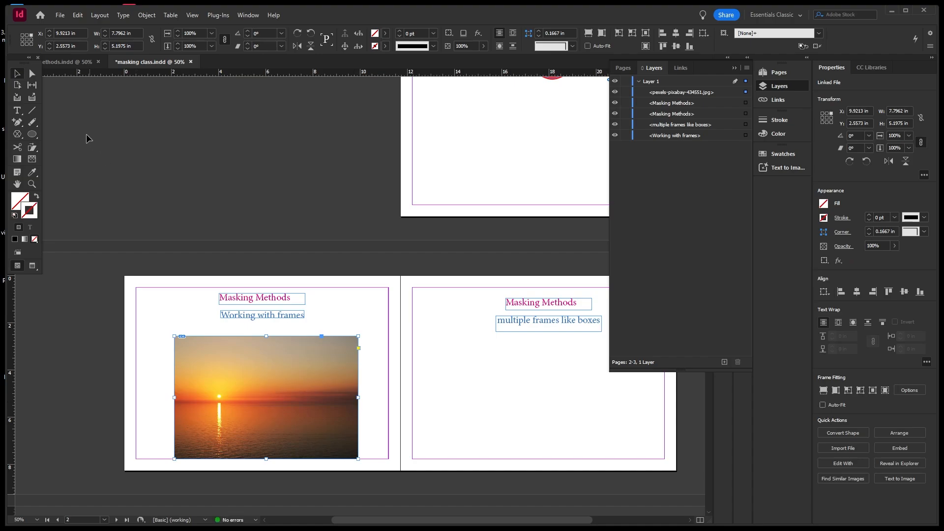
drag(261, 356, 260, 347)
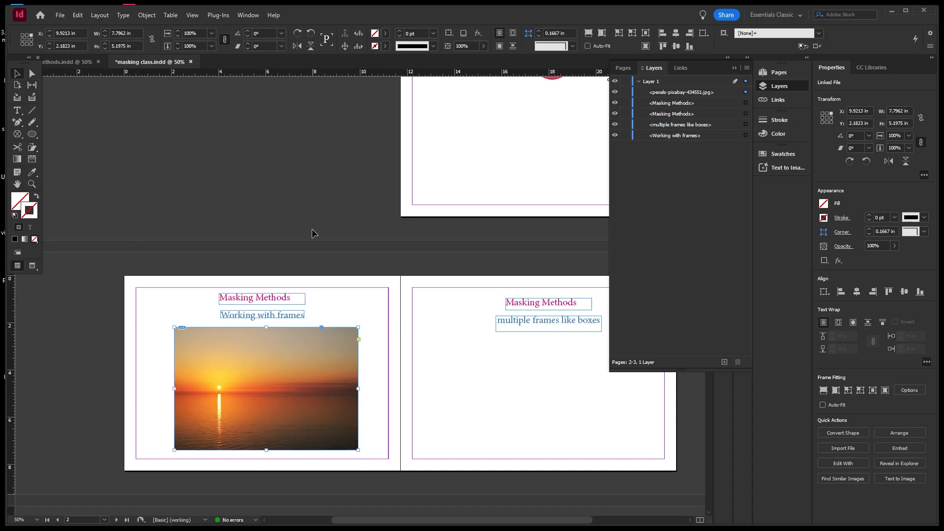
Lock the sunset photo in the Layers panel.
click(615, 92)
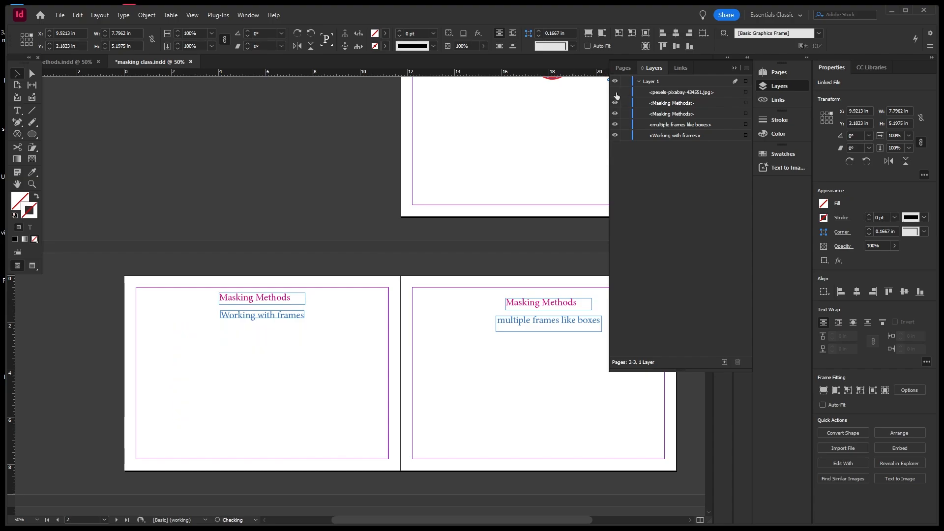
click(615, 93)
click(624, 93)
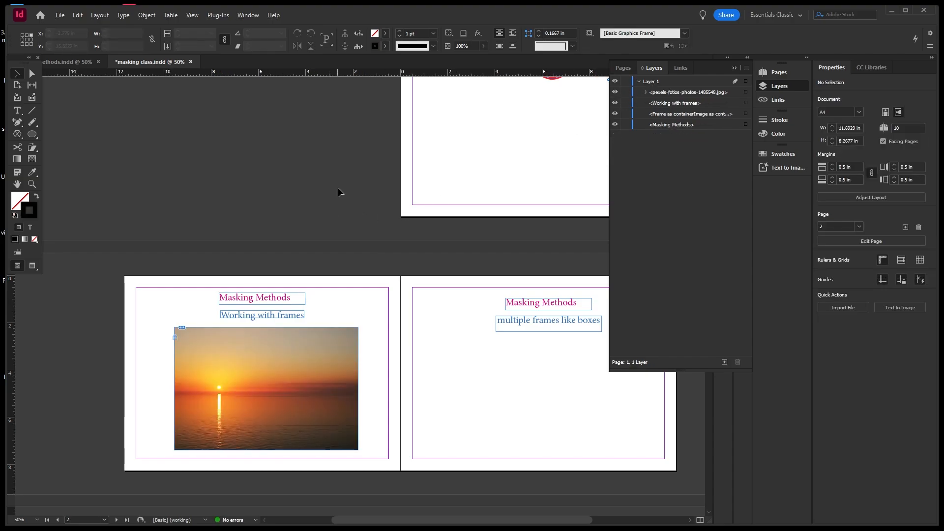
key(ctrl+minus)
key(ctrl+equal)
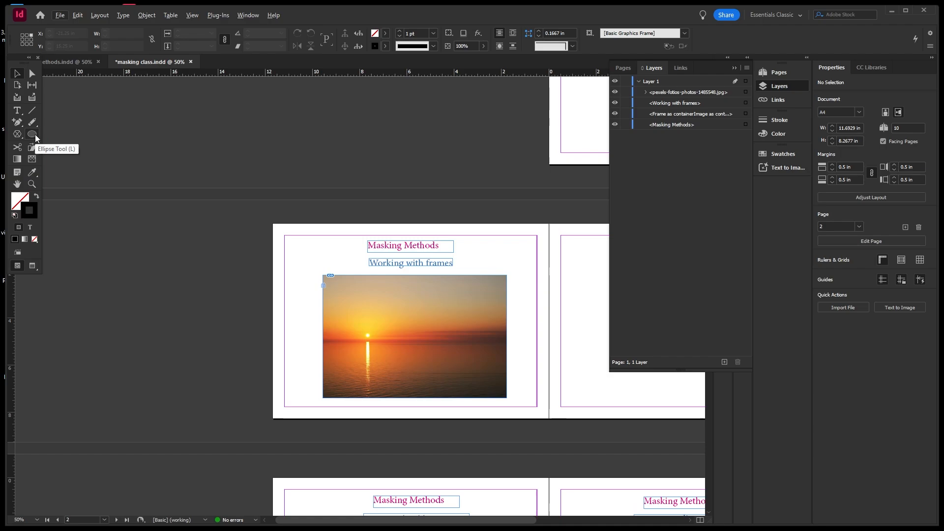
Draw a tall 1.98 by 3.47 in rectangle frame over the photo and duplicate it twice.
click(19, 138)
right_click(19, 139)
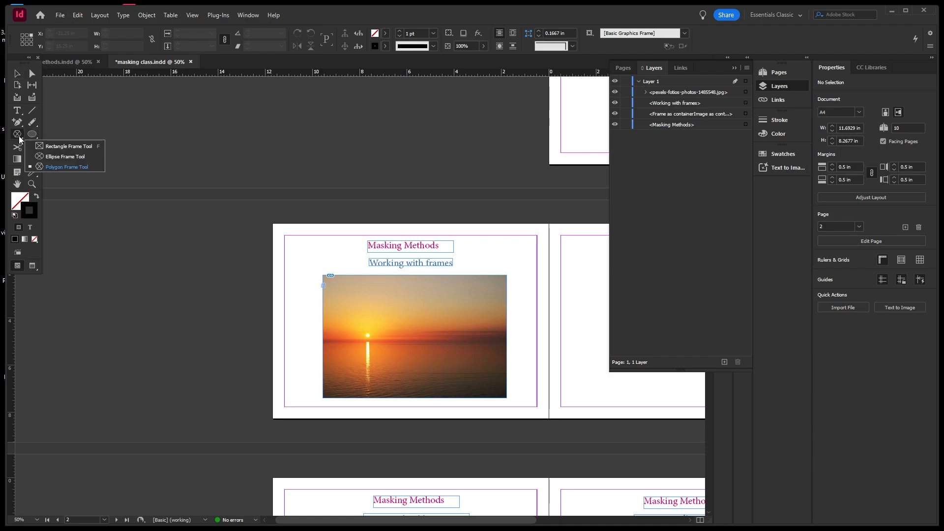
click(75, 146)
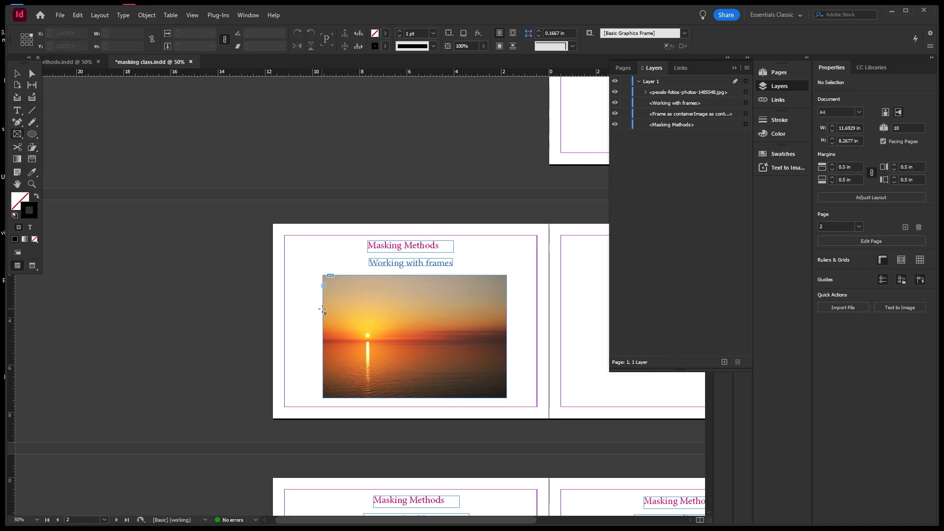
drag(356, 313, 403, 395)
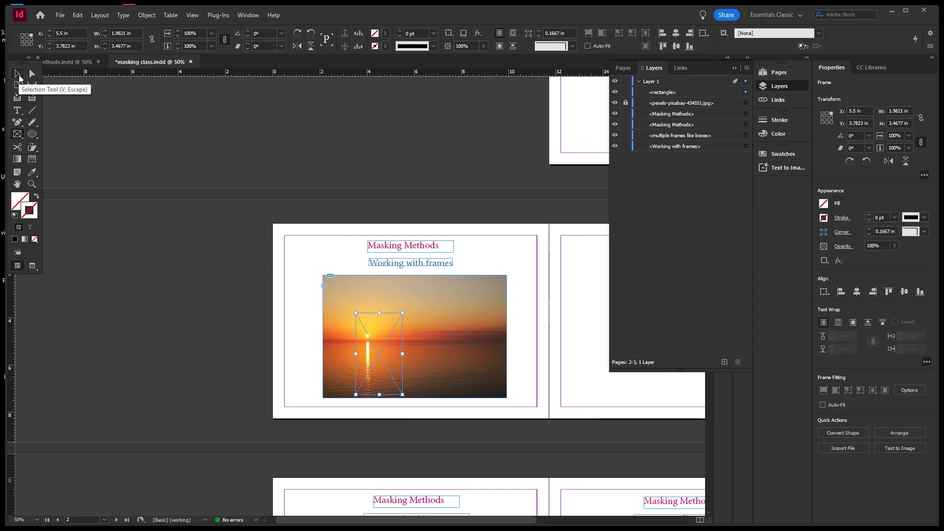
click(18, 77)
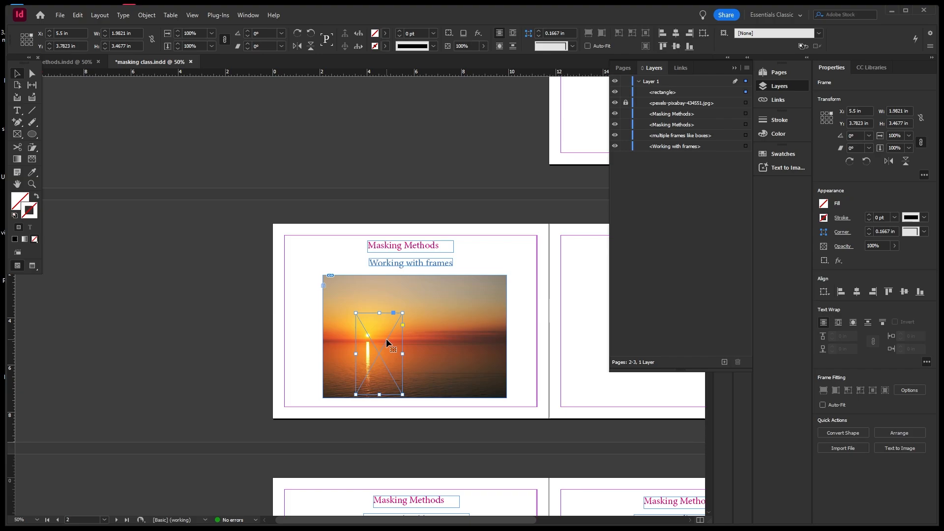
drag(387, 342, 476, 339)
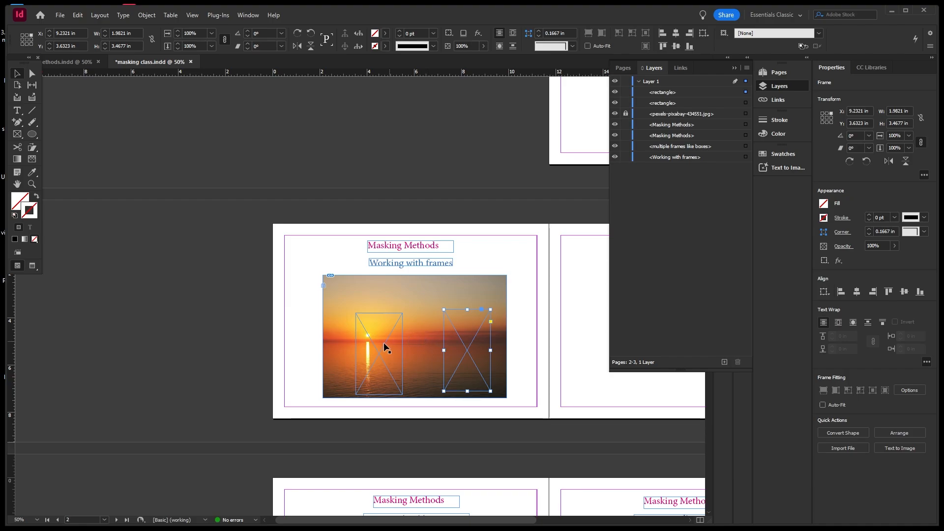
drag(382, 347, 423, 350)
Move the left frame up and left and tilt it 16°.
click(365, 312)
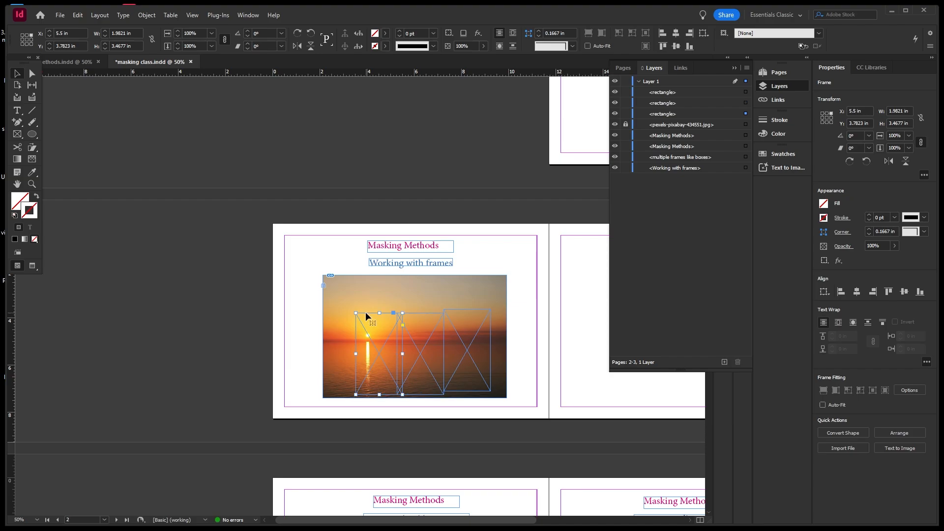
drag(365, 312, 347, 302)
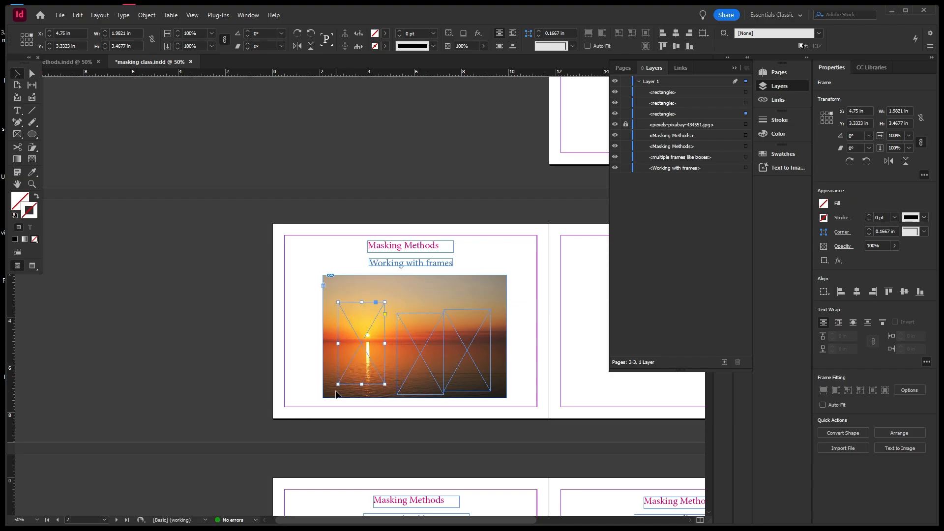
drag(336, 390, 350, 396)
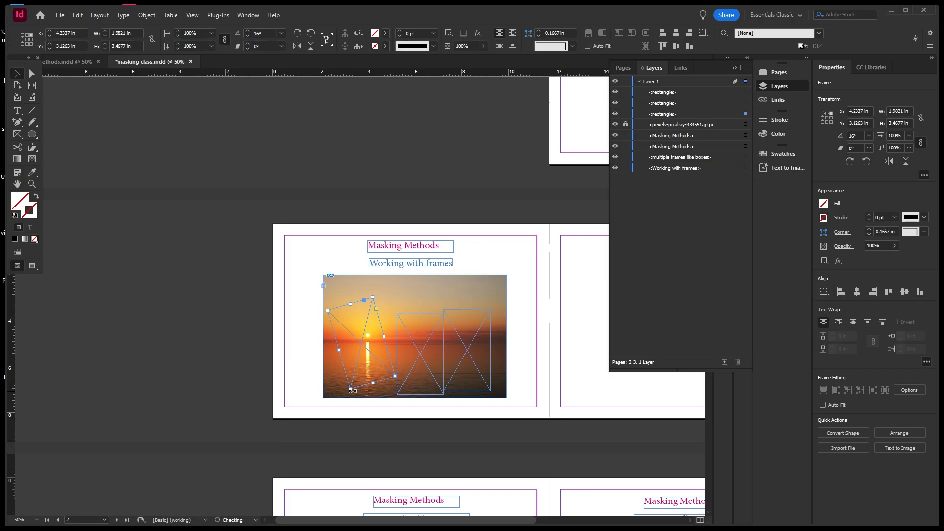
click(479, 310)
Tilt the right frame -25°, shift it left, and move the middle frame up-left.
drag(492, 306, 508, 325)
click(487, 264)
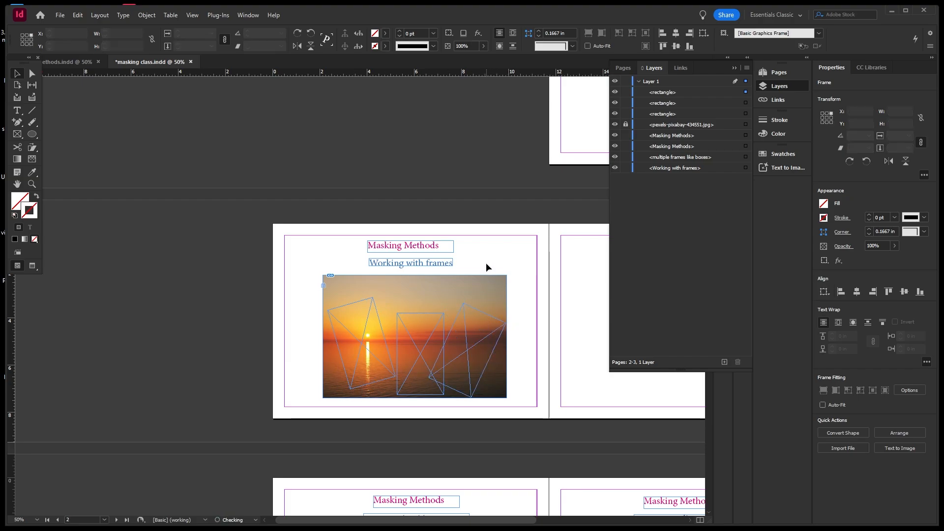
click(435, 311)
drag(425, 313, 416, 303)
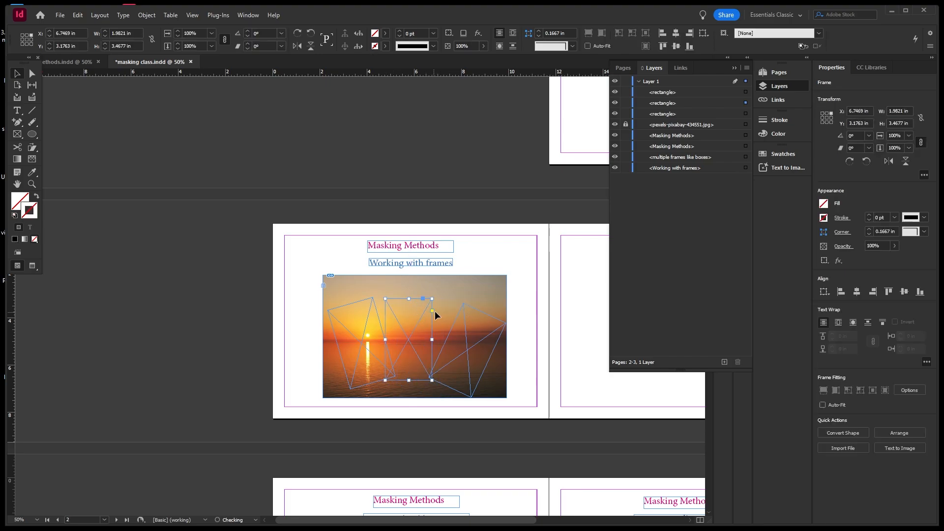
click(477, 309)
drag(476, 310, 463, 309)
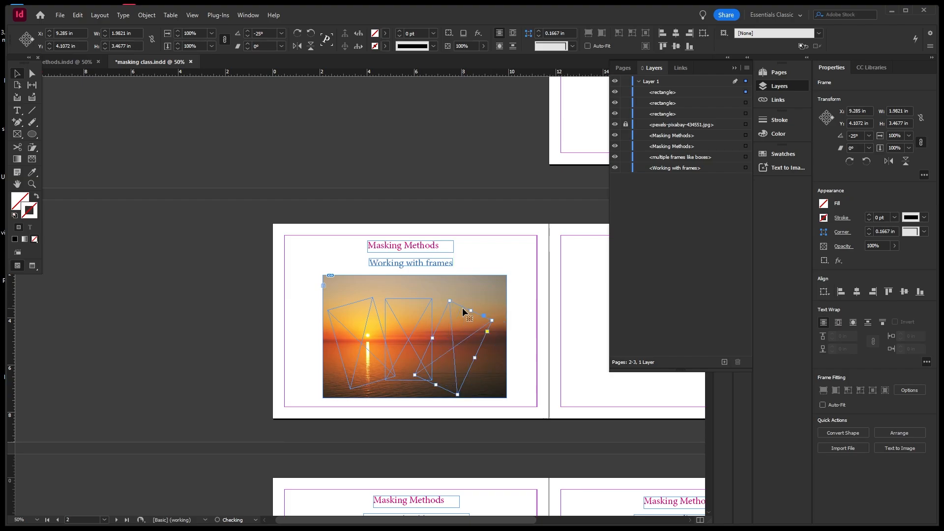
click(478, 271)
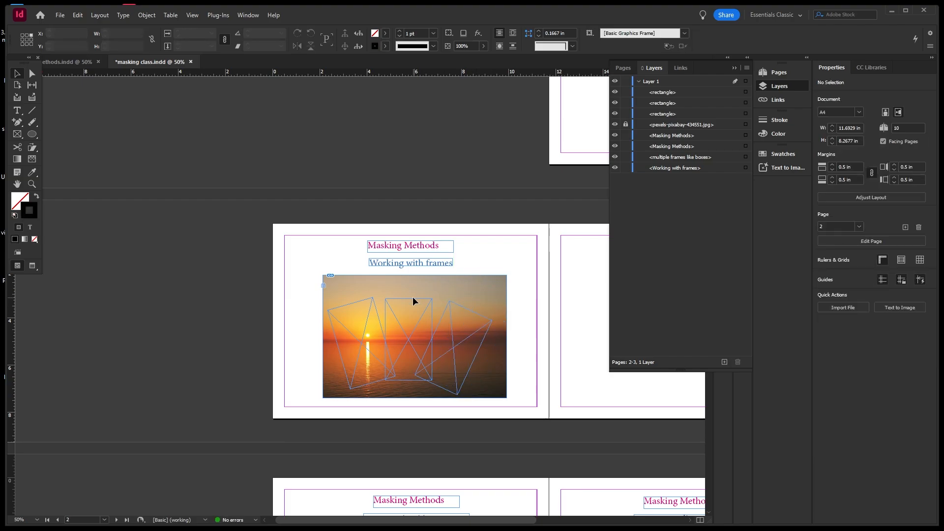
Nudge the middle and right frames, rotate the left frame further, then unlock the sunset photo.
click(412, 298)
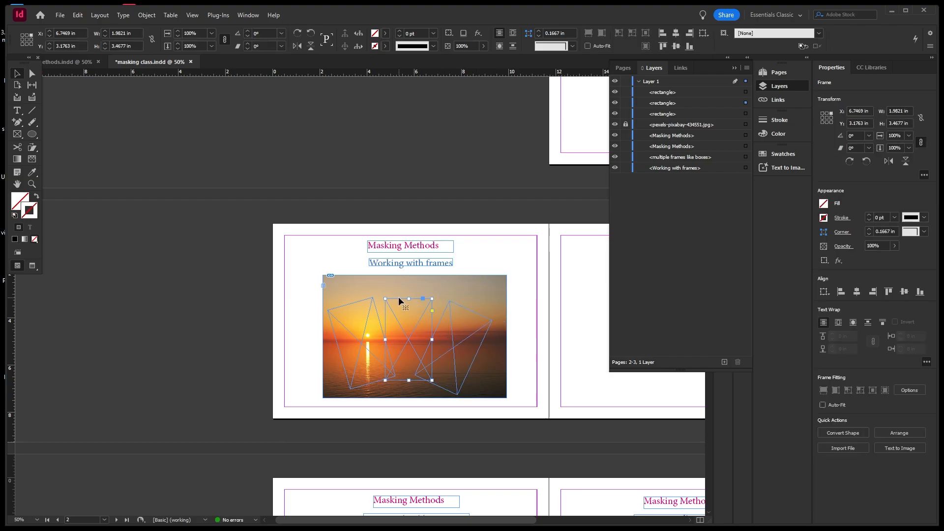
drag(398, 298, 401, 295)
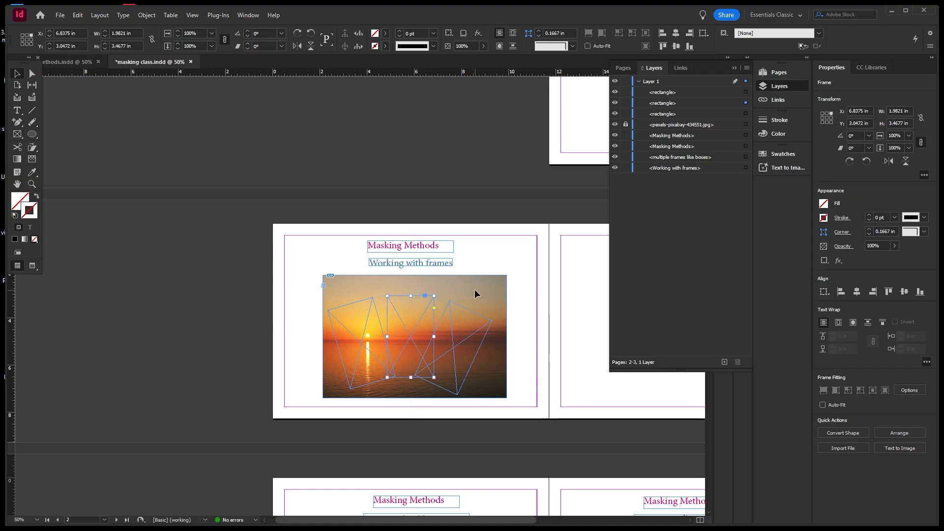
click(333, 309)
drag(319, 307, 320, 316)
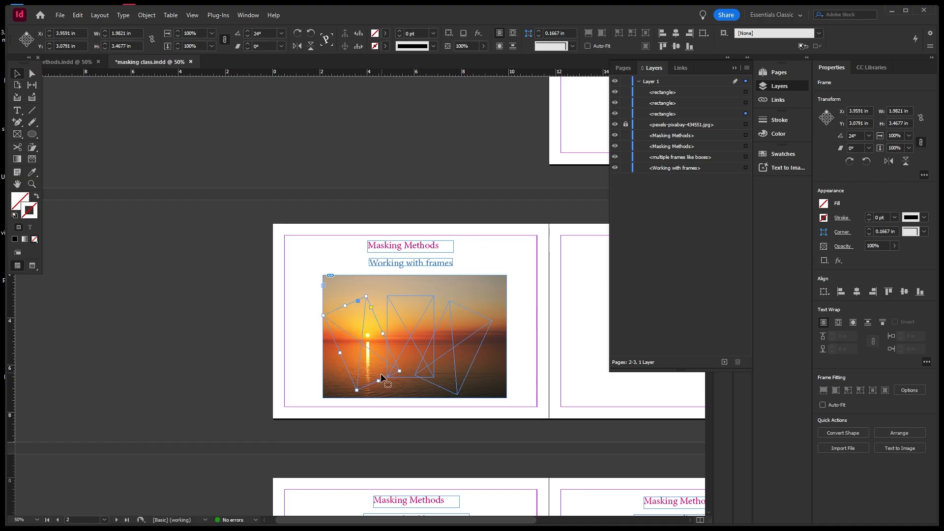
click(476, 357)
drag(480, 349, 481, 346)
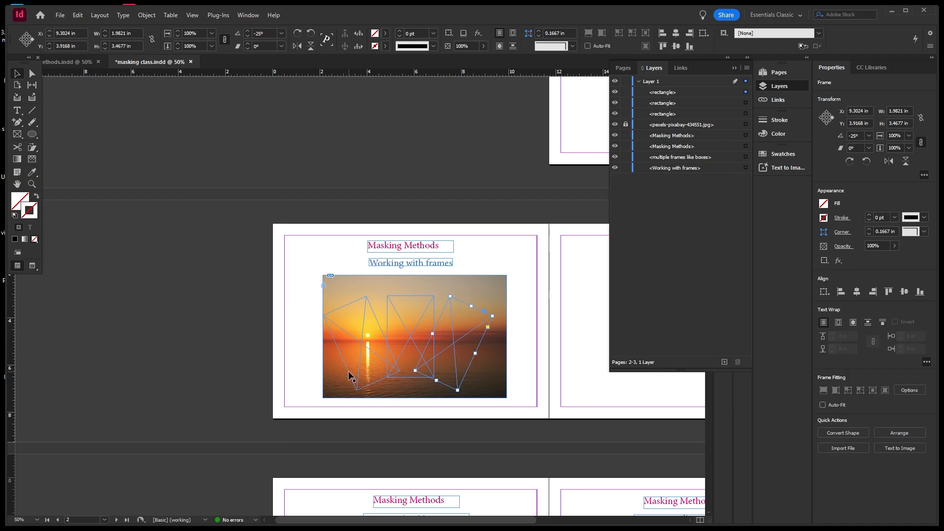
drag(348, 371, 351, 372)
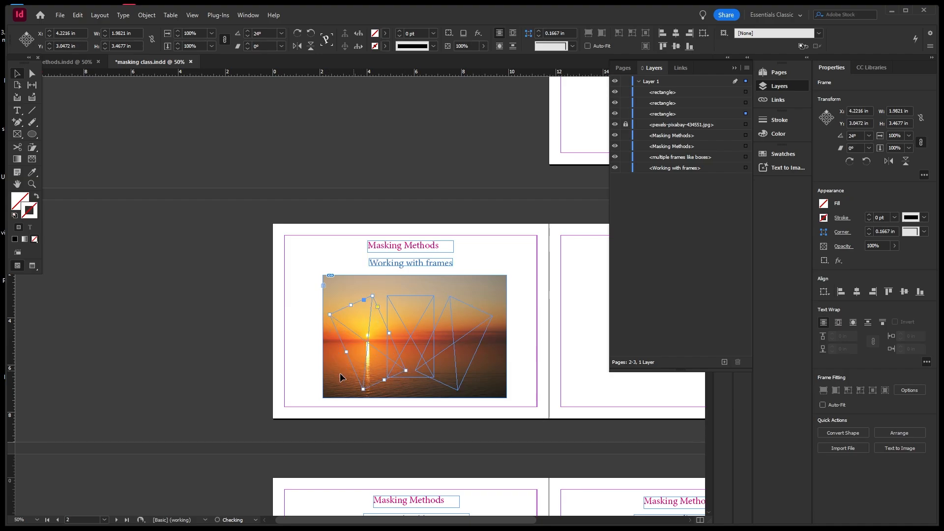
click(240, 369)
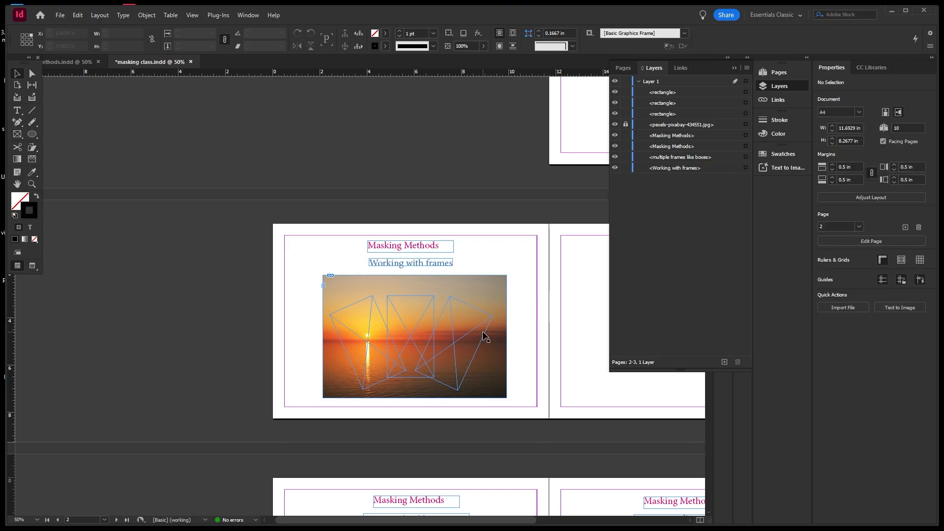
click(626, 126)
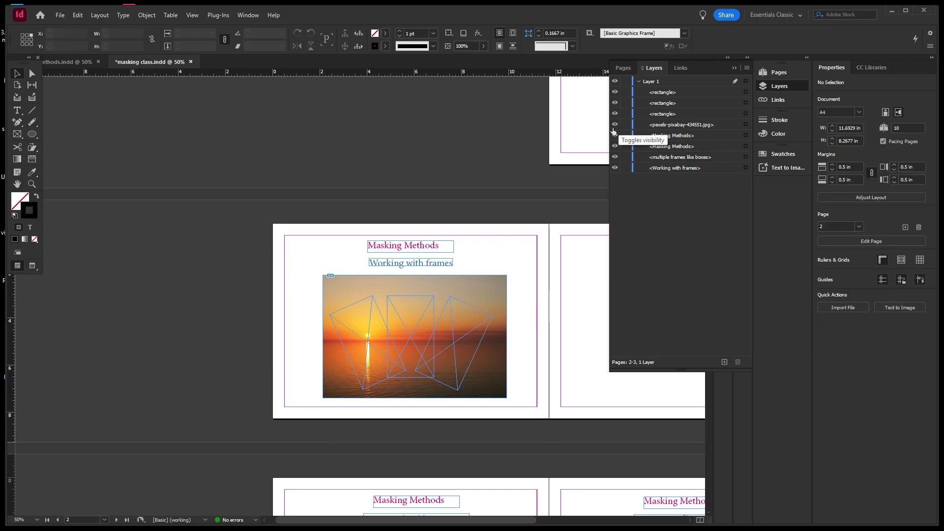
Delete the sunset photo from page 2.
click(616, 125)
click(615, 125)
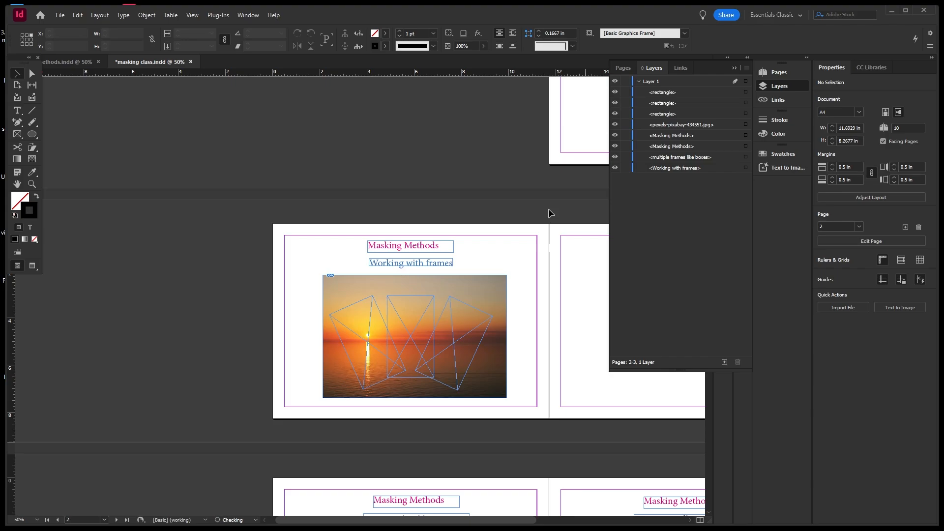
click(500, 289)
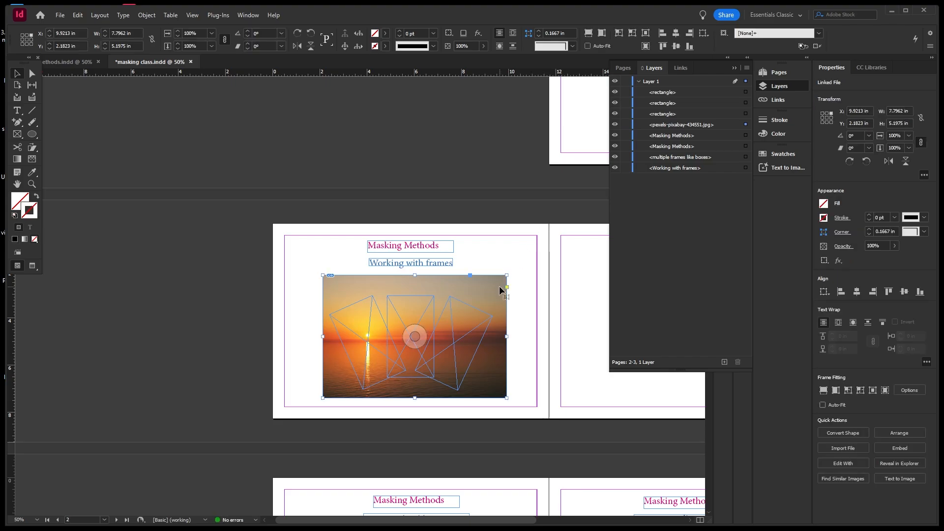
key(Delete)
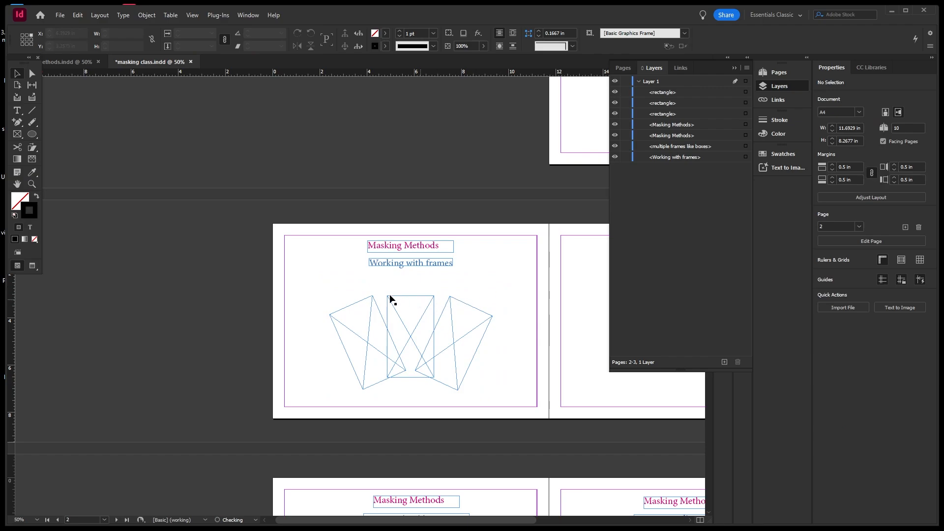
Select all three empty frames and bring up the Object > Paths options.
drag(382, 305, 467, 332)
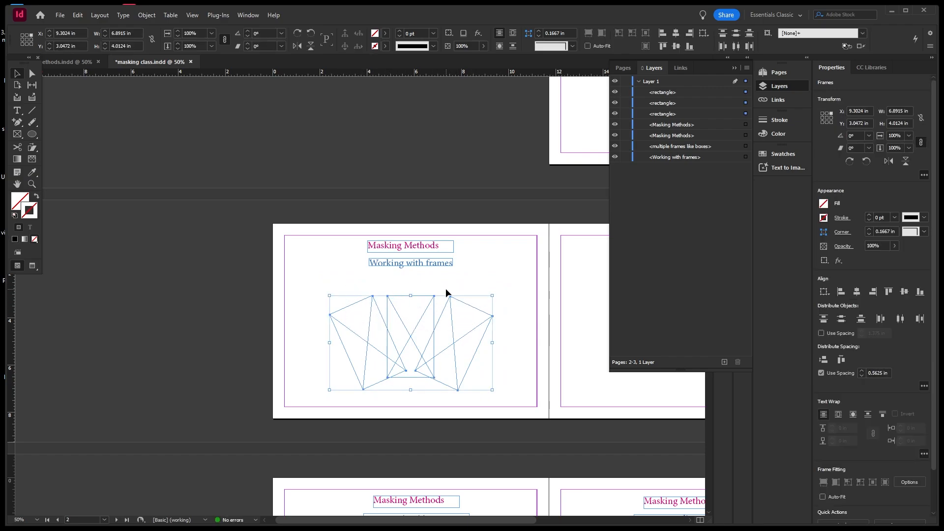
click(154, 16)
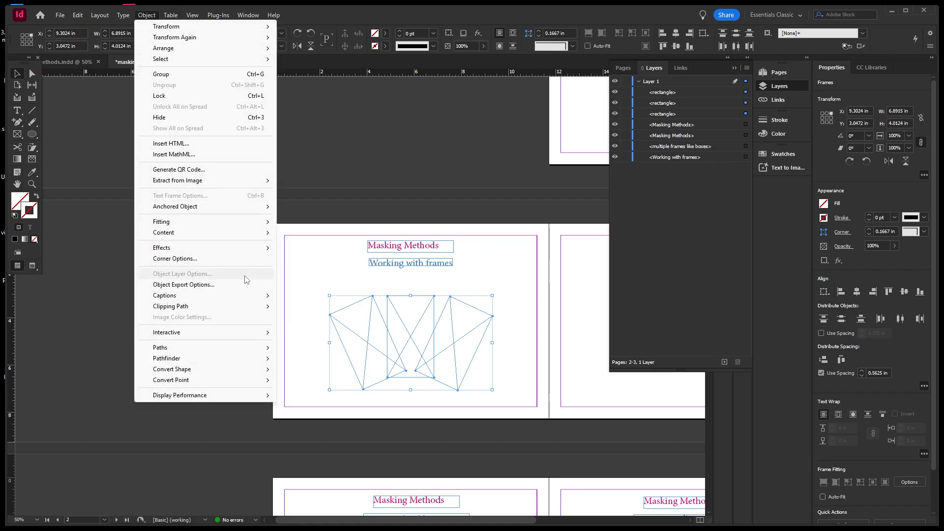
mouse_move(254, 306)
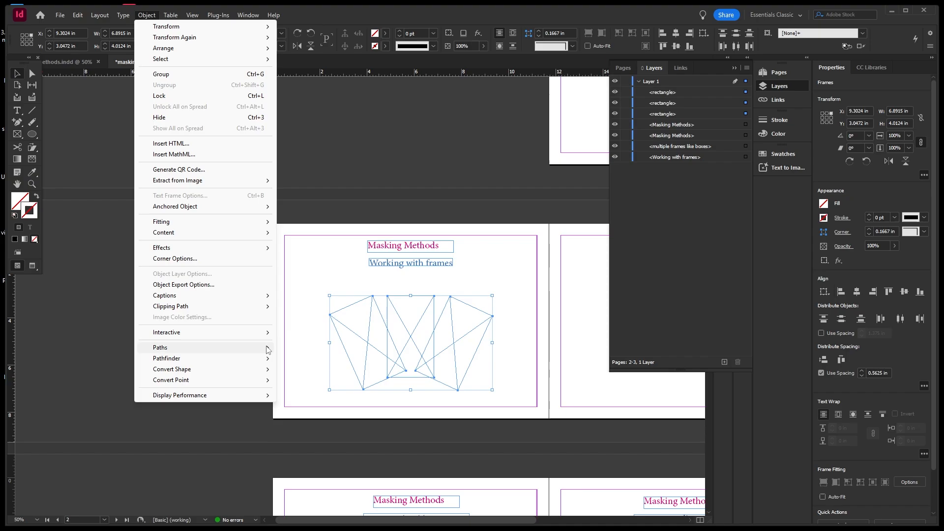
mouse_move(268, 351)
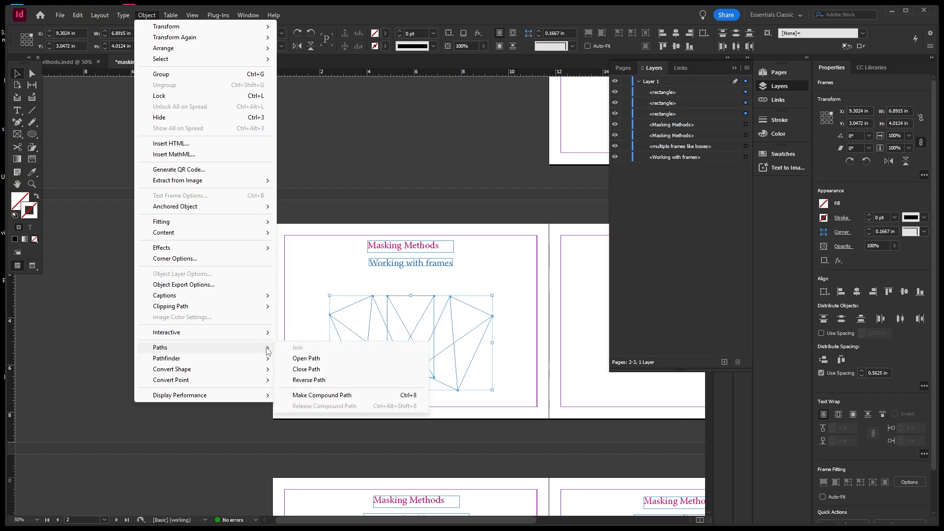
Combine the three frames into one compound path and reselect it.
click(323, 397)
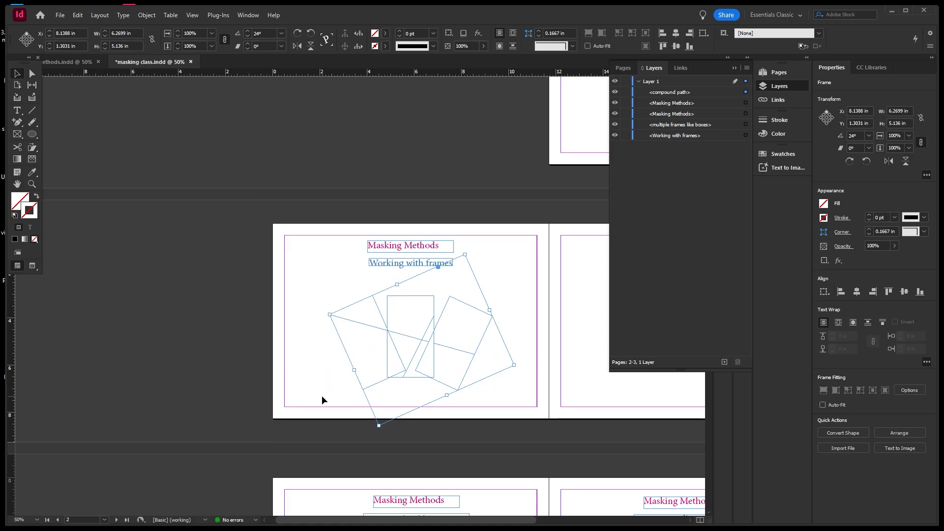
click(320, 291)
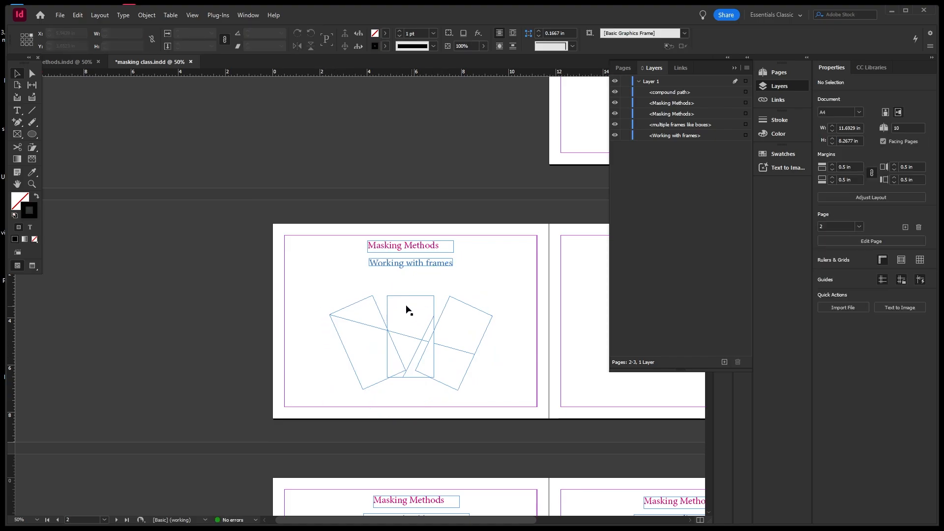
drag(327, 287, 489, 389)
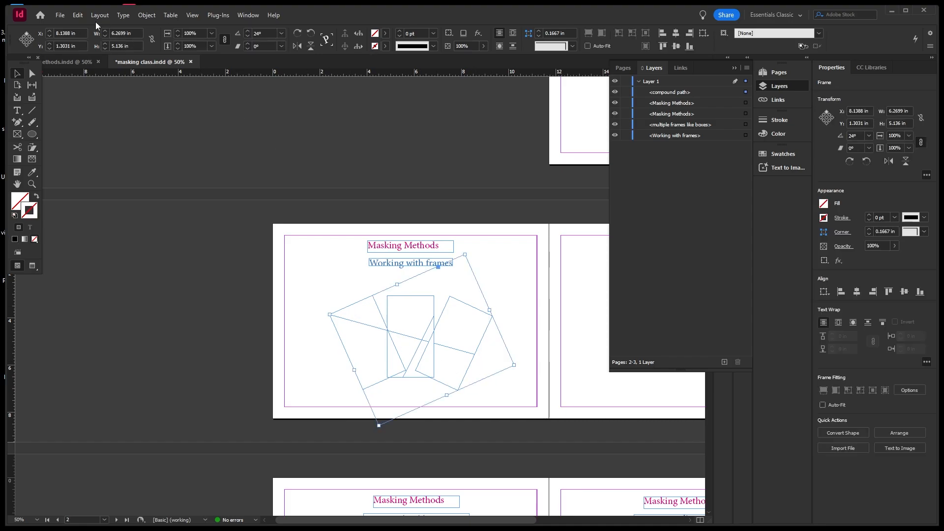
Paste the sunset photo into the compound path so it shows as three angled slices.
click(77, 16)
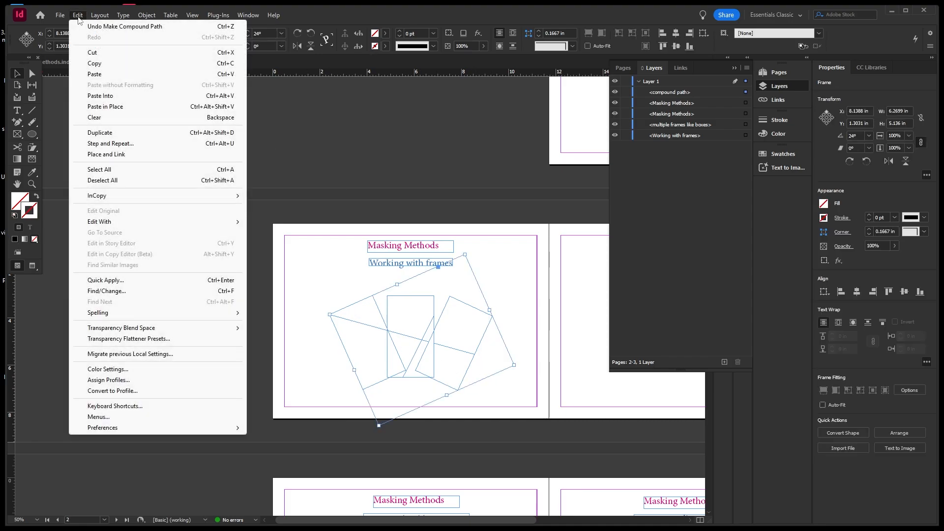
click(106, 96)
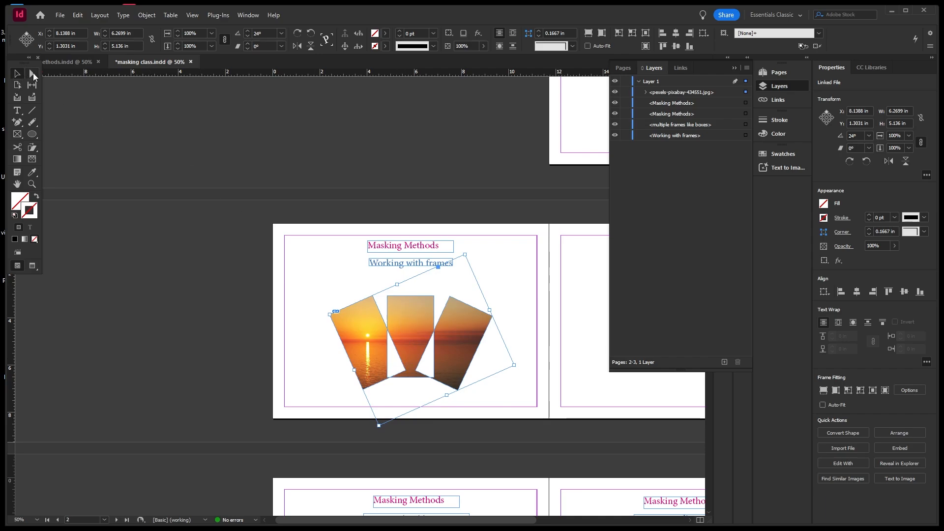
click(331, 269)
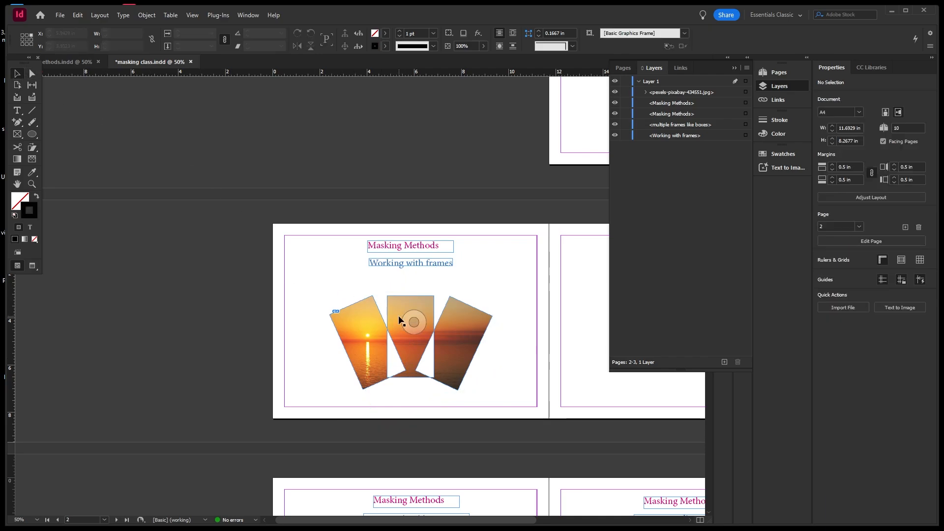
Release the compound path so the three tilted frames become separate frames.
click(400, 306)
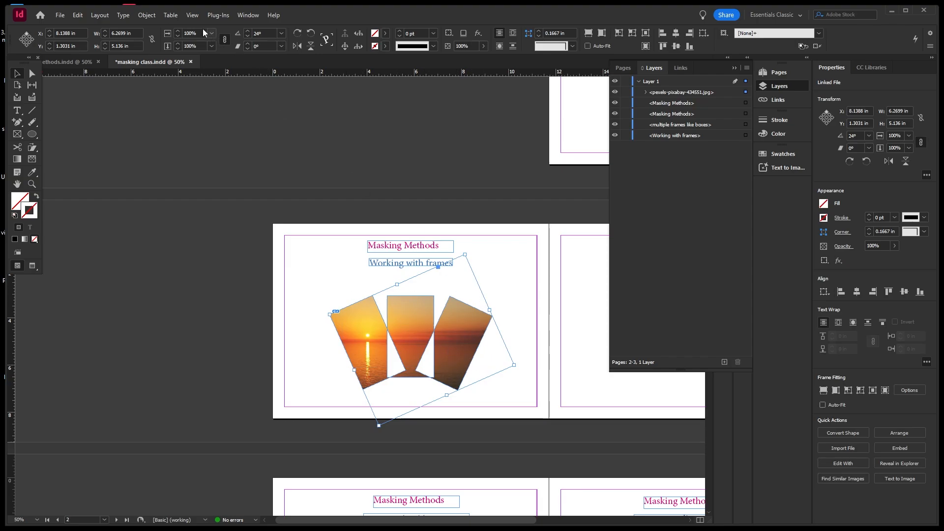
click(148, 15)
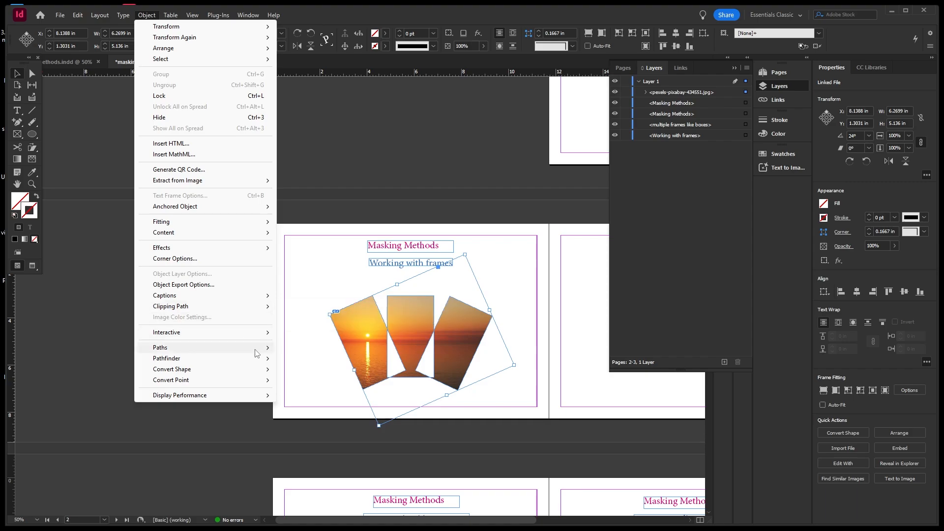
mouse_move(256, 348)
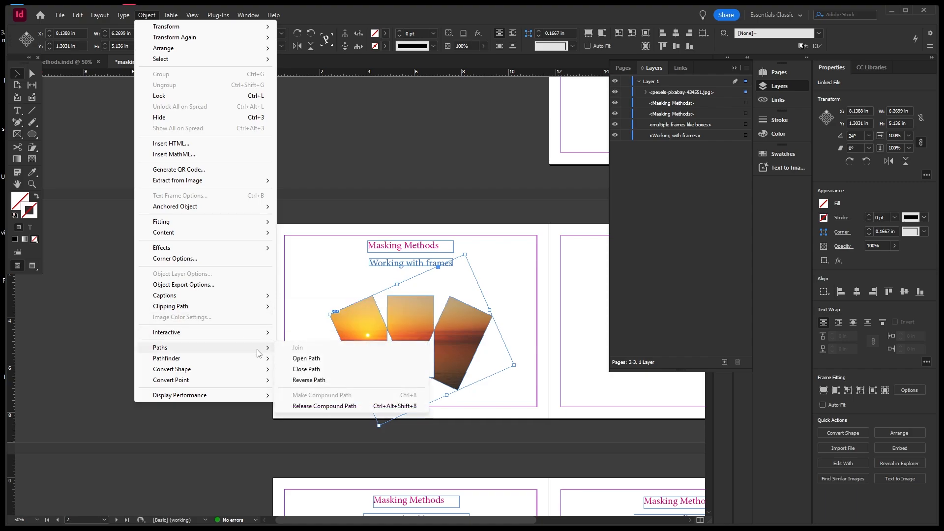
click(315, 406)
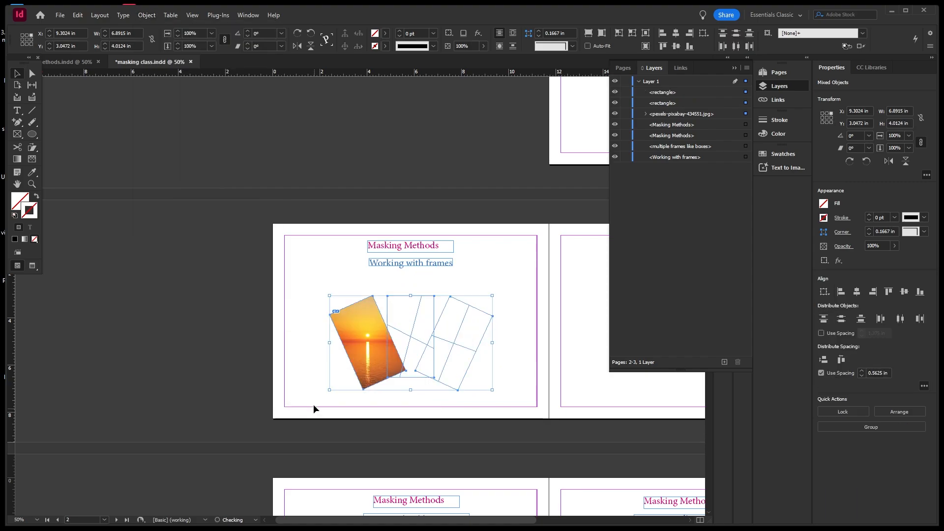
click(291, 334)
Paste the sunset photo into the upright and rotated empty frames.
click(370, 322)
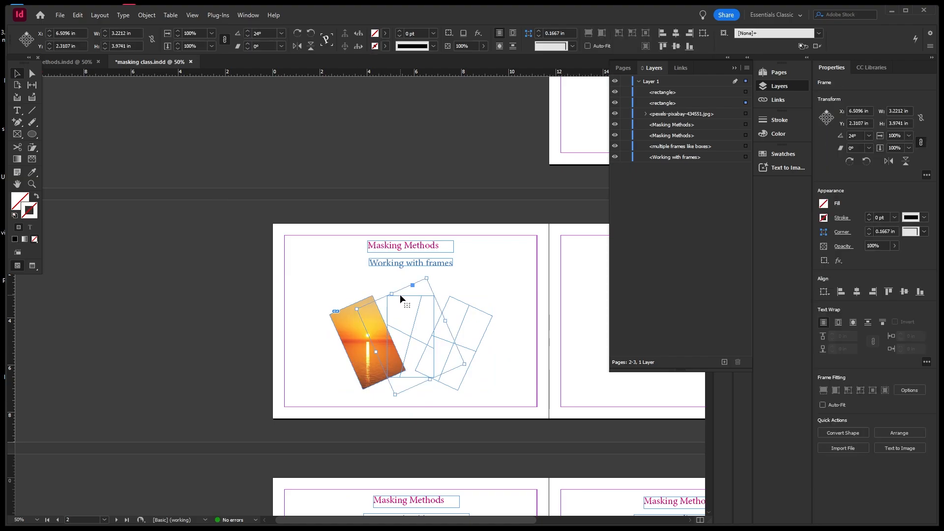
click(78, 16)
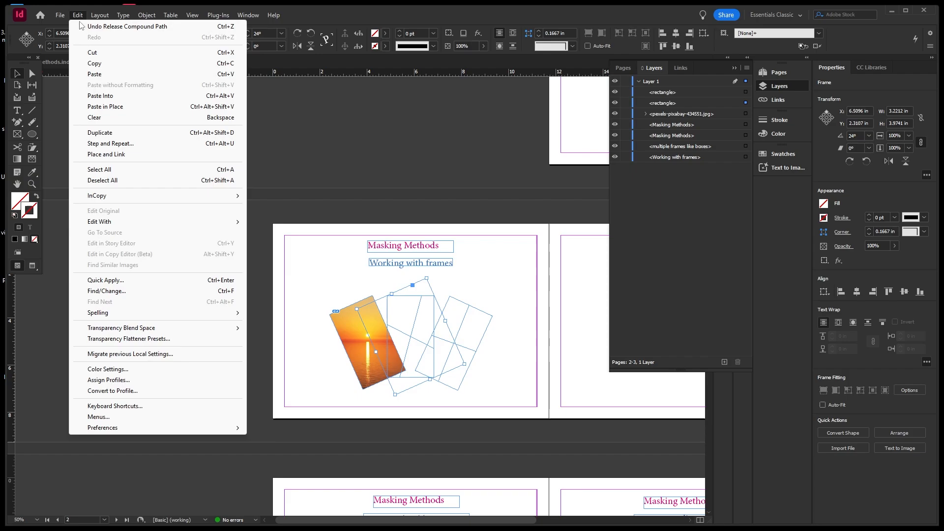
click(104, 96)
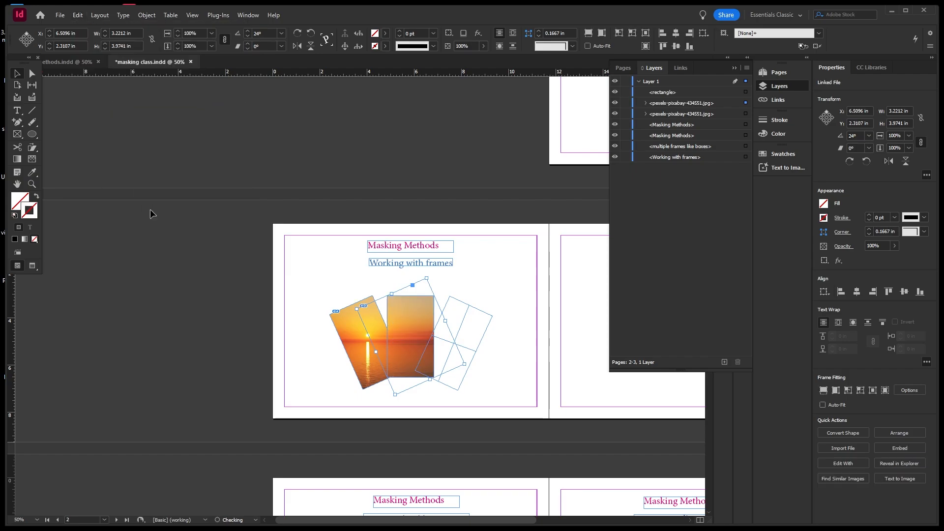
click(432, 316)
click(461, 304)
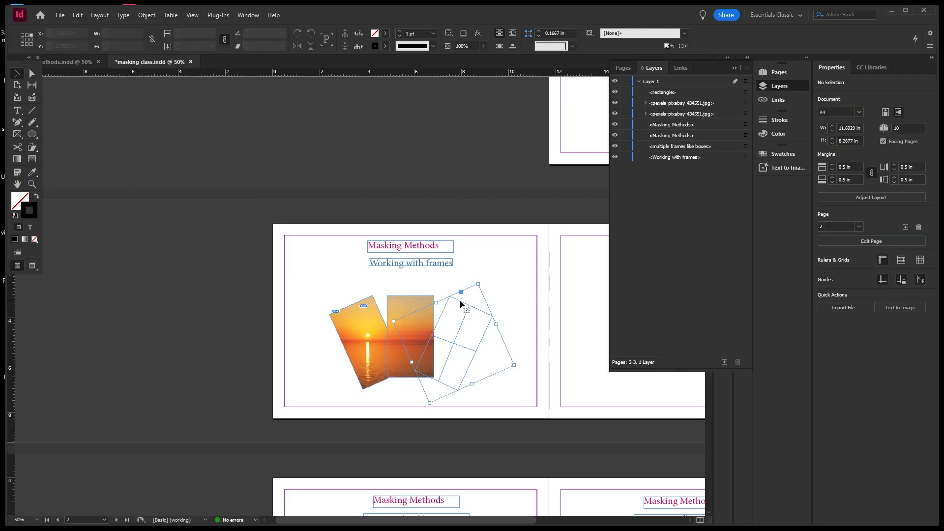
click(79, 15)
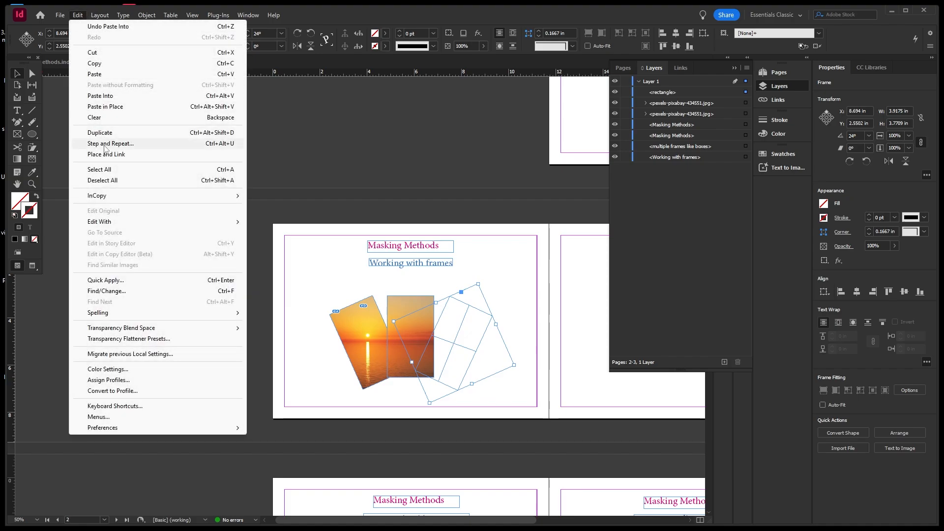
click(113, 95)
click(186, 264)
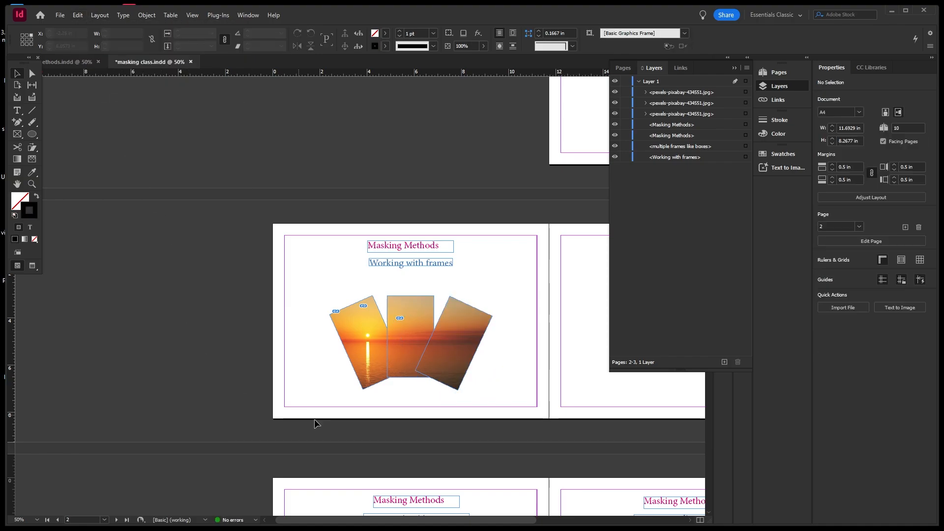
click(476, 310)
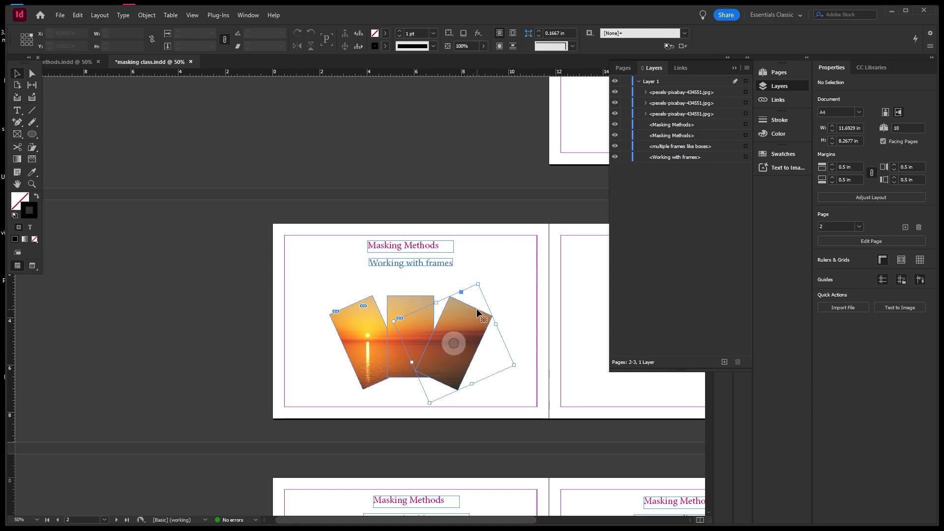
Give the right sunset frame a white 5 pt stroke.
double_click(33, 217)
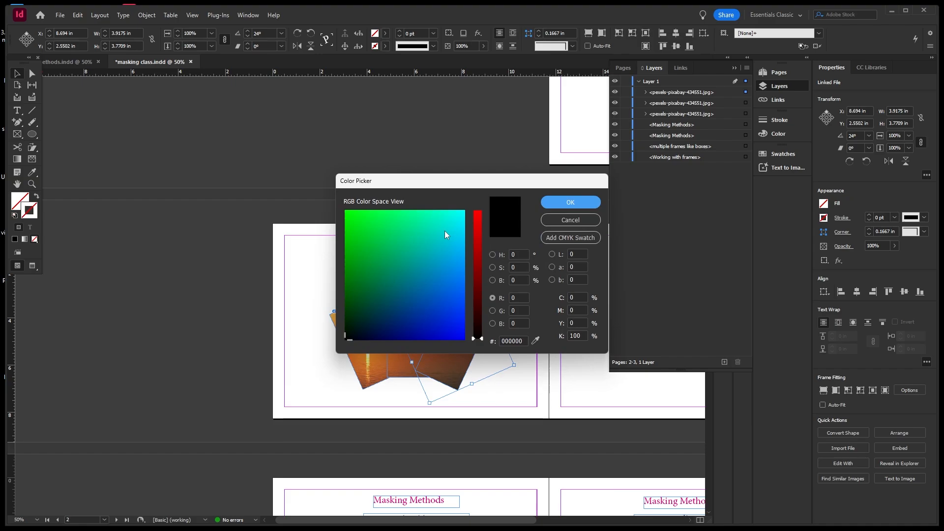
drag(449, 237, 467, 222)
click(477, 213)
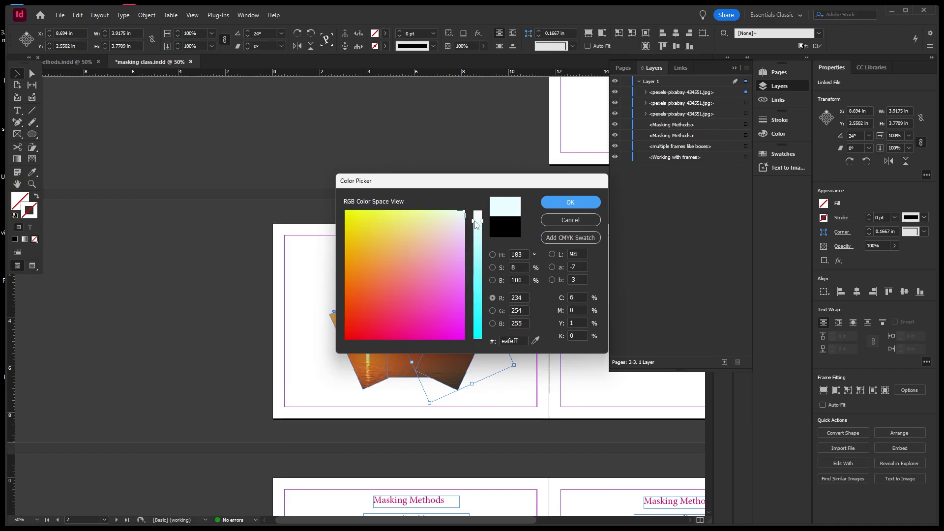
click(556, 201)
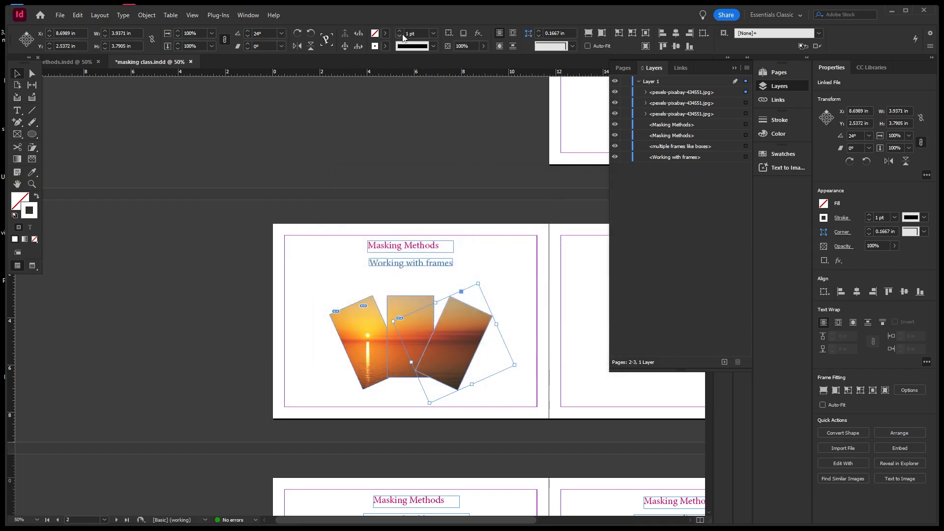
click(432, 34)
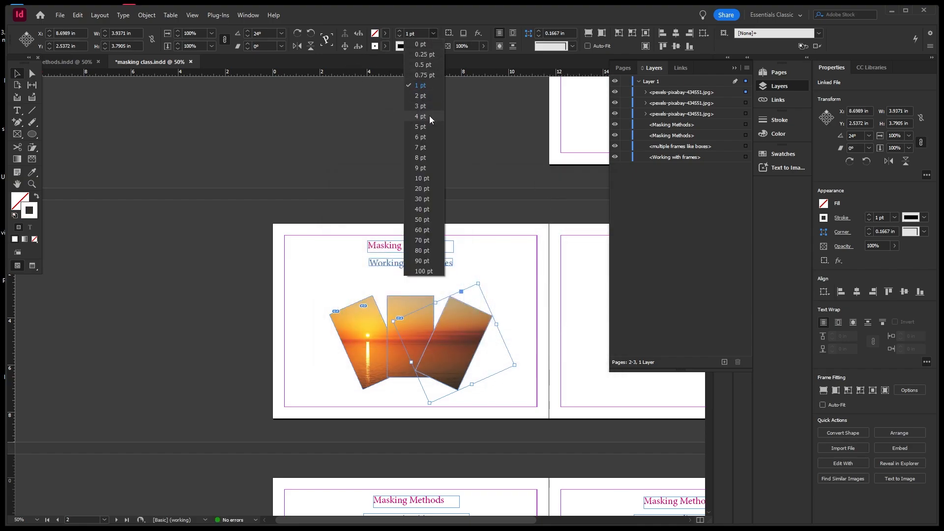
click(423, 129)
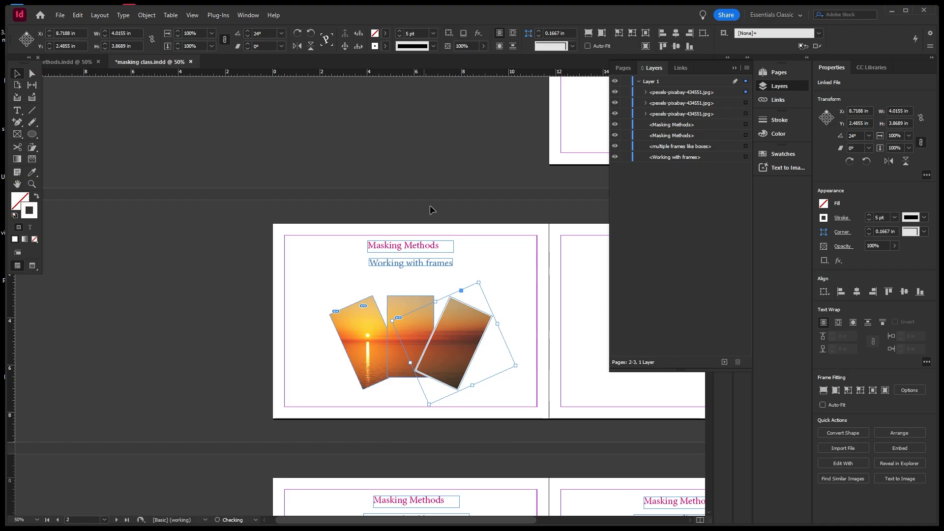
click(483, 225)
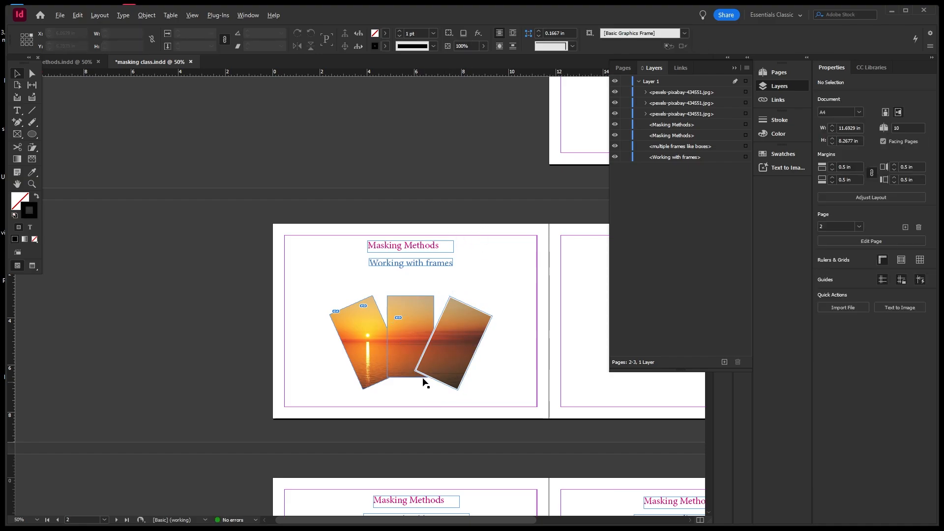
scroll(422, 382, up, 1)
Give the middle sunset frame a white 4 pt stroke.
click(385, 279)
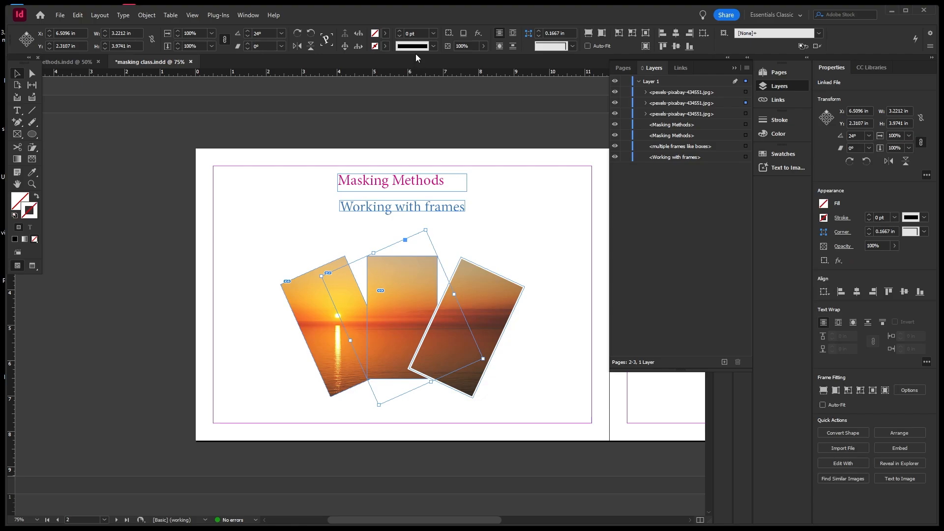
double_click(25, 215)
drag(436, 233, 465, 210)
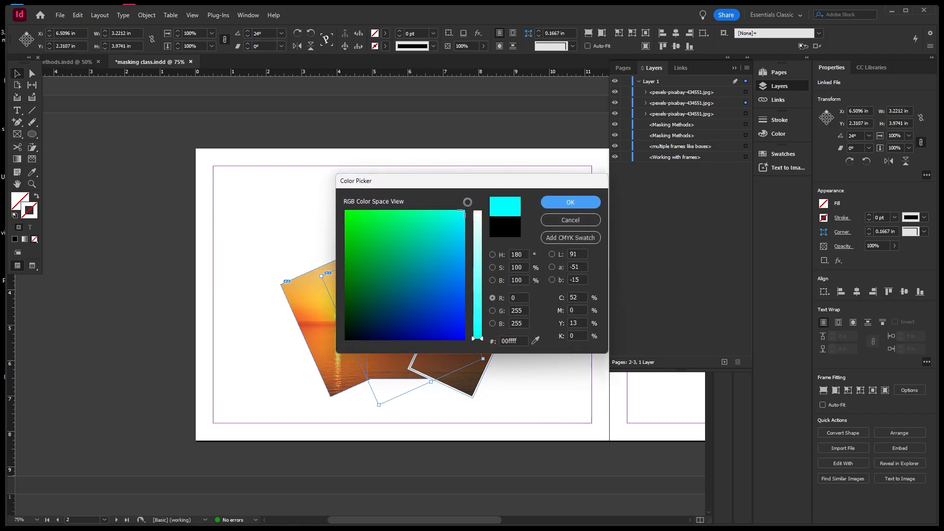
click(477, 212)
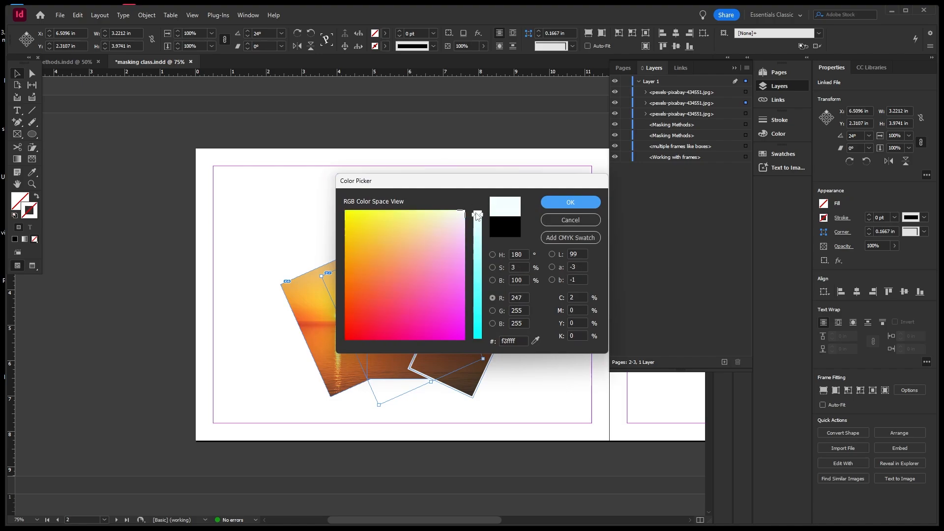
click(565, 200)
click(434, 34)
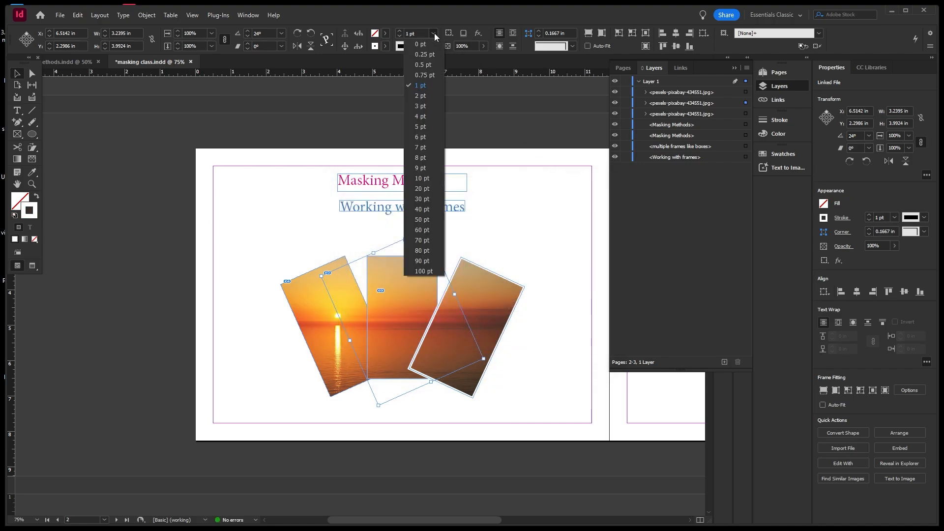
click(417, 120)
click(241, 232)
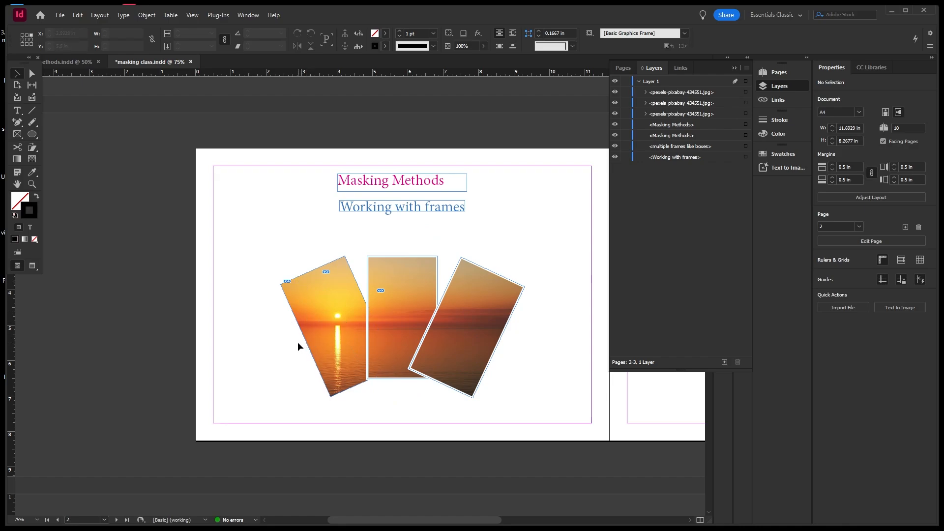
Give the left sunset frame a 5 pt dark grey stroke.
click(314, 310)
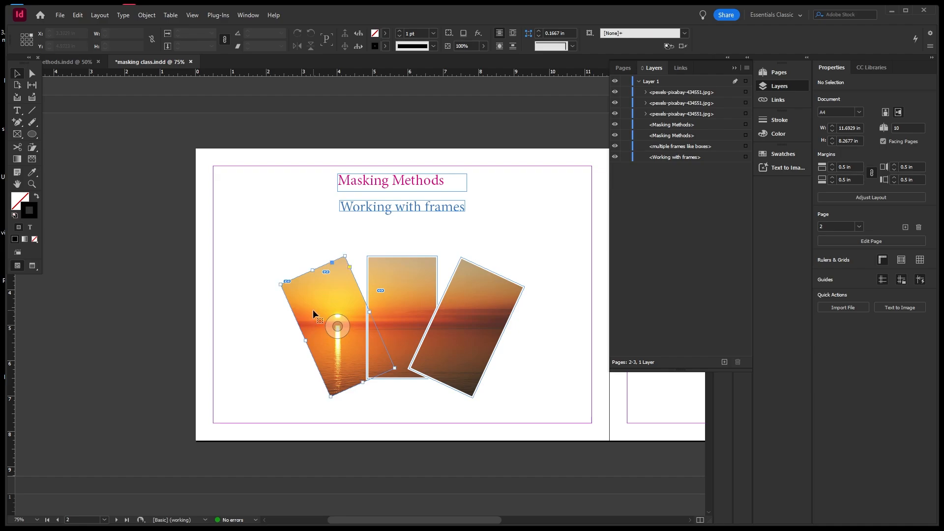
double_click(35, 217)
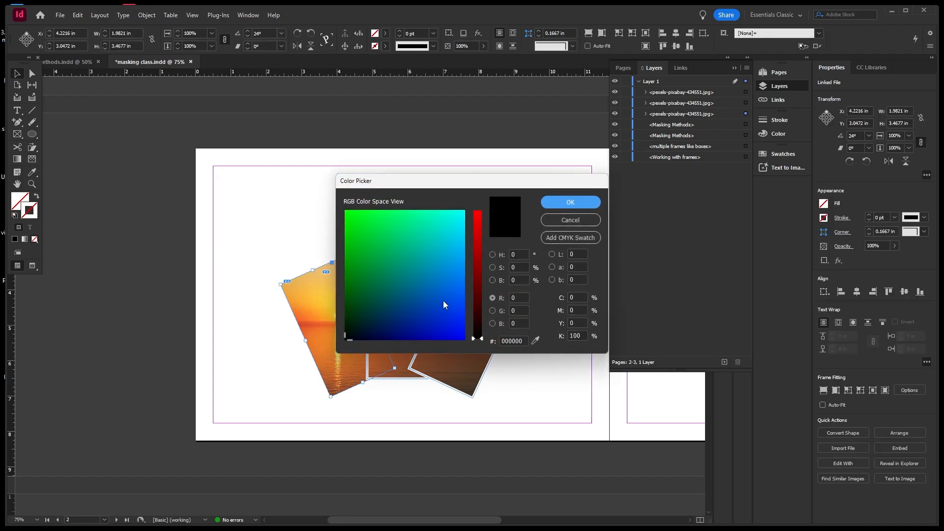
click(443, 300)
drag(464, 313, 346, 339)
click(493, 255)
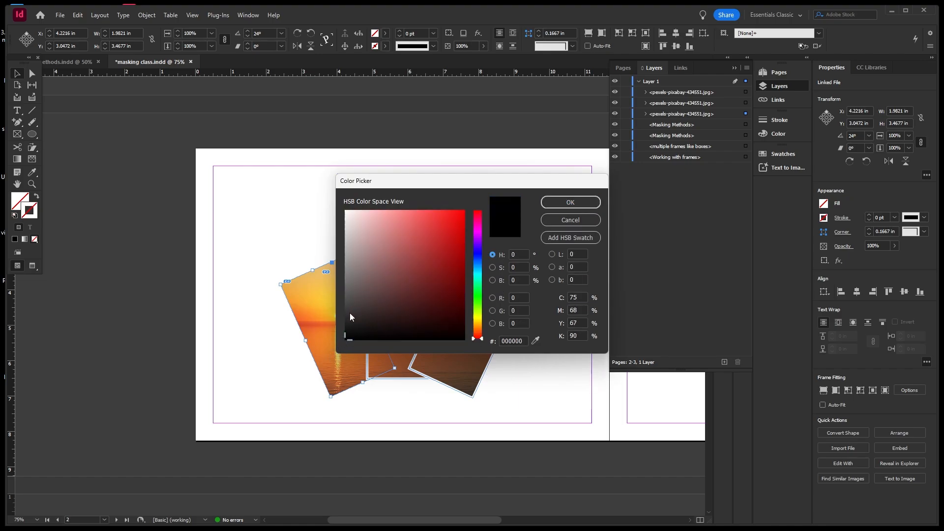
drag(350, 312, 346, 331)
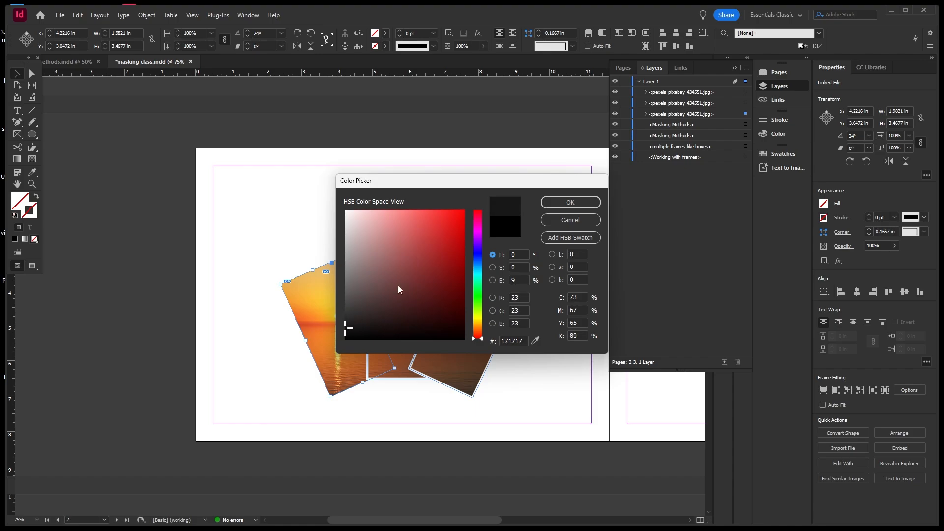
click(570, 202)
click(434, 33)
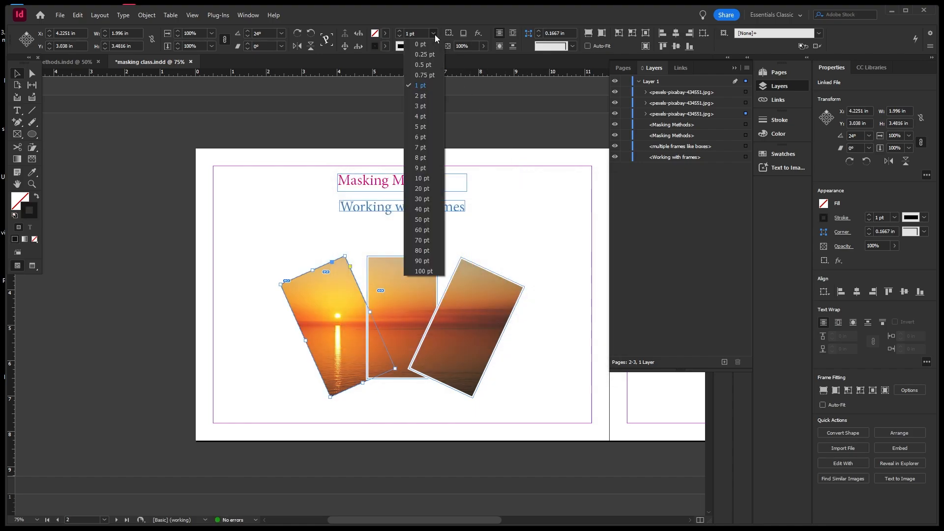
click(419, 127)
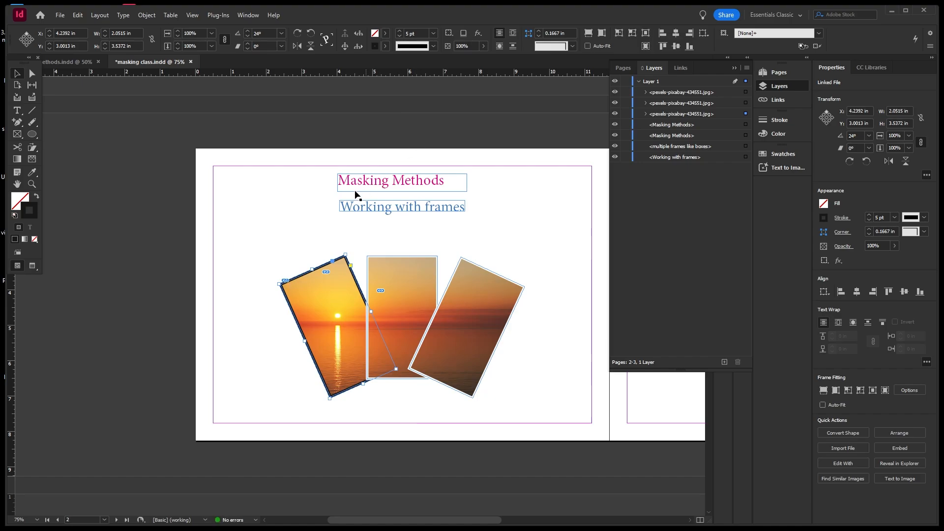
click(279, 205)
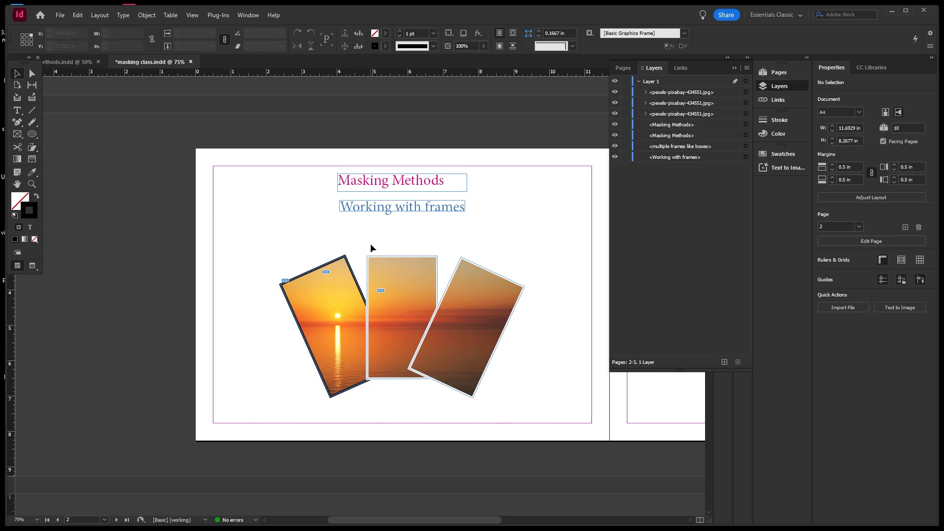
Change the left frame's stroke colour to white.
click(337, 327)
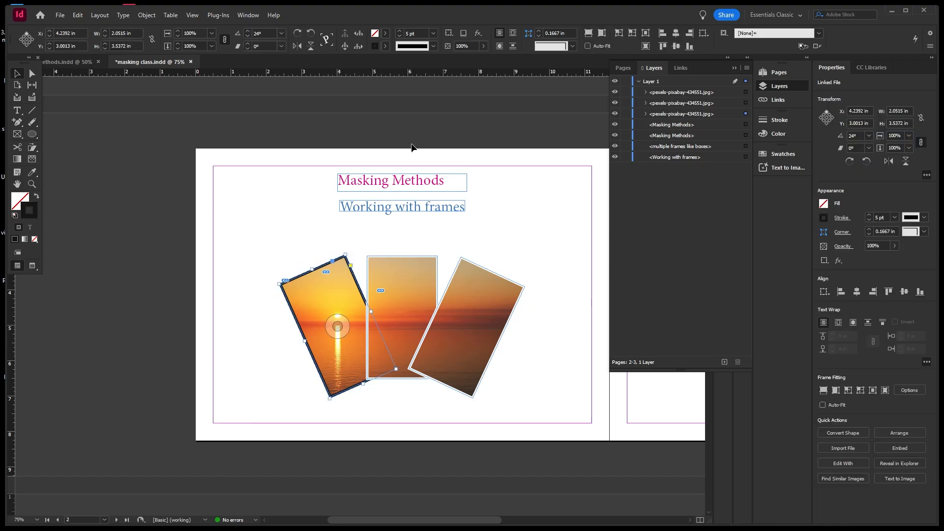
double_click(36, 212)
drag(406, 226, 332, 204)
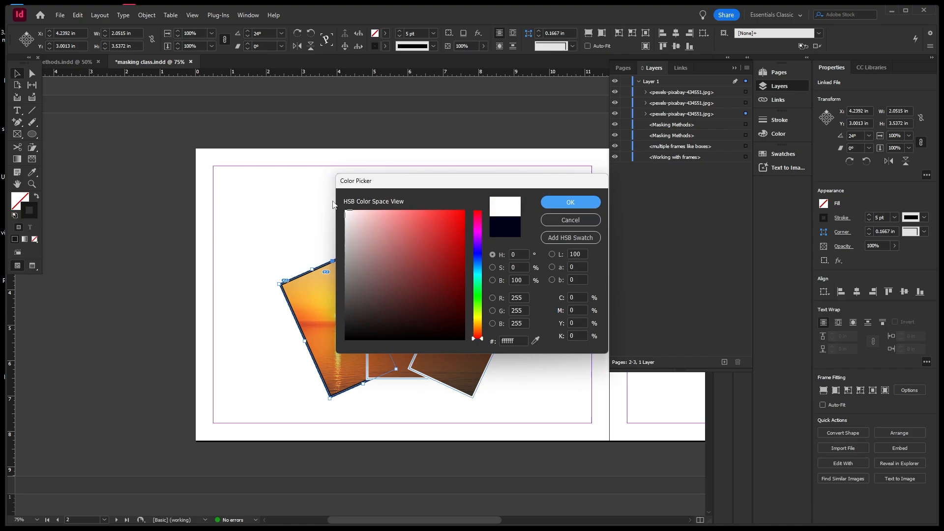
click(562, 201)
click(557, 217)
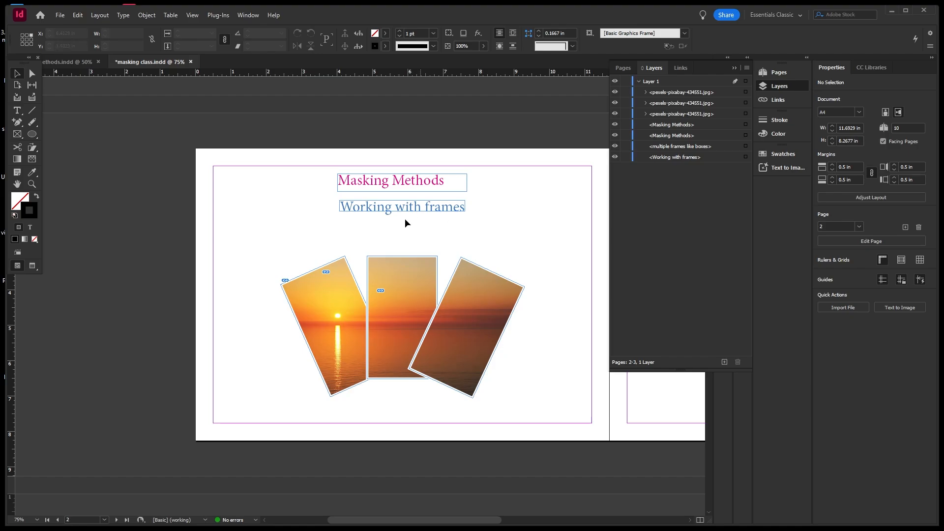
Zoom out, return to 50%, and pan to centre the page 2–3 spread.
key(ctrl+minus)
key(ctrl+minus)
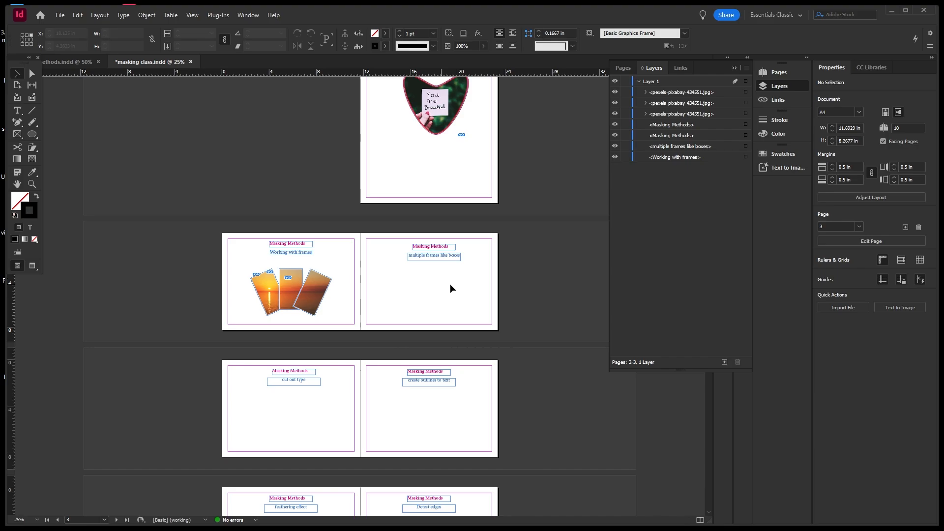
key(ctrl+equal)
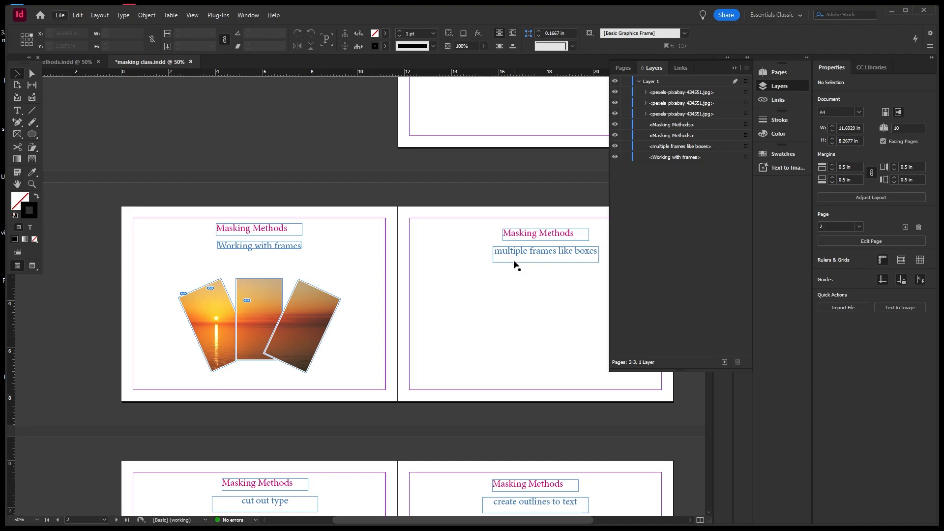
key(h)
click(509, 288)
key(h)
drag(509, 288, 400, 258)
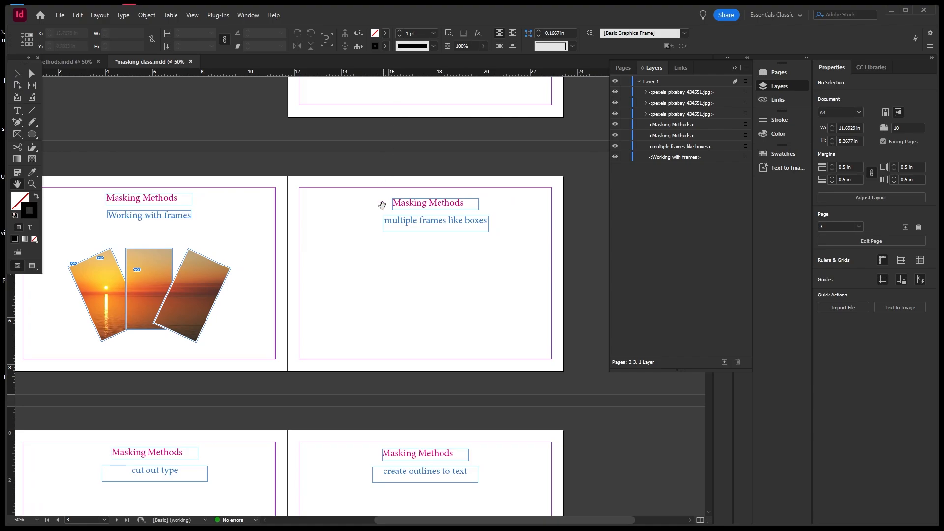
drag(382, 205, 395, 215)
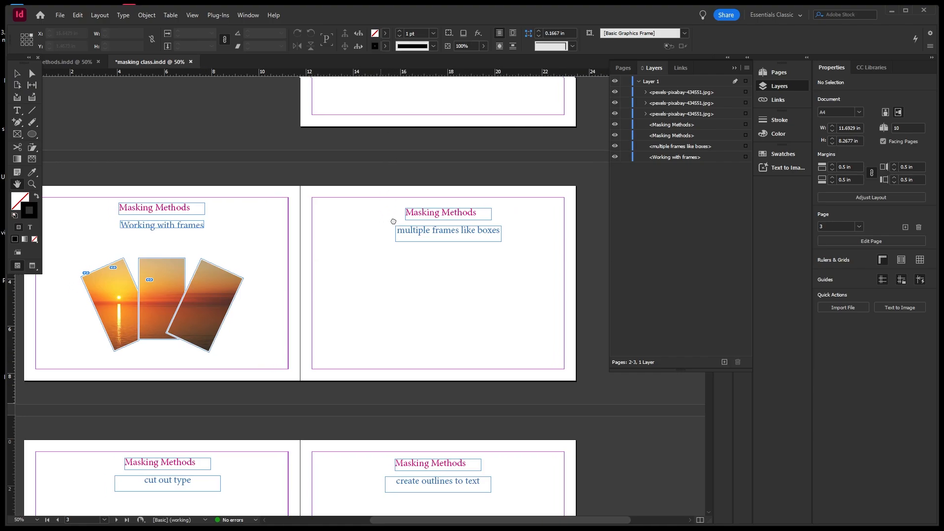
Place pexels-brenocardosofotografia-7849469.jpg on page 3 and move it under the heading.
click(61, 16)
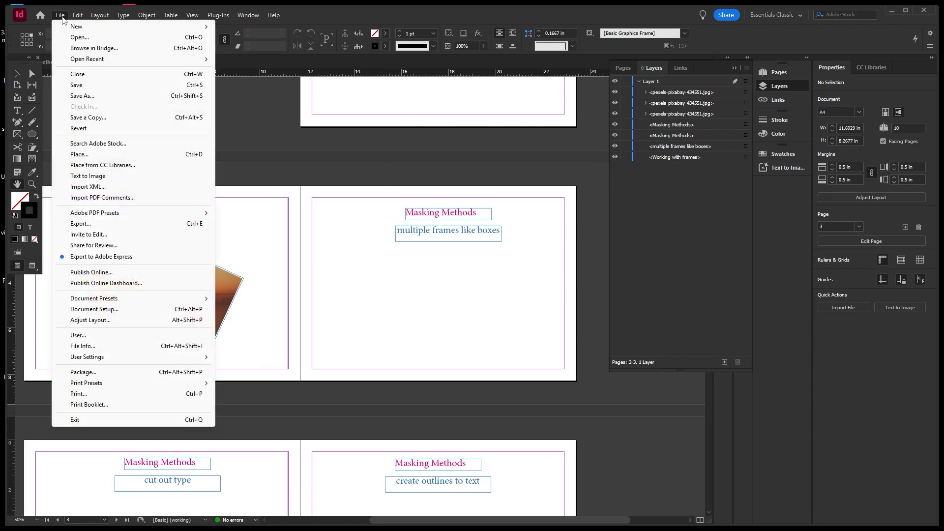
click(90, 155)
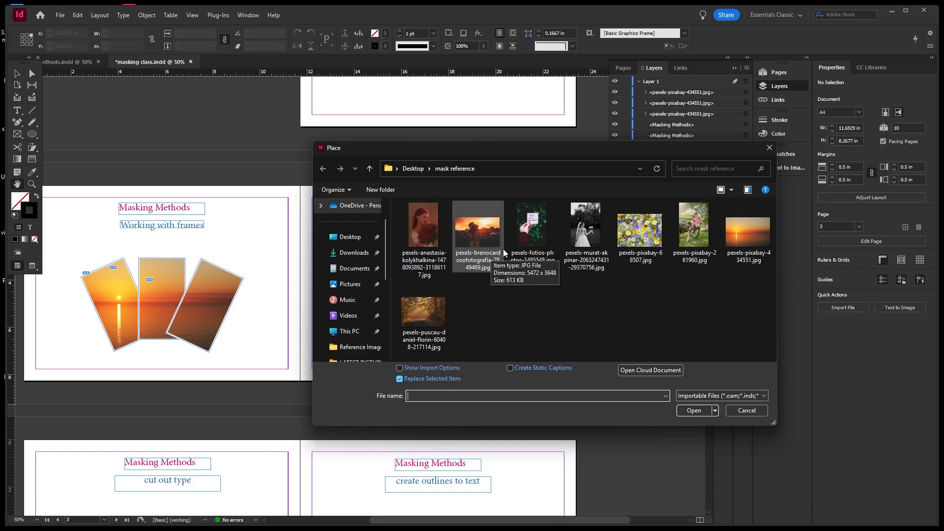
click(486, 247)
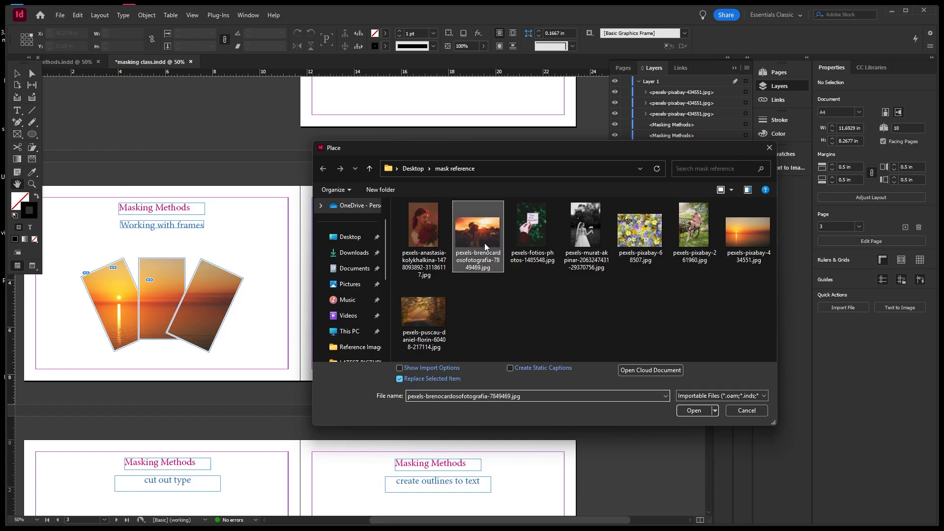
click(694, 411)
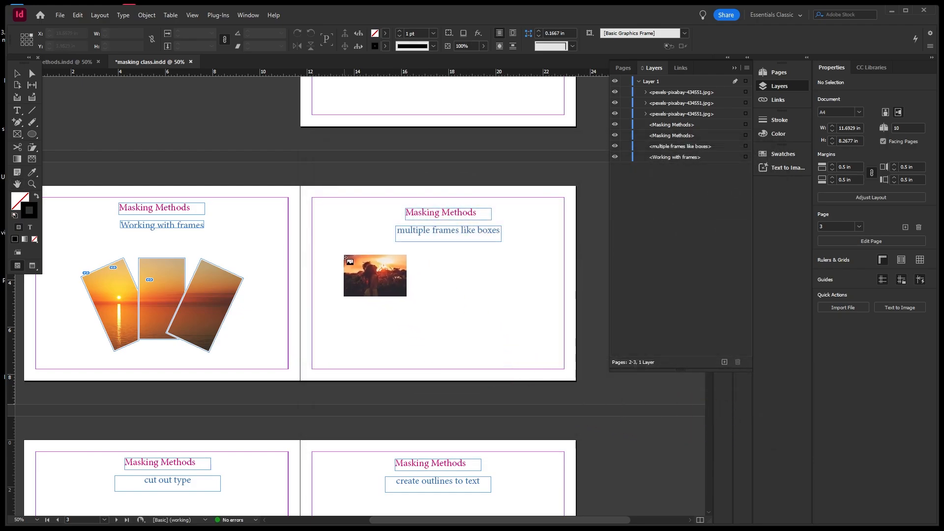
drag(330, 254, 517, 309)
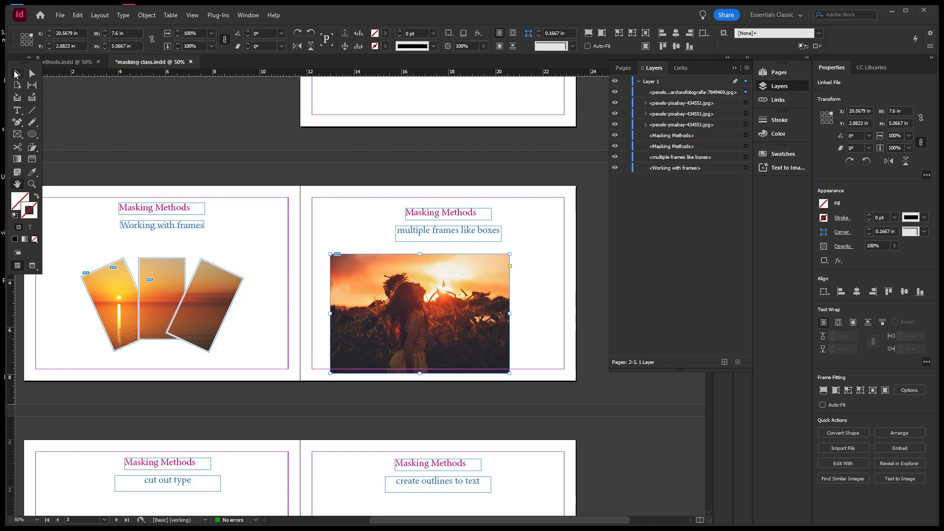
click(16, 74)
drag(484, 277, 506, 268)
Lock the sunset photo in the Layers panel.
click(543, 266)
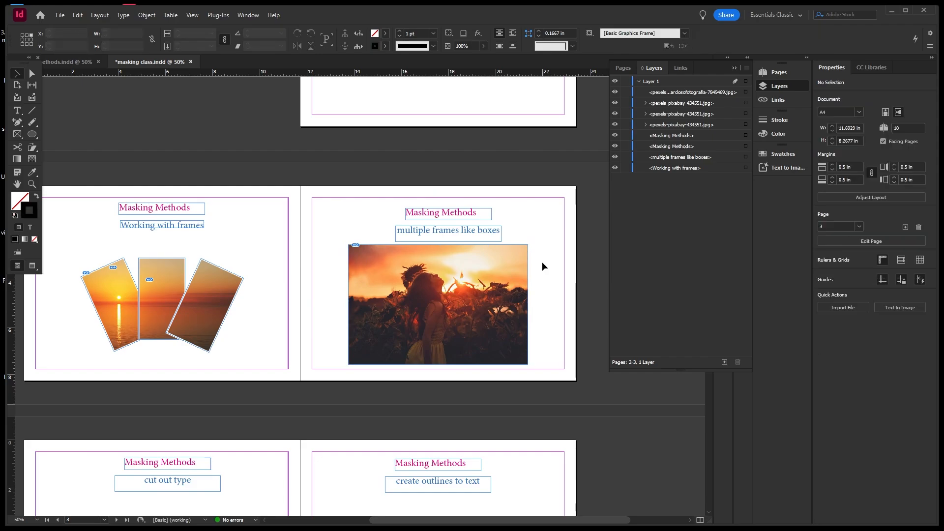
click(514, 266)
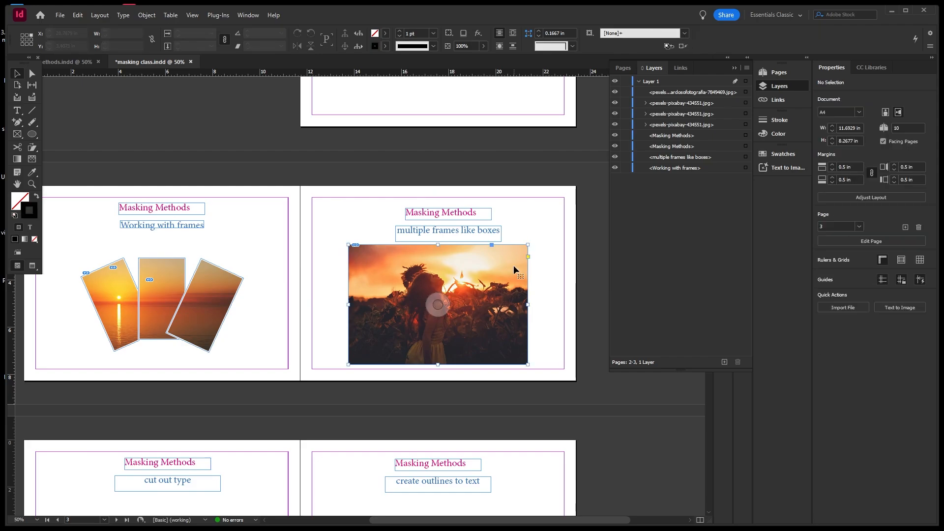
click(624, 92)
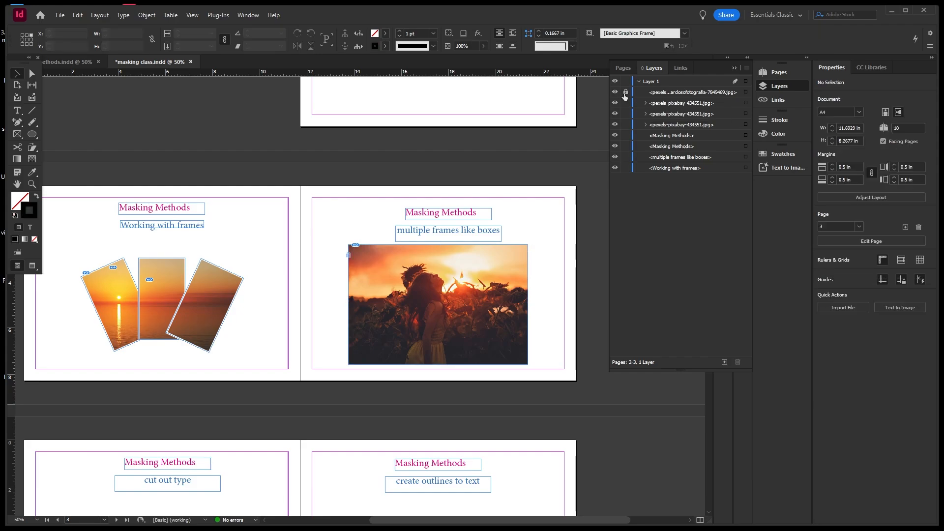
click(615, 93)
click(614, 92)
click(22, 135)
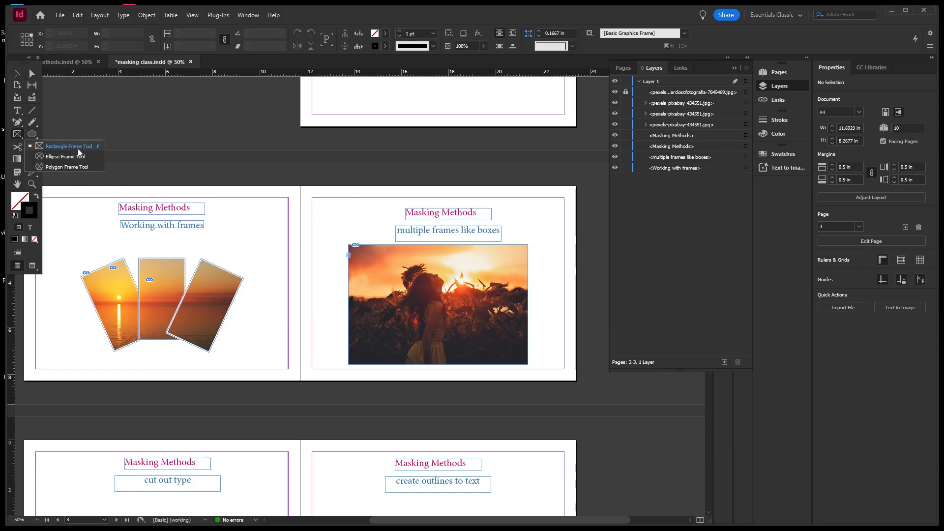
Draw a three-column, two-row grid of rectangle frames over the photo, about 6.65 by 4.07 in.
click(79, 149)
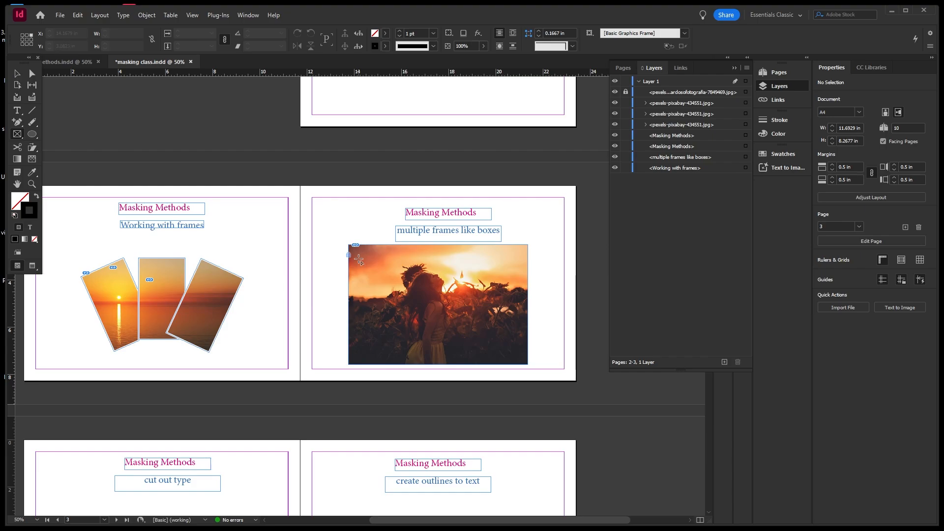
drag(358, 259, 392, 287)
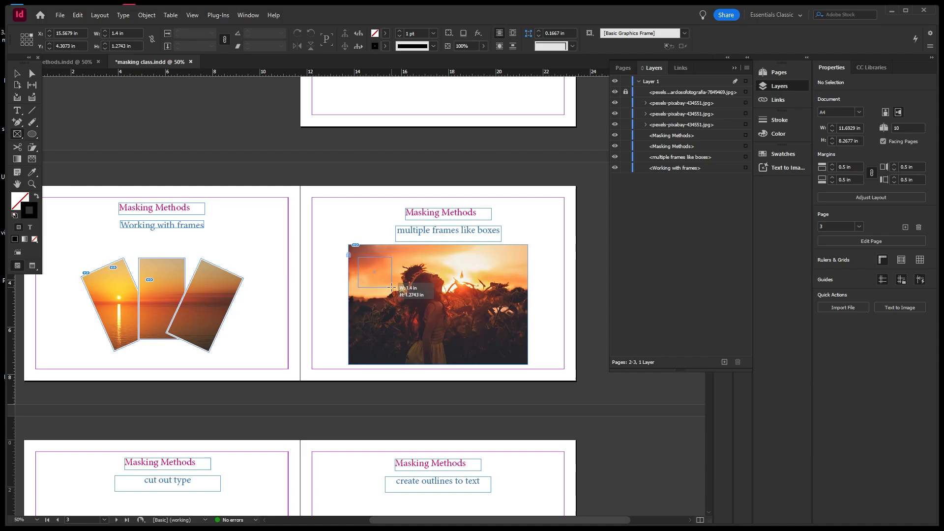
key(Right)
drag(392, 287, 430, 292)
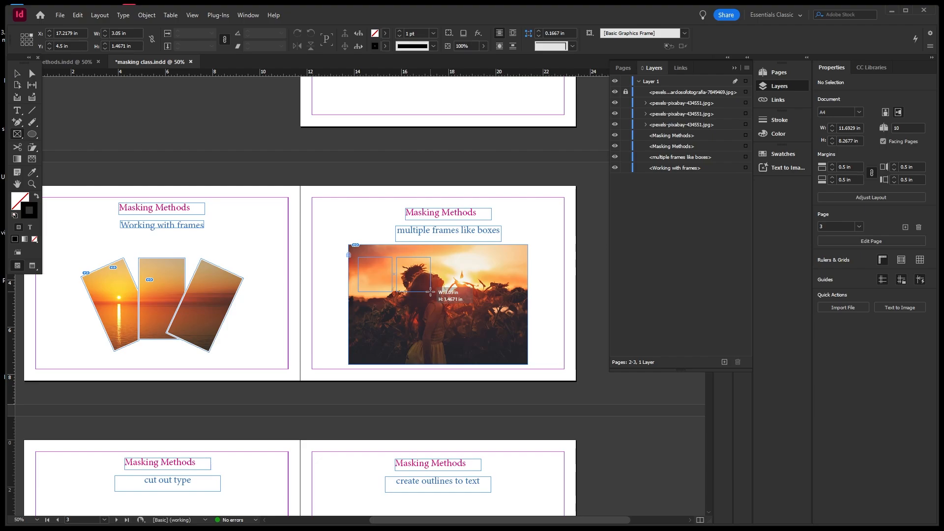
drag(431, 292, 467, 292)
key(Right)
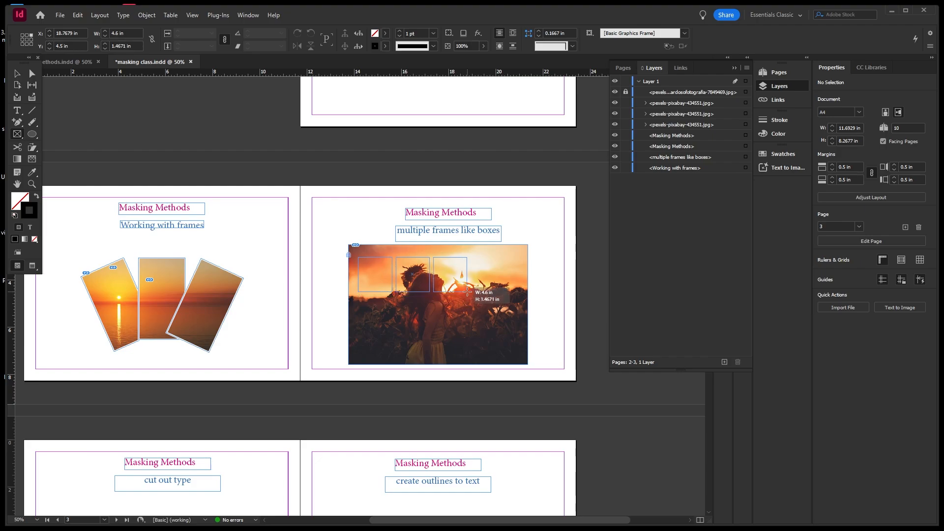
drag(468, 291, 516, 299)
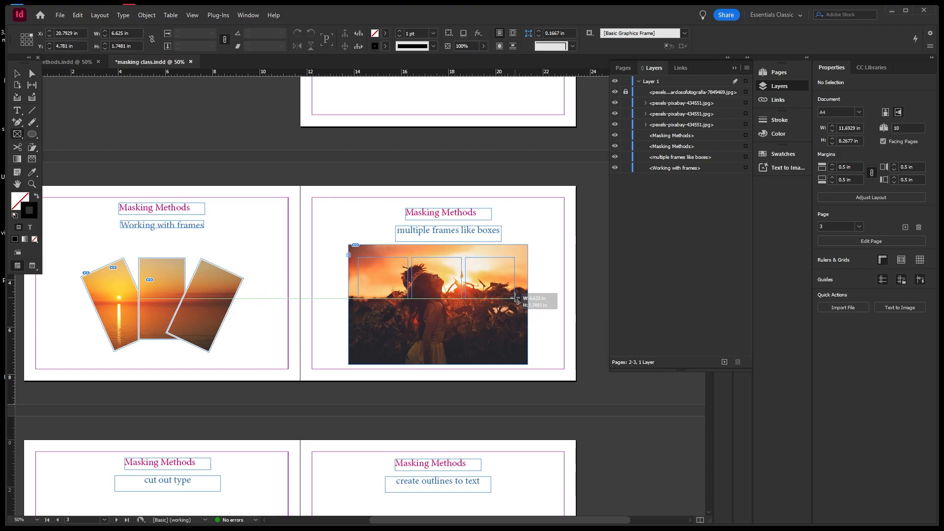
key(Up)
drag(515, 298, 515, 355)
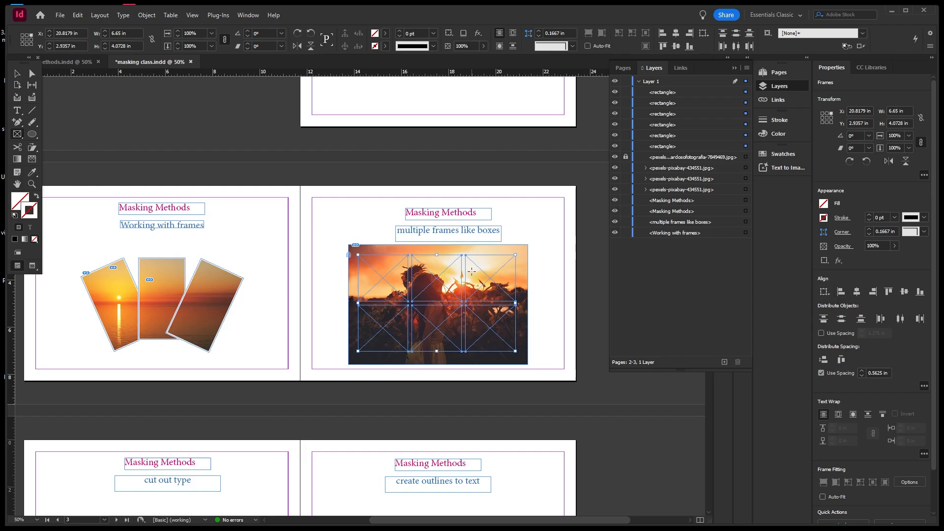
Merge the six frames into one compound path and cut the sunset photo beneath them.
click(16, 73)
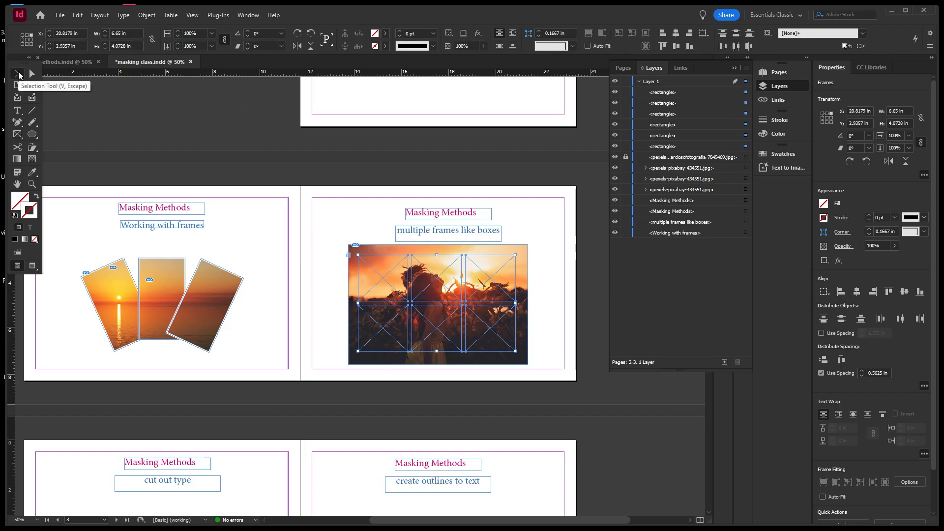
click(530, 229)
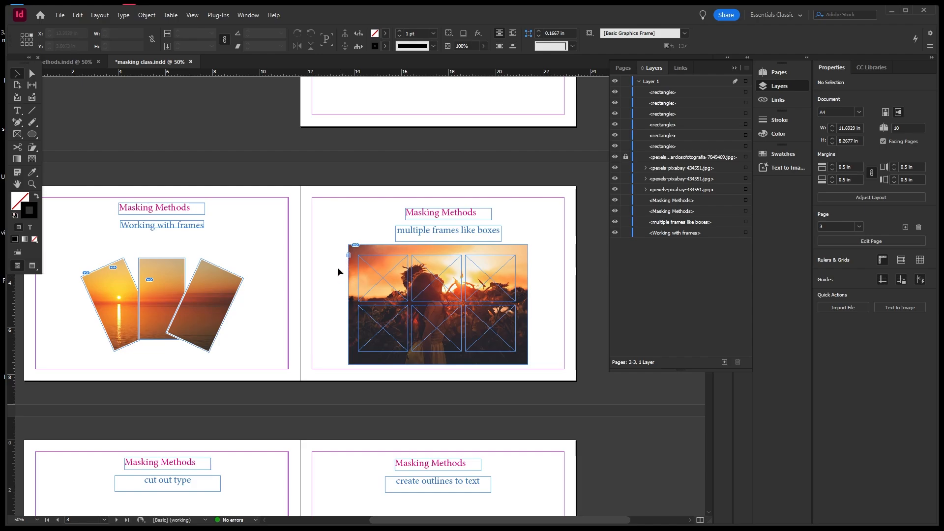
drag(338, 252, 525, 360)
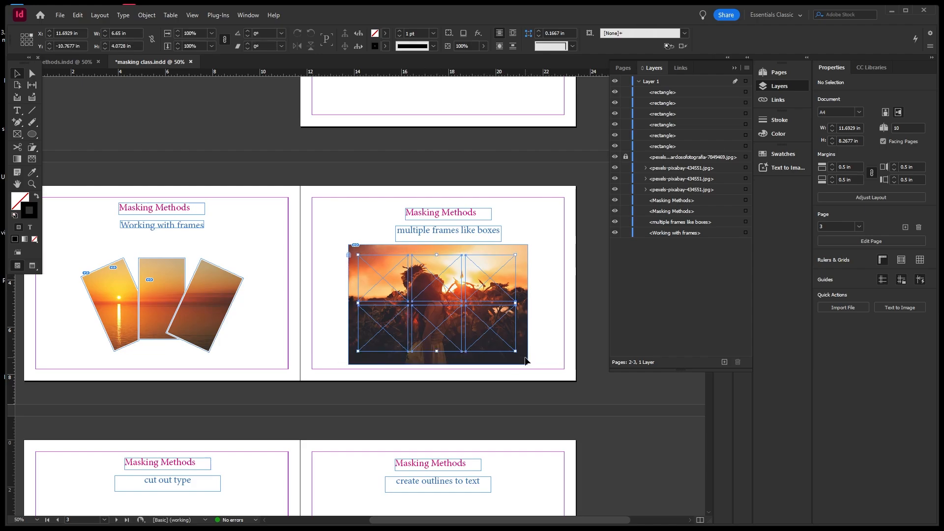
click(155, 19)
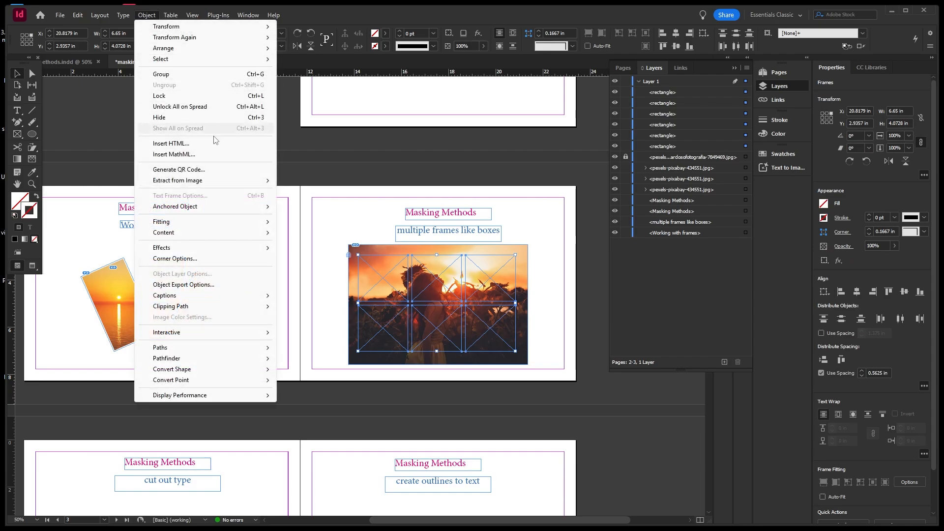
mouse_move(264, 353)
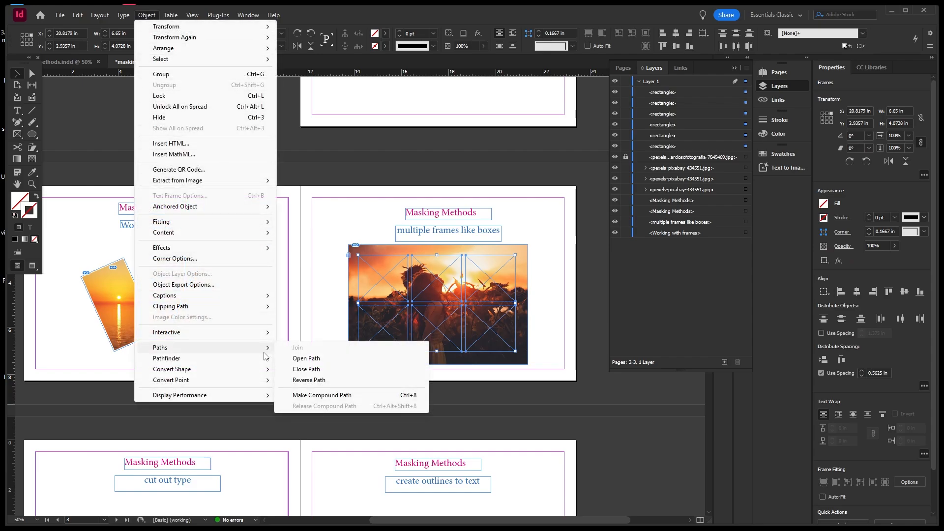
click(300, 396)
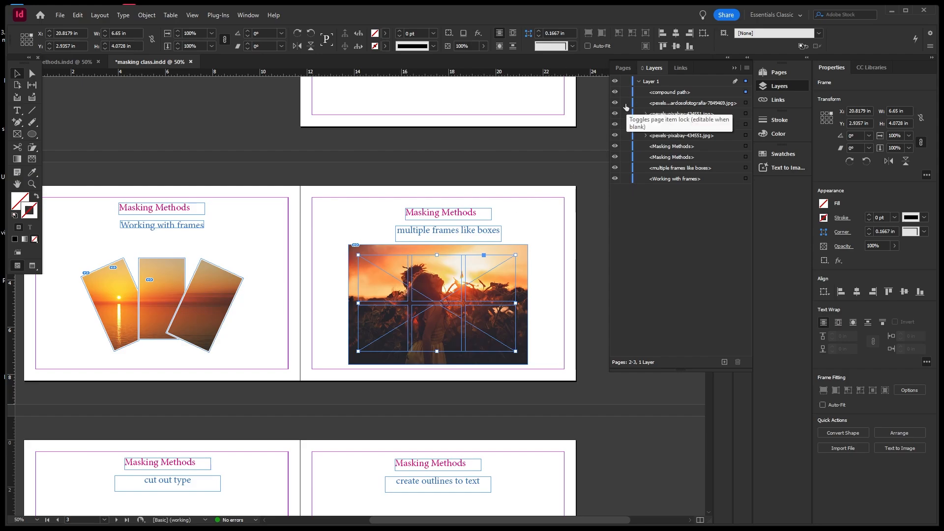
double_click(524, 255)
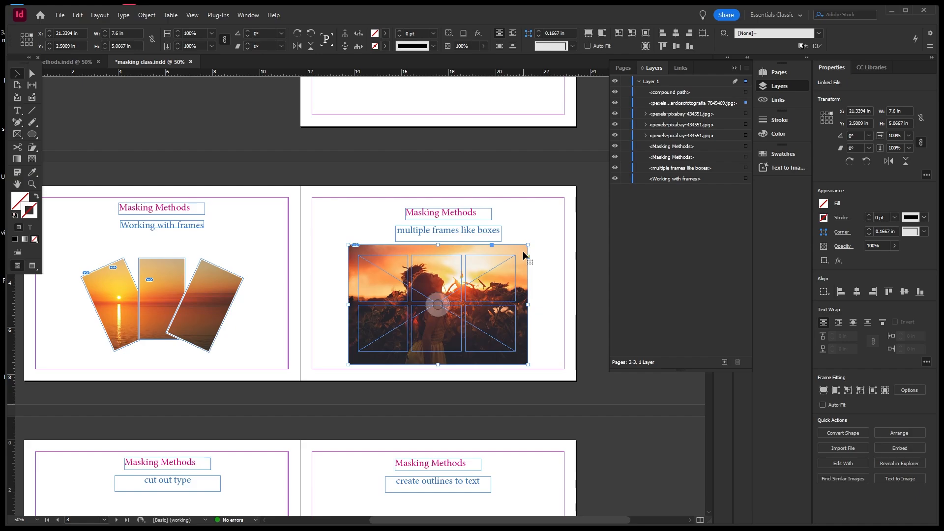
key(Delete)
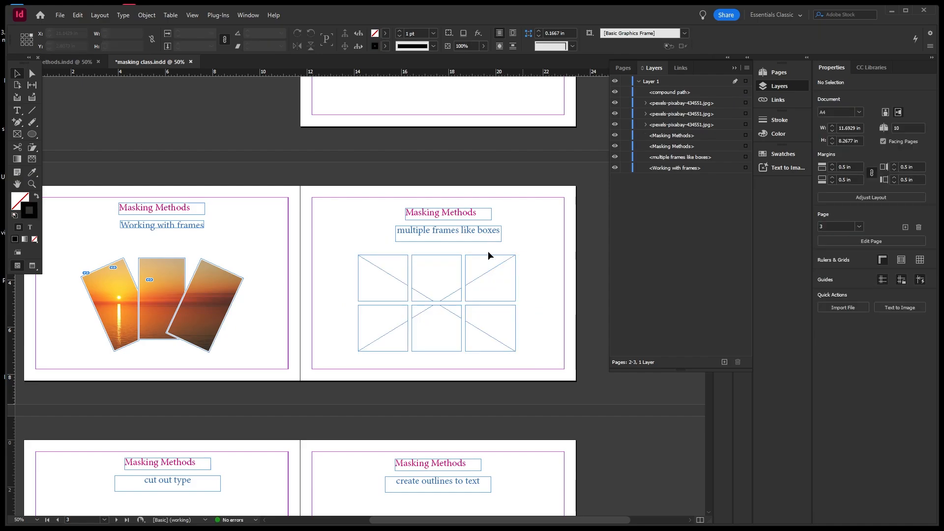
Paste the sunset photo into the six-frame compound path with Paste Into.
drag(348, 249, 520, 358)
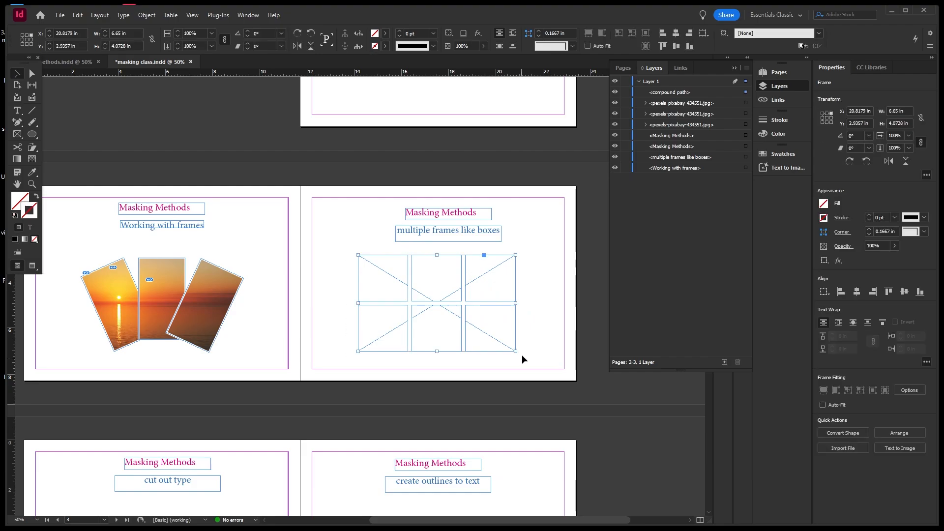
click(78, 16)
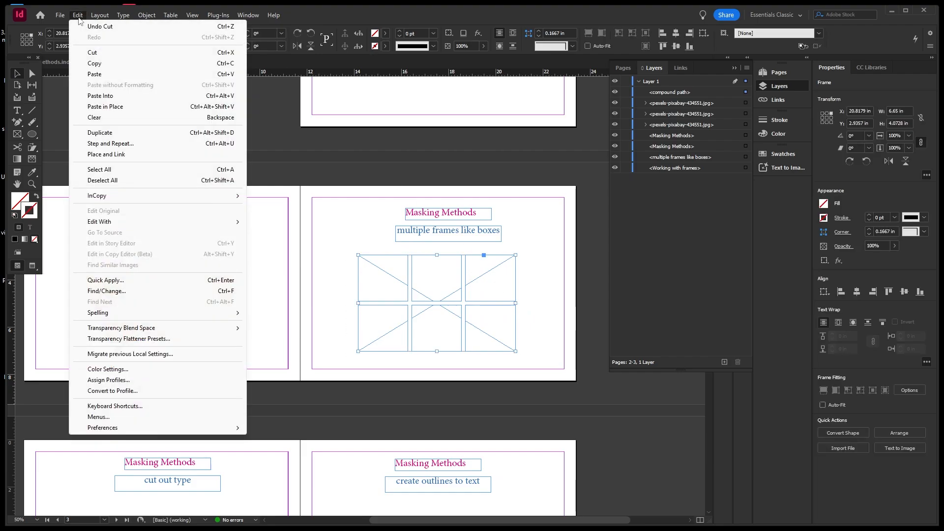
click(99, 96)
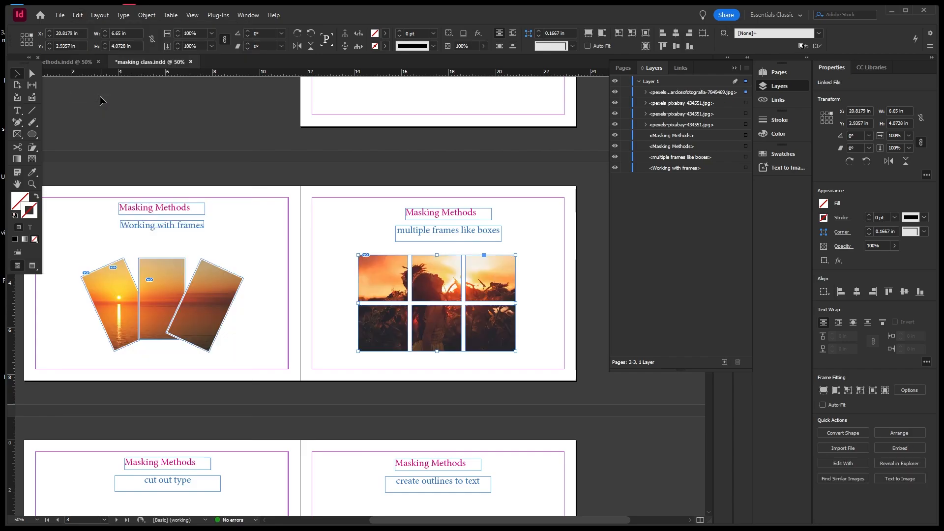
click(196, 127)
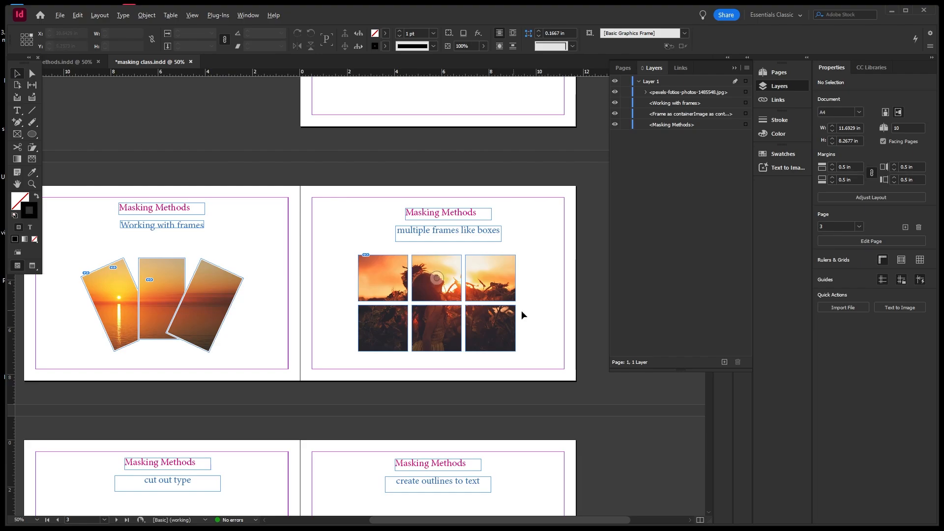
scroll(522, 309, up, 1)
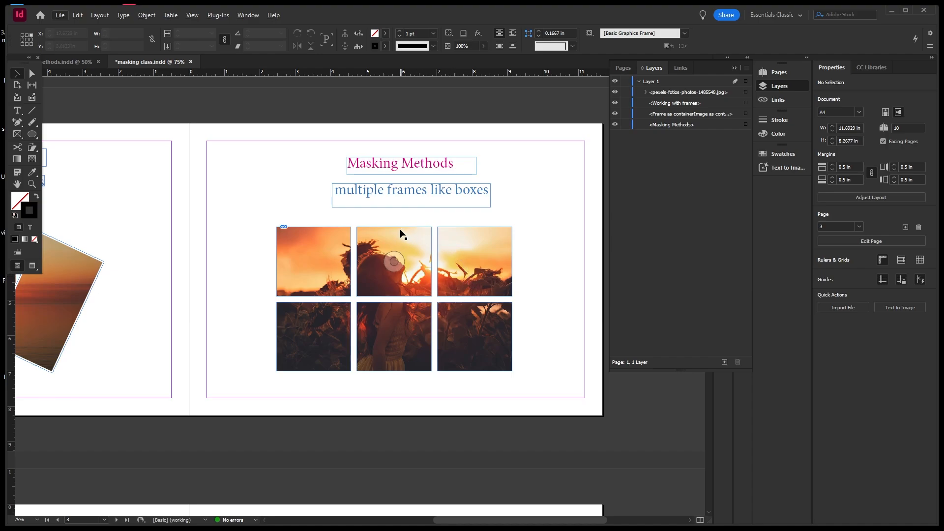
Select and deselect the photo grid and its content to check the tiled result.
click(566, 246)
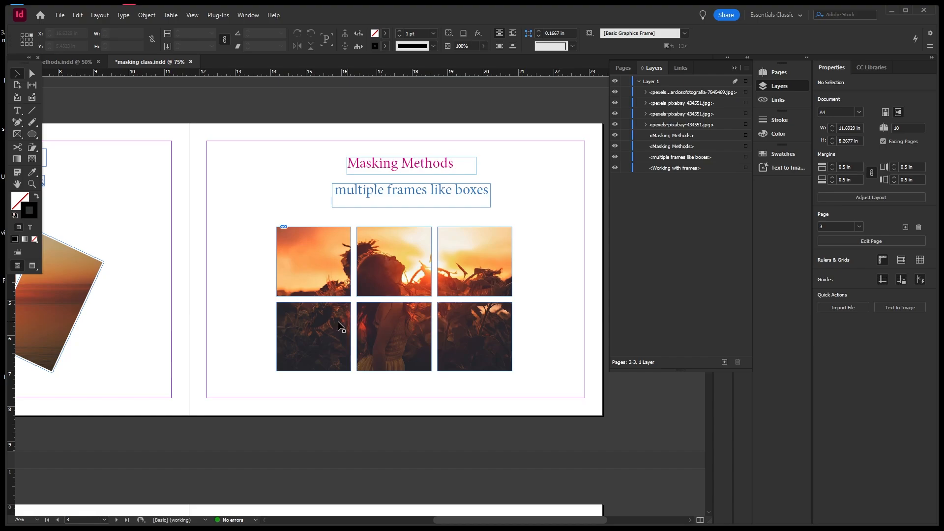
click(311, 264)
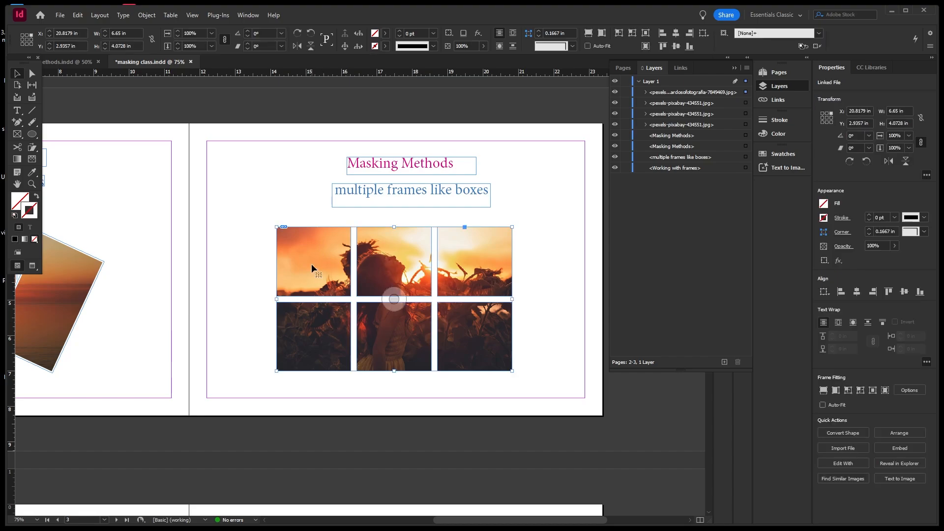
drag(267, 220, 517, 382)
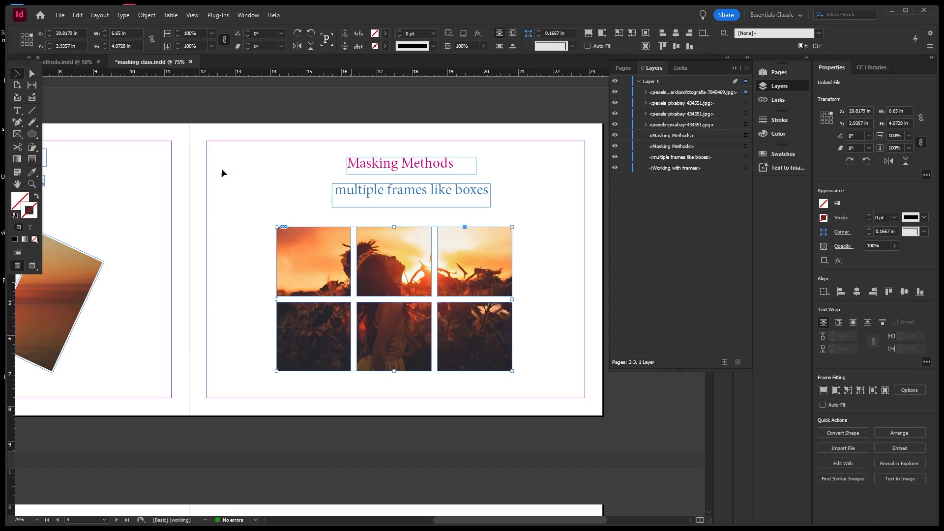
click(91, 105)
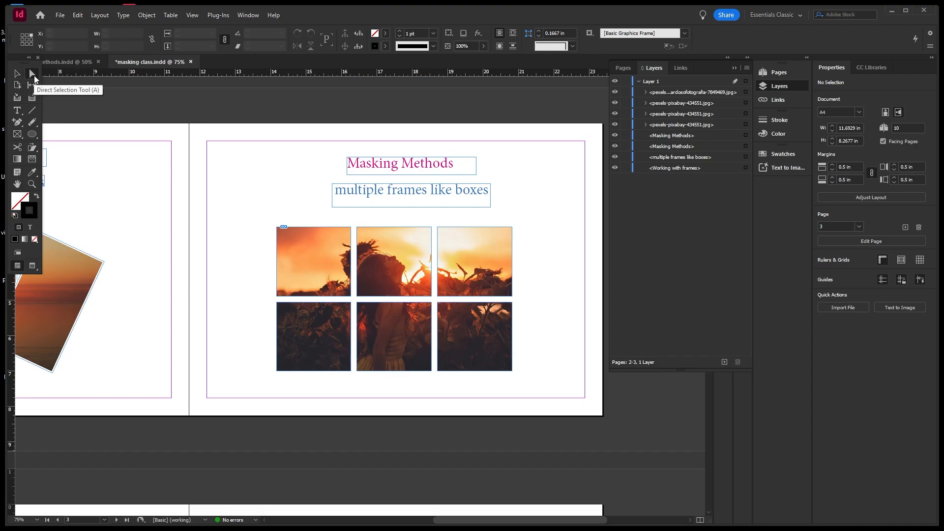
click(354, 227)
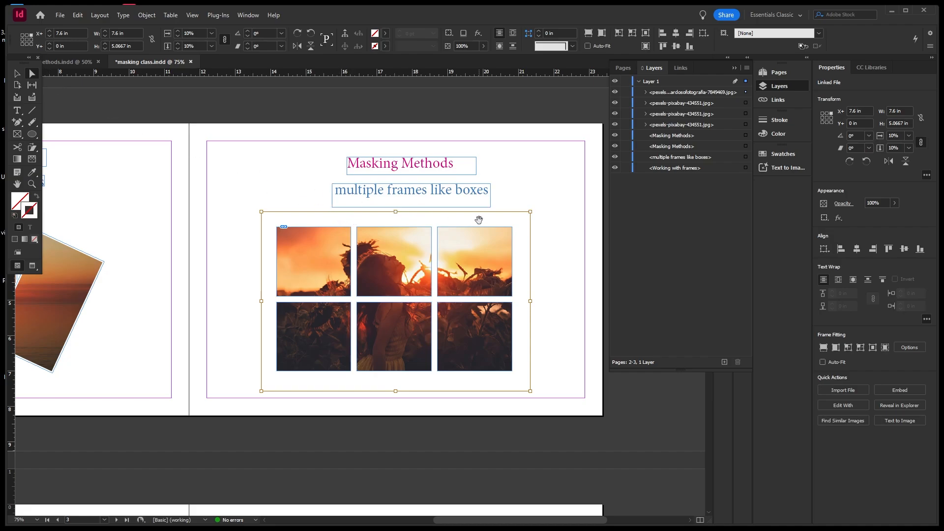
click(565, 259)
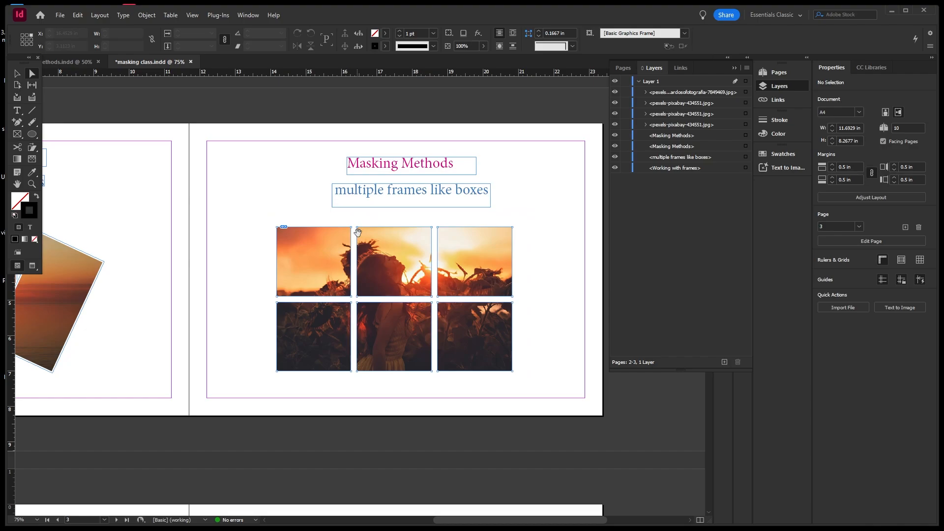
scroll(355, 231, up, 2)
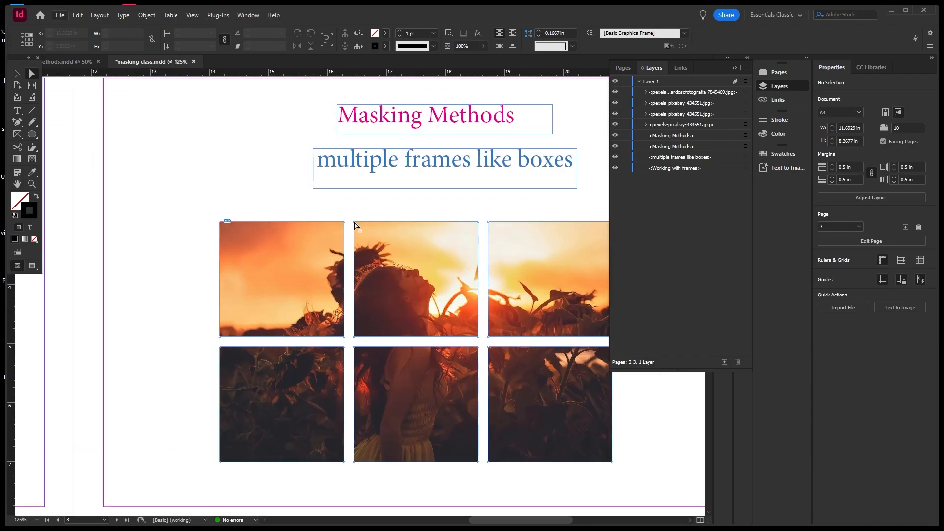
click(355, 227)
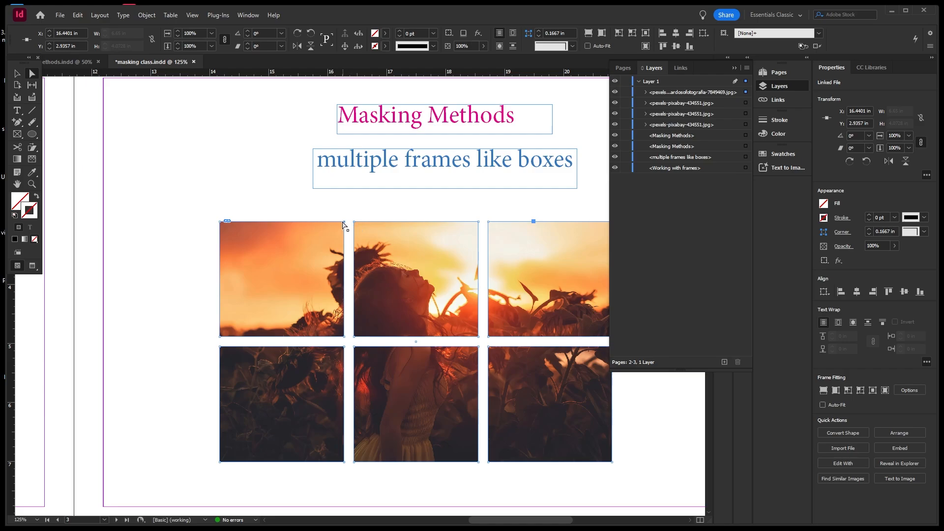
click(344, 222)
drag(343, 222, 276, 276)
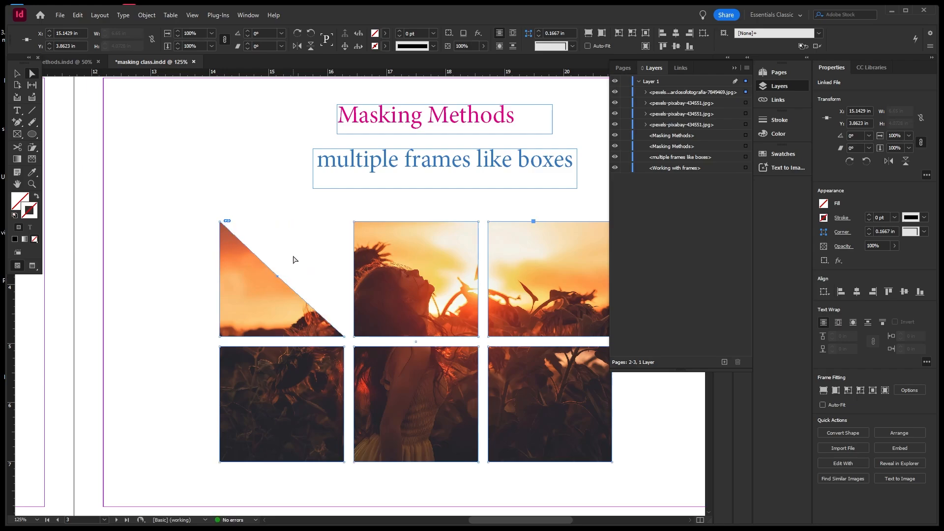
click(295, 256)
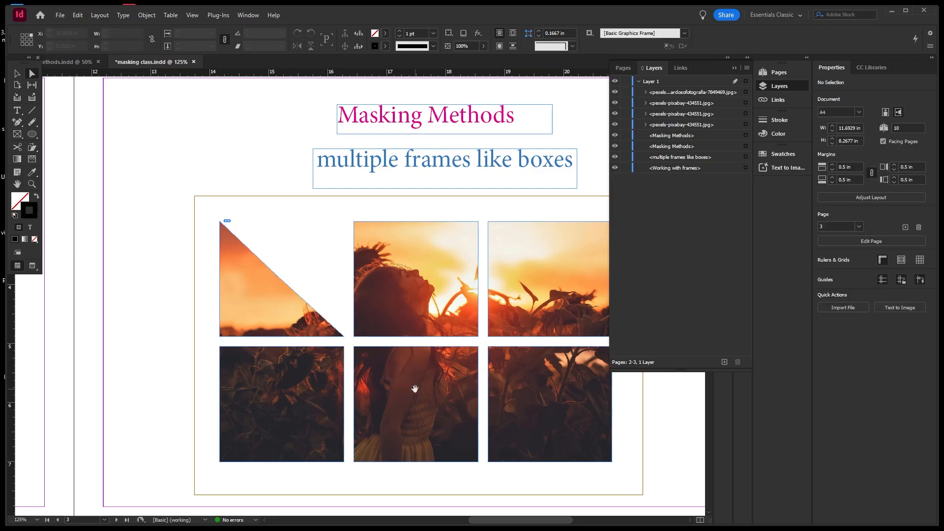
click(534, 305)
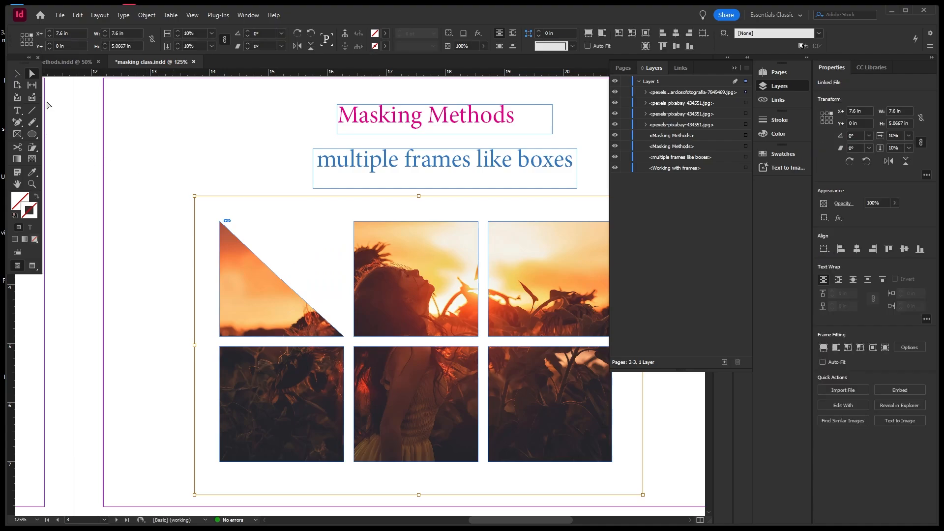
click(33, 74)
key(Delete)
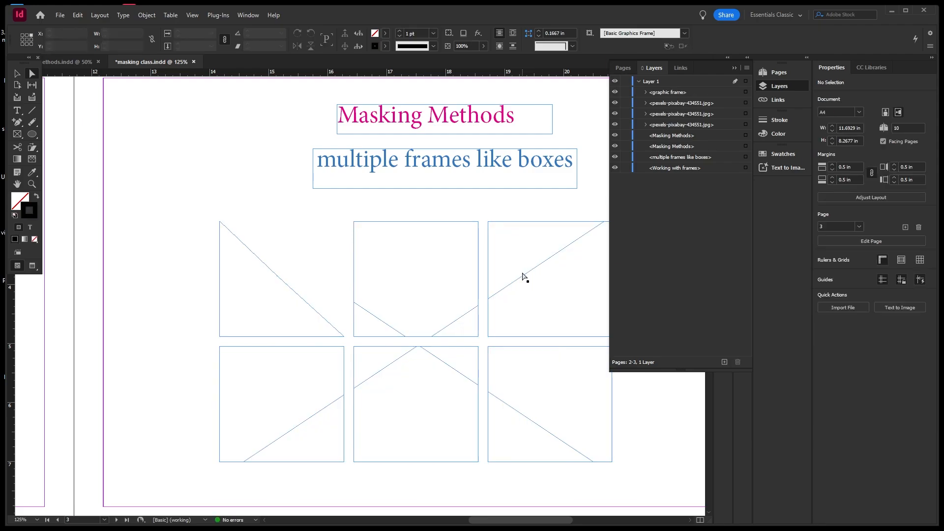
key(ctrl+z)
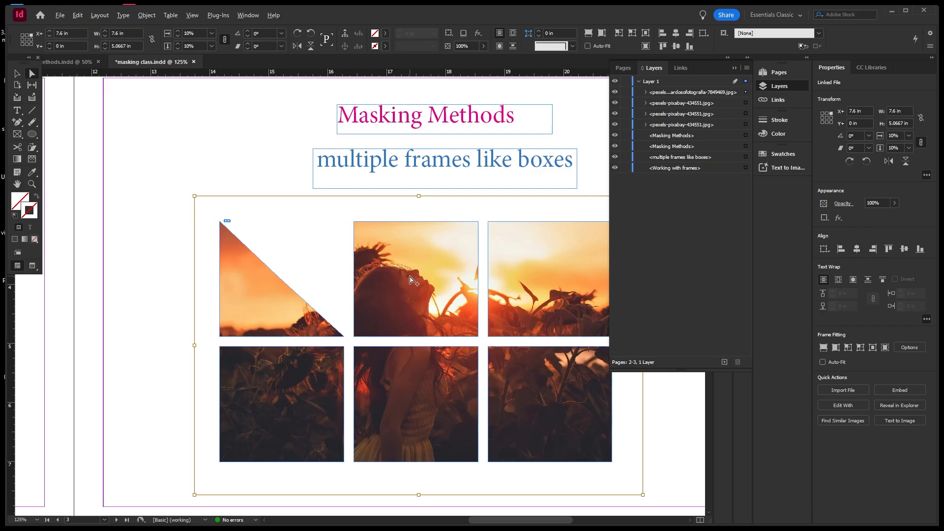
scroll(413, 280, down, 1)
scroll(586, 239, up, 1)
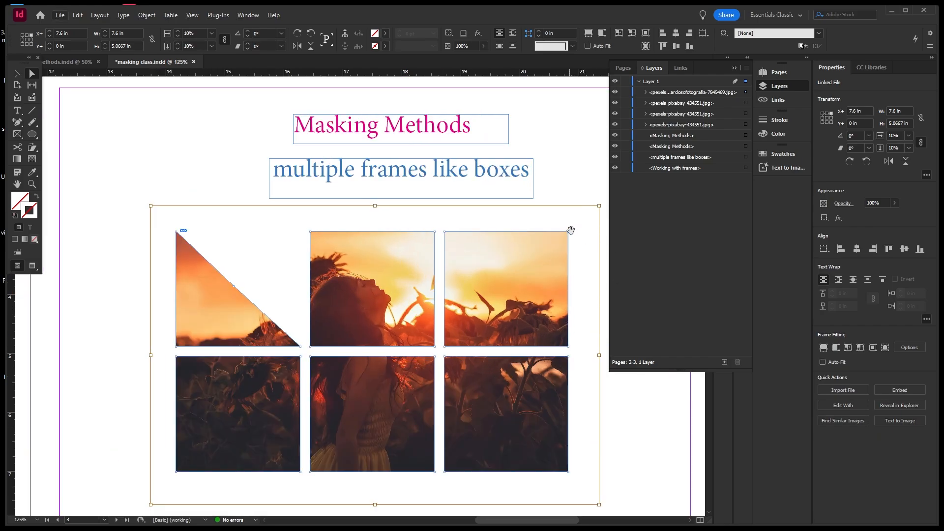
click(580, 181)
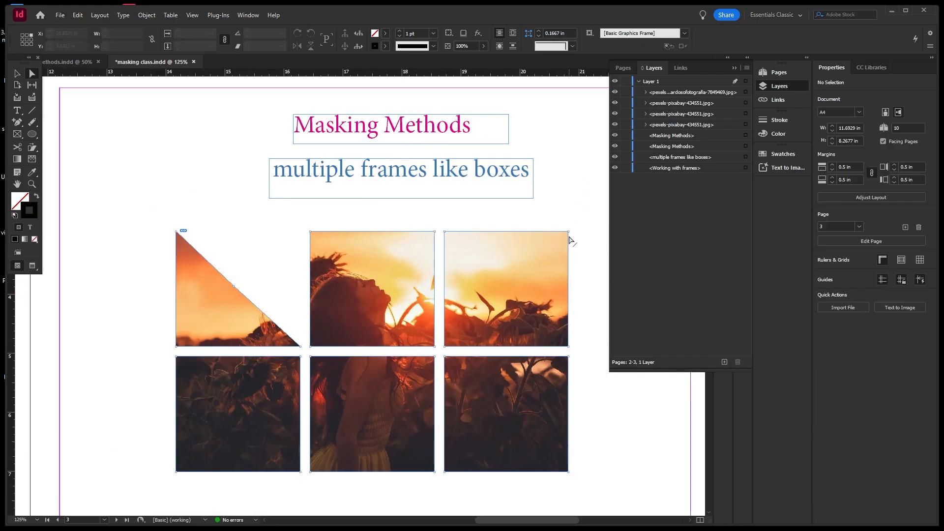
Delete the top-right photo frame from the grid.
click(569, 236)
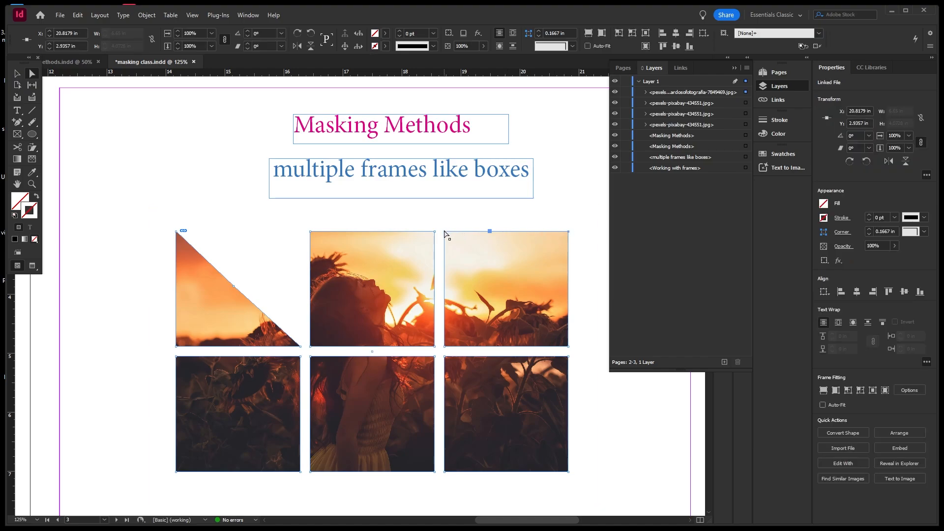
click(445, 235)
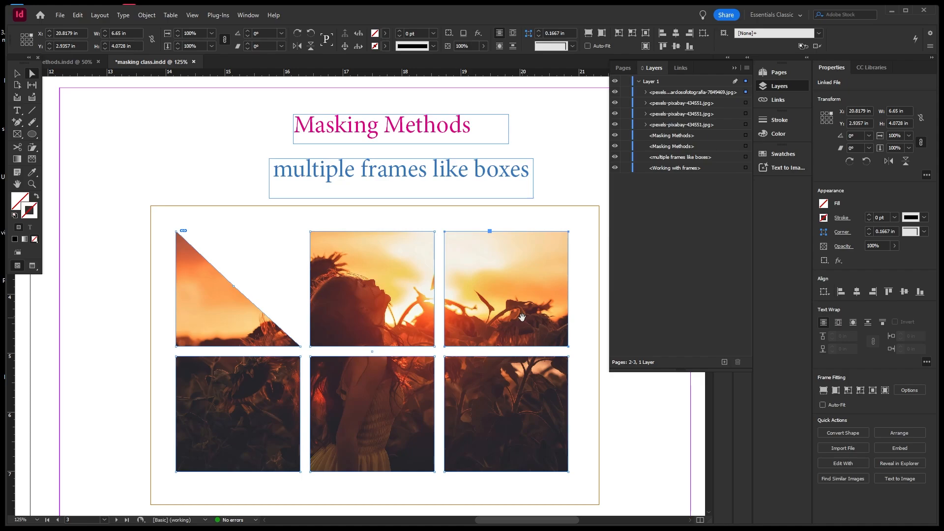
key(Delete)
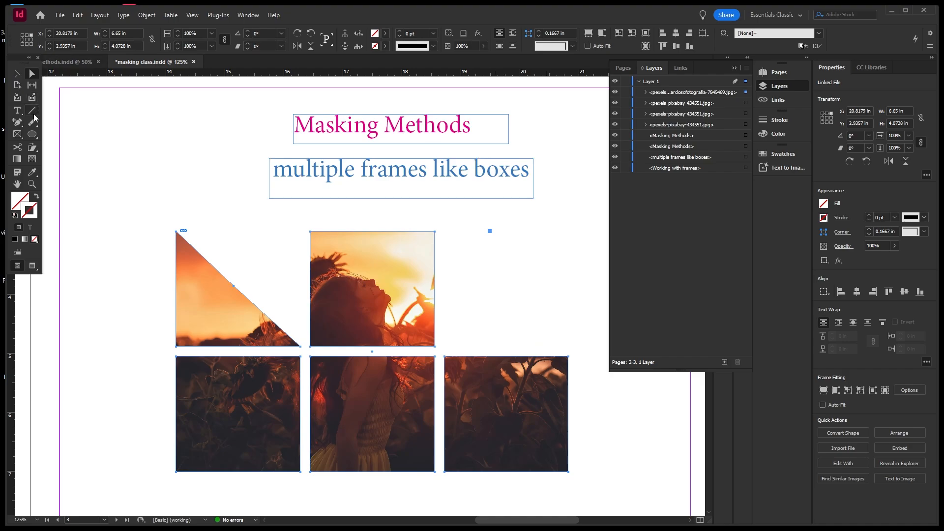
Draw a text frame in the top-right cell and fill it with placeholder text.
click(17, 111)
drag(447, 231, 569, 349)
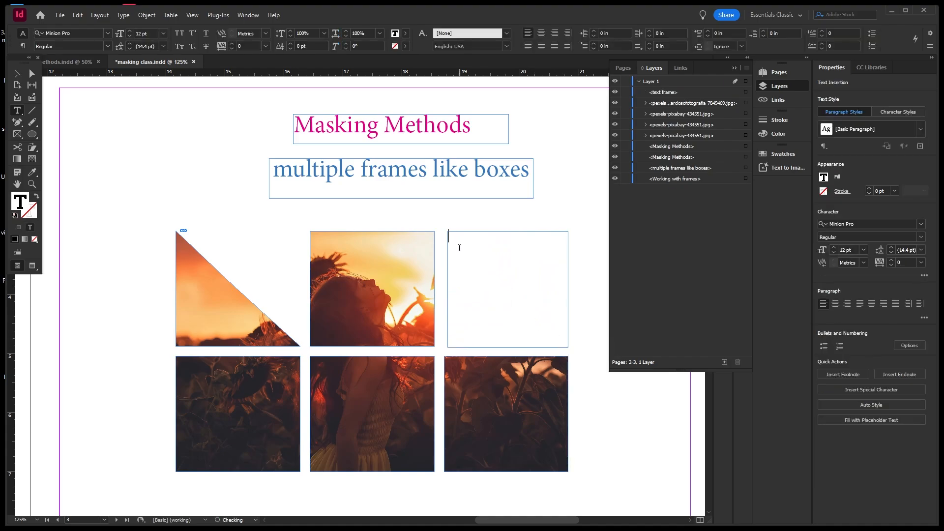
right_click(462, 254)
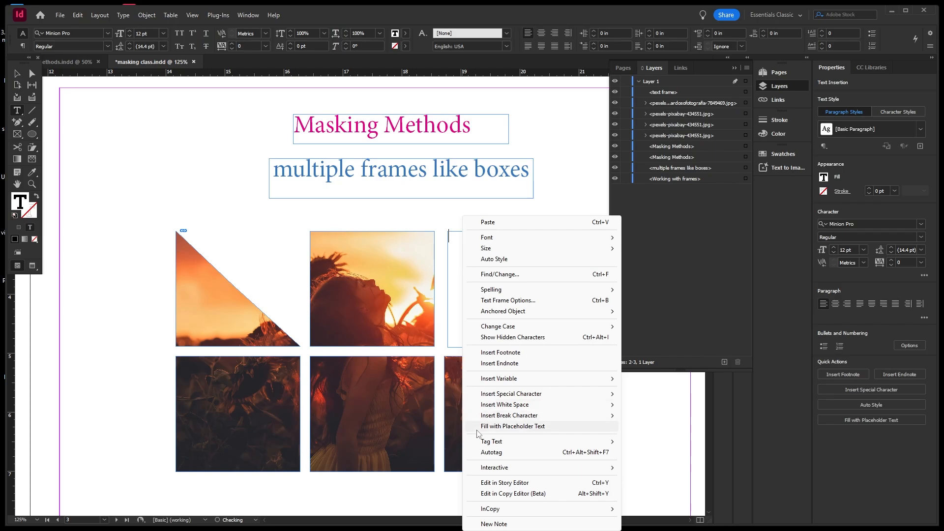
click(518, 426)
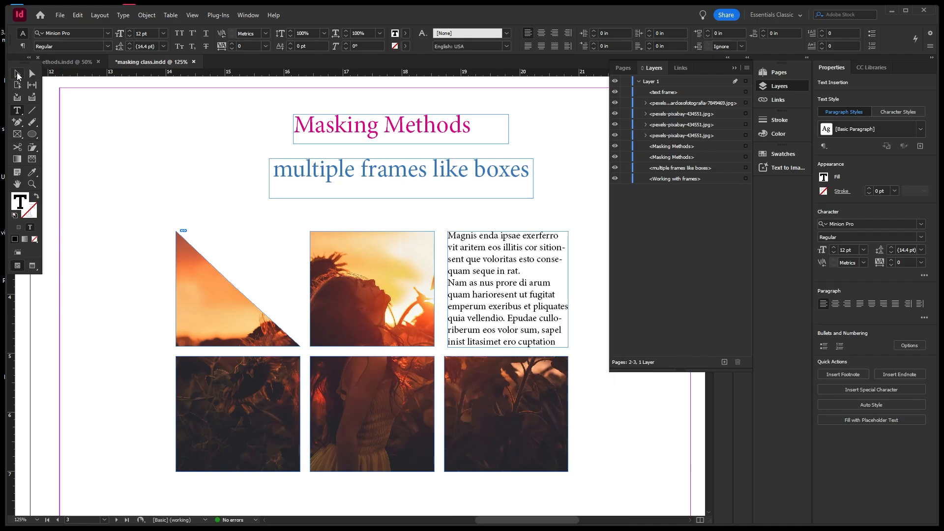
click(17, 75)
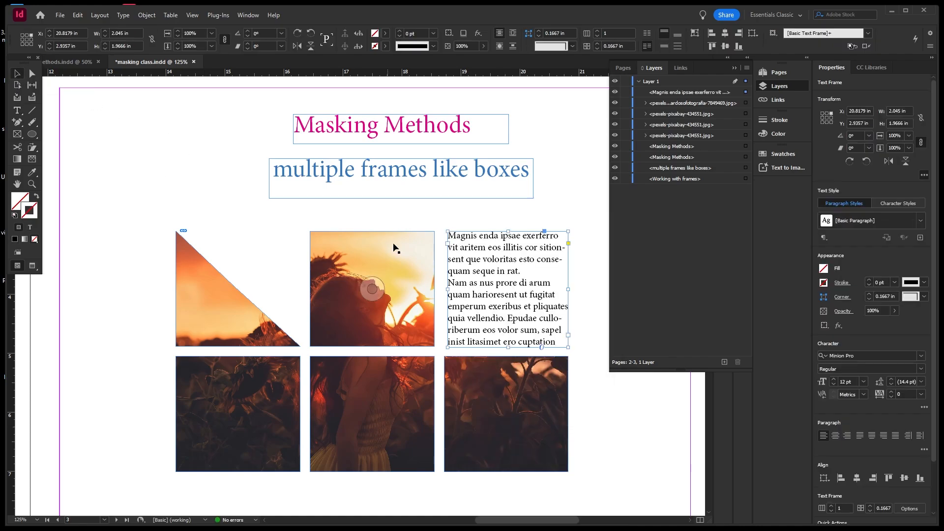
Make the placeholder text's opening M a one-character drop cap three lines deep.
double_click(454, 240)
drag(454, 237, 448, 235)
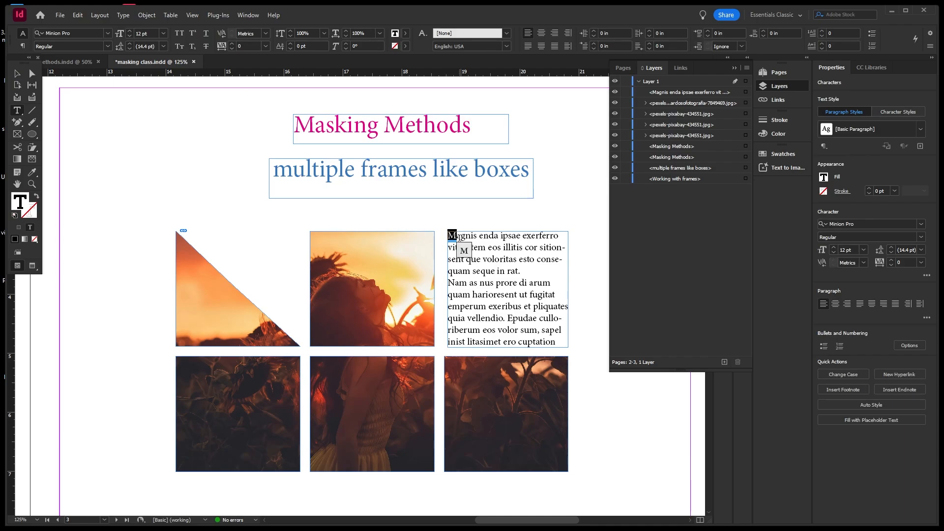
click(458, 237)
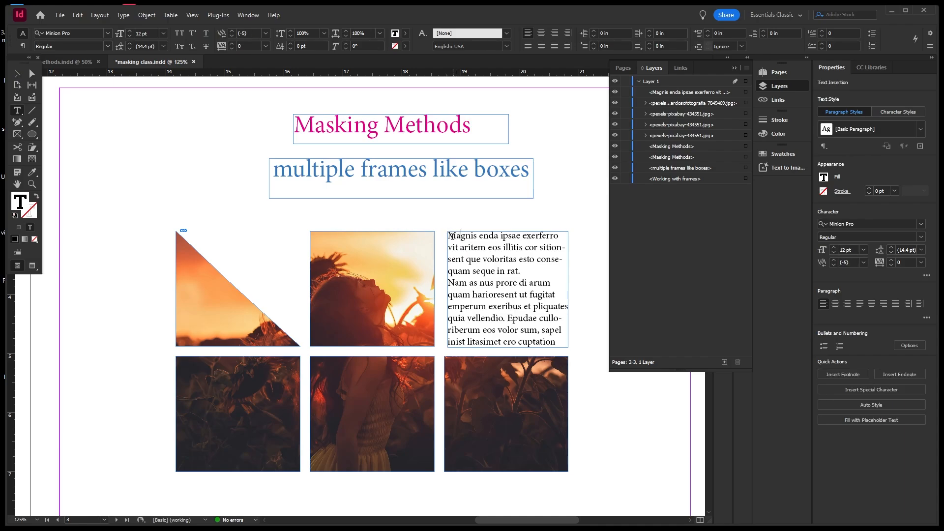
click(447, 236)
click(823, 33)
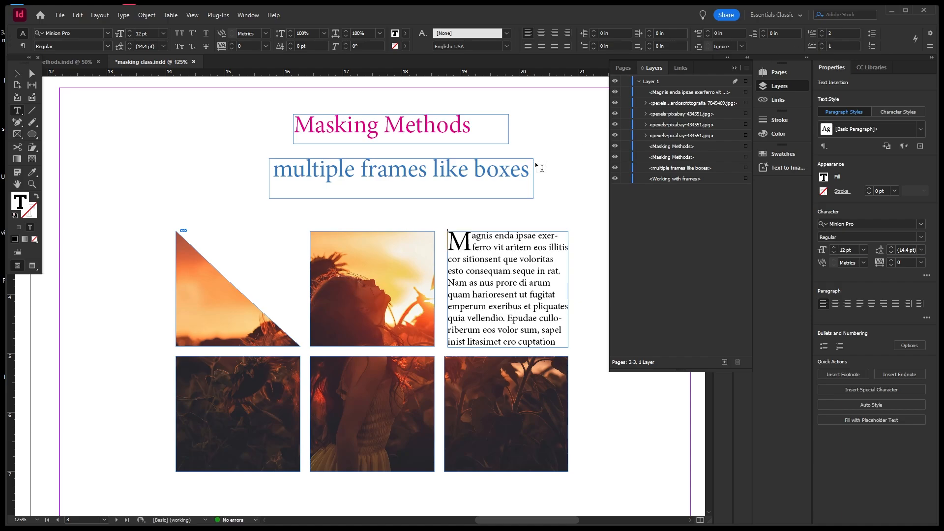
click(822, 32)
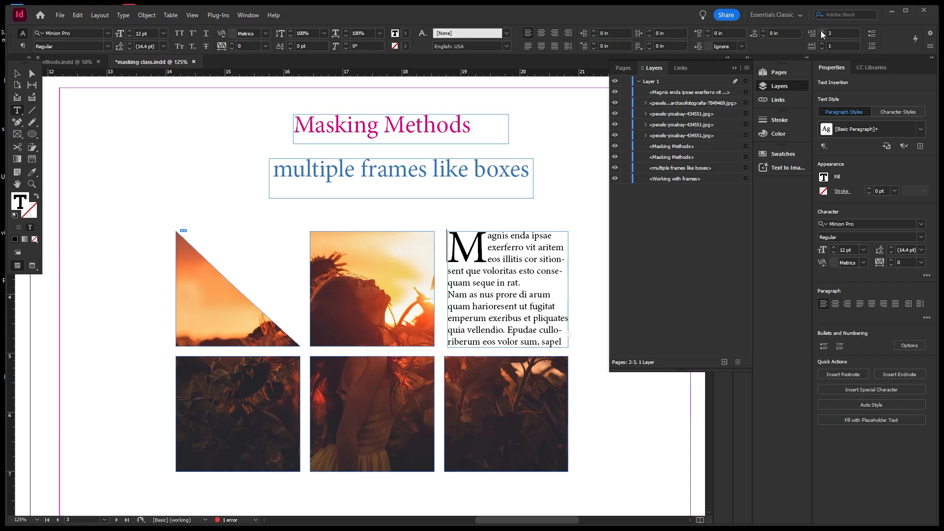
click(822, 44)
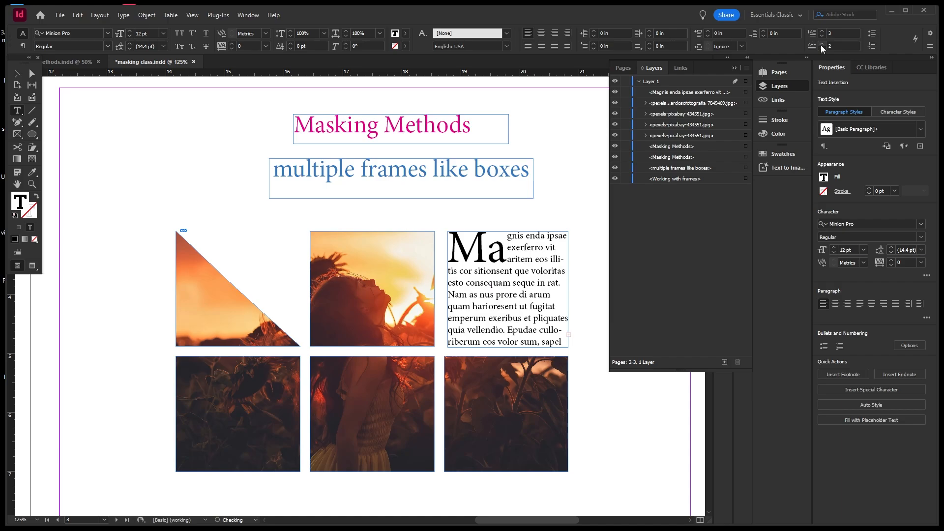
click(822, 49)
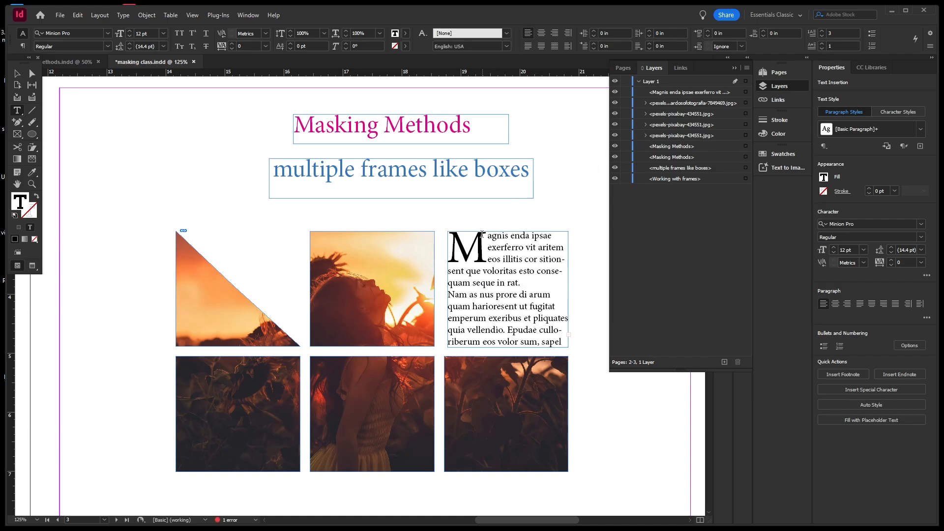
Colour the drop-cap M with the magenta swatch and deselect the text frame.
drag(482, 238, 448, 244)
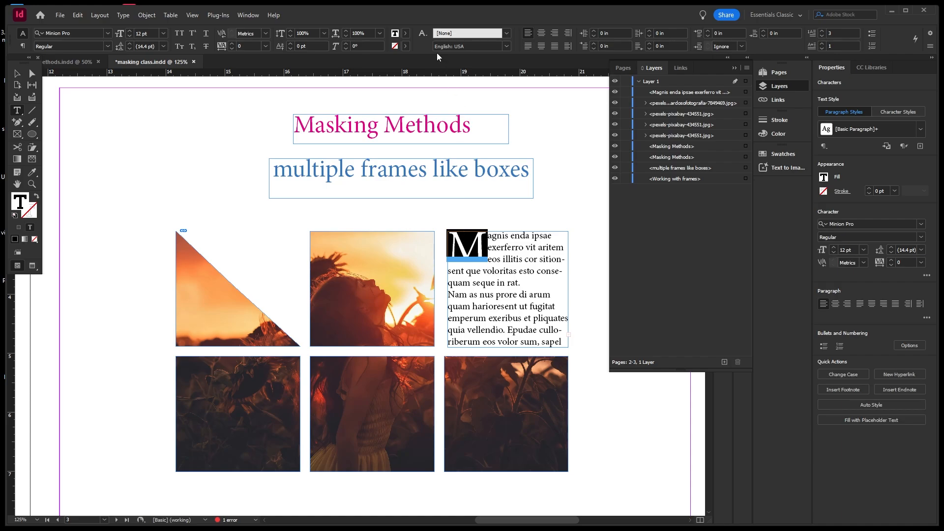
click(406, 33)
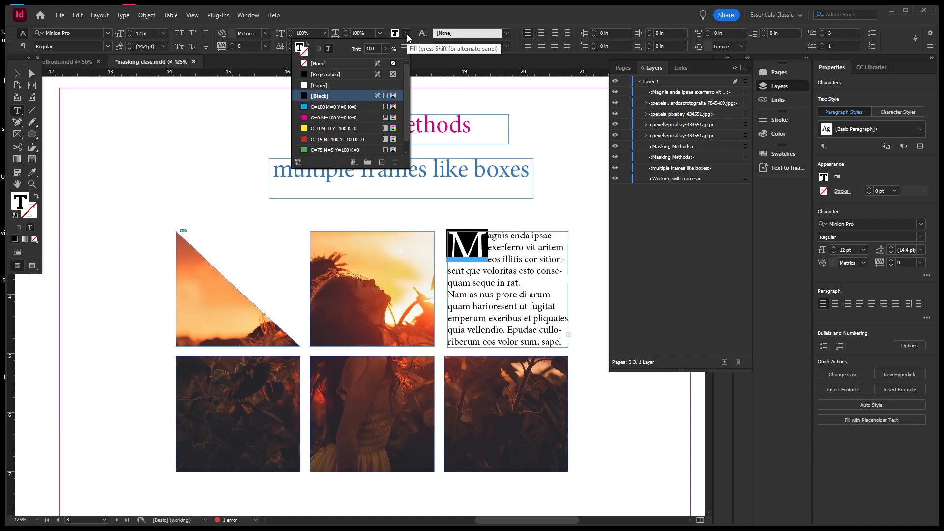
click(320, 119)
key(Escape)
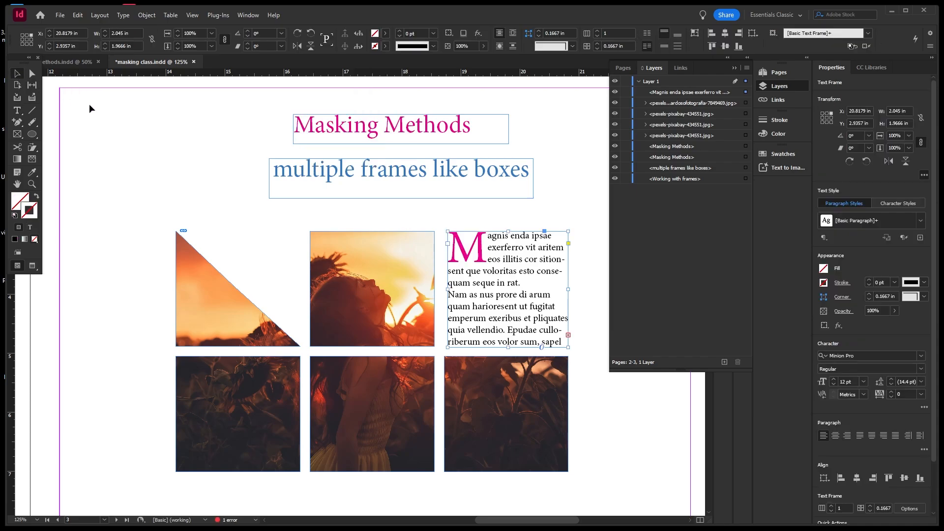
click(200, 143)
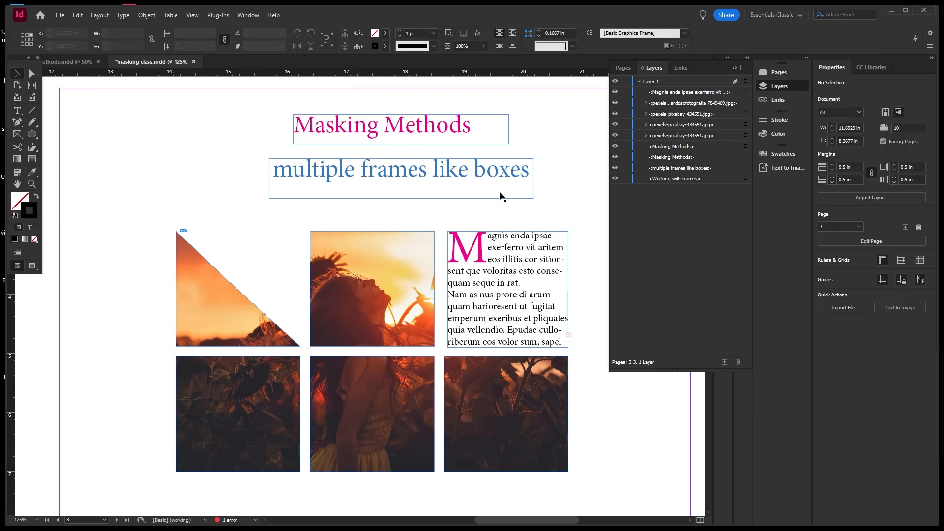
scroll(500, 192, down, 4)
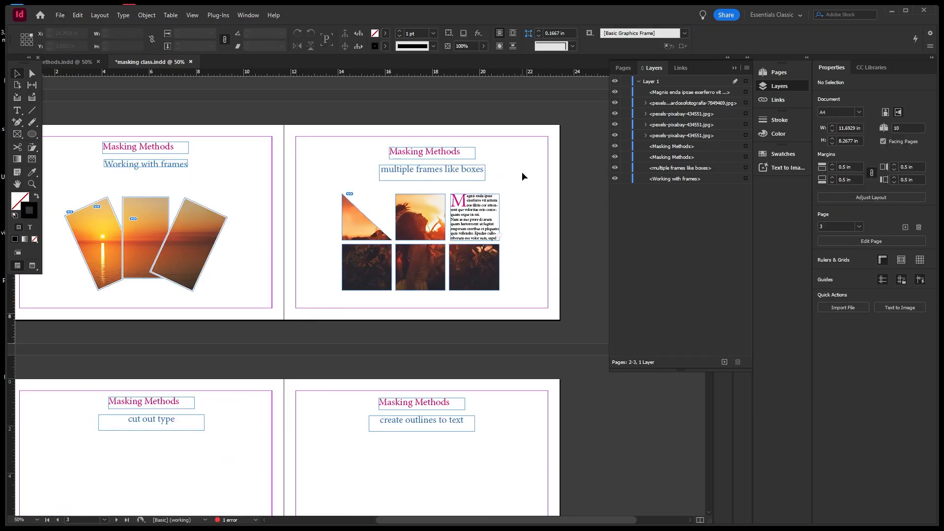
scroll(518, 214, up, 1)
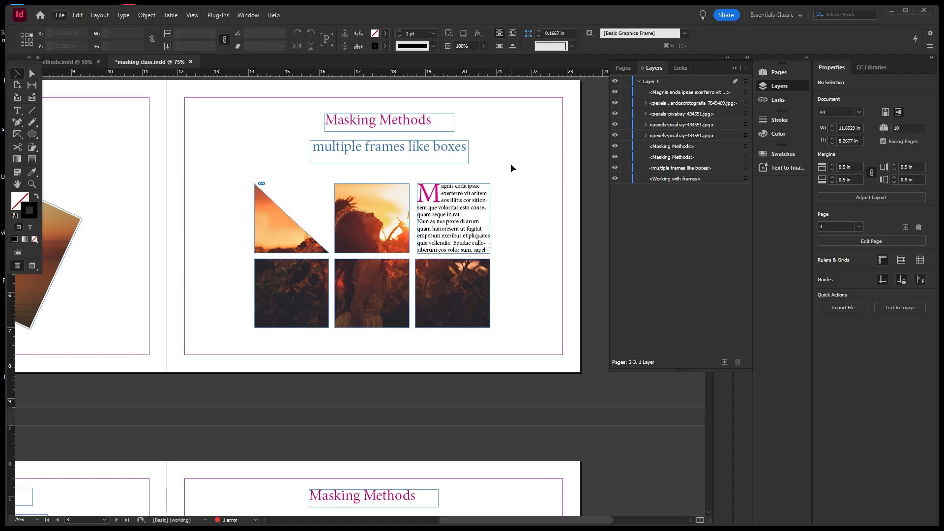
Select the group of photo frames and give their outlines a near-black stroke.
click(32, 73)
click(17, 74)
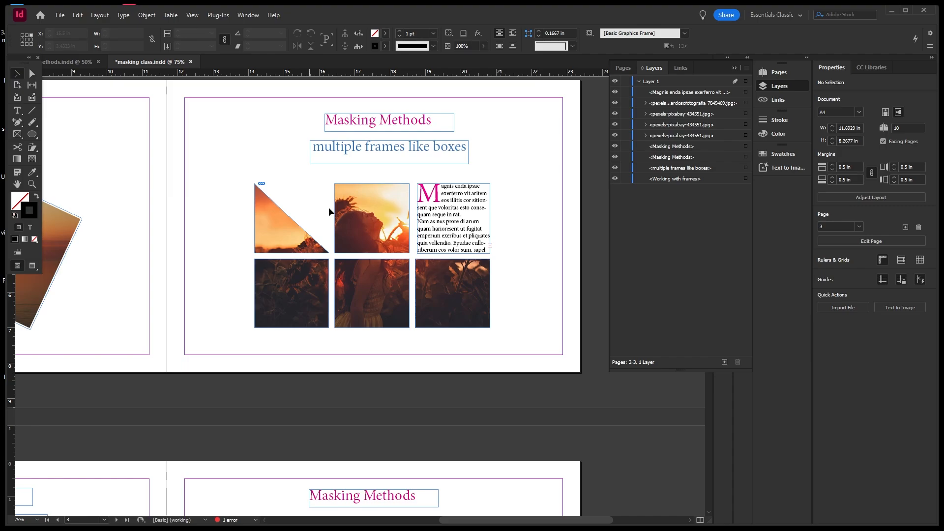
click(364, 190)
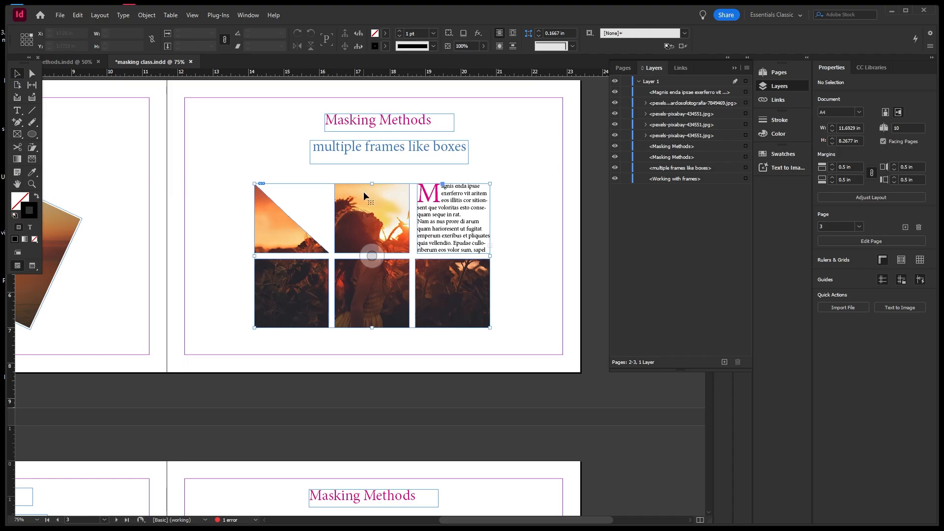
double_click(36, 217)
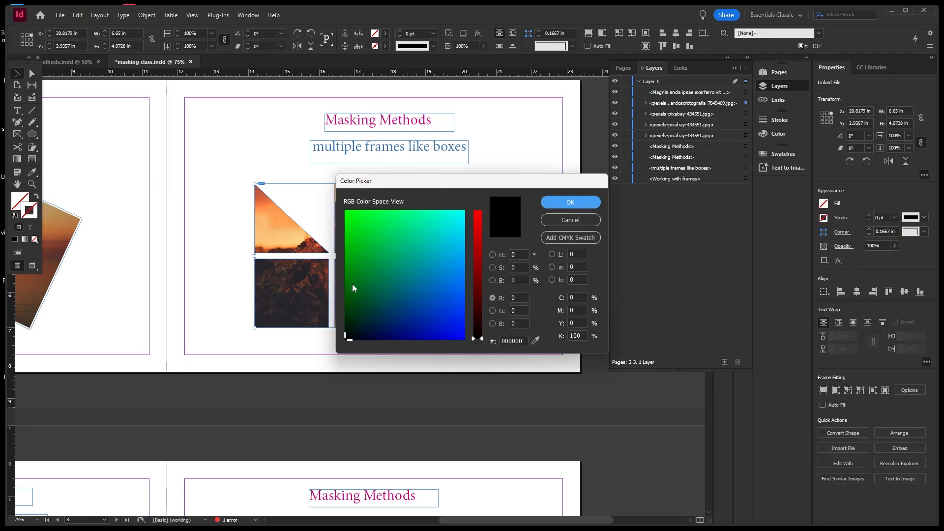
drag(480, 223, 480, 212)
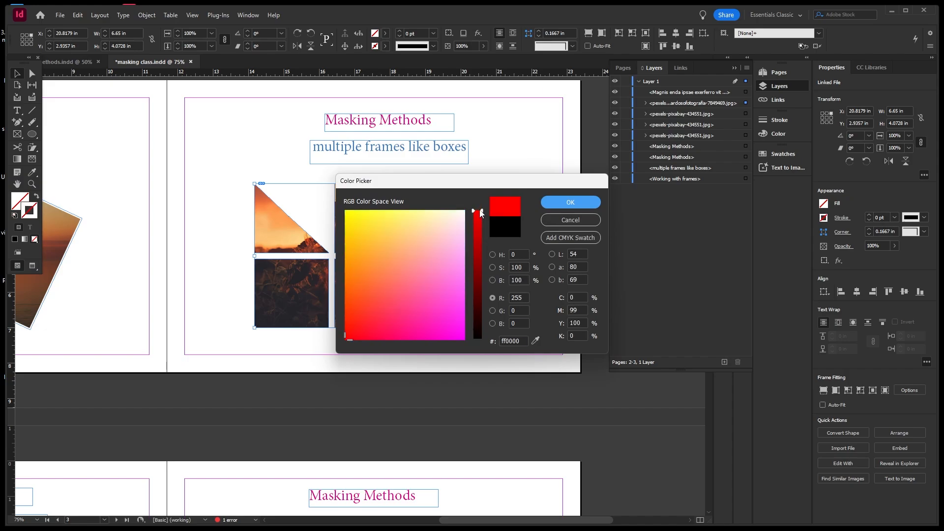
click(493, 255)
click(359, 304)
drag(359, 304, 345, 325)
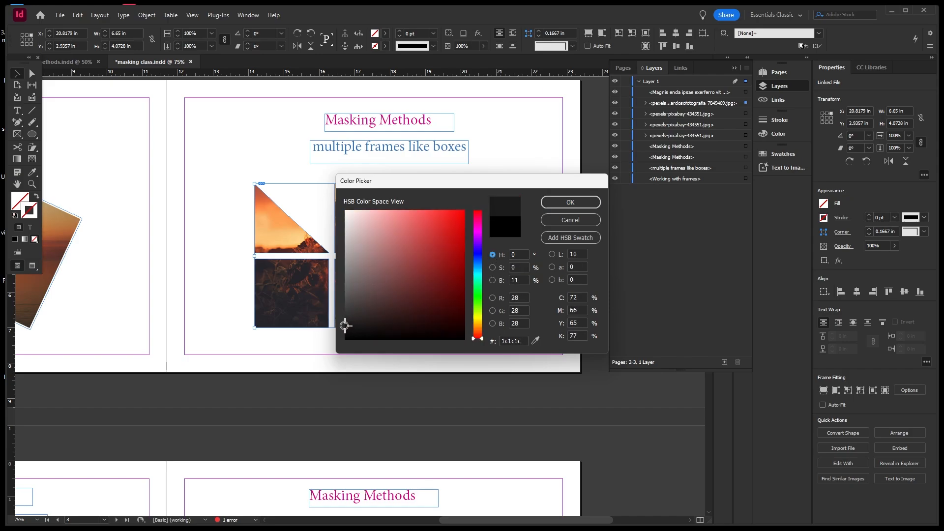
click(557, 206)
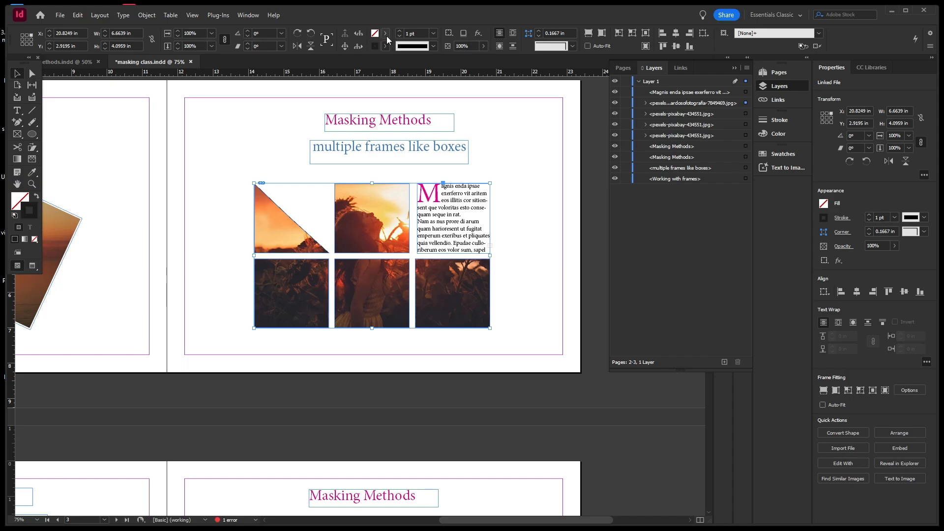
Thicken the frame strokes to 5 pt and recolour them bright magenta.
click(433, 33)
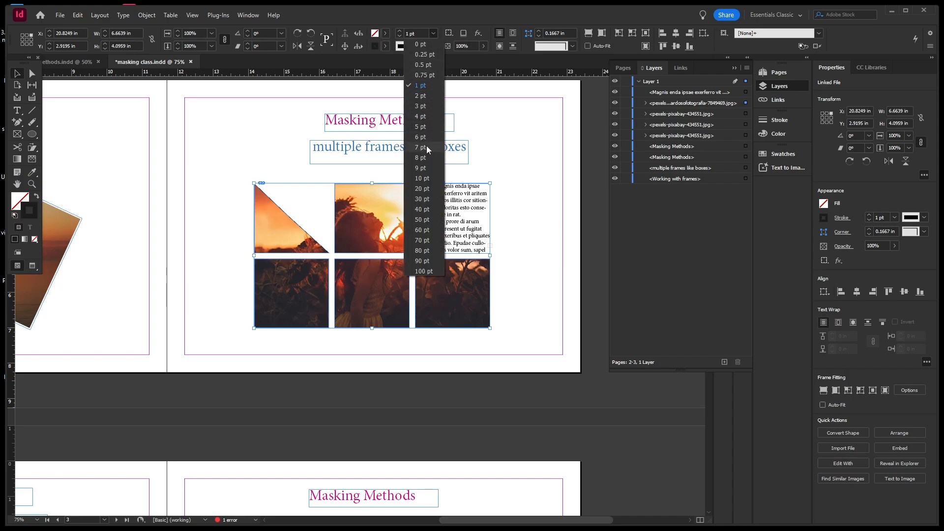
click(424, 128)
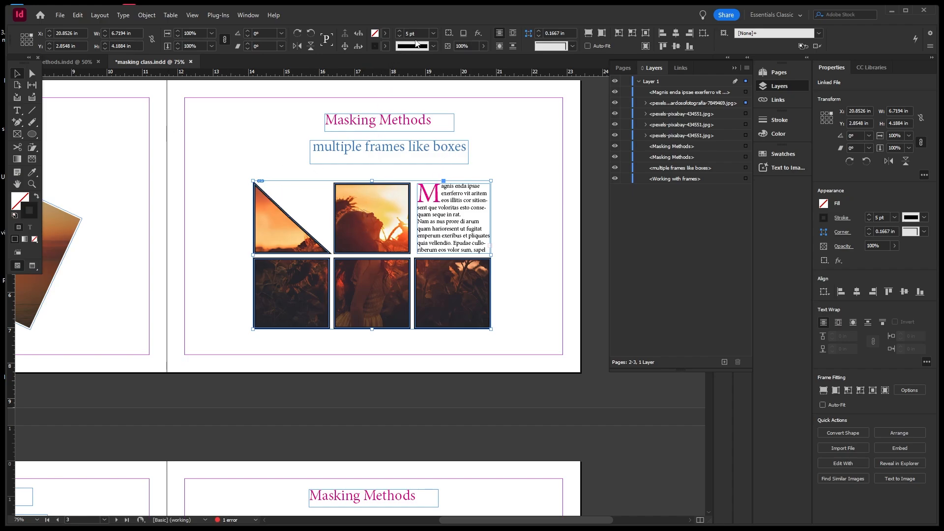
double_click(31, 209)
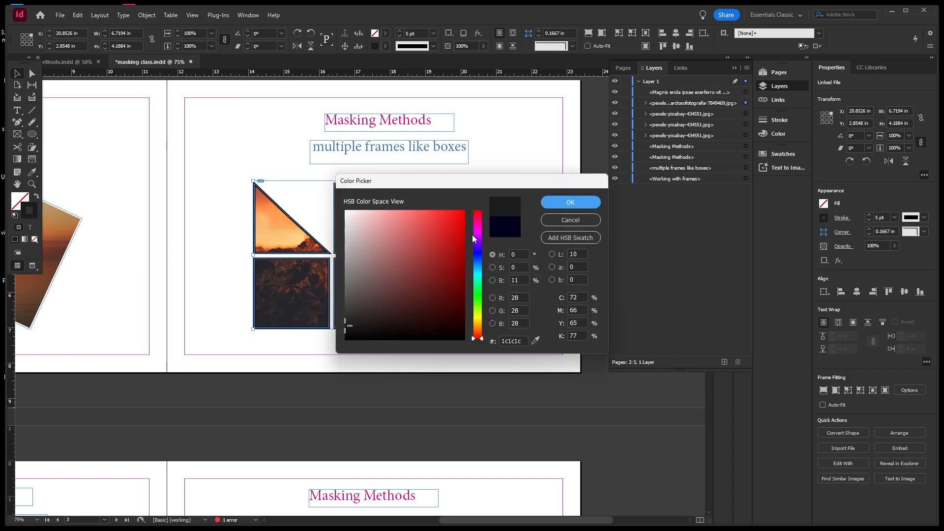
drag(473, 238, 475, 232)
click(454, 213)
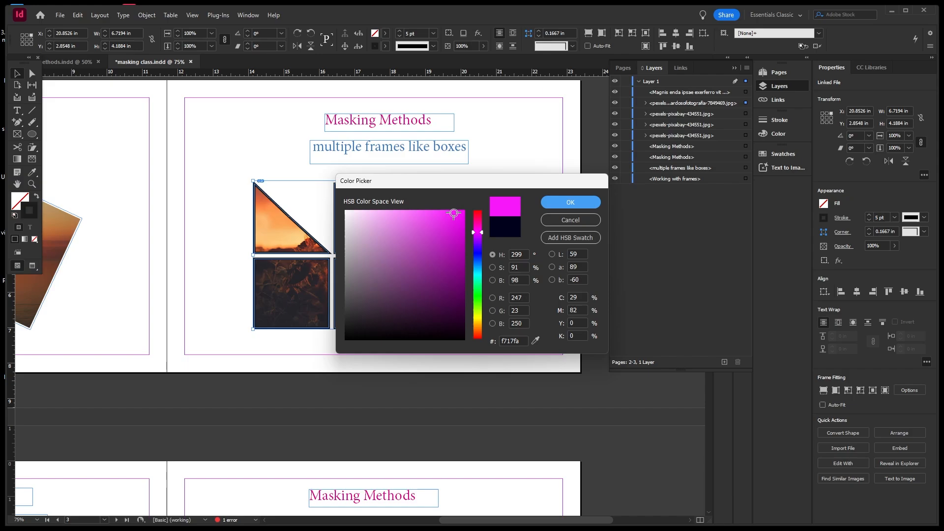
click(553, 199)
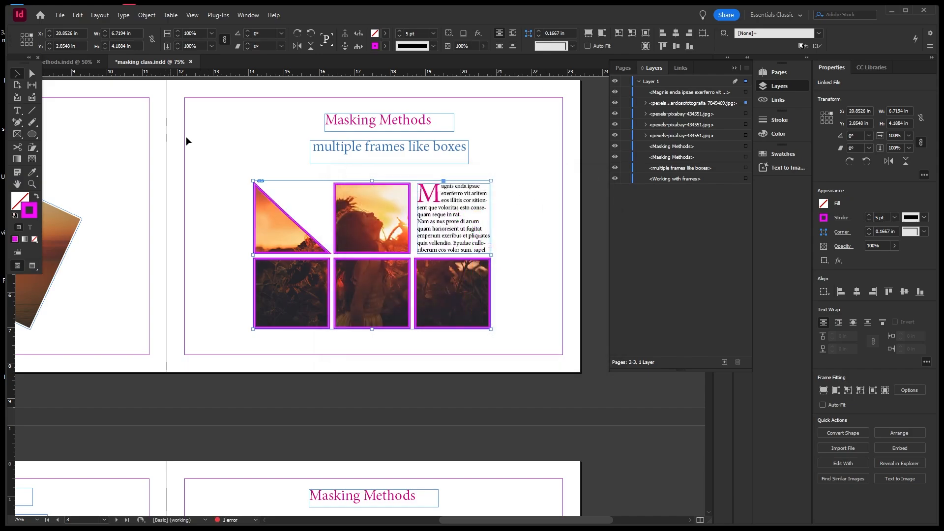
click(206, 137)
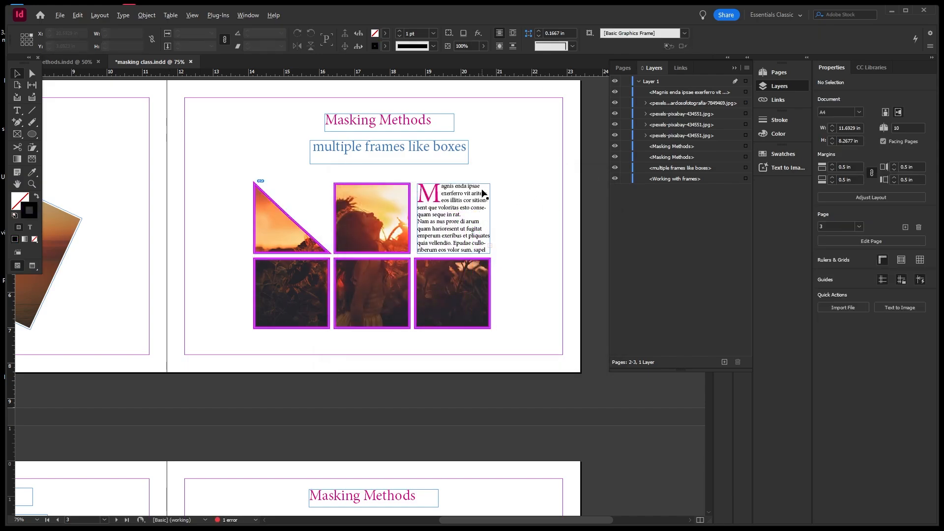
Save the document and pan to the pages 4–5 'cut out type' spread.
key(ctrl+minus)
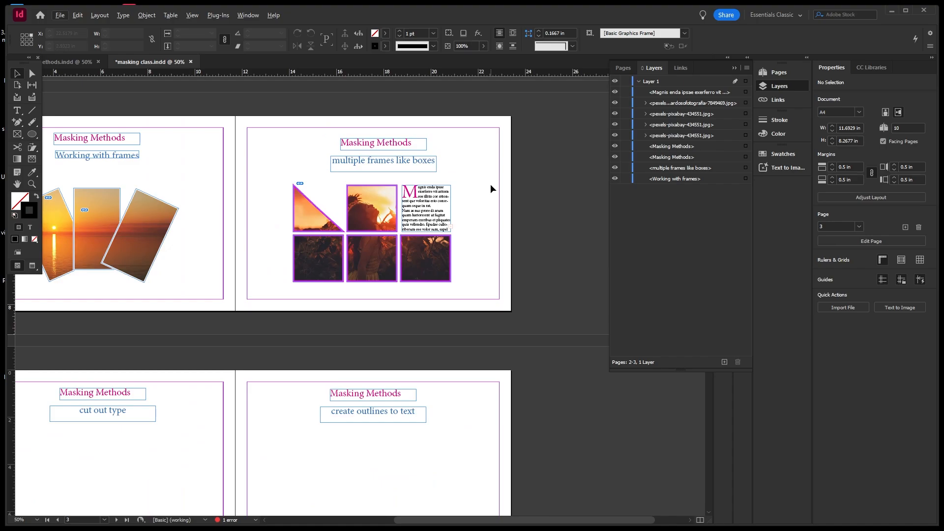
key(ctrl+s)
scroll(491, 184, down, 1)
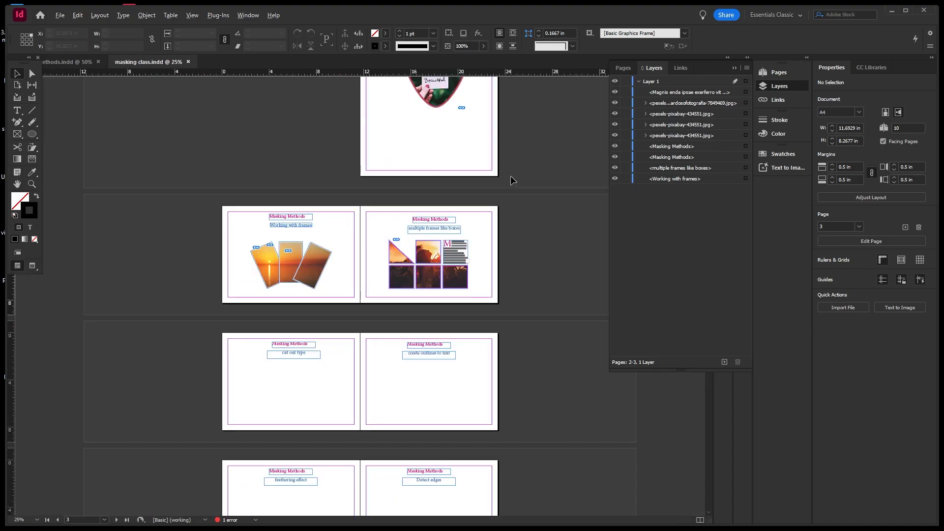
scroll(285, 361, up, 1)
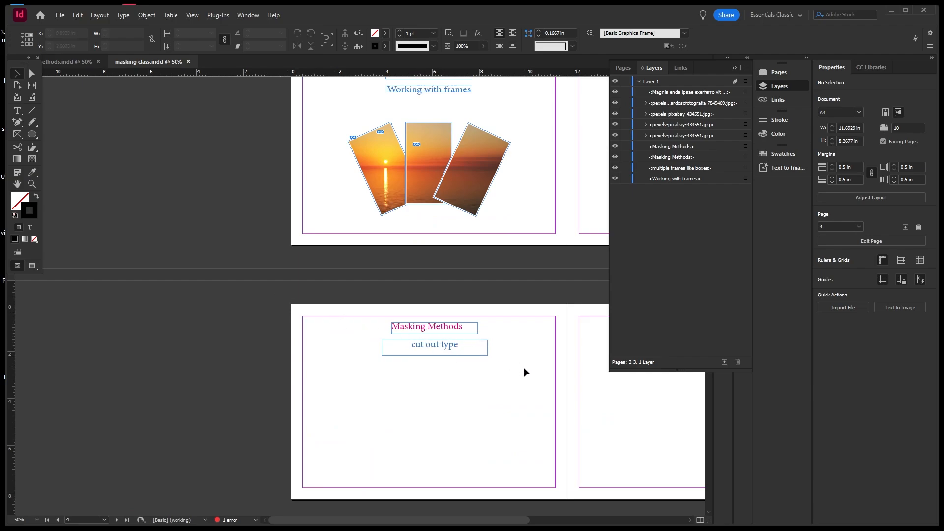
click(467, 370)
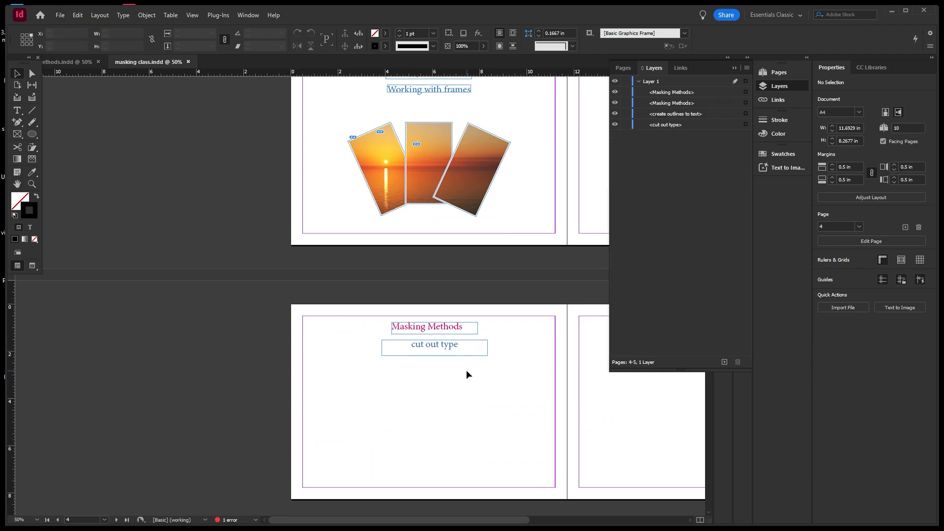
key(space)
drag(466, 370, 378, 271)
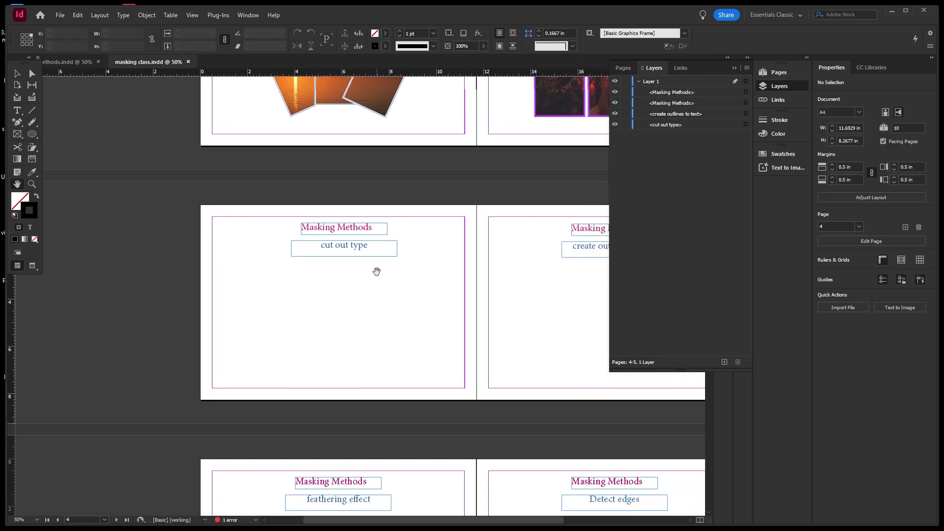
Place the black-and-white bride photo in a frame on the cut out type page.
click(60, 16)
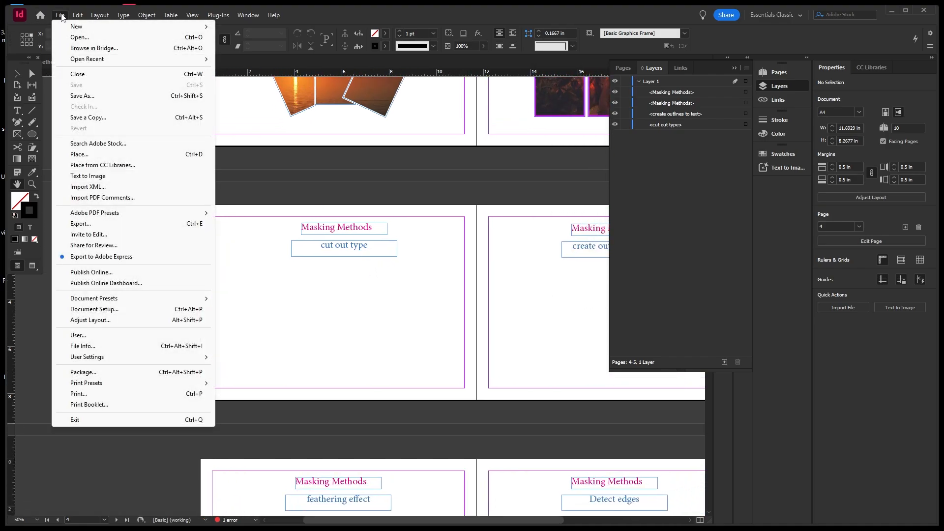
click(75, 154)
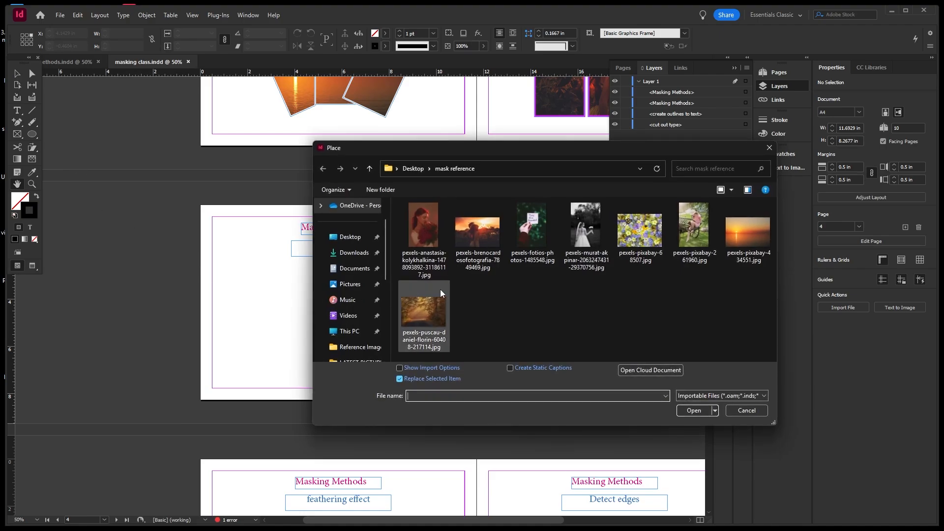
click(594, 234)
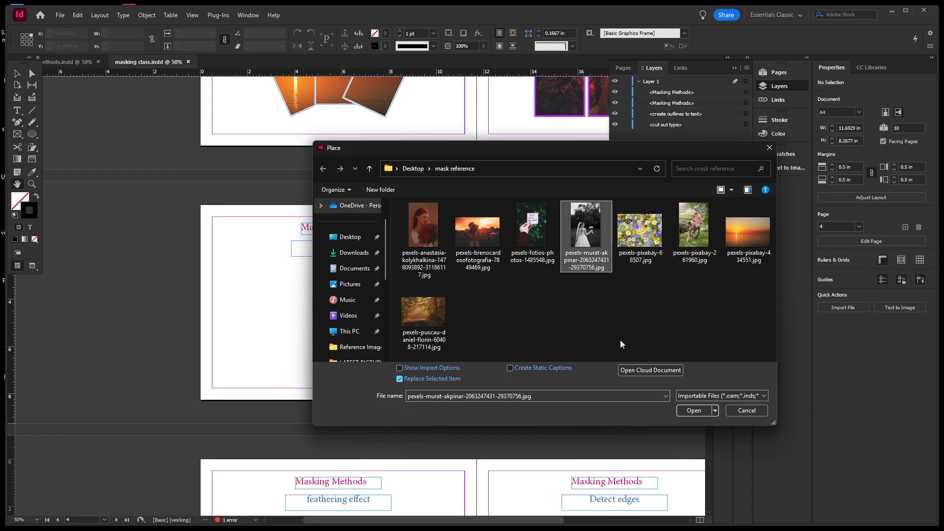
click(694, 410)
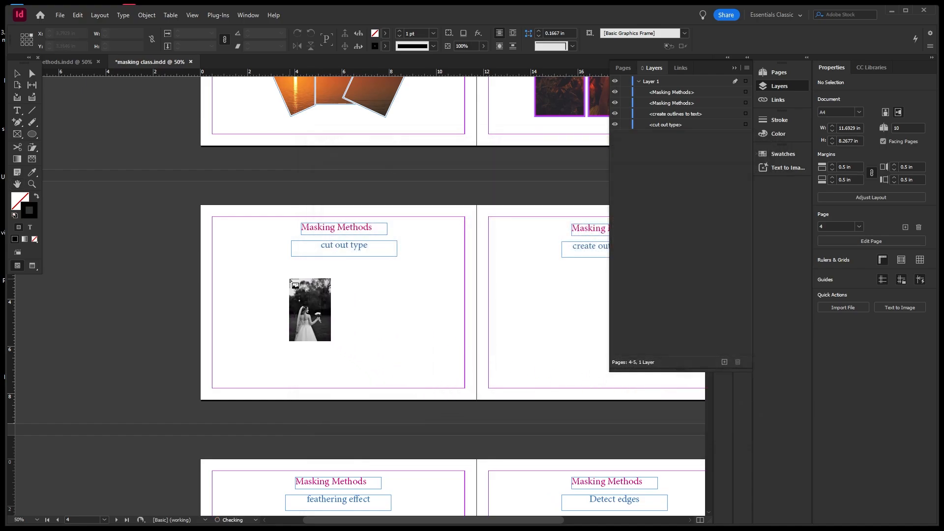
drag(305, 267, 384, 337)
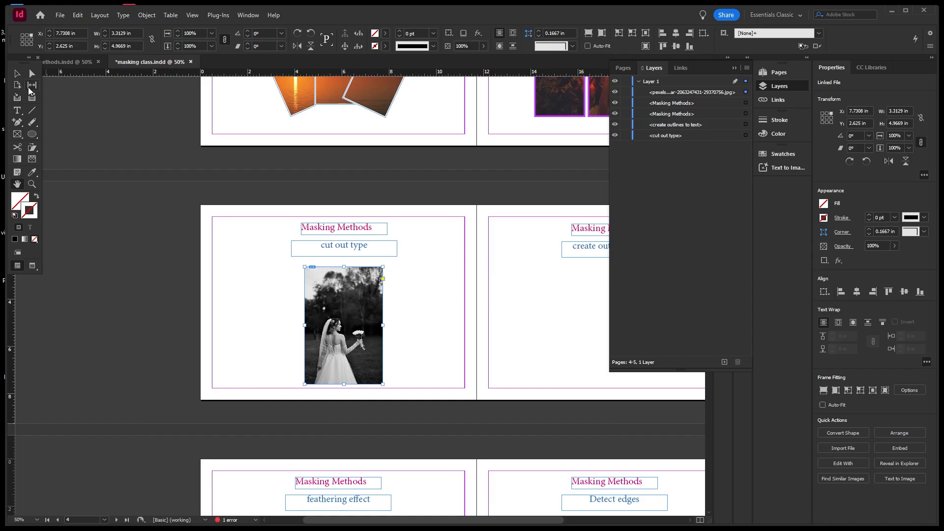
click(19, 76)
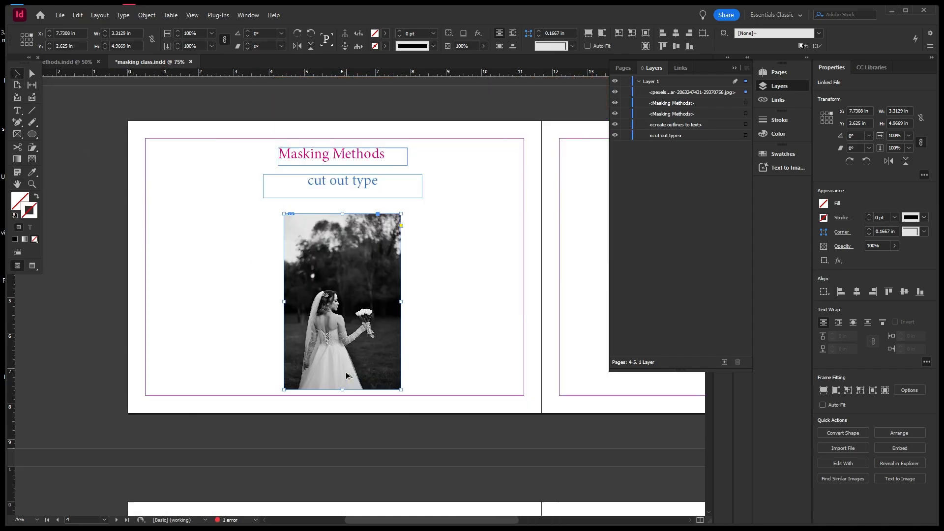
Zoom in on the bride photo and hide it temporarily in the Layers panel.
scroll(347, 370, up, 2)
scroll(348, 325, up, 1)
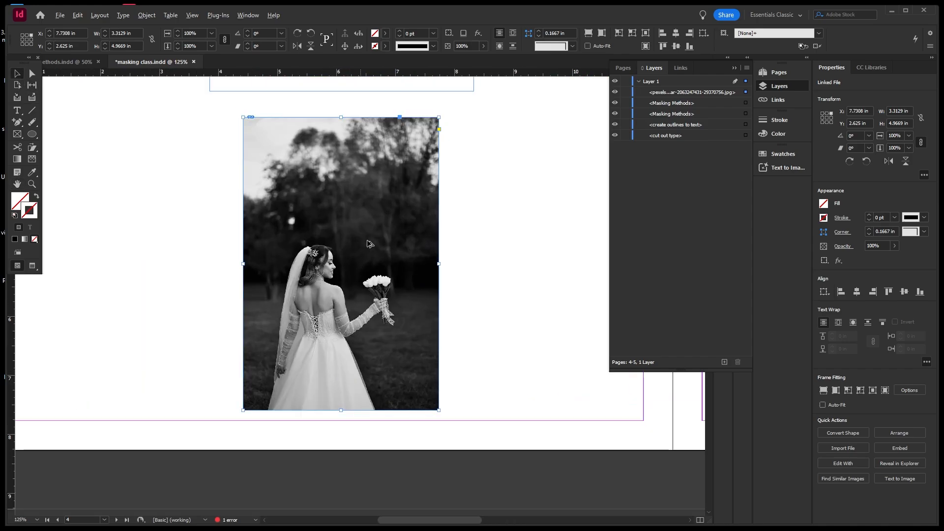
scroll(351, 322, down, 1)
scroll(351, 322, up, 1)
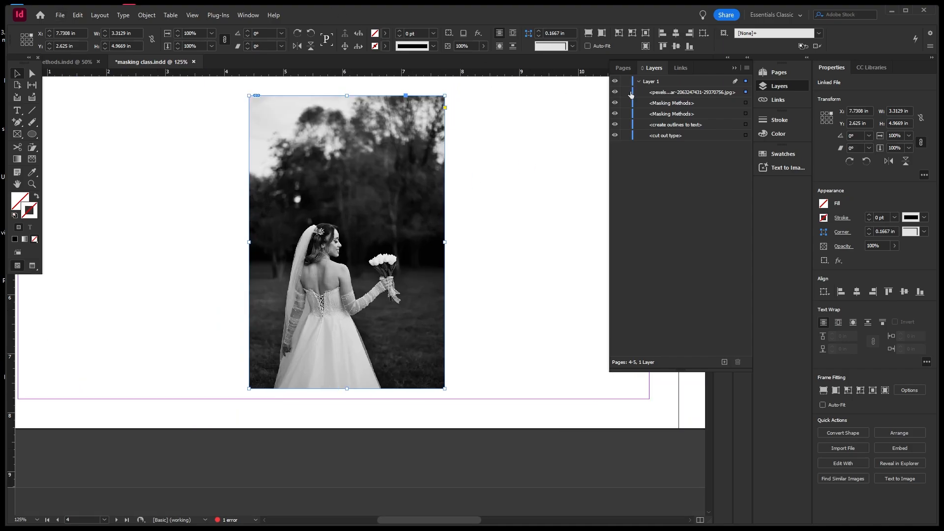
click(614, 92)
Show and lock the photo, then pen a path from the bride's head down the veil to the bottom edge.
click(614, 92)
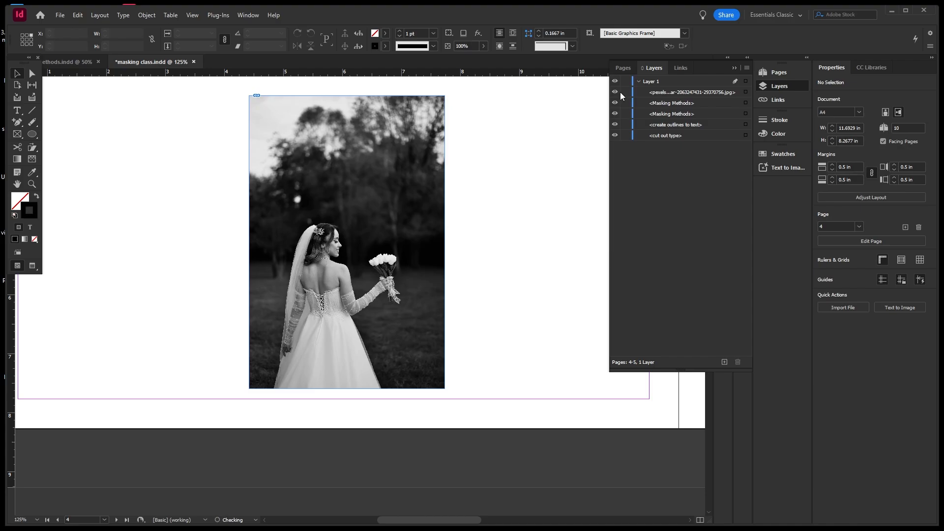
click(626, 92)
drag(18, 126, 57, 132)
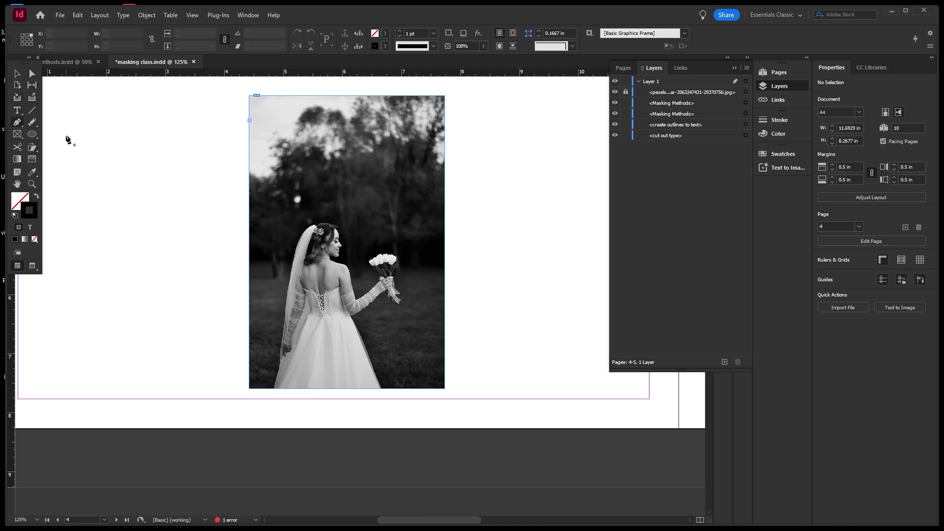
click(336, 219)
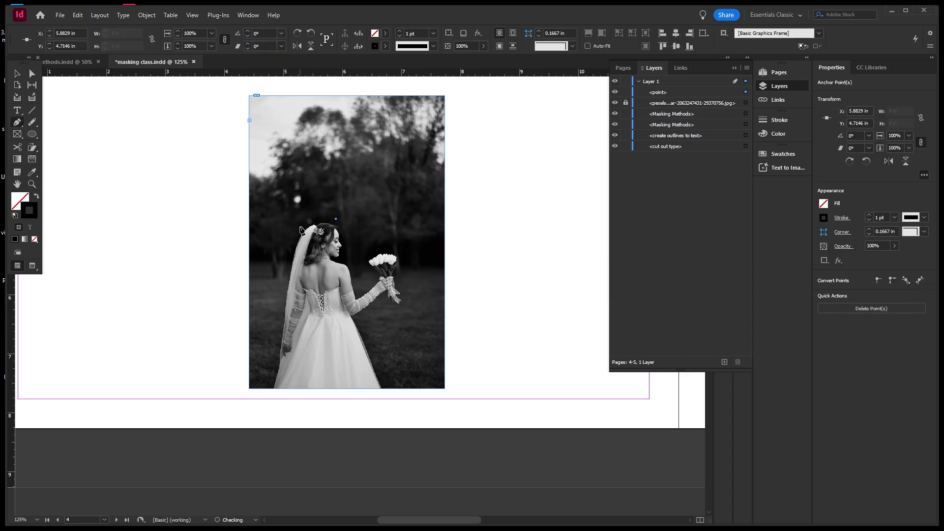
drag(300, 227, 290, 243)
drag(283, 289, 282, 297)
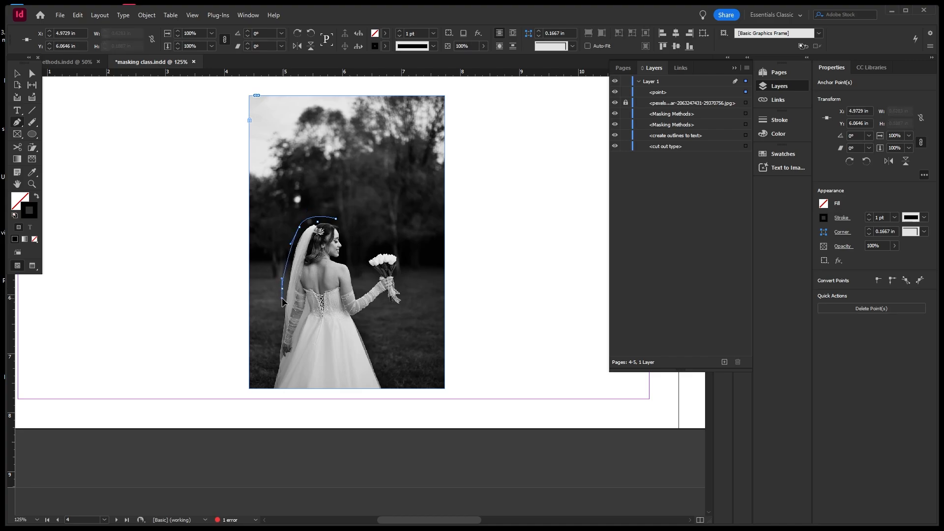
click(264, 388)
click(390, 387)
key(ctrl+z)
click(392, 389)
Continue the path around the dress, bouquet and neck, closing it at the start point.
click(362, 322)
drag(385, 299, 389, 291)
click(384, 300)
drag(405, 307, 352, 253)
click(405, 281)
click(380, 250)
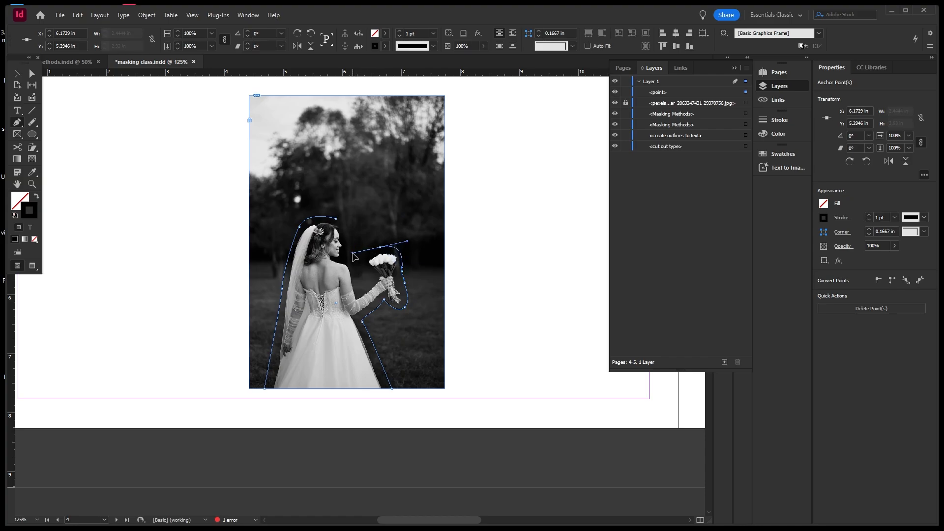
click(373, 276)
click(335, 255)
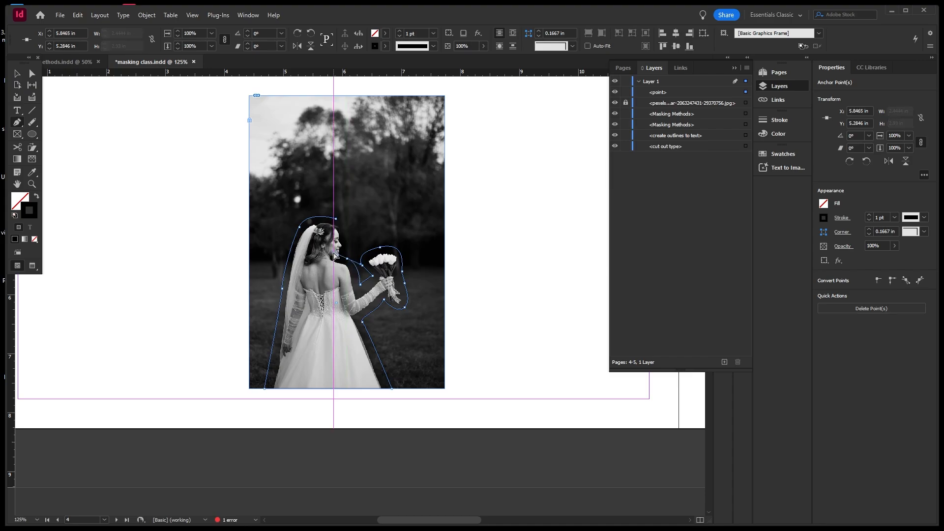
drag(334, 253, 335, 254)
drag(336, 219, 356, 223)
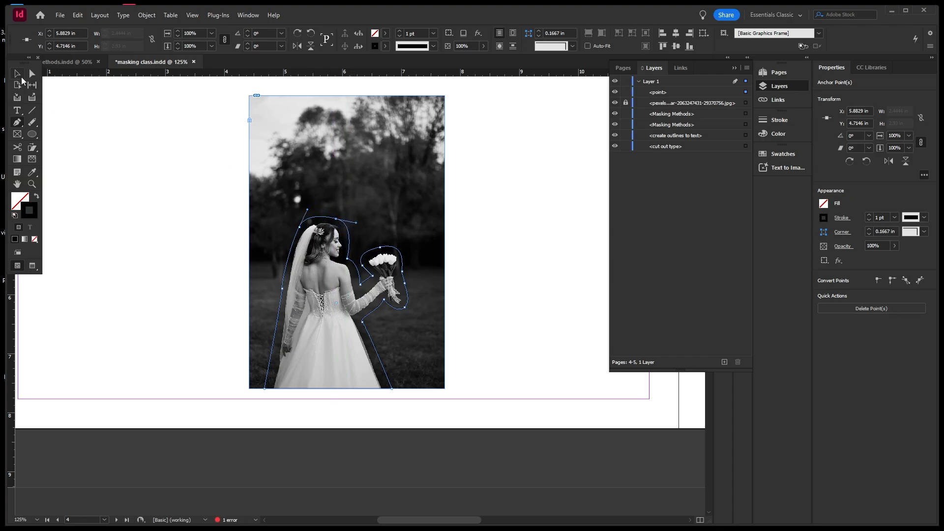
click(19, 74)
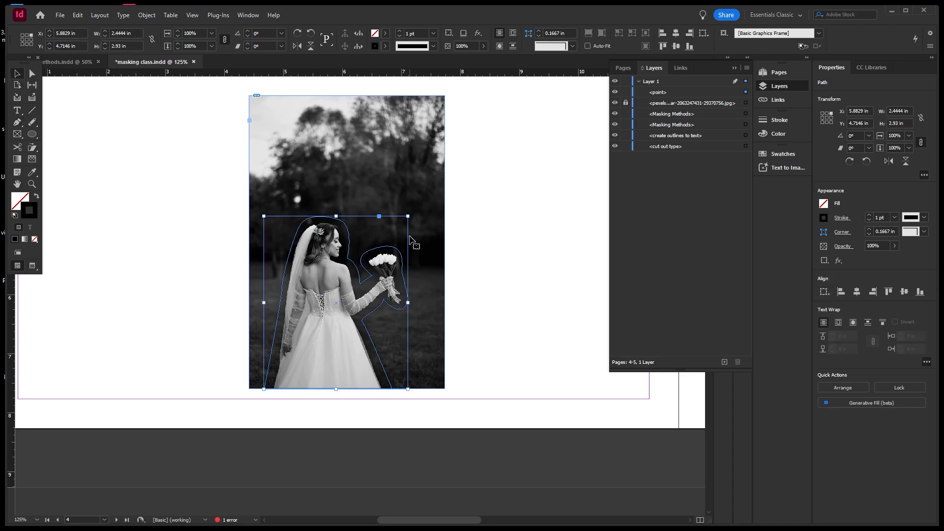
click(455, 226)
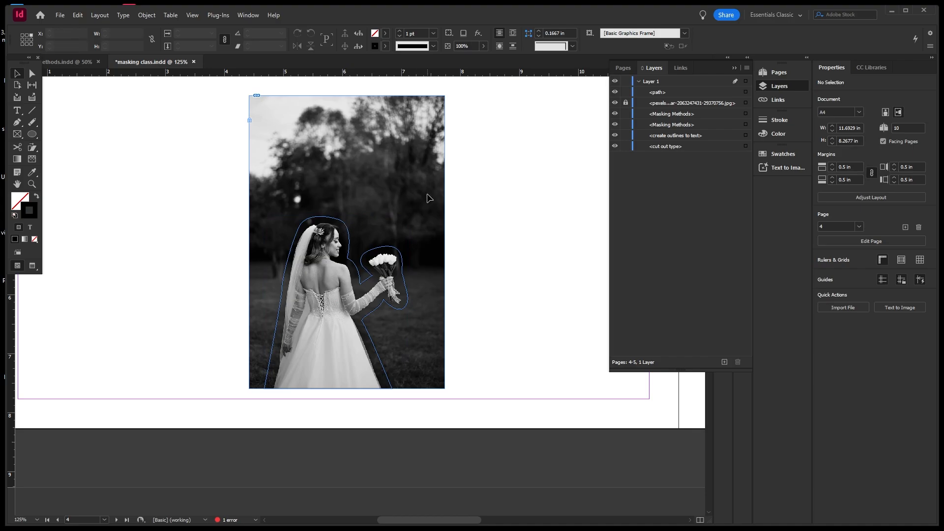
Unlock and cut the bride photo, then Paste Into the traced outline path.
click(625, 102)
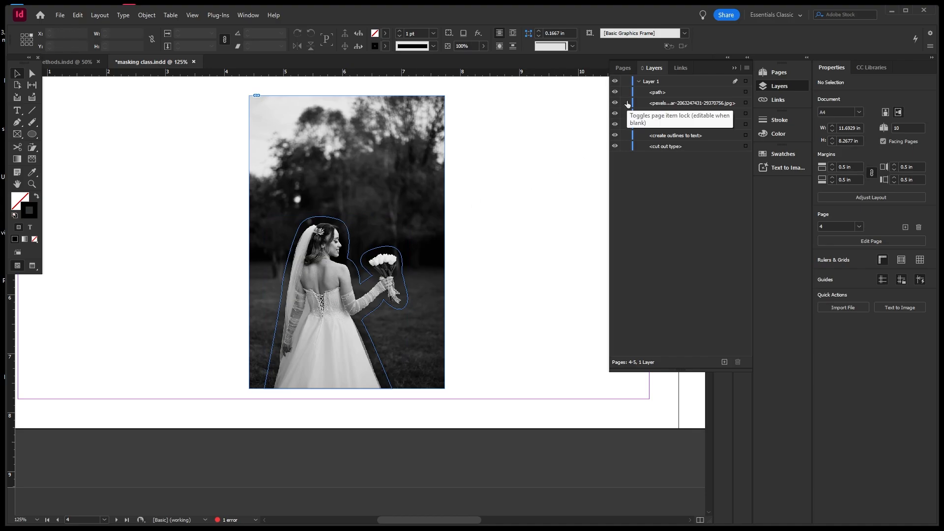
click(432, 154)
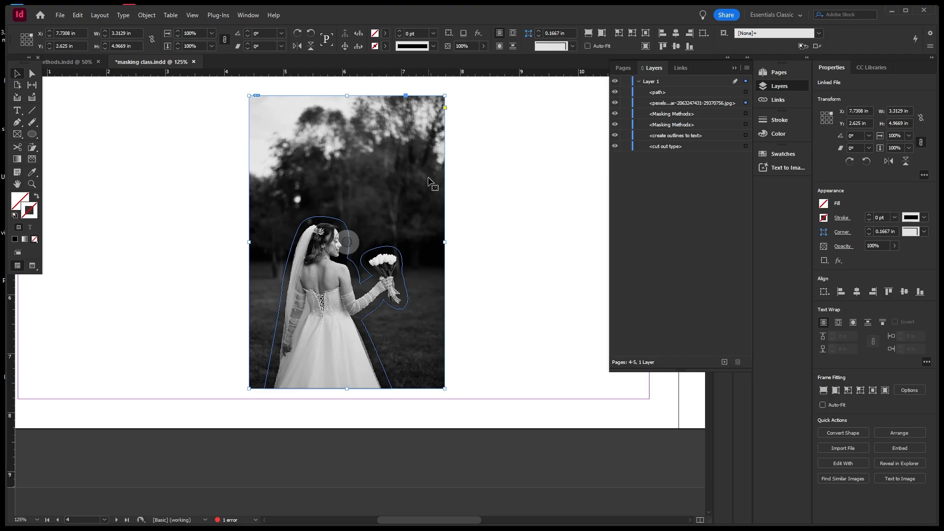
key(Delete)
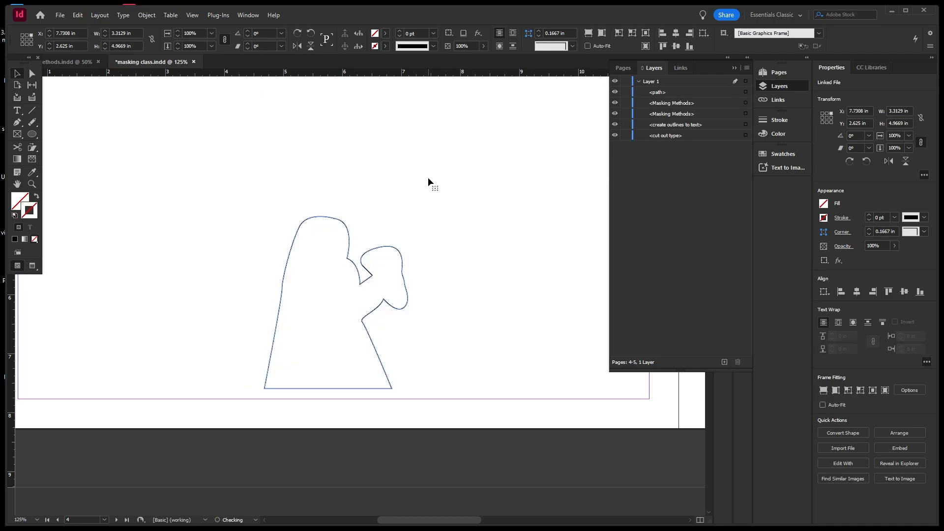
click(345, 224)
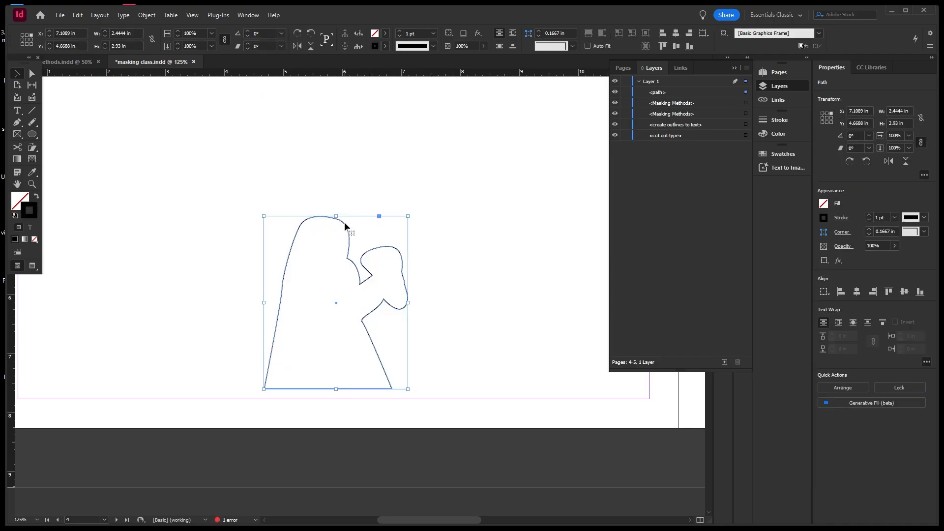
click(78, 16)
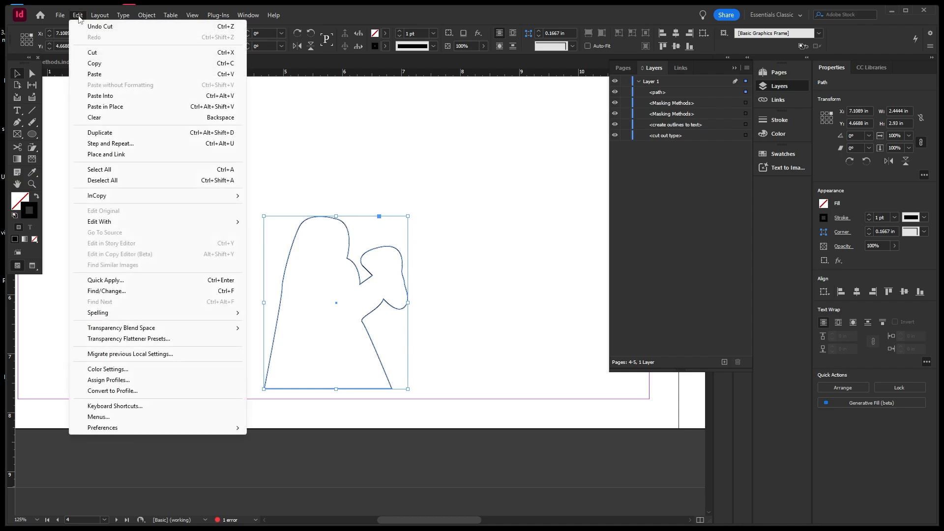
click(96, 95)
click(185, 155)
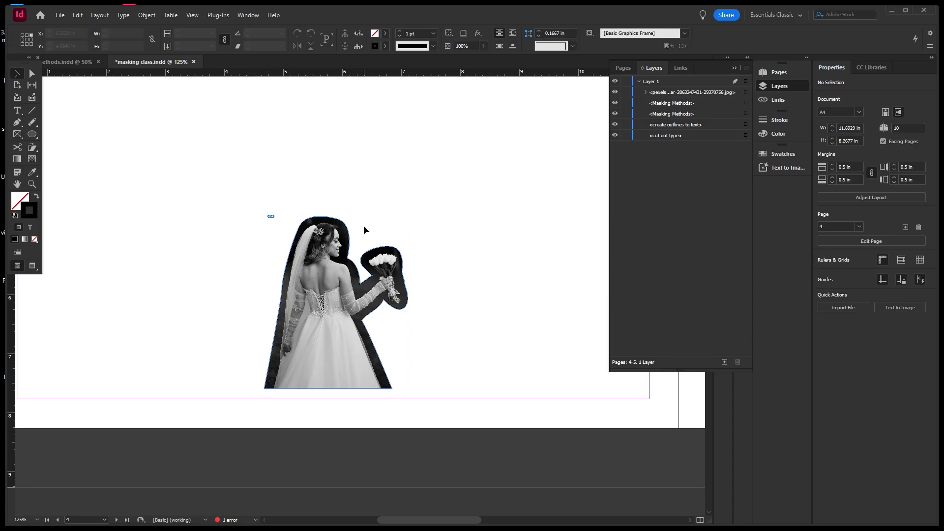
click(346, 229)
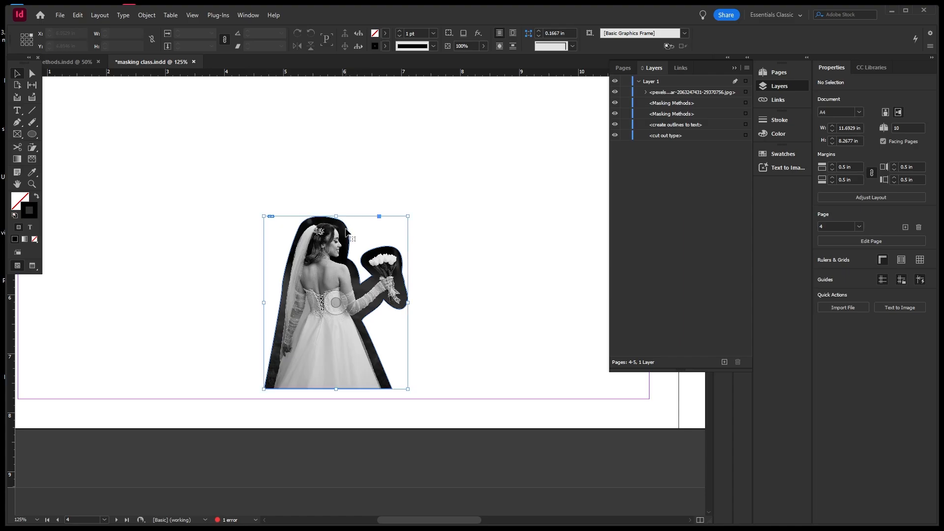
Set the cut-out bride's outline stroke colour to white.
double_click(36, 213)
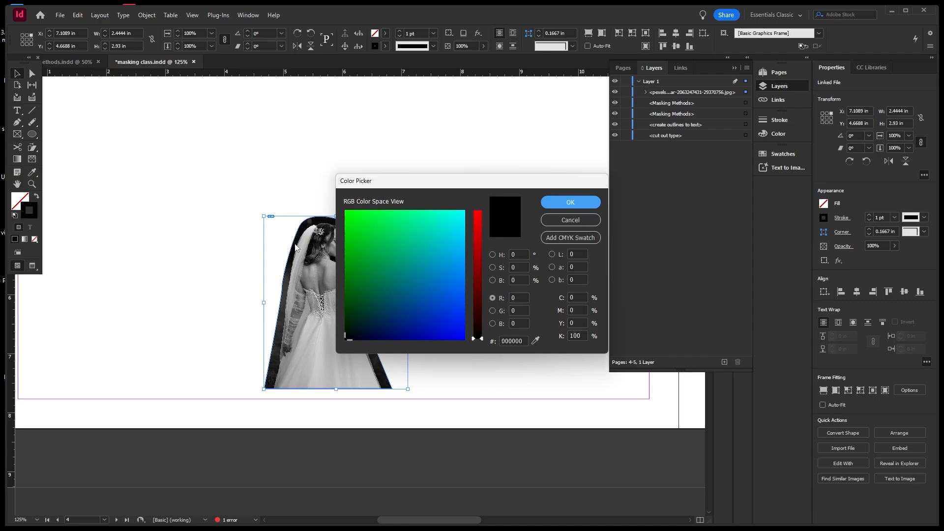
click(446, 295)
drag(446, 295, 464, 192)
click(477, 212)
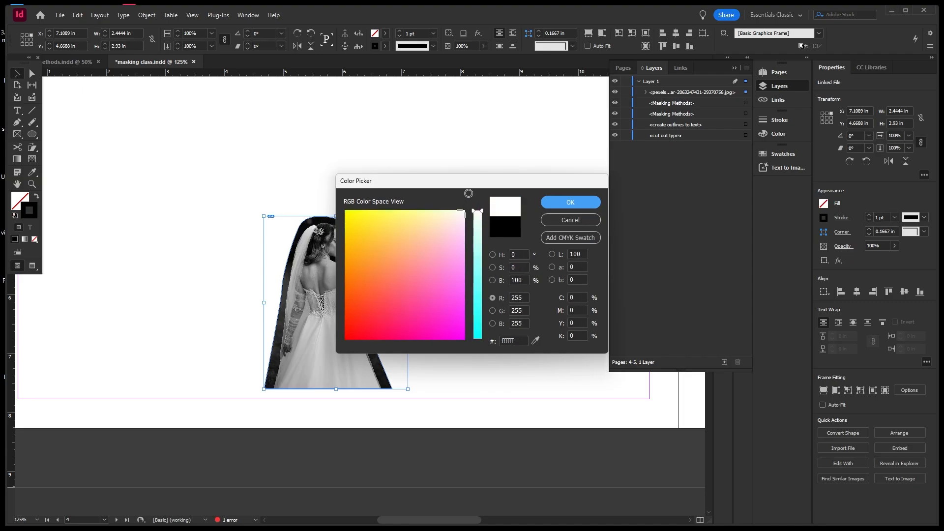
click(551, 204)
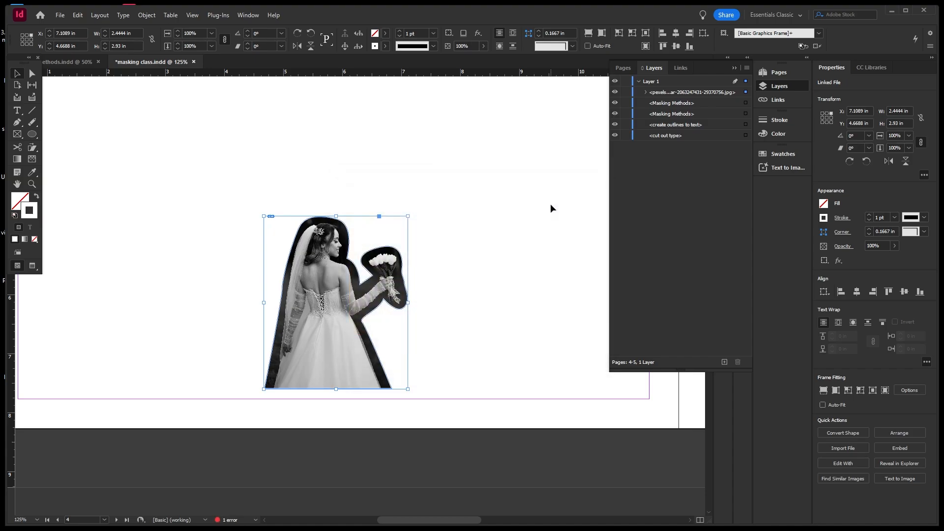
Thicken the outline to 10 pt and move the bride higher on the page.
click(434, 34)
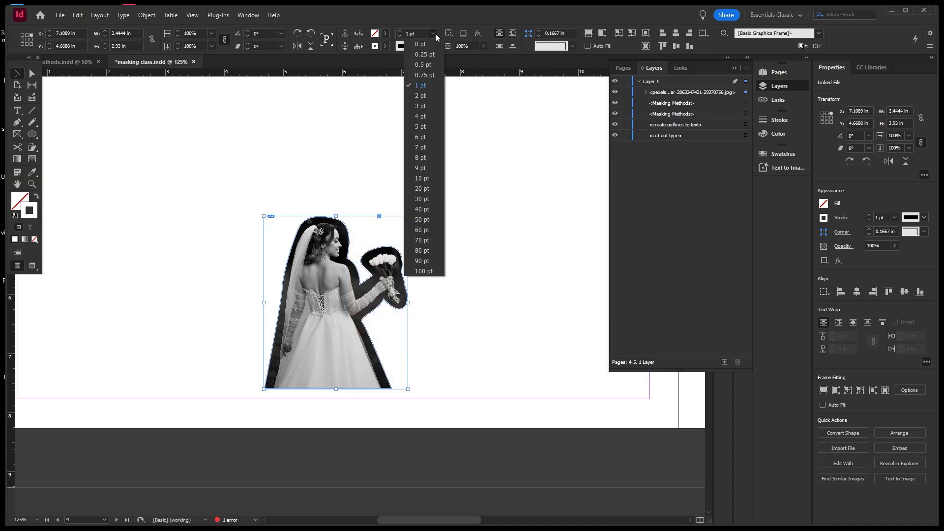
click(422, 127)
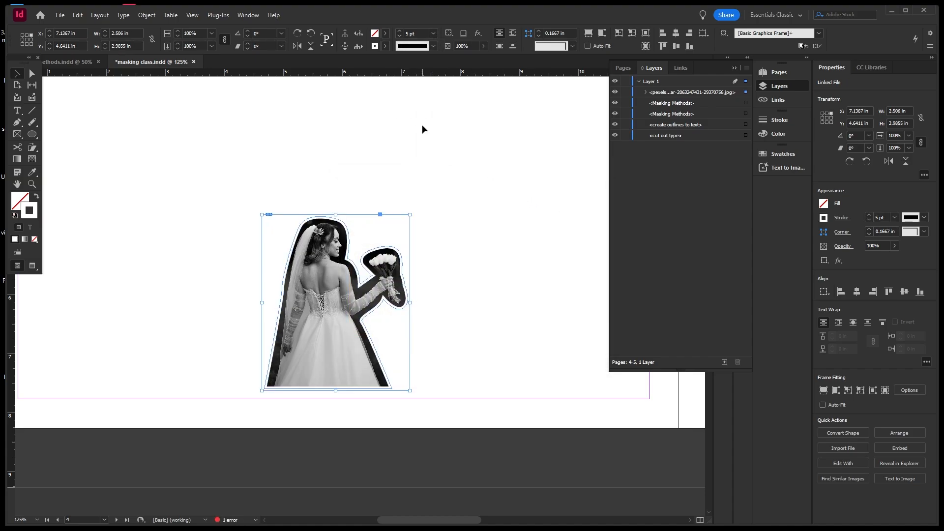
click(433, 33)
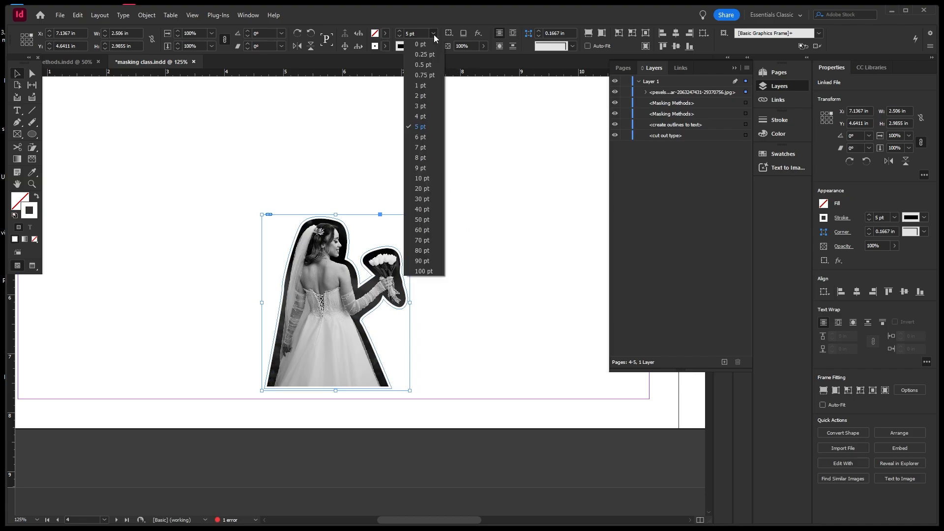
click(424, 178)
click(426, 178)
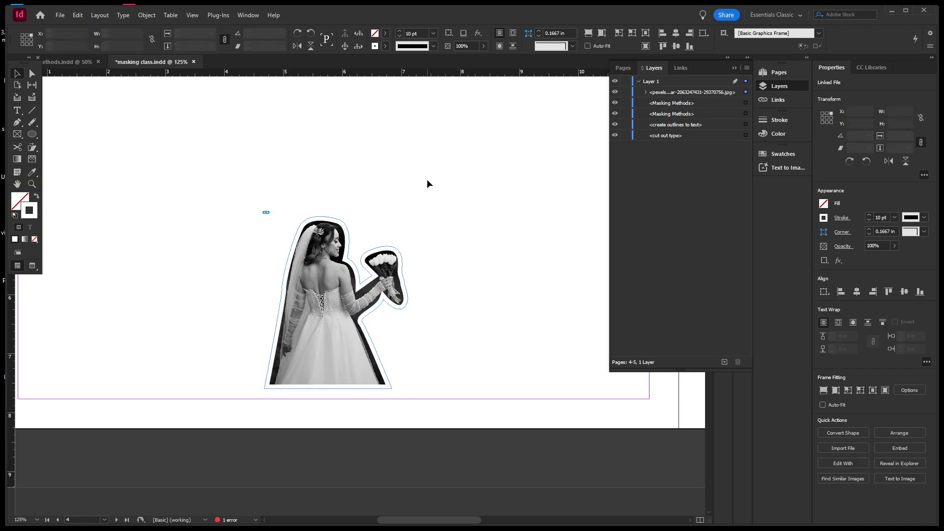
scroll(407, 188, down, 3)
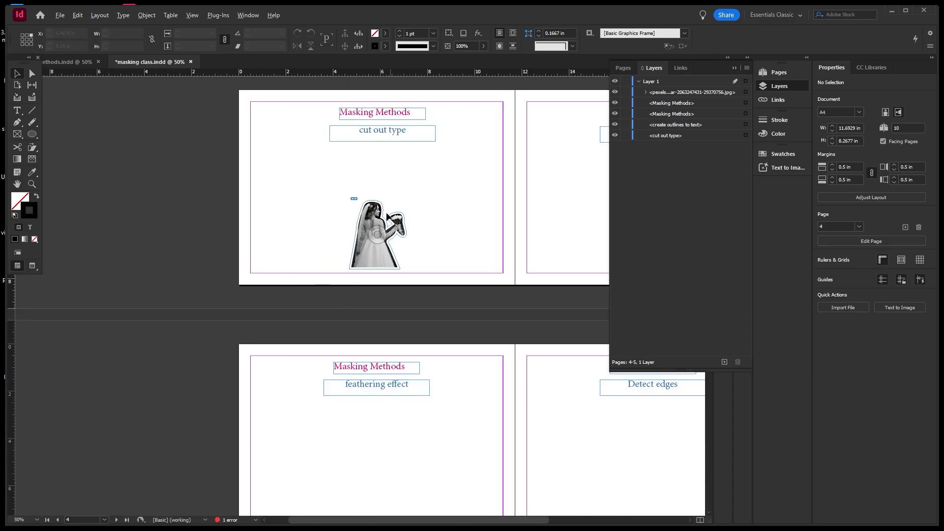
drag(373, 217, 374, 188)
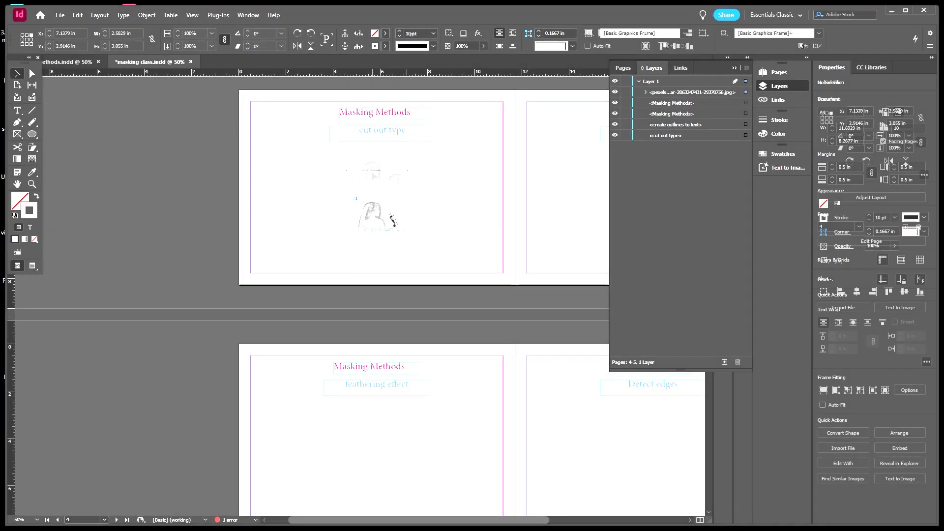
Save the document and pan over to the empty 'create outlines to text' page.
click(443, 189)
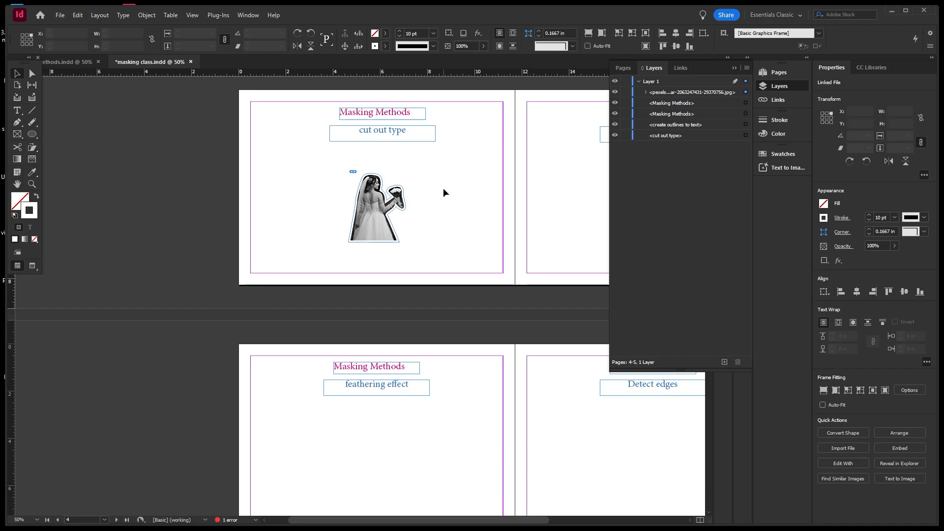
key(ctrl+s)
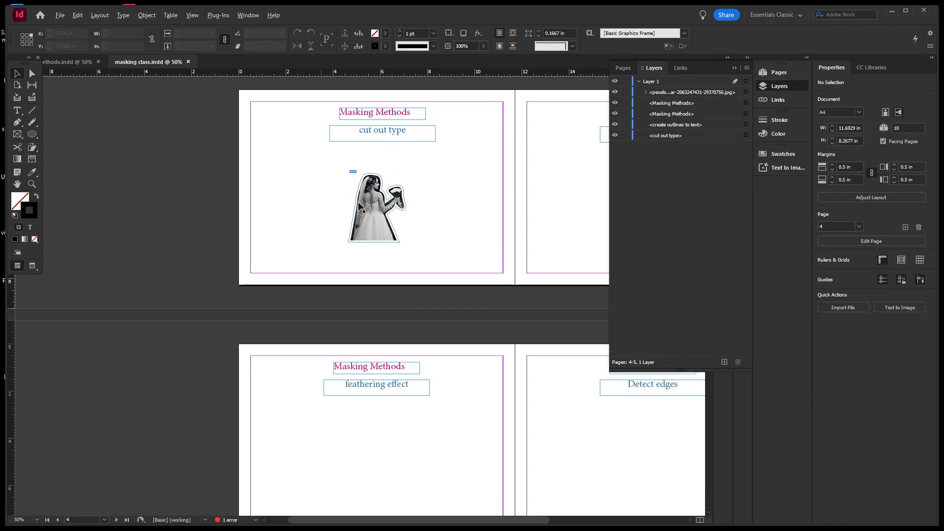
scroll(388, 199, up, 1)
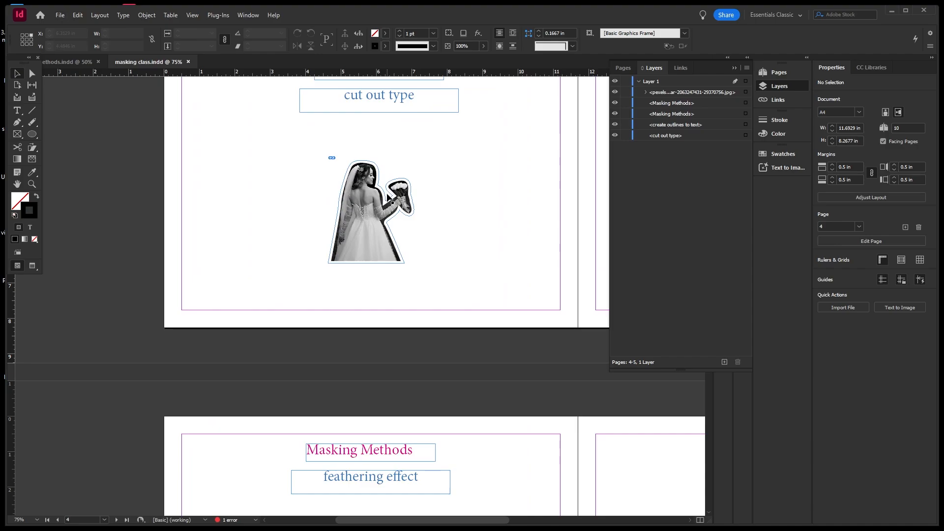
scroll(388, 199, up, 2)
scroll(259, 172, down, 6)
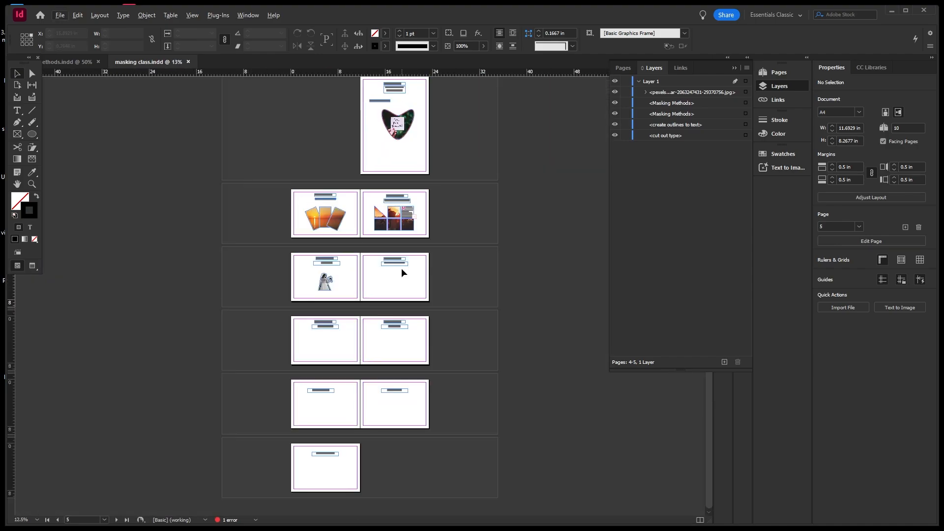
scroll(399, 275, up, 1)
scroll(438, 225, up, 1)
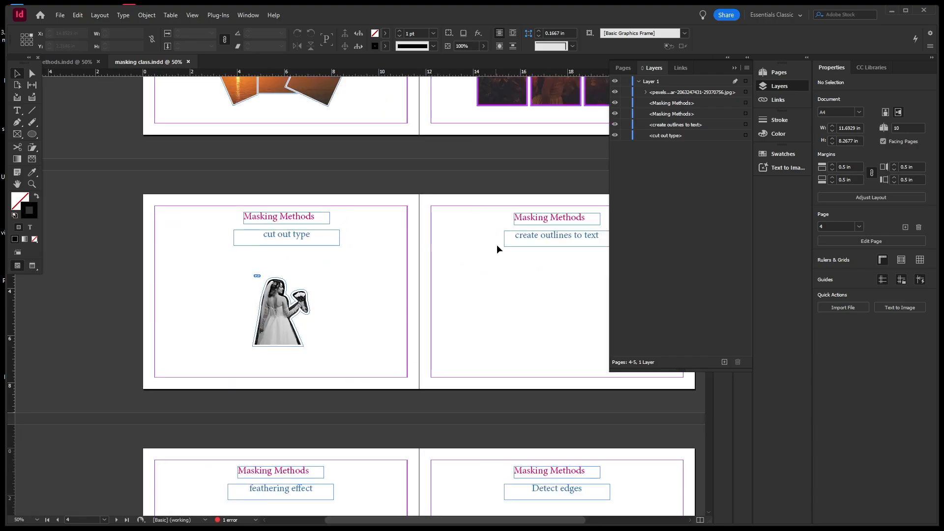
key(space)
drag(521, 273, 410, 258)
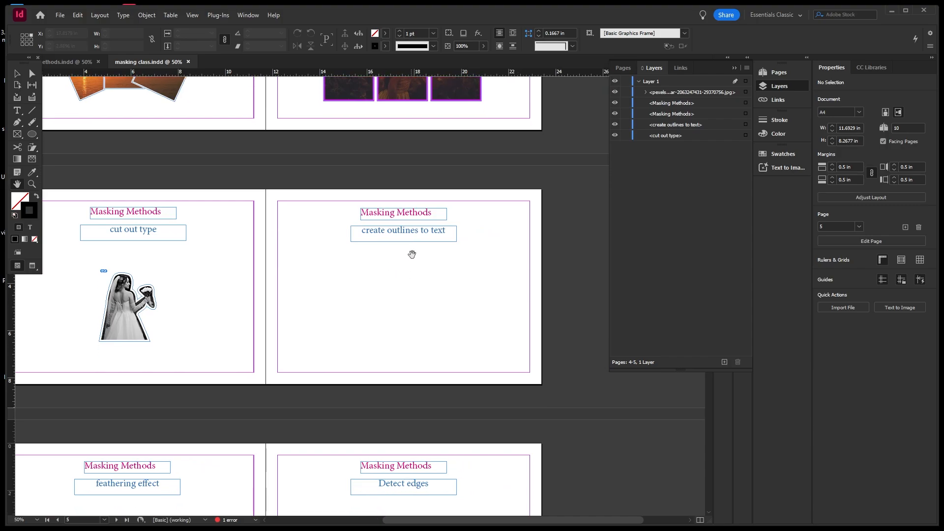
Place the forest road photo in a 7.6 × 5.0667 in frame on page 5 and lock it.
click(61, 16)
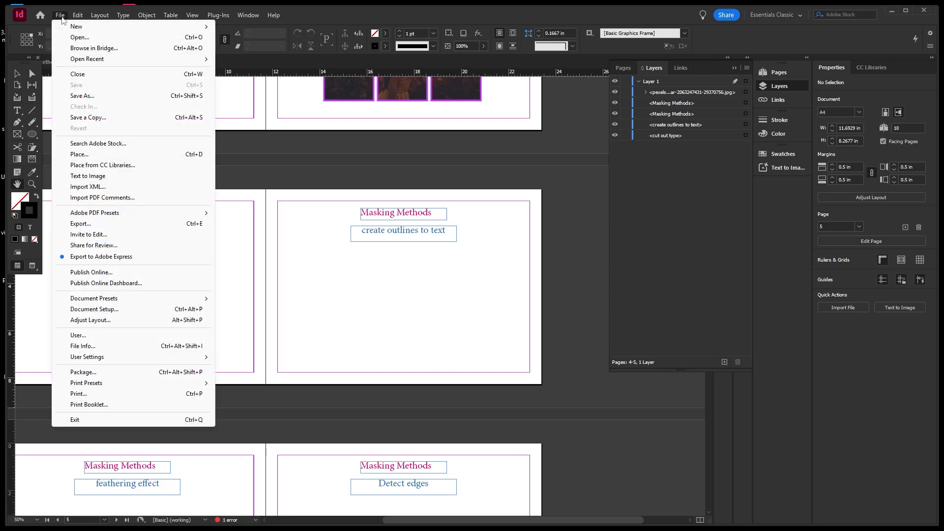
click(86, 154)
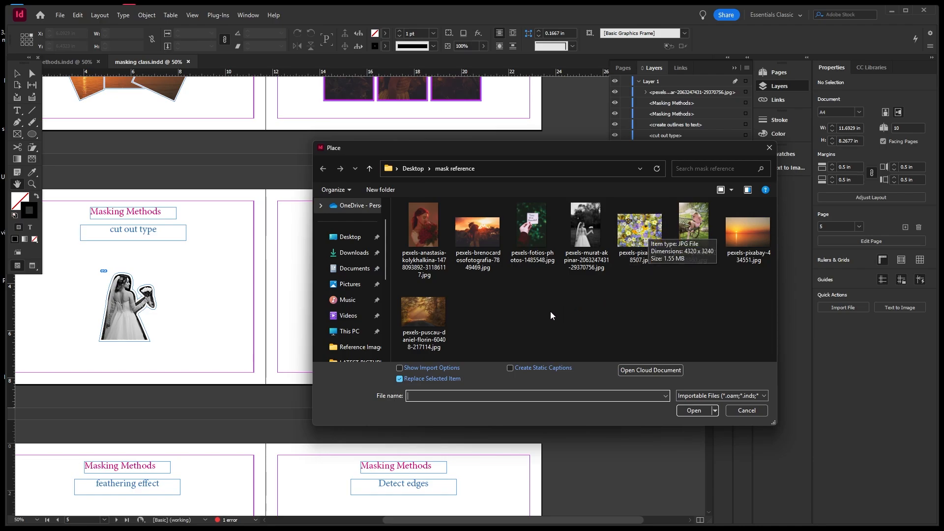
click(427, 312)
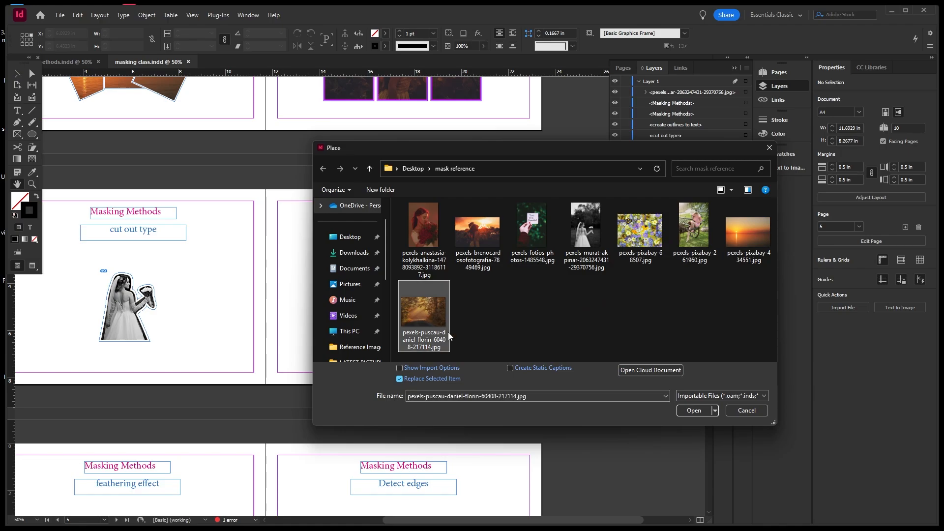
click(694, 411)
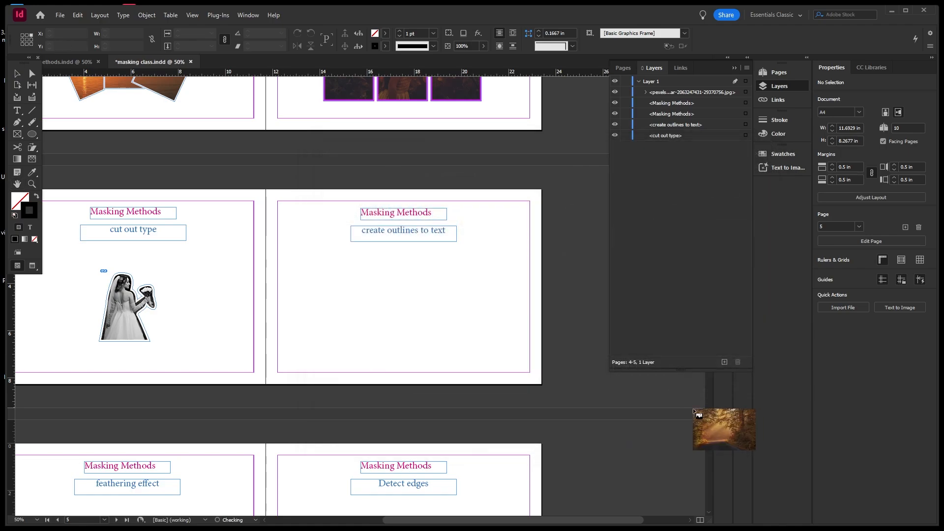
drag(313, 253, 485, 335)
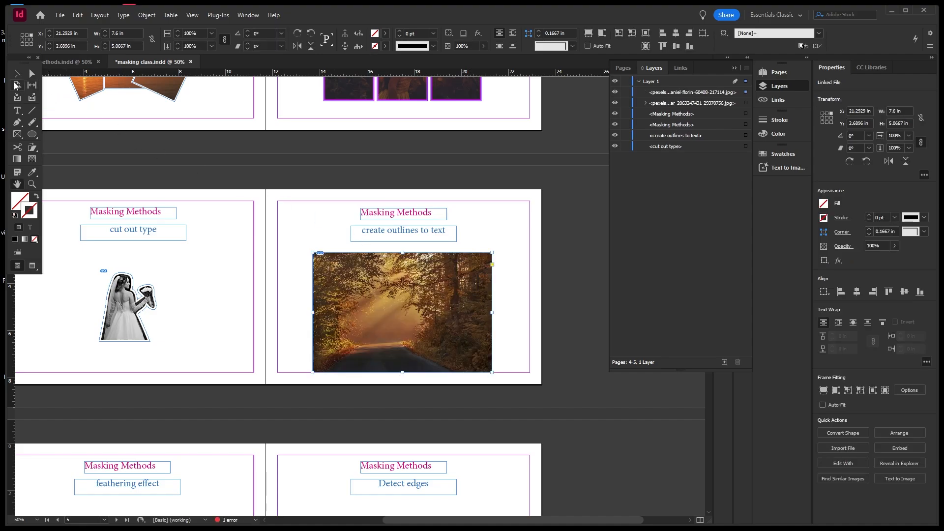
click(19, 74)
click(626, 92)
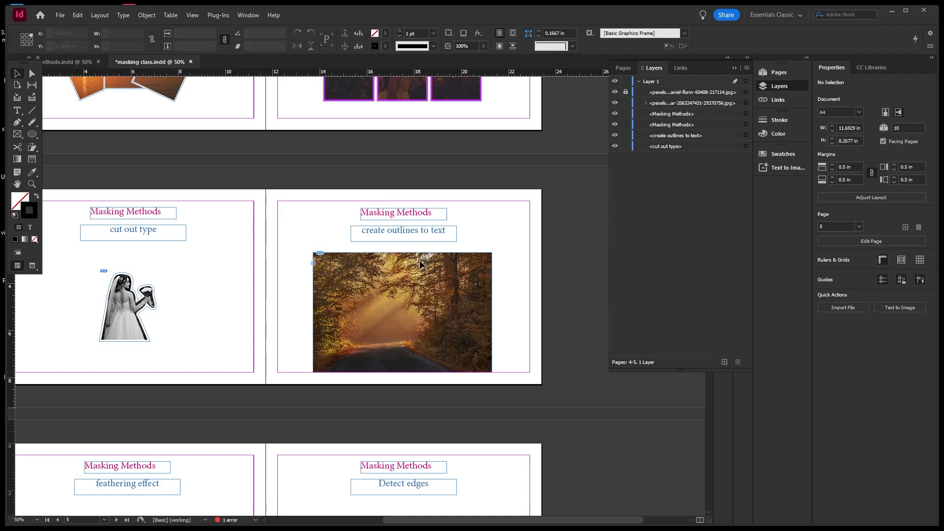
click(22, 113)
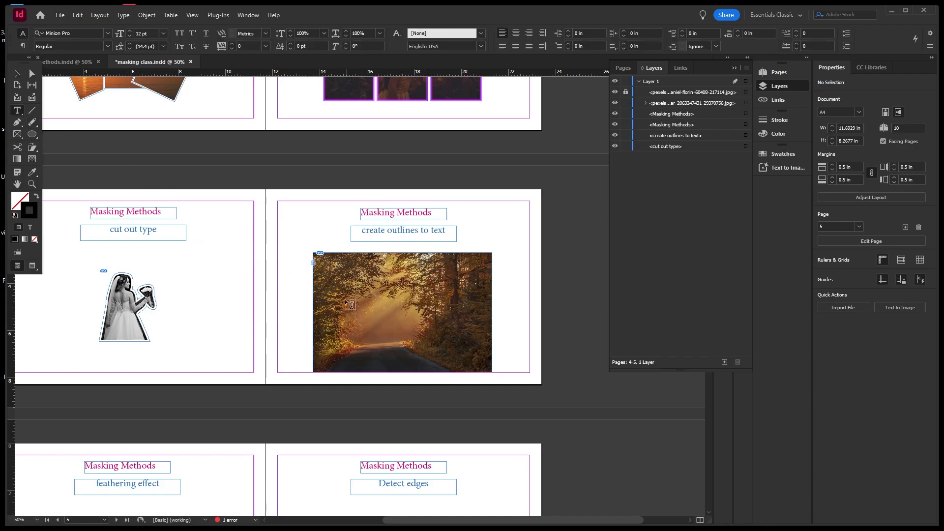
Add a 72 pt text frame reading 'DESIGN' over the forest photo and select the word.
drag(338, 283, 469, 339)
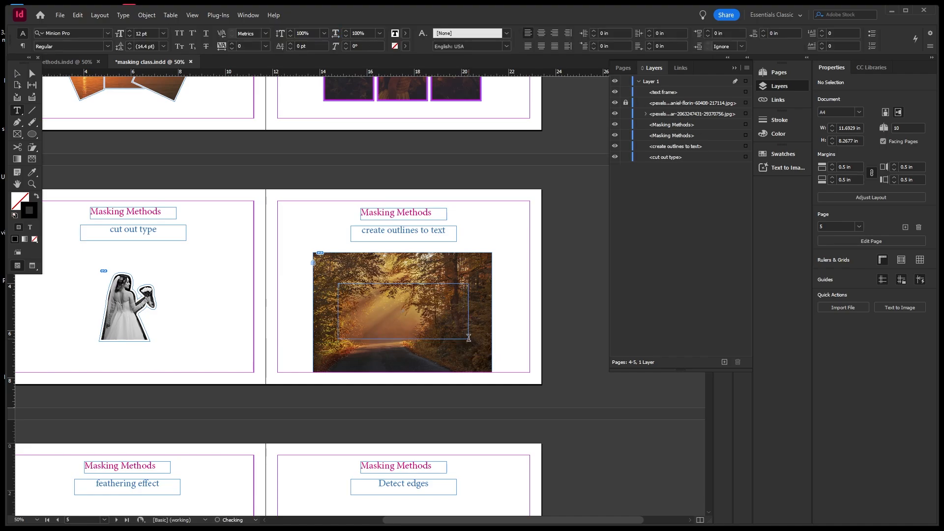
click(163, 33)
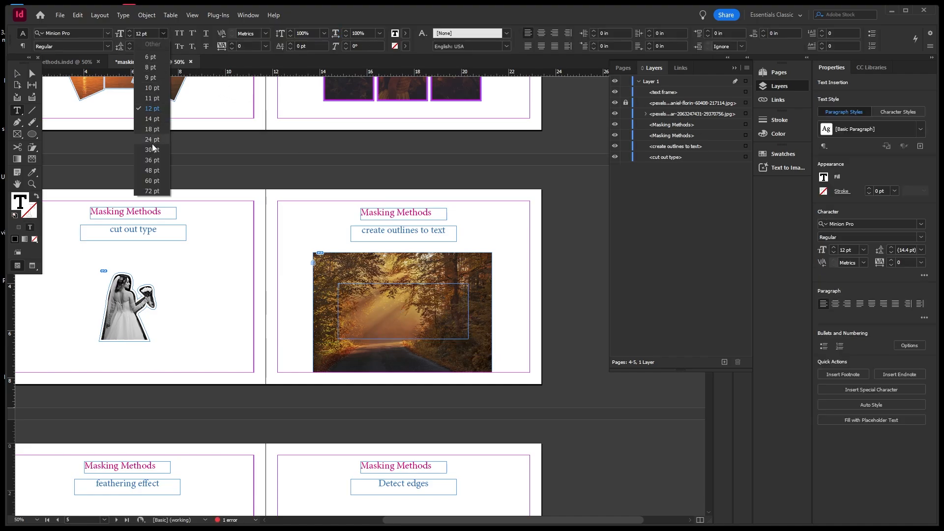
click(152, 190)
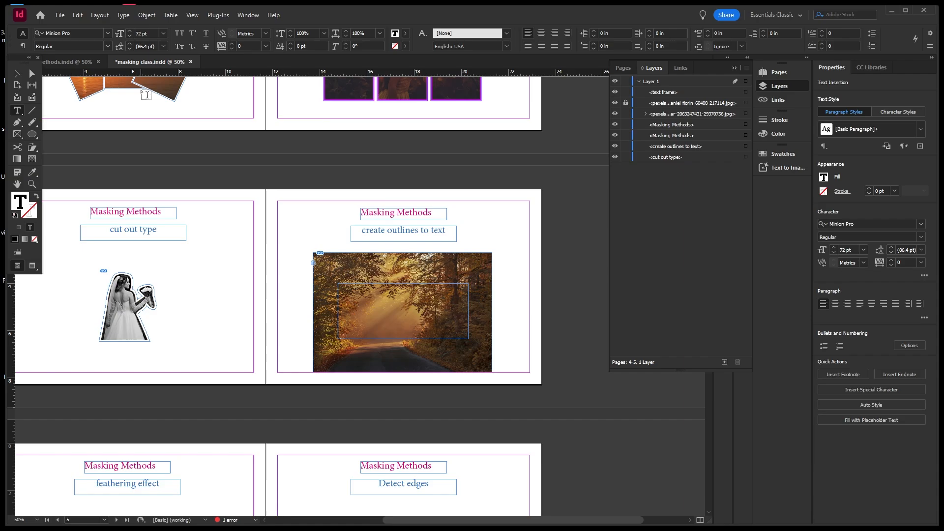
text(DESIGN)
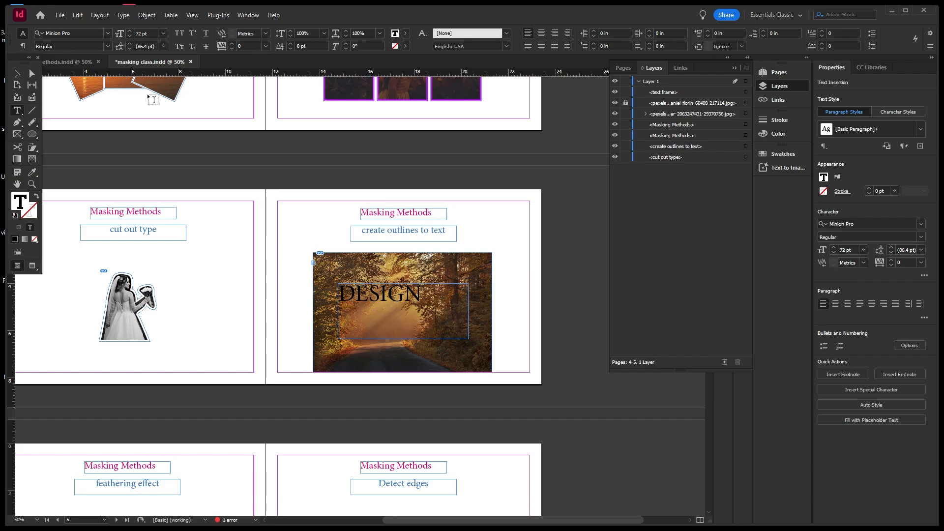
drag(423, 296, 333, 294)
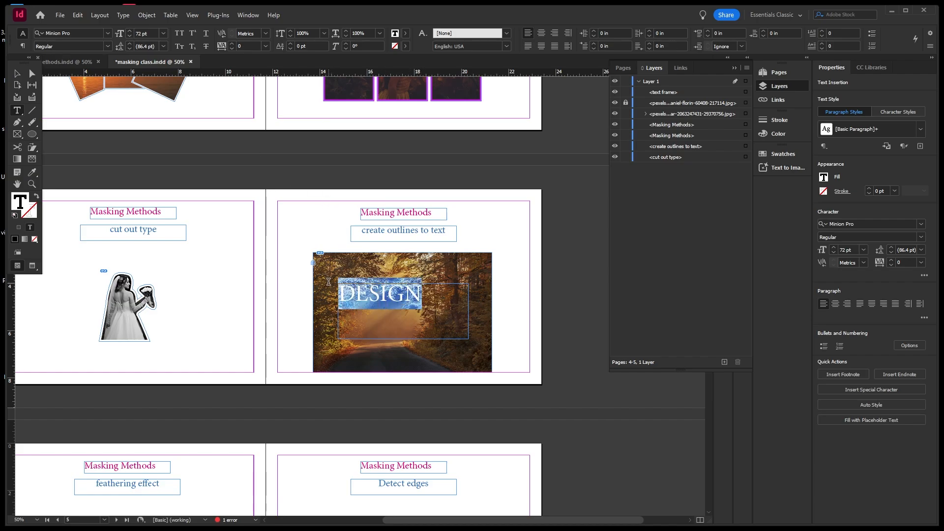
click(108, 33)
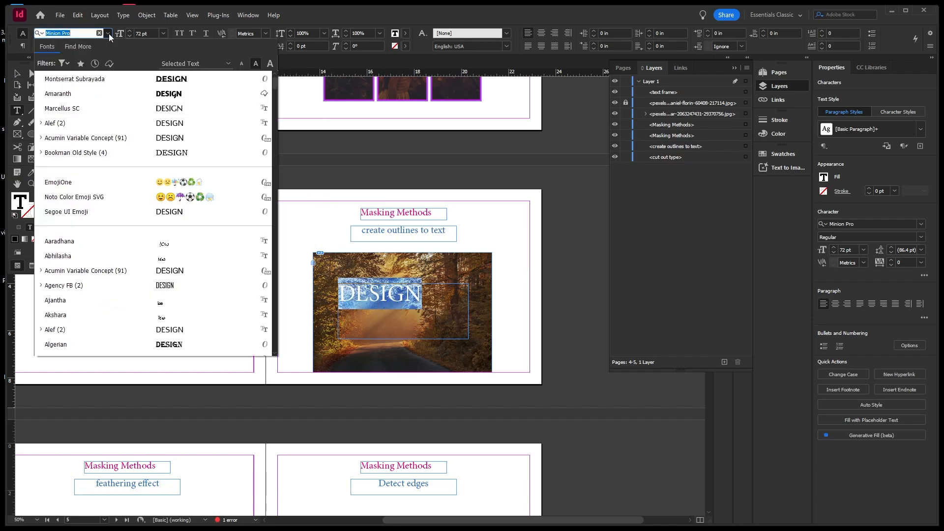
Apply the Montserrat Subrayada font to the word DESIGN.
click(181, 84)
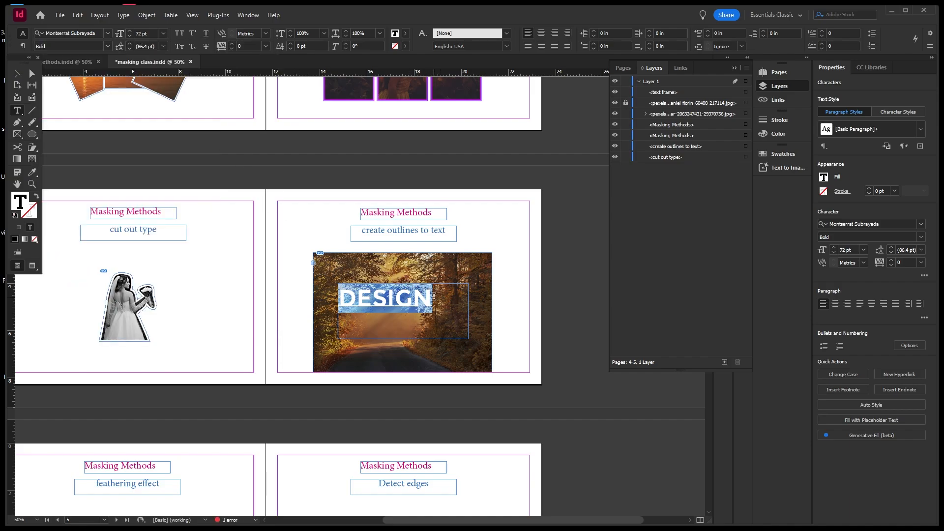
click(145, 34)
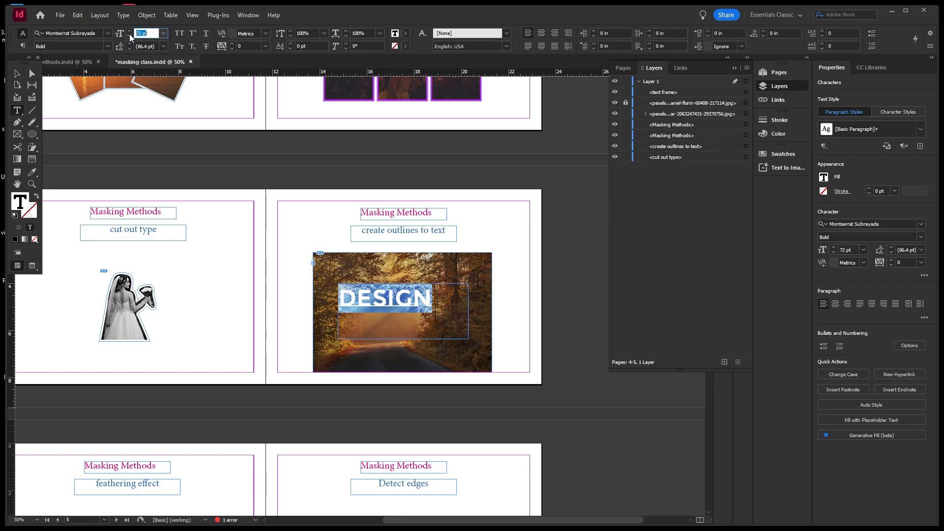
text(85t)
key(Return)
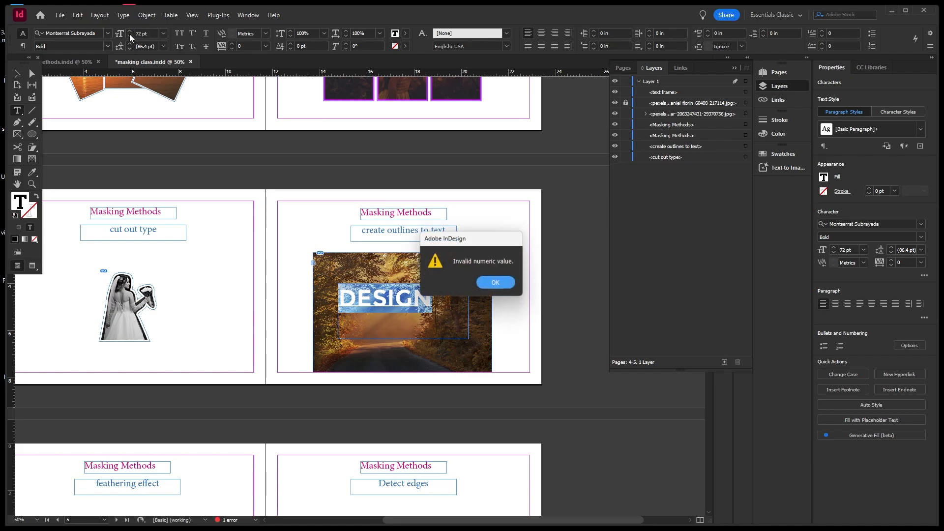
click(484, 284)
Enlarge DESIGN to 100 pt, trying 85 pt along the way.
double_click(142, 35)
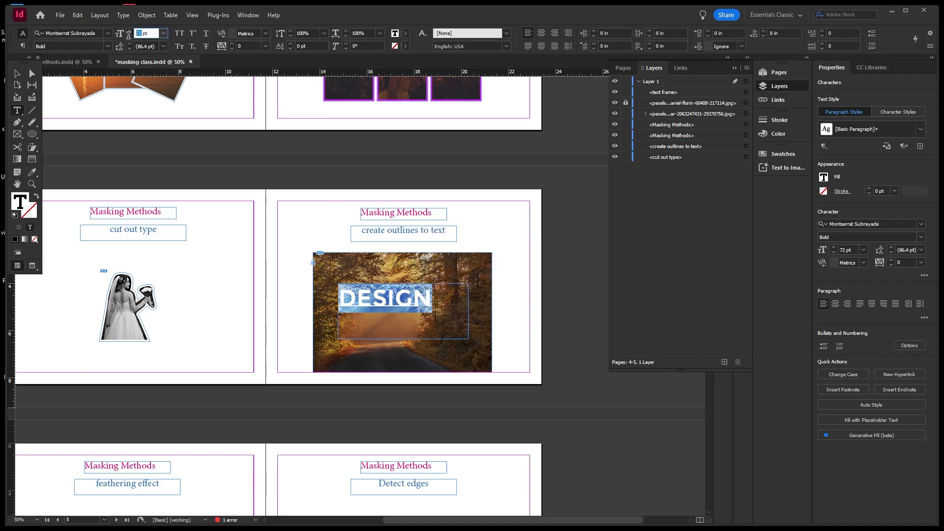
text(85)
key(Return)
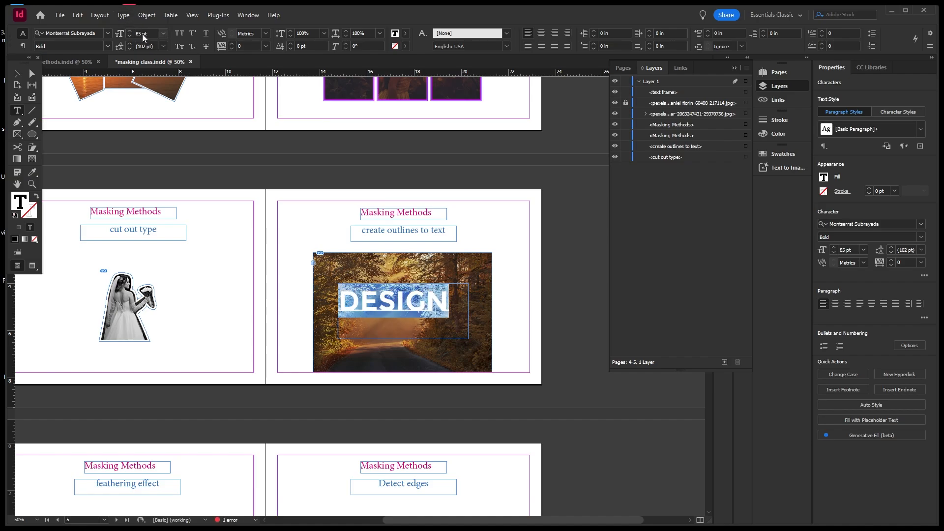
click(142, 33)
drag(142, 33, 133, 33)
text(100)
key(Return)
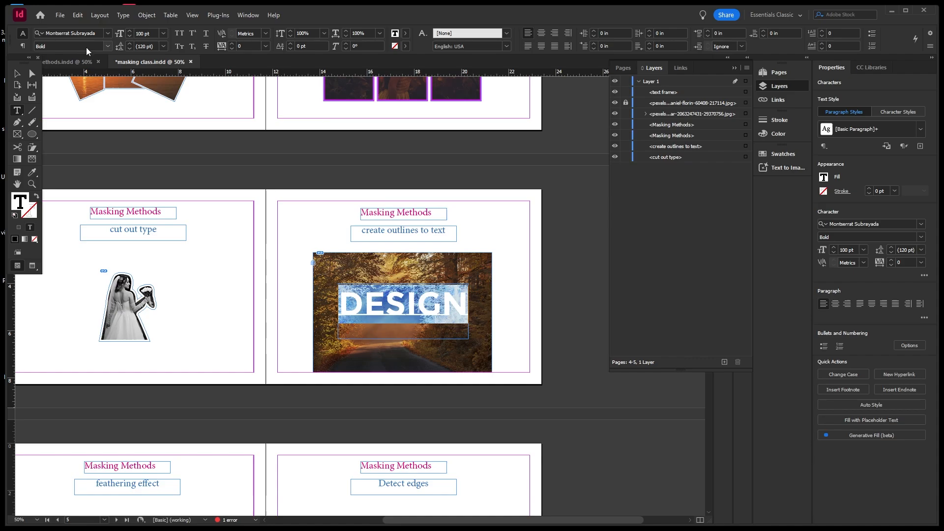
click(166, 34)
click(166, 34)
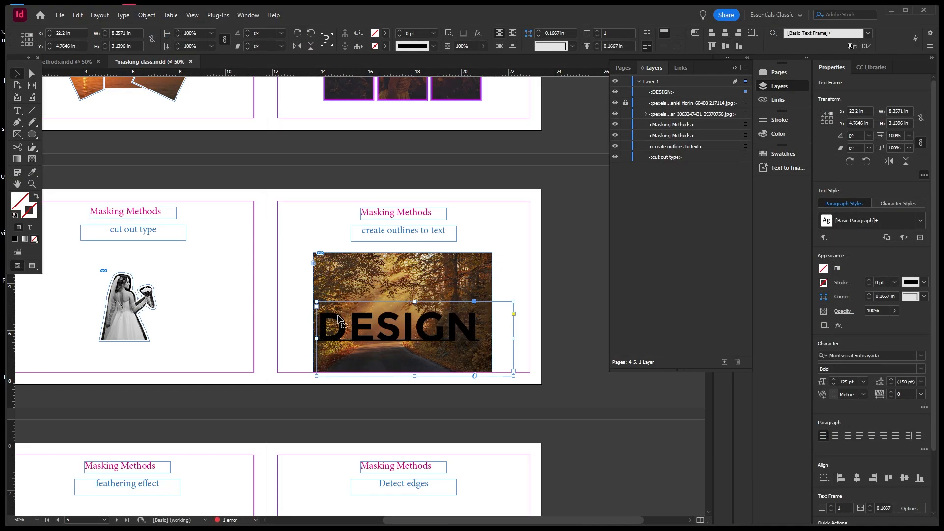
Convert the DESIGN text to outlines and swap them to stroke-only with no fill.
scroll(449, 353, up, 2)
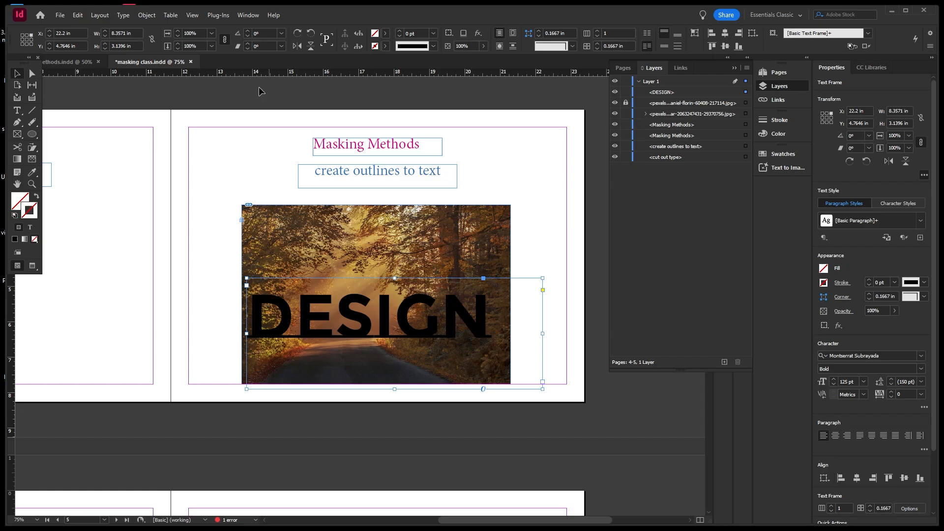
click(123, 15)
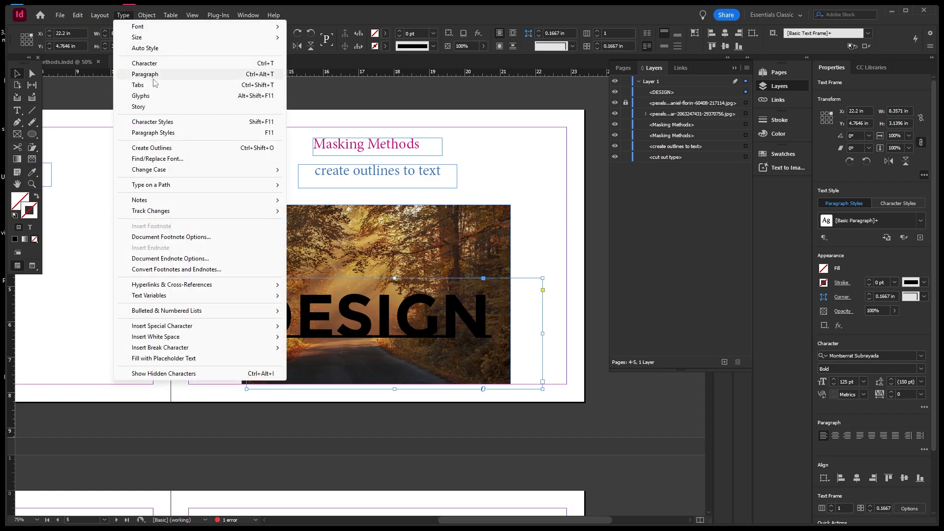
click(166, 153)
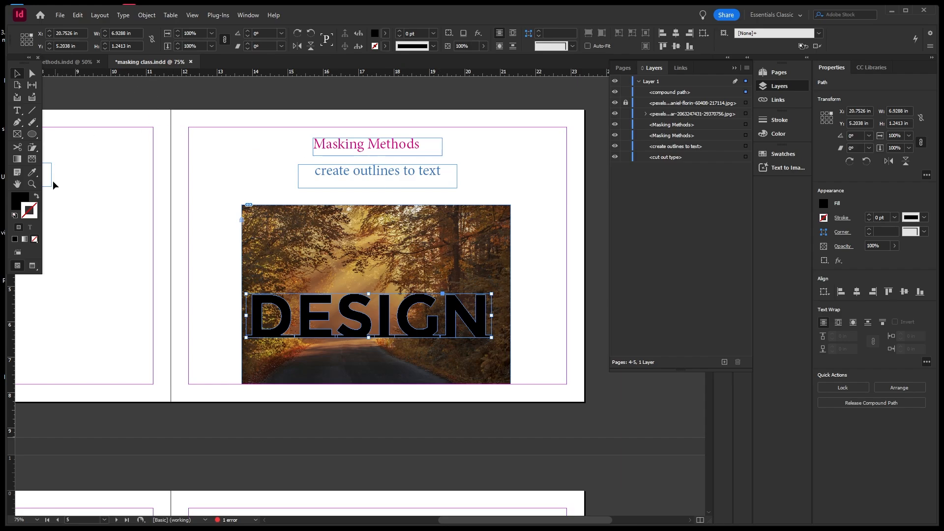
click(37, 197)
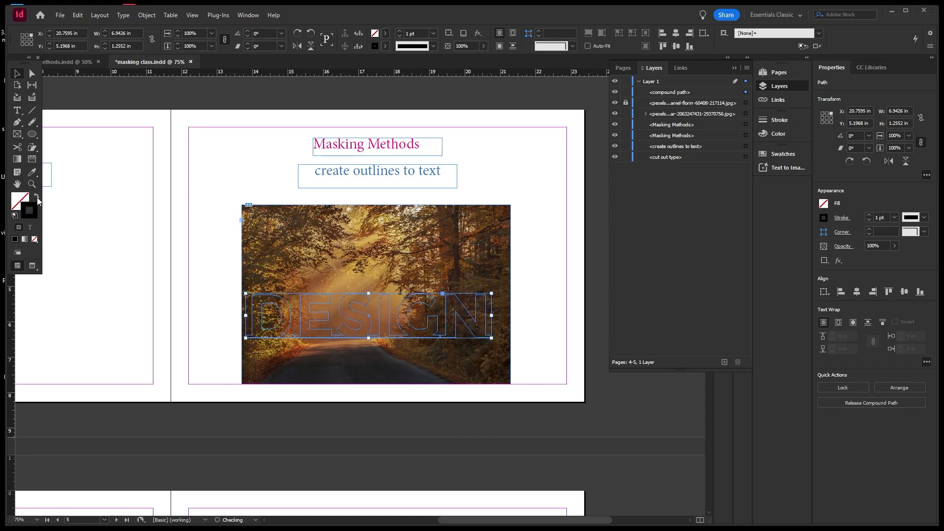
click(105, 224)
Release the DESIGN compound path into separate letter shapes.
drag(219, 279, 513, 361)
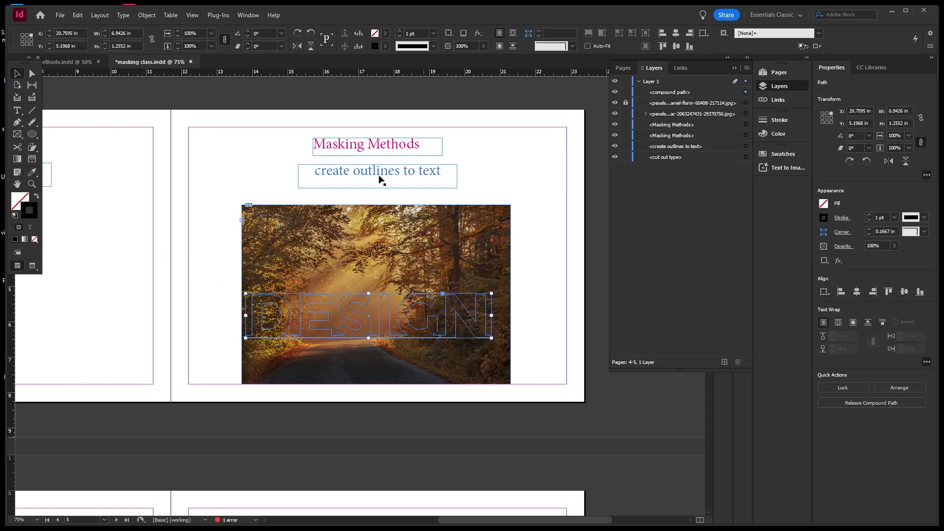
click(152, 19)
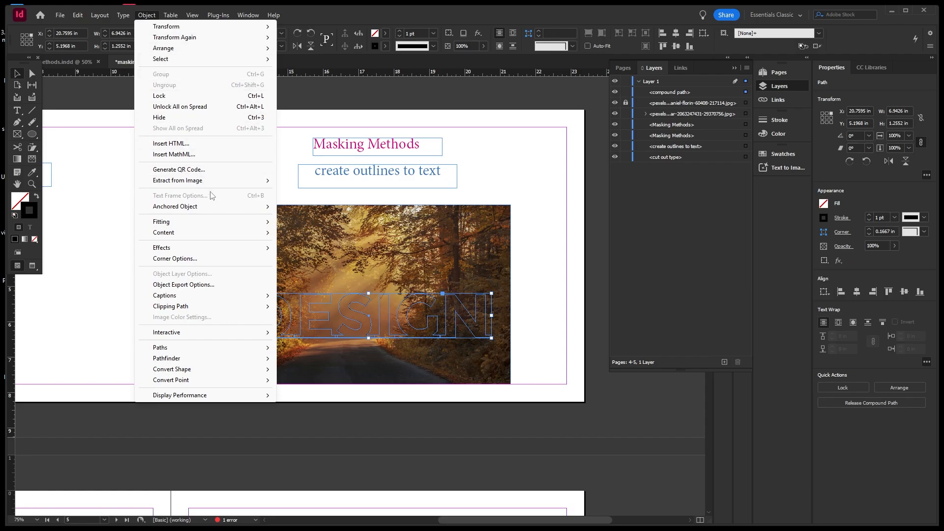
mouse_move(266, 351)
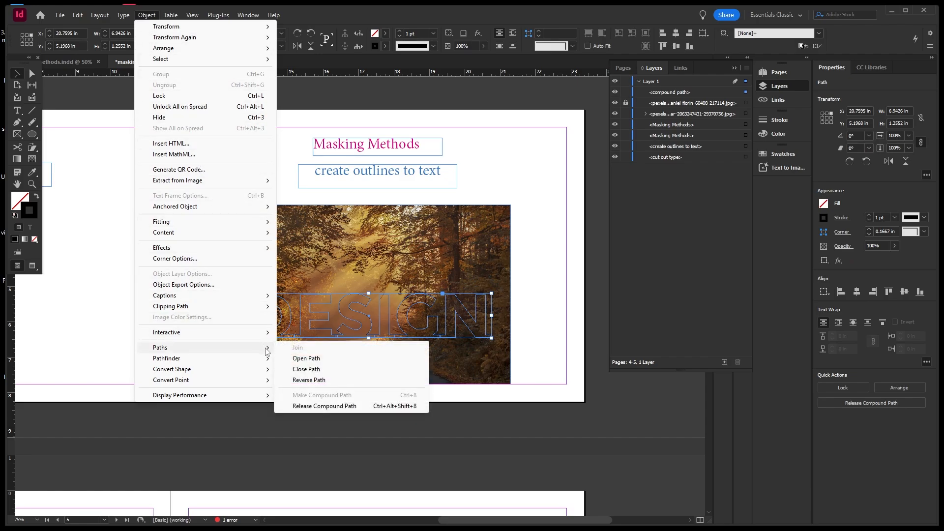
click(319, 406)
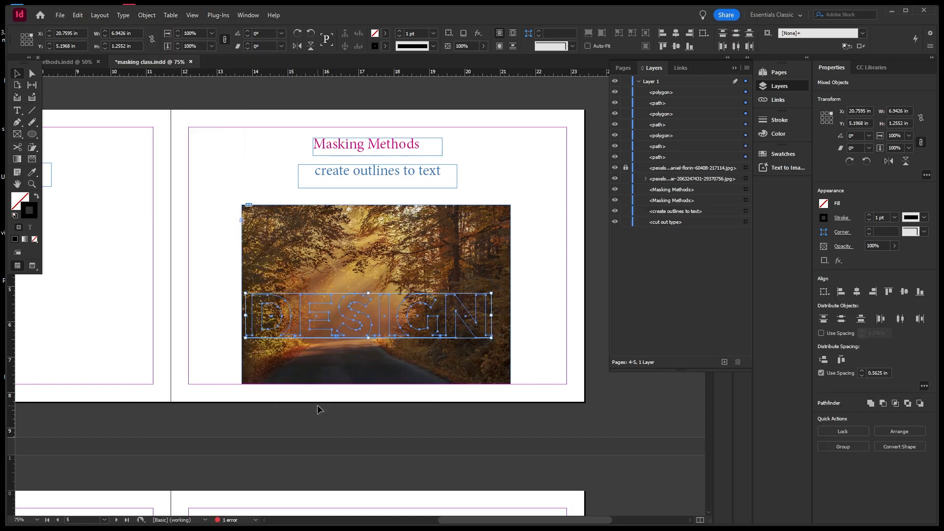
click(223, 260)
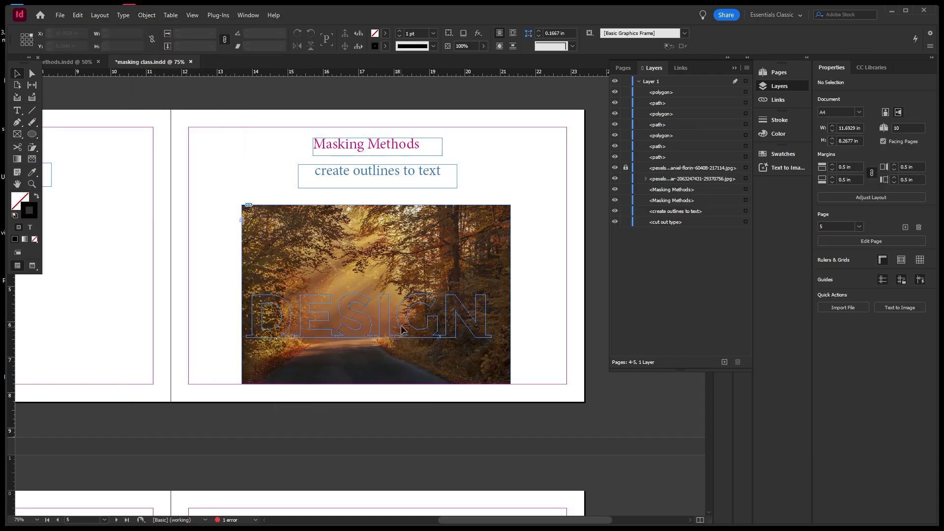
Cut the forest photo from the page to paste later.
drag(229, 276, 509, 368)
click(548, 282)
click(616, 168)
click(615, 167)
click(506, 215)
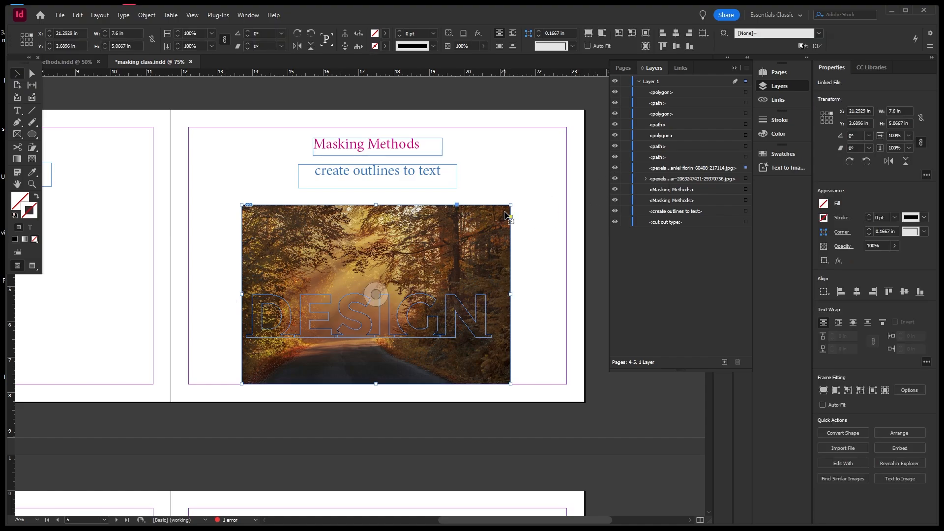
key(Delete)
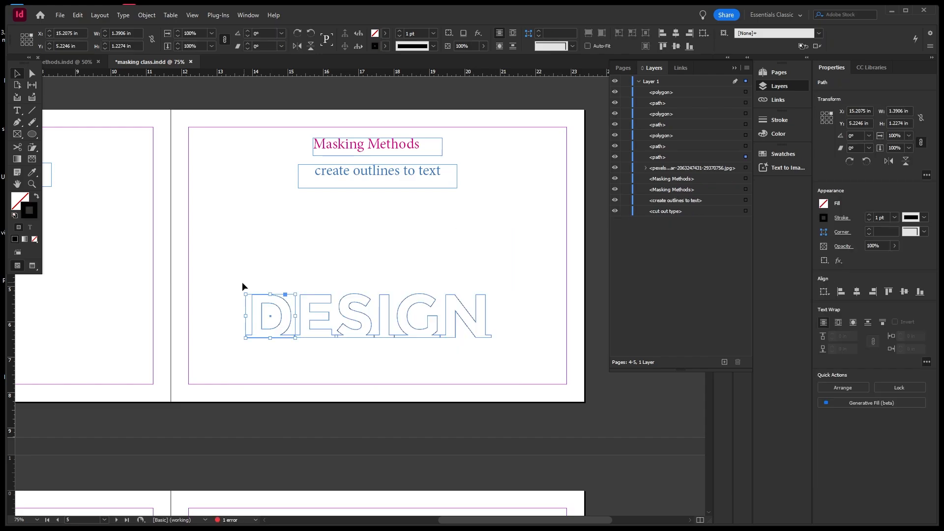
Combine the separate DESIGN letters into one compound path.
drag(240, 280, 514, 359)
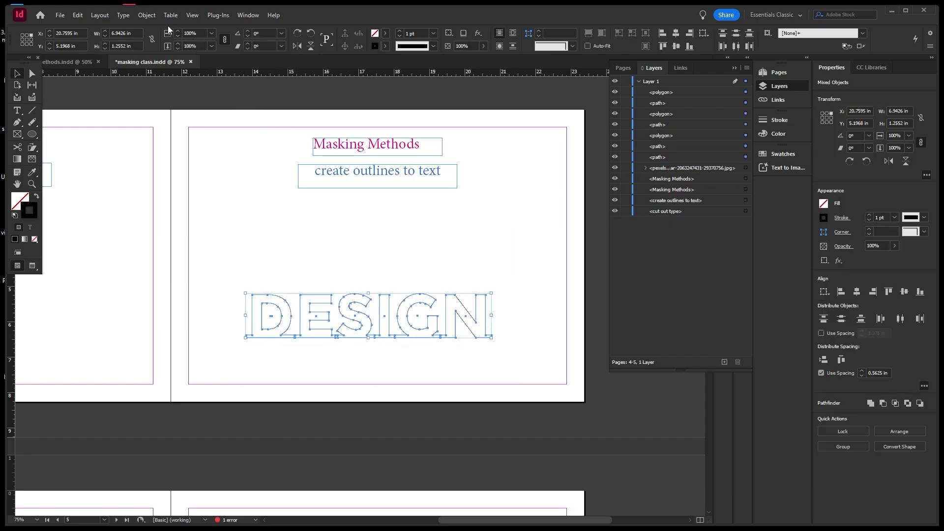
click(147, 15)
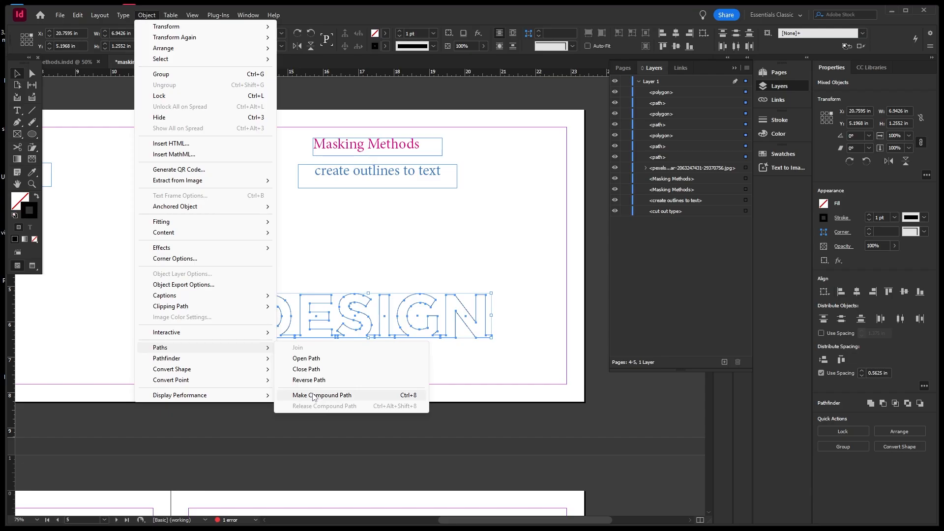
click(317, 394)
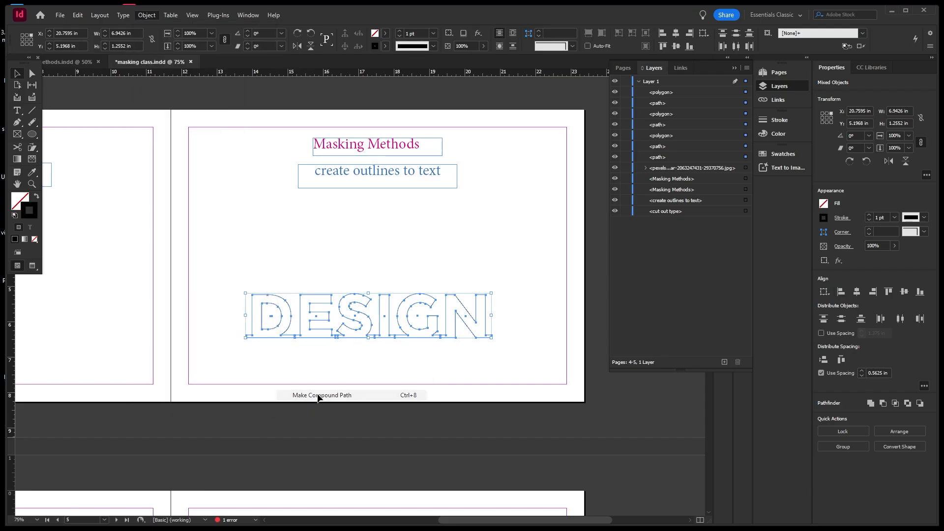
Paste the forest photo inside the DESIGN letter outlines.
drag(241, 271, 503, 355)
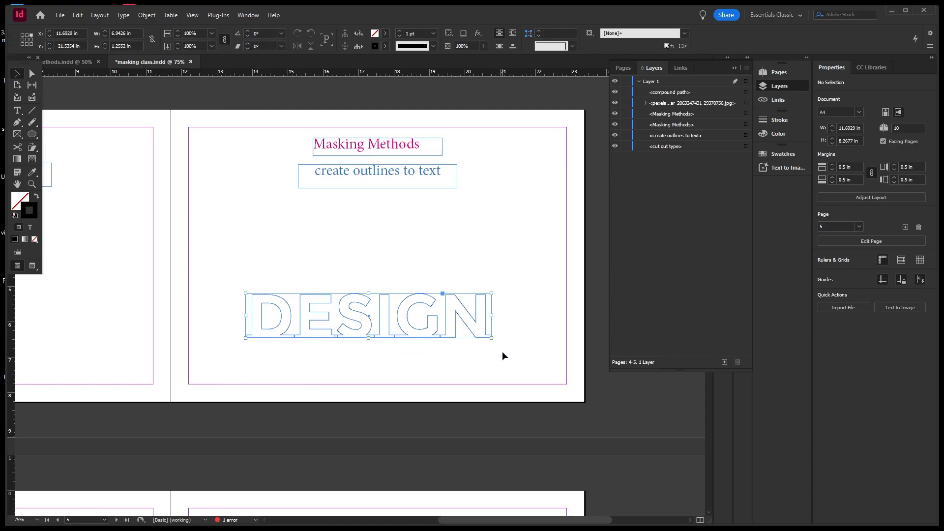
click(78, 15)
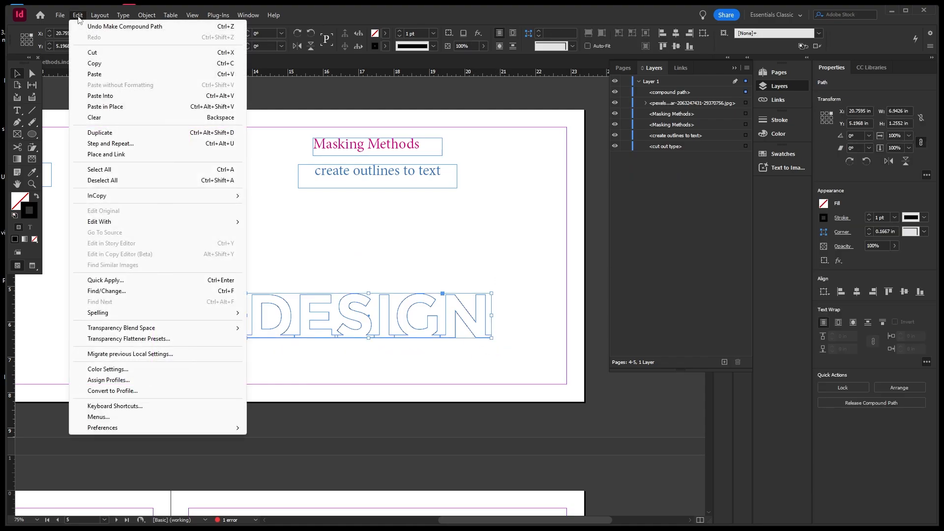
click(101, 95)
click(234, 231)
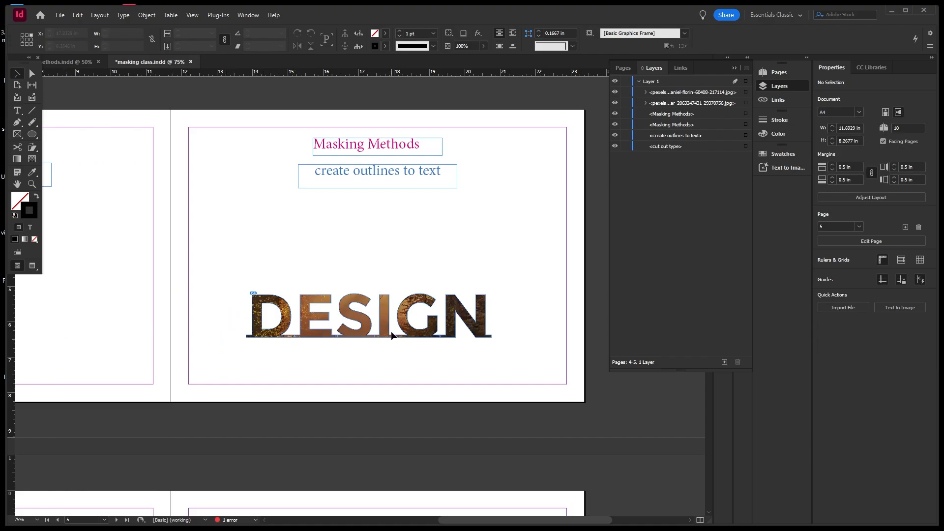
Shift the forest photo upward inside the DESIGN letters.
scroll(390, 342, up, 2)
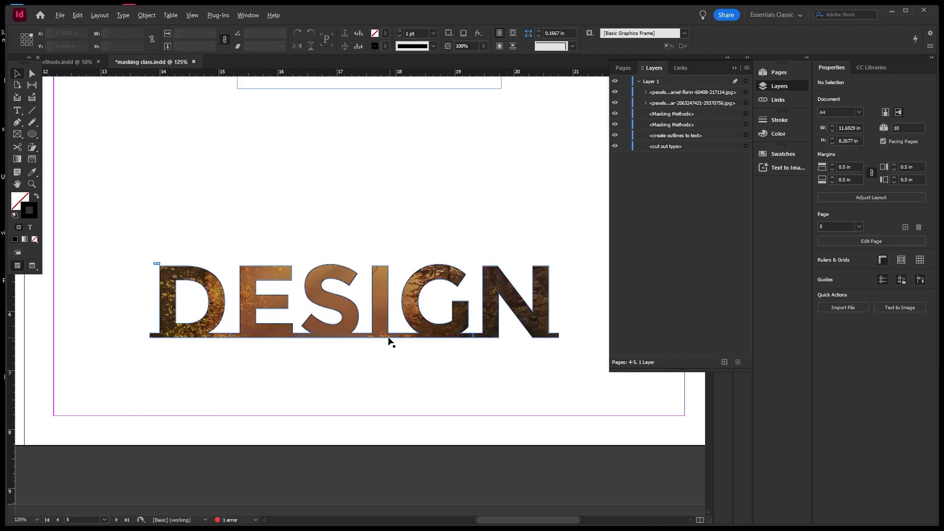
click(348, 300)
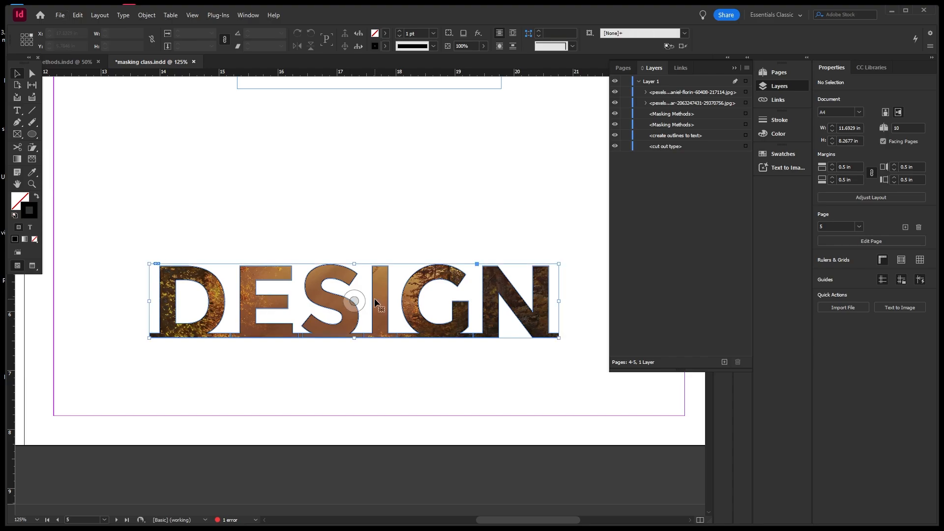
click(354, 301)
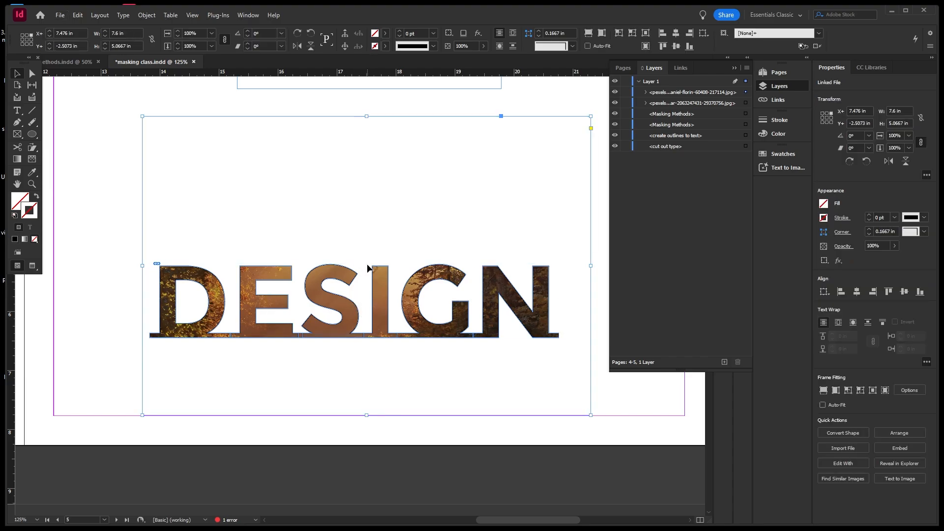
click(367, 266)
click(348, 304)
drag(351, 303, 355, 281)
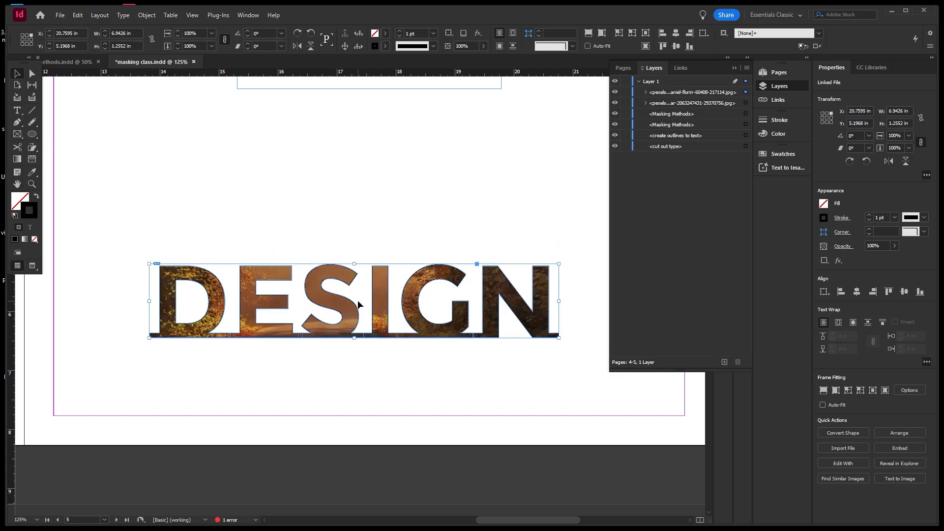
click(358, 300)
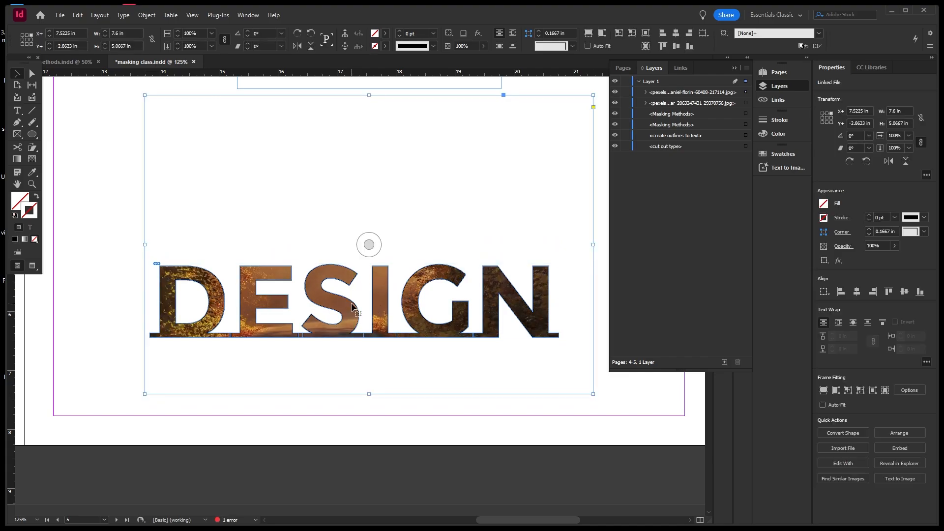
click(369, 301)
click(353, 298)
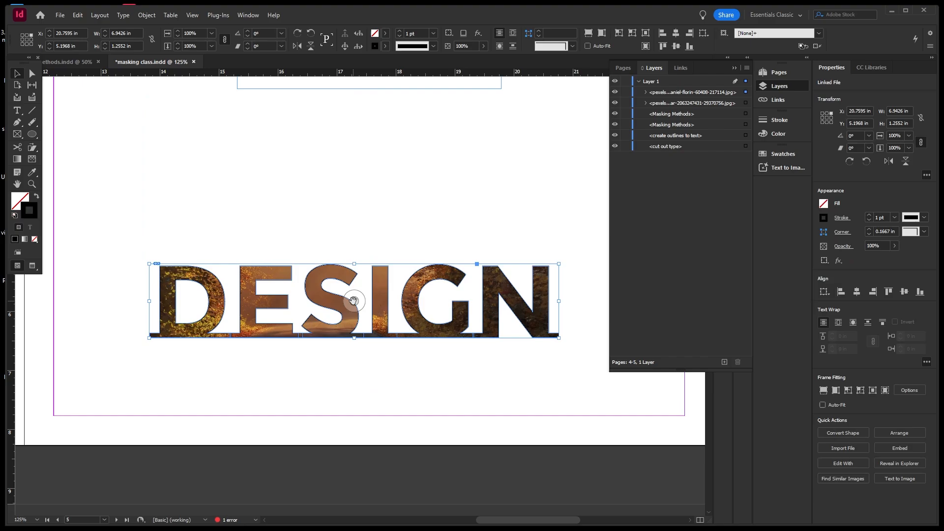
drag(353, 300, 355, 277)
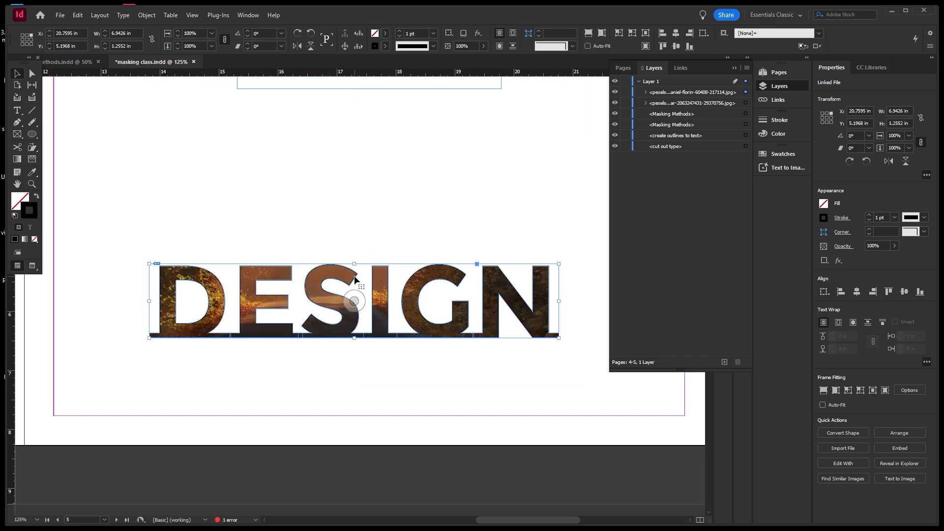
Nudge the photo further up within the lettering.
click(366, 299)
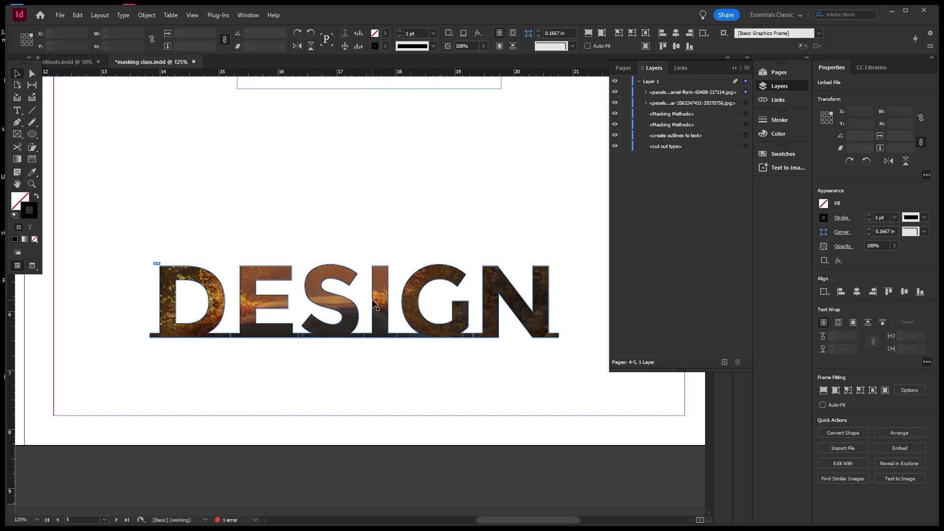
click(355, 300)
click(358, 302)
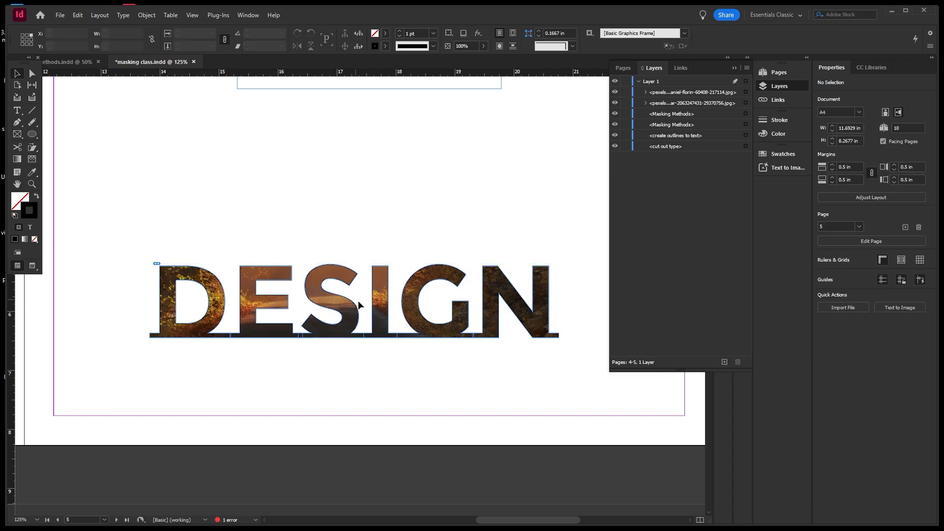
click(355, 300)
click(361, 295)
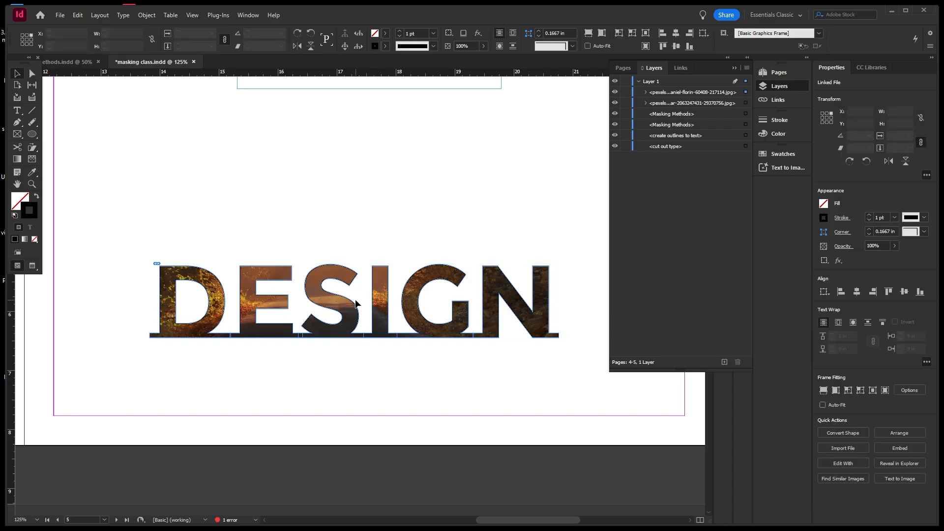
click(355, 301)
drag(355, 300, 354, 281)
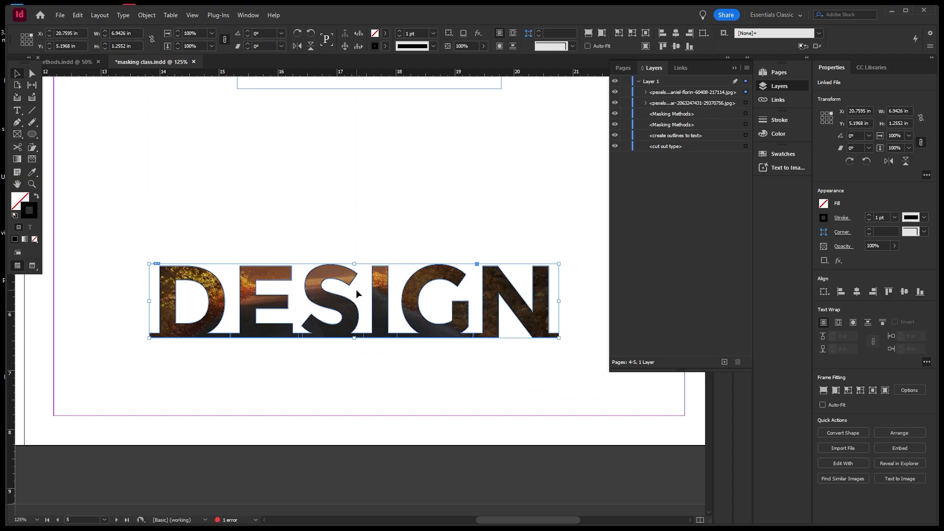
click(357, 295)
Drag the photo down, then settle it slightly higher within the letters.
click(362, 285)
click(357, 326)
click(355, 304)
click(356, 303)
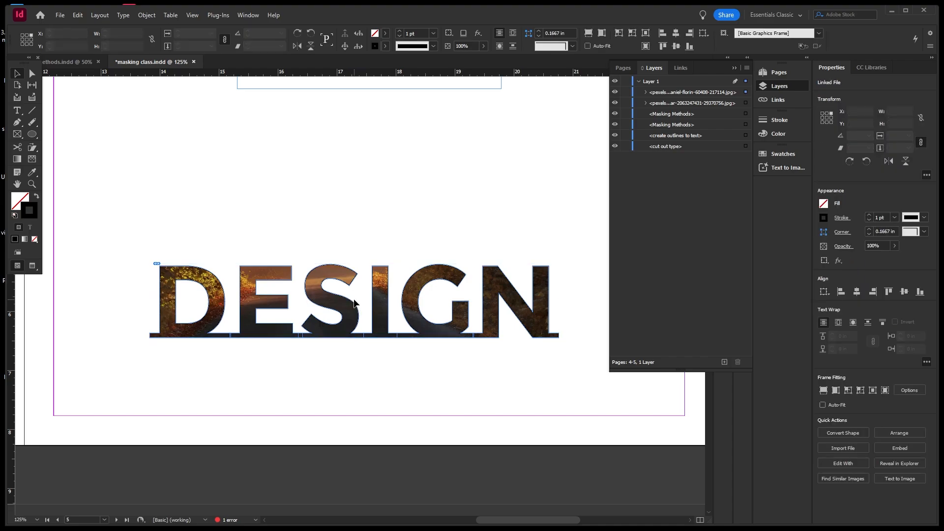
click(354, 303)
drag(354, 303, 353, 347)
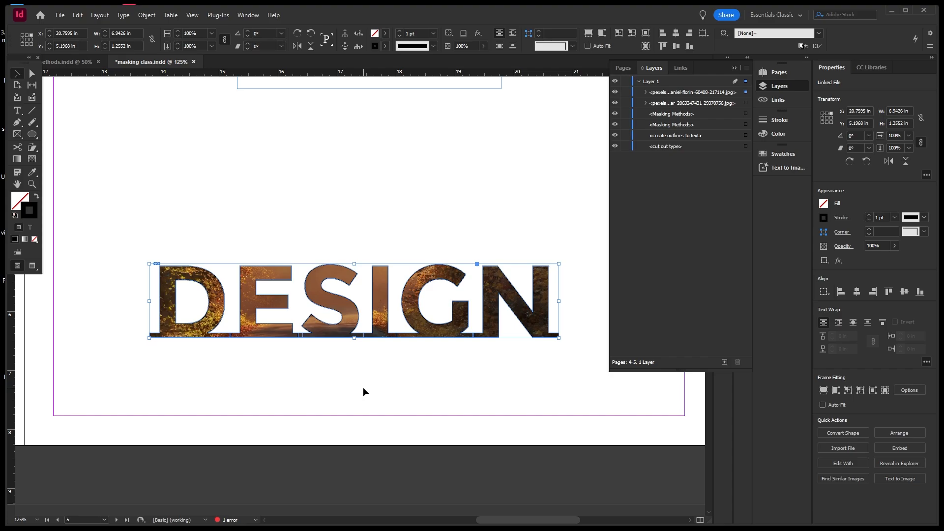
drag(354, 300, 355, 294)
click(355, 214)
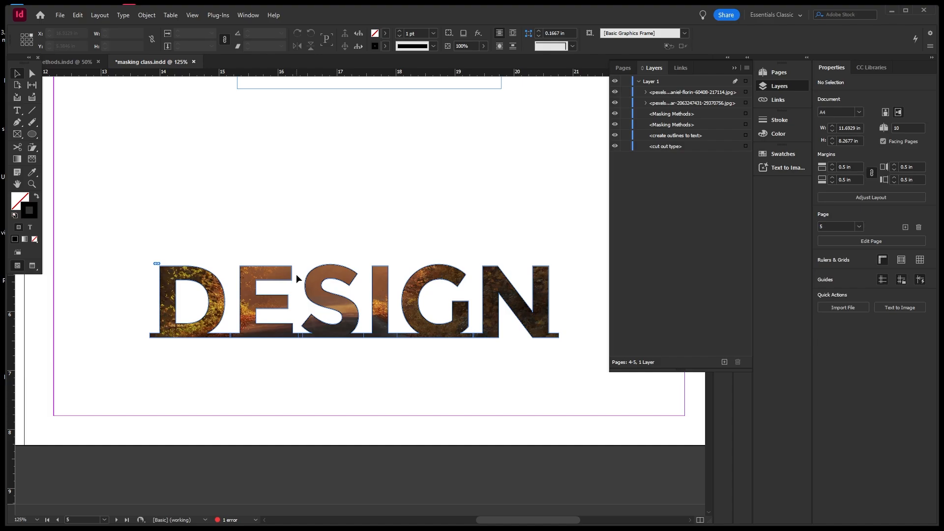
click(317, 271)
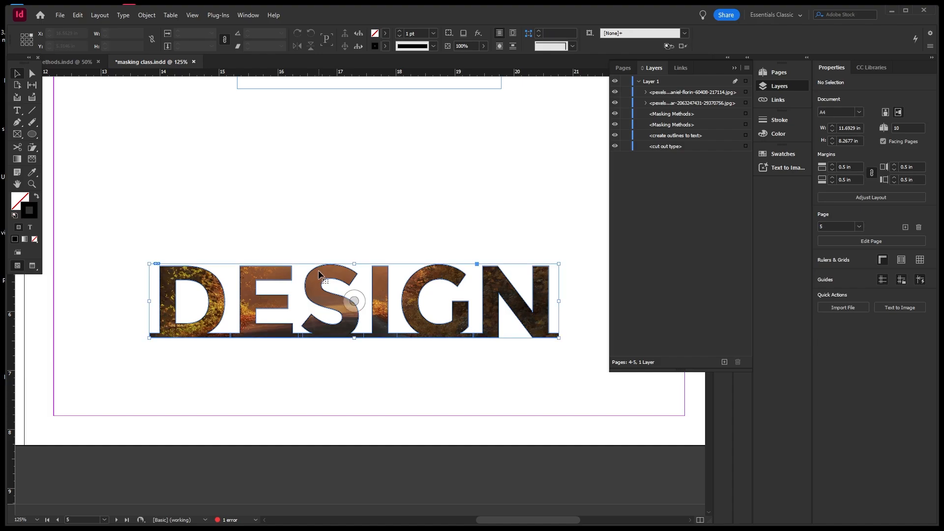
Set the DESIGN outline stroke colour to green #64931a.
double_click(32, 214)
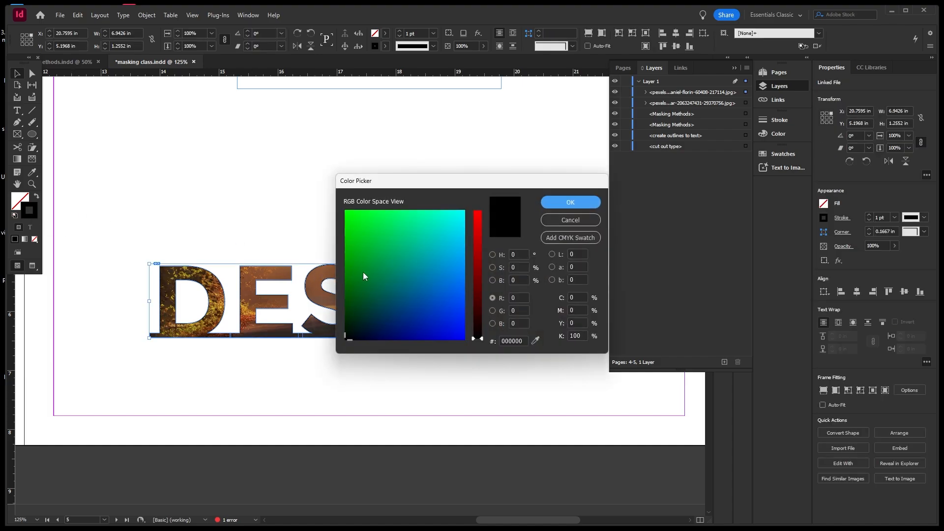
mouse_move(440, 238)
mouse_down()
mouse_move(460, 202)
mouse_move(476, 199)
mouse_move(467, 205)
mouse_up()
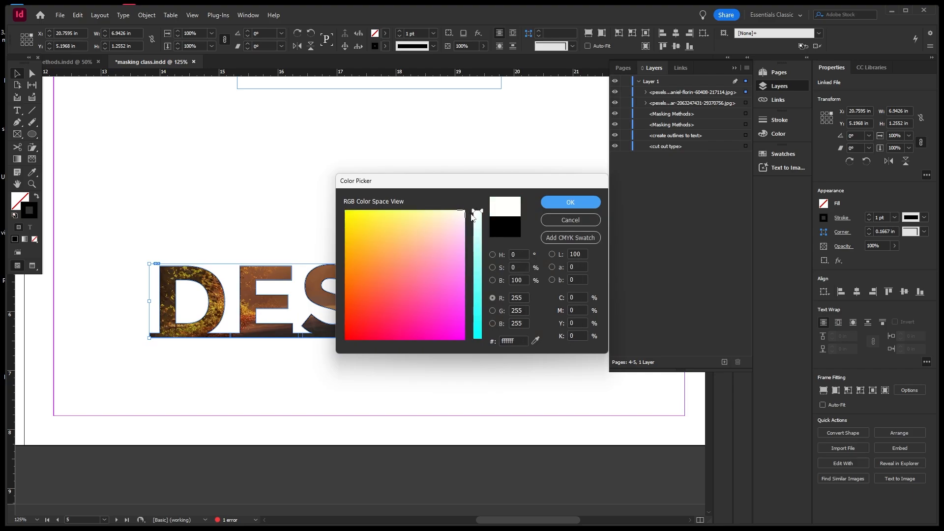
drag(461, 320, 462, 337)
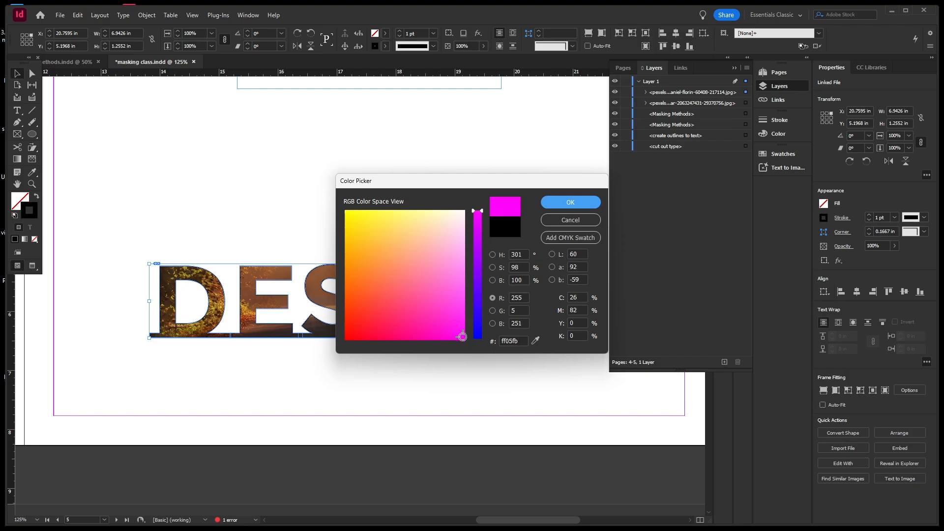
click(476, 279)
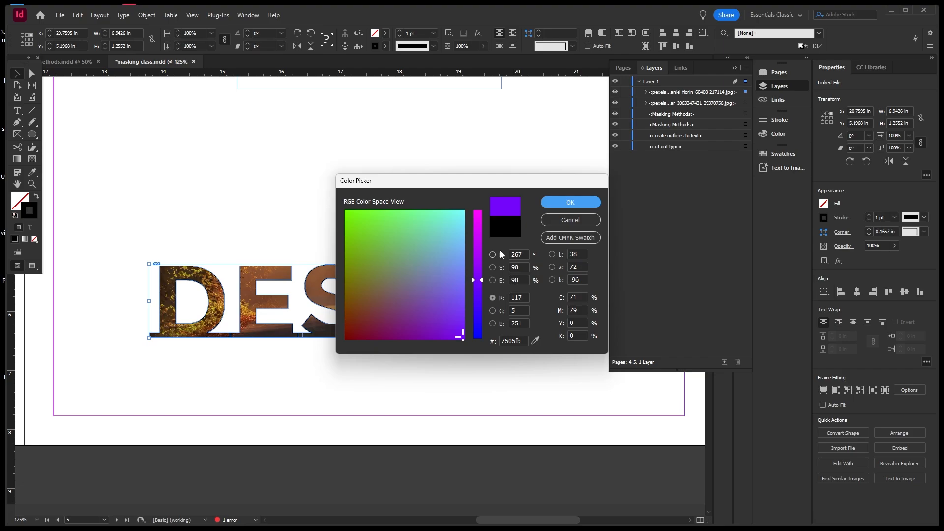
click(493, 255)
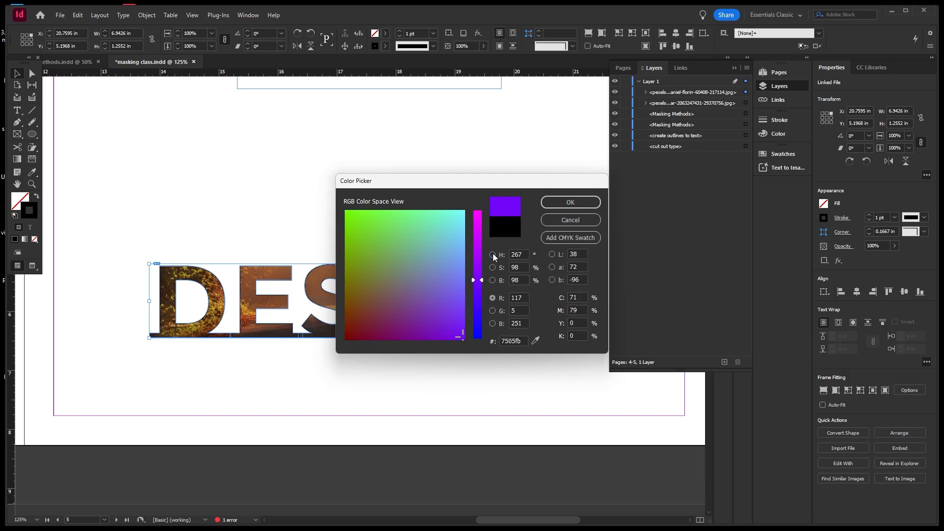
click(477, 311)
mouse_move(464, 267)
mouse_down()
mouse_move(449, 257)
mouse_move(444, 265)
mouse_up()
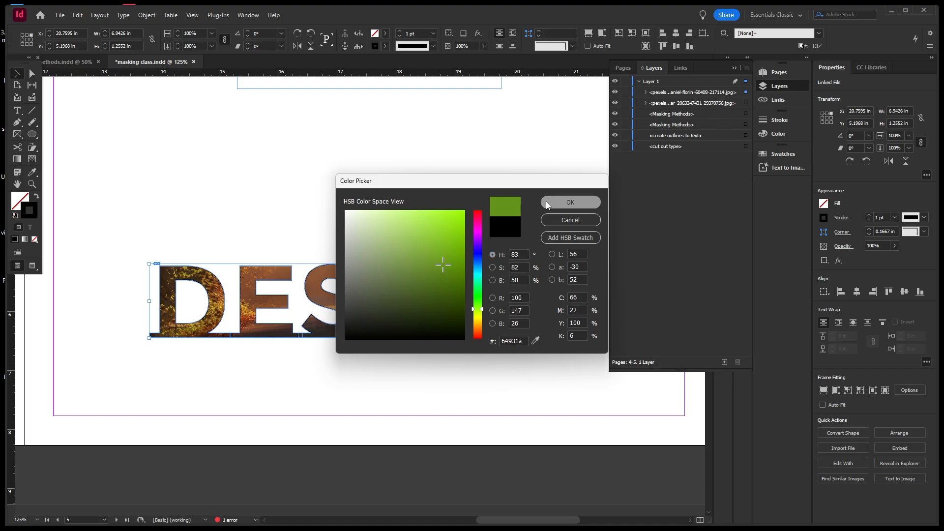
click(570, 202)
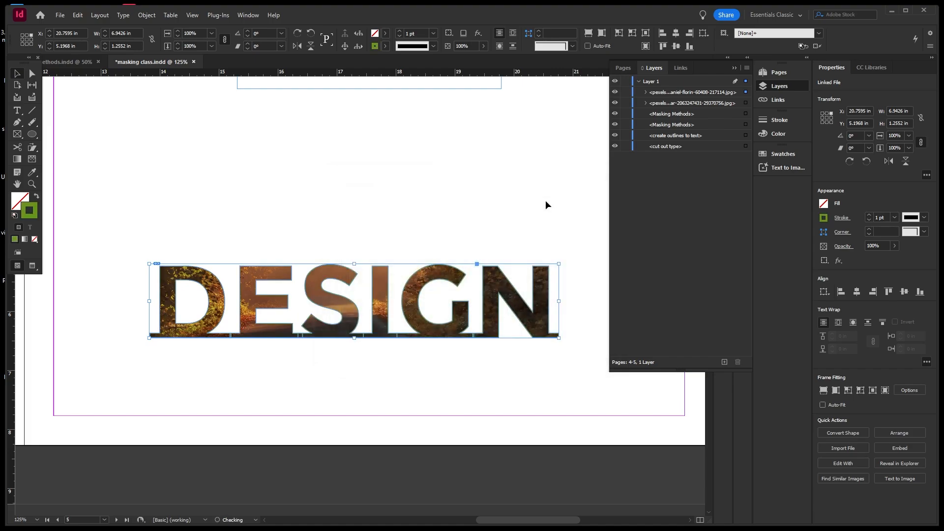
Set the lettering's stroke weight to 5 pt.
click(433, 33)
click(421, 127)
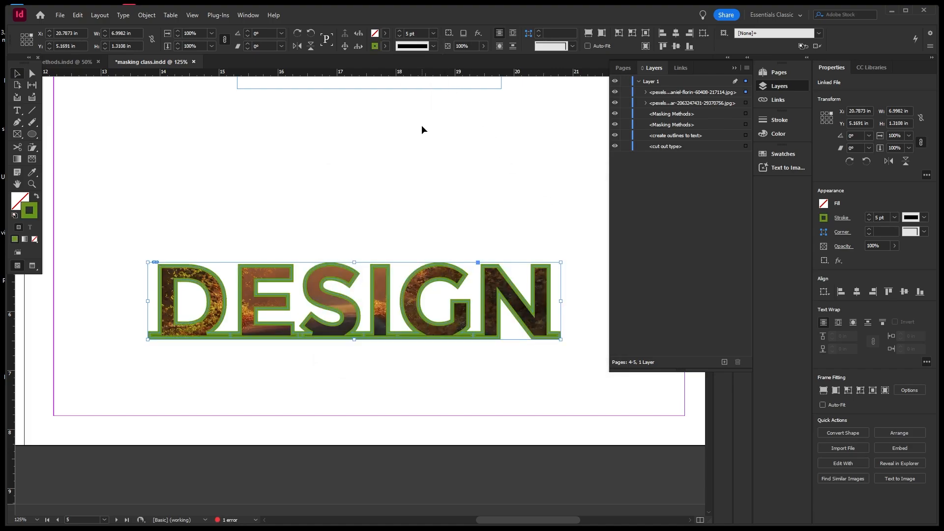
click(433, 33)
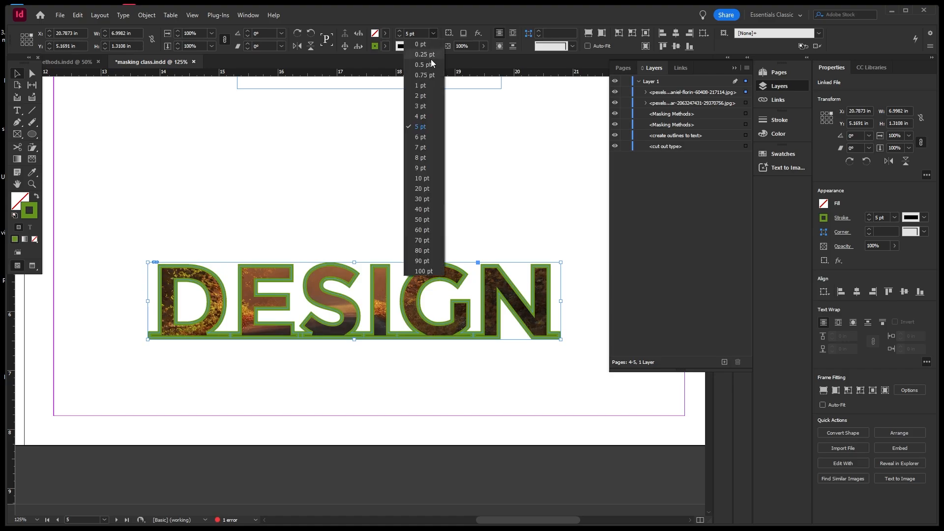
click(424, 105)
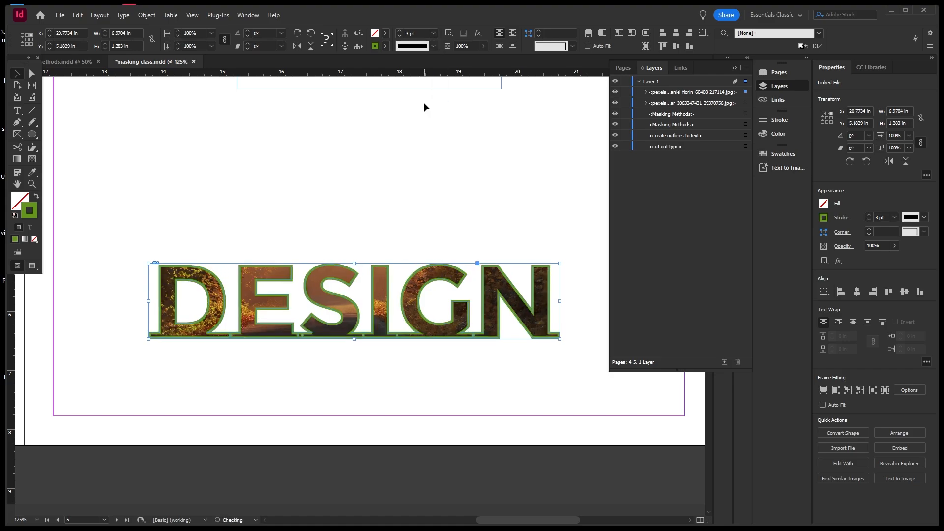
click(433, 34)
click(423, 127)
click(391, 155)
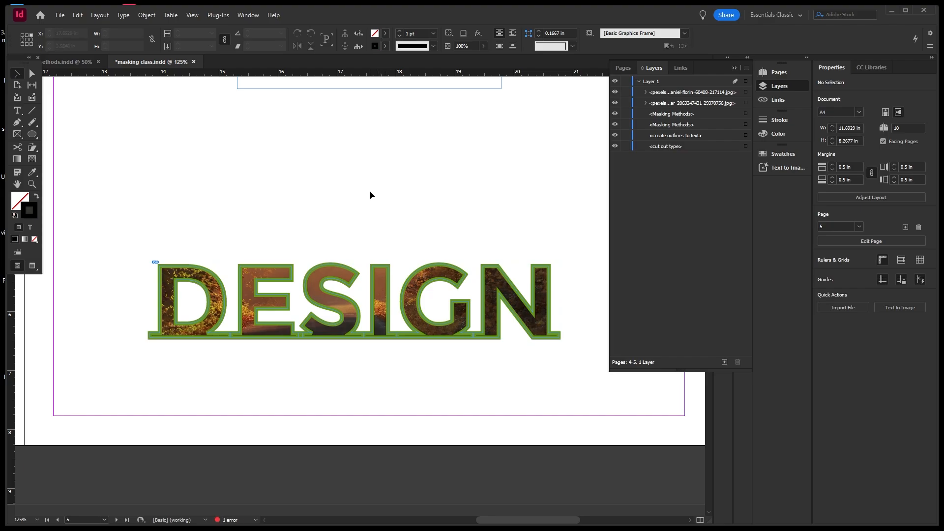
scroll(370, 196, down, 2)
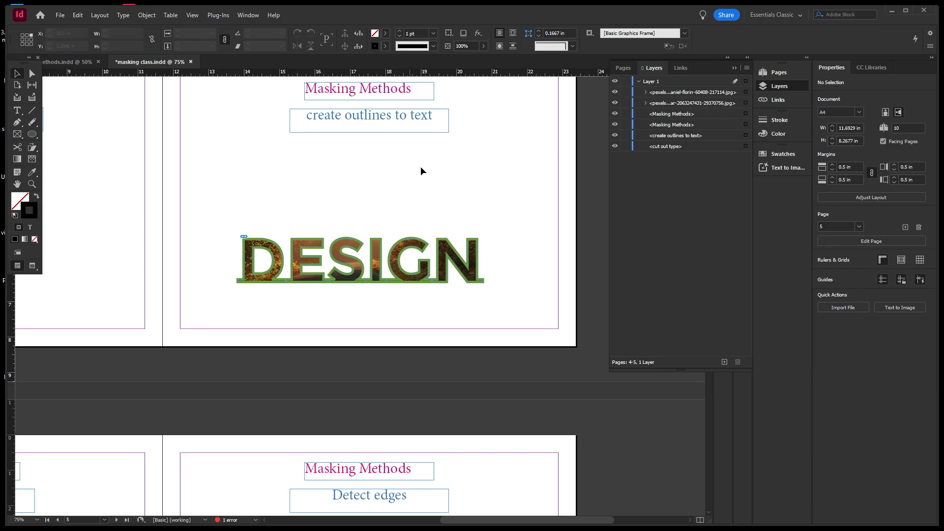
Save the document.
scroll(480, 170, down, 2)
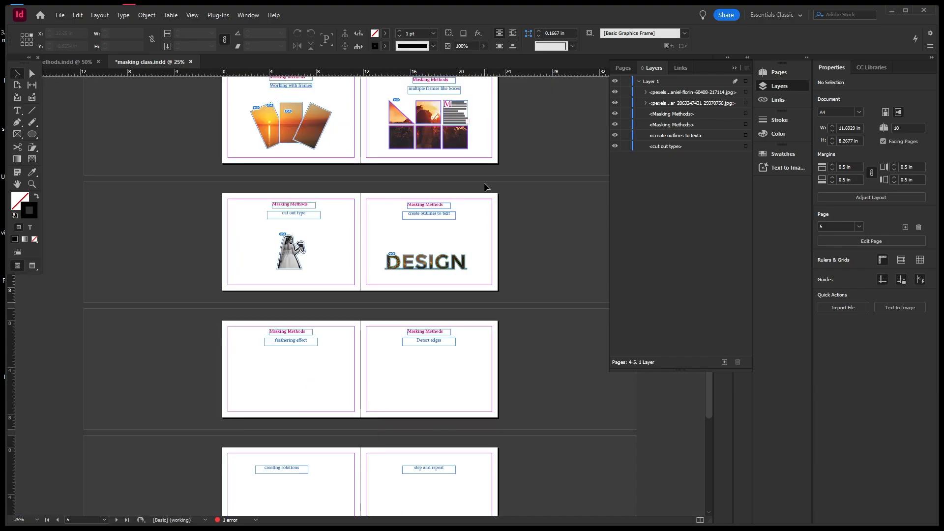
key(ctrl+s)
scroll(281, 367, up, 1)
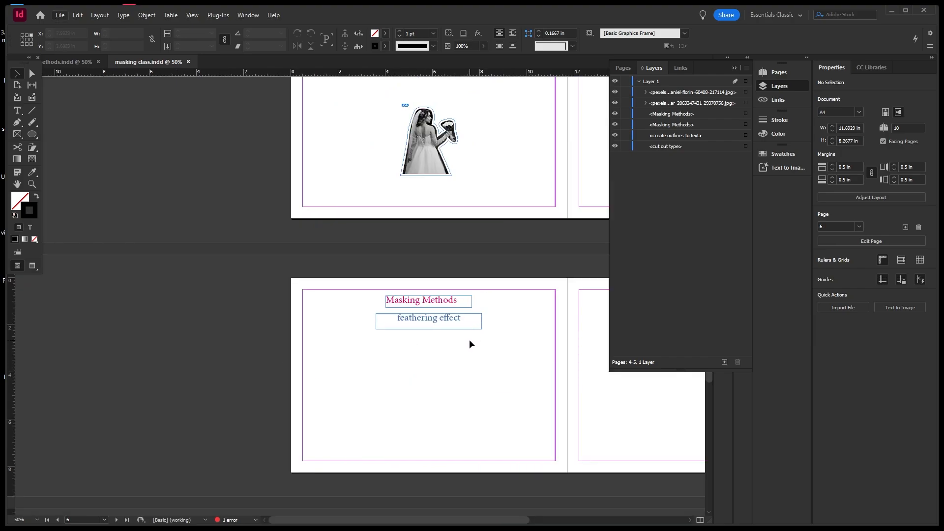
Place pexels-pixabay-261960.jpg on the feathering effect page at 3.3467 × 5.0133 in.
key(h)
key(Escape)
key(h)
drag(470, 342, 443, 274)
click(60, 15)
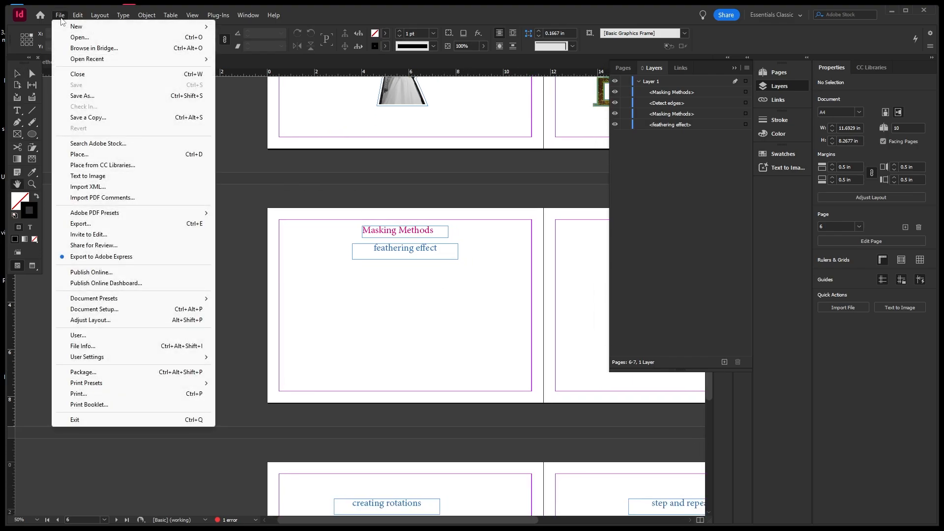
click(79, 155)
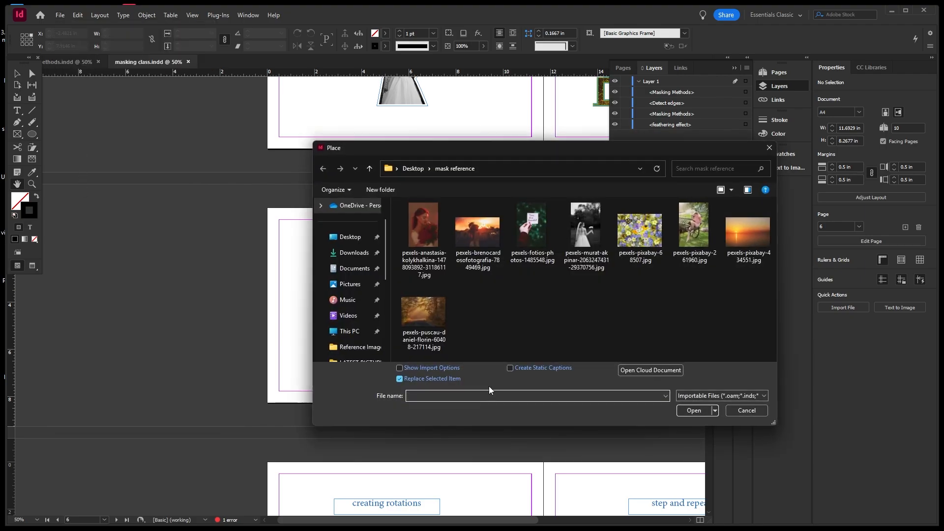
click(695, 244)
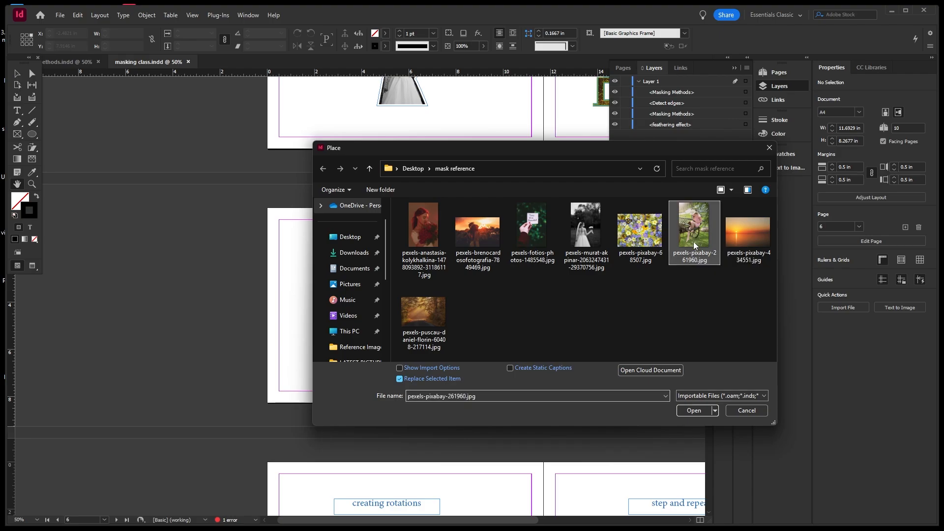
click(692, 412)
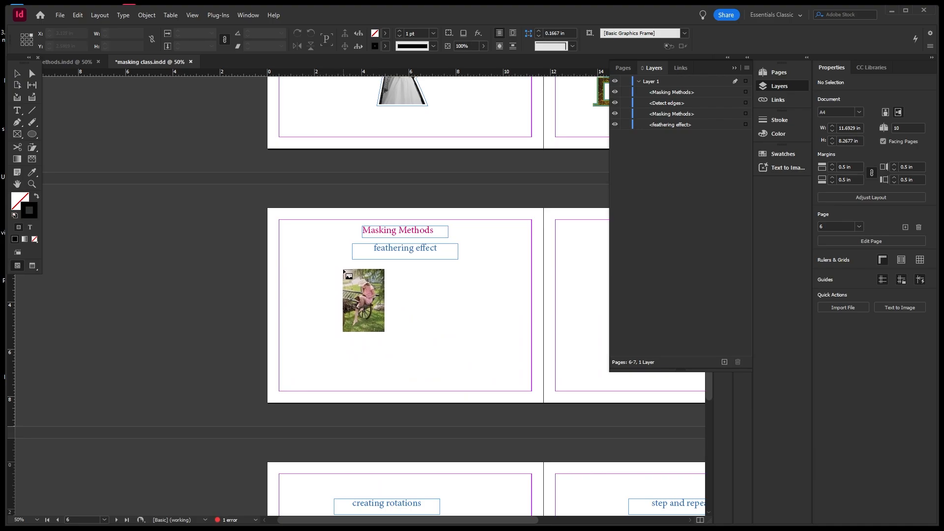
mouse_move(352, 268)
mouse_down()
mouse_move(447, 311)
mouse_move(432, 290)
mouse_up()
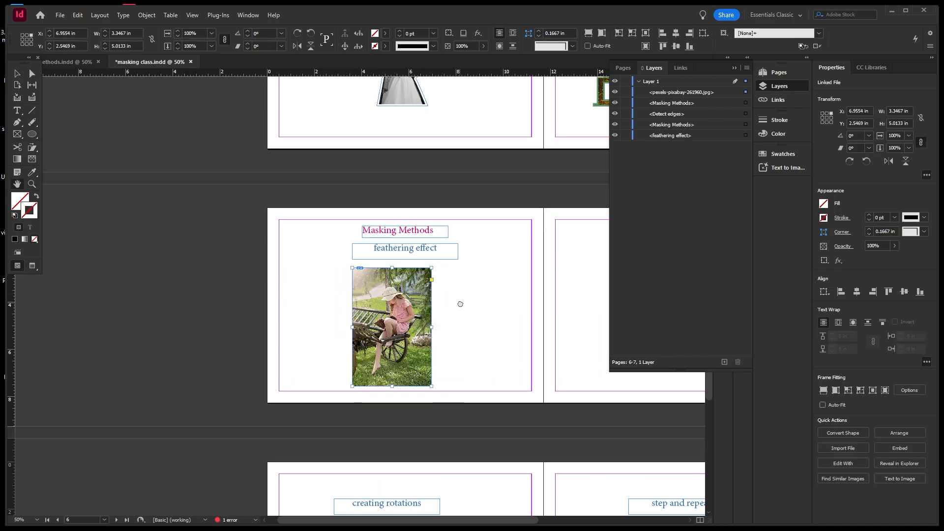
Reselect the placed cart photo on the feathering effect page.
scroll(422, 326, up, 1)
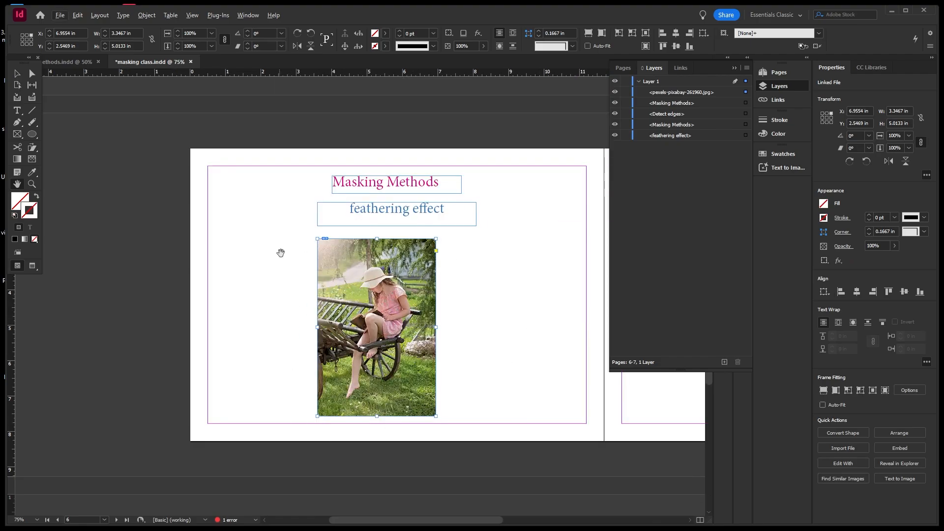
click(18, 74)
right_click(351, 256)
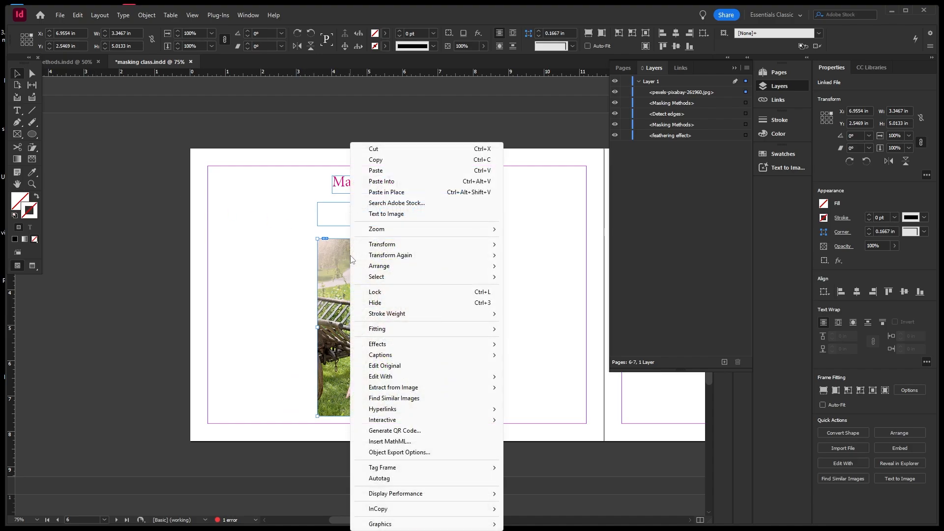
mouse_move(399, 346)
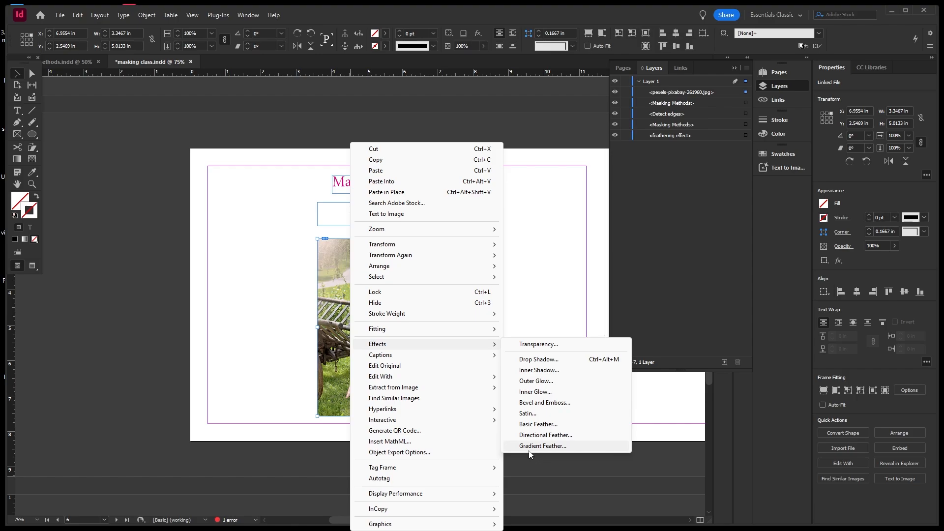
click(283, 262)
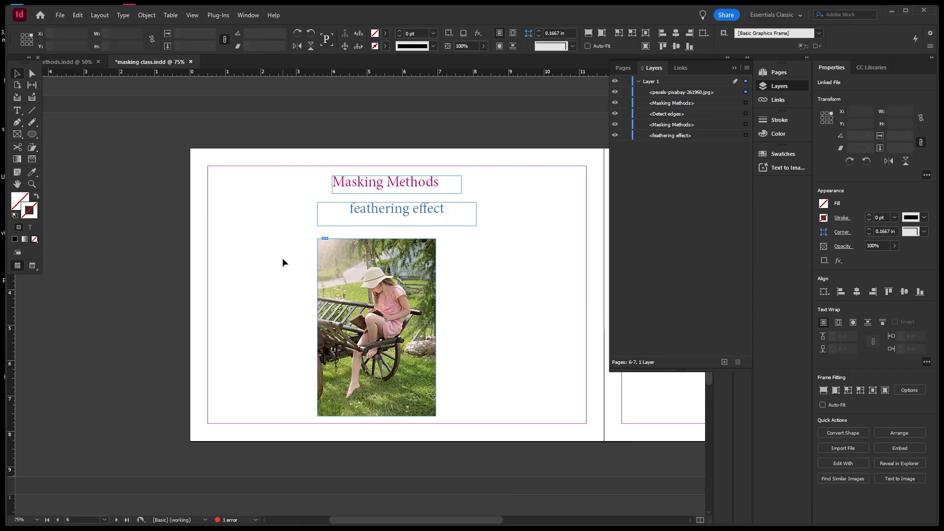
click(355, 264)
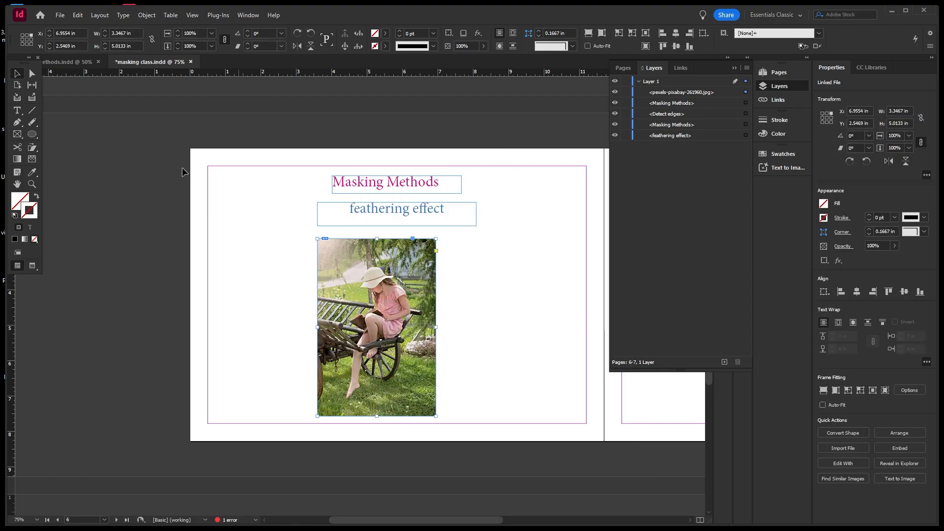
Try horizontal gradient feathers across the photo, undoing each one.
click(32, 160)
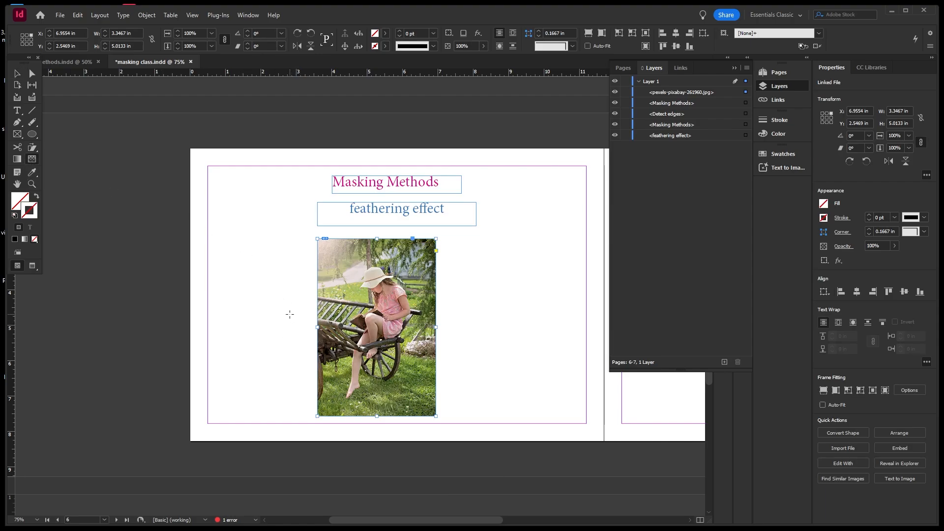
drag(312, 315, 365, 317)
key(ctrl+z)
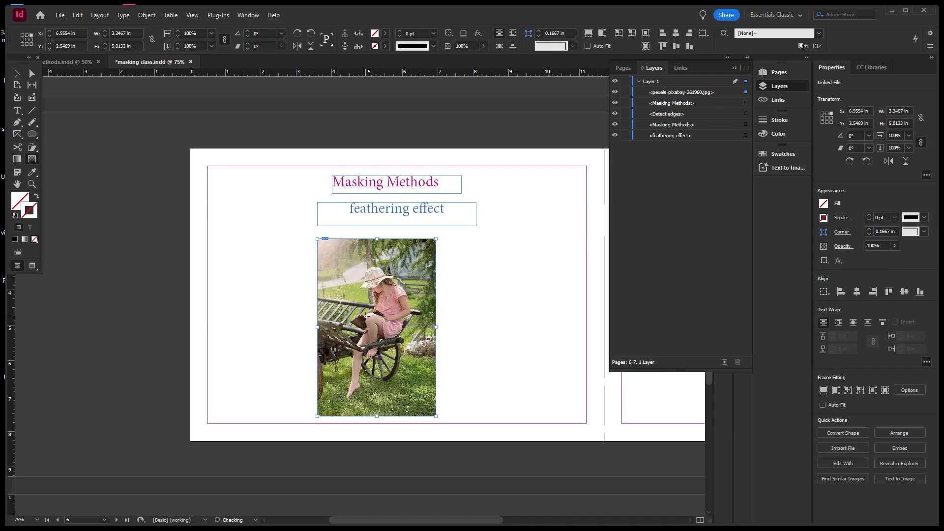
drag(440, 297, 445, 298)
drag(423, 297, 423, 298)
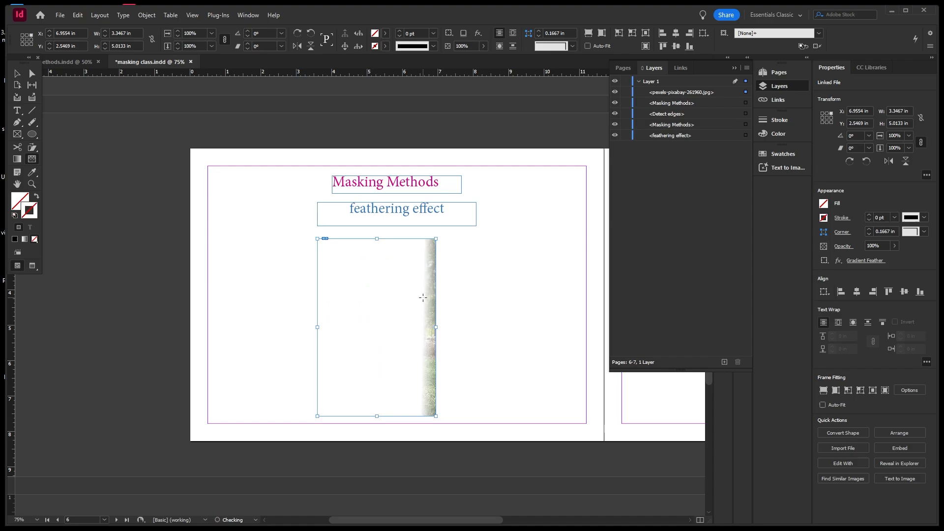
key(ctrl+z)
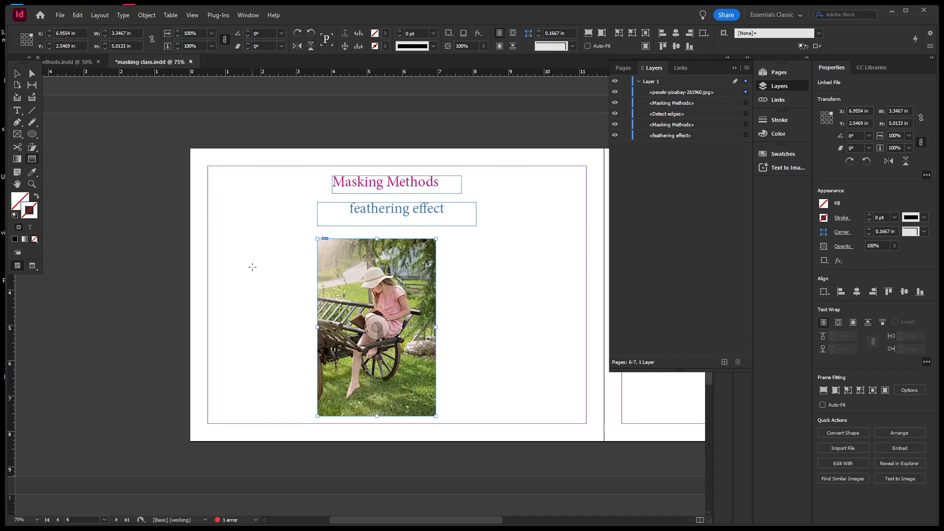
drag(310, 303, 406, 309)
key(ctrl+z)
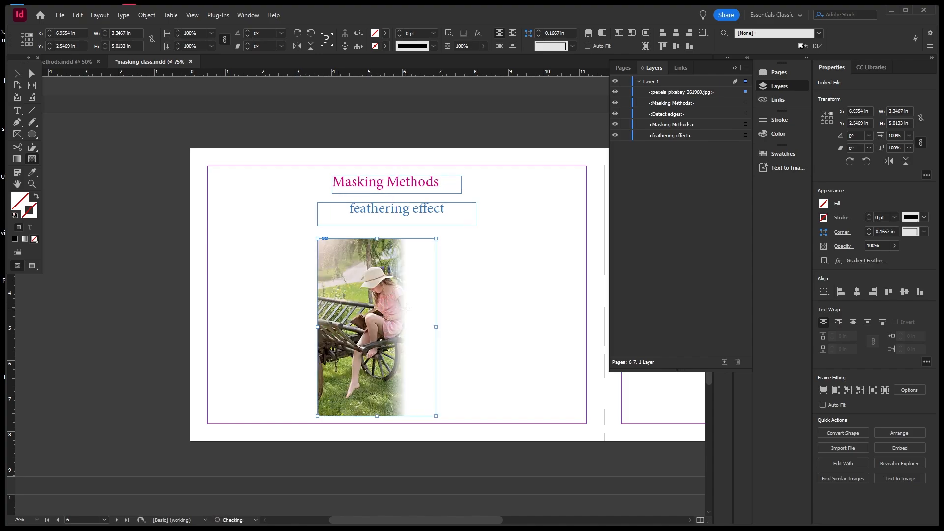
key(ctrl+z)
Try vertical gradient feathers from the photo's bottom and top edges.
drag(383, 422, 386, 350)
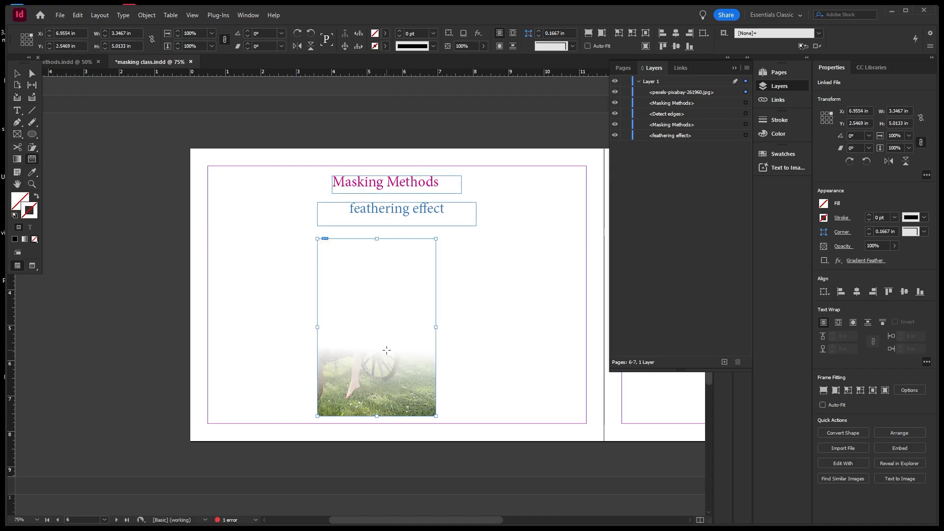
key(ctrl+z)
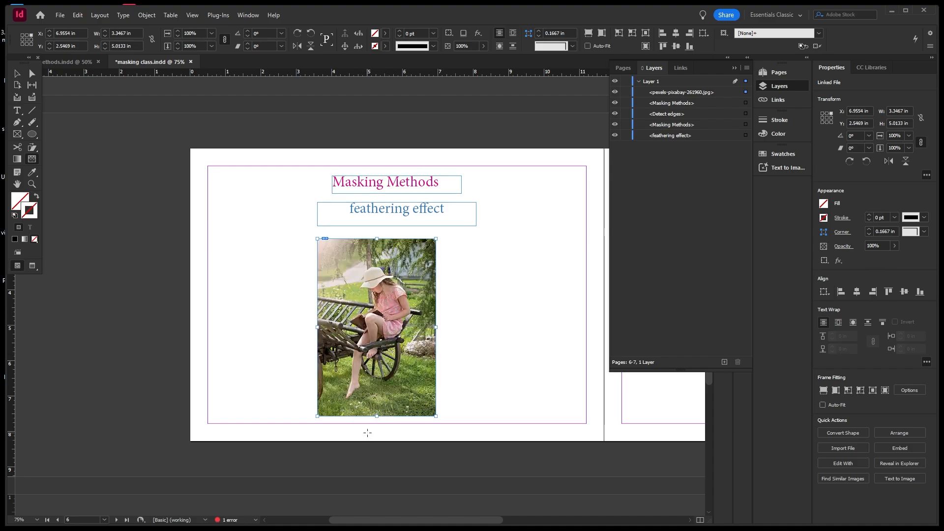
drag(368, 432, 374, 363)
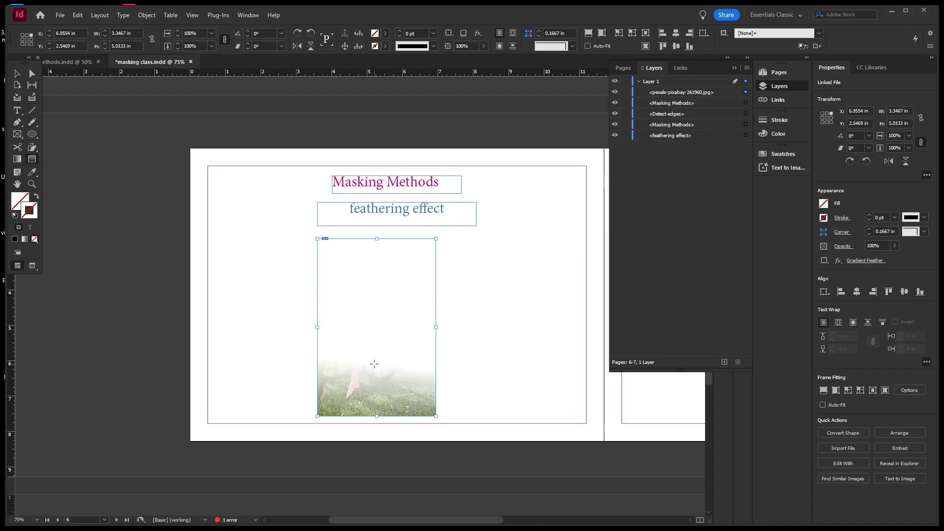
key(ctrl+z)
drag(385, 229, 391, 382)
key(ctrl+z)
key(ctrl+z)
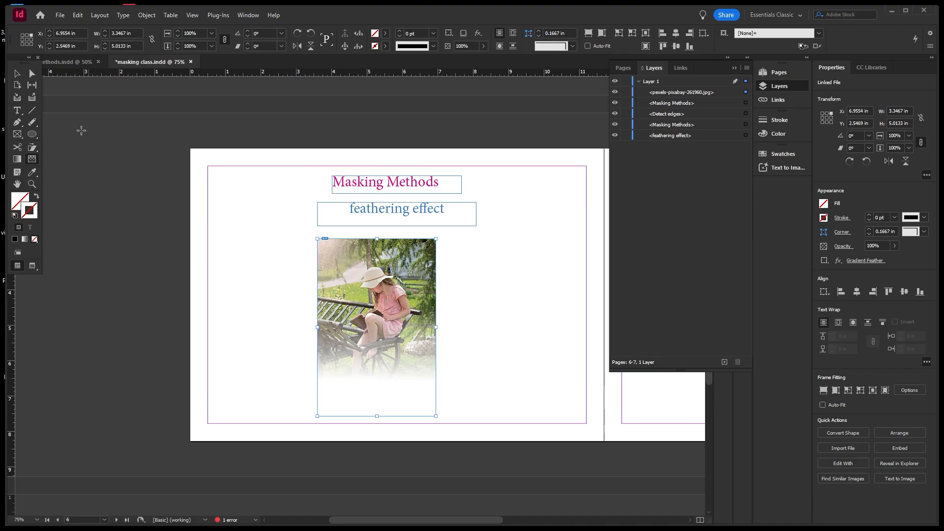
Move the cart photo up inside its frame, then scroll toward the Detect edges page.
click(17, 73)
click(481, 291)
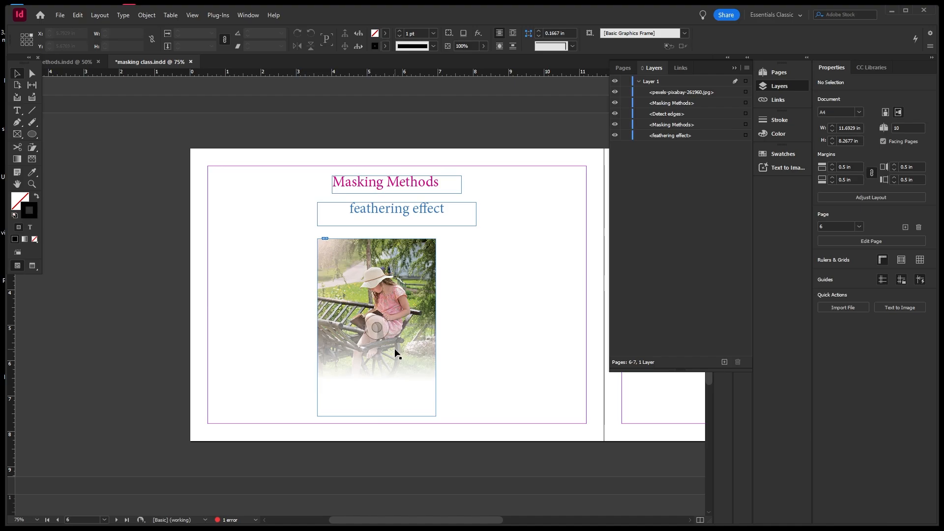
scroll(392, 365, up, 2)
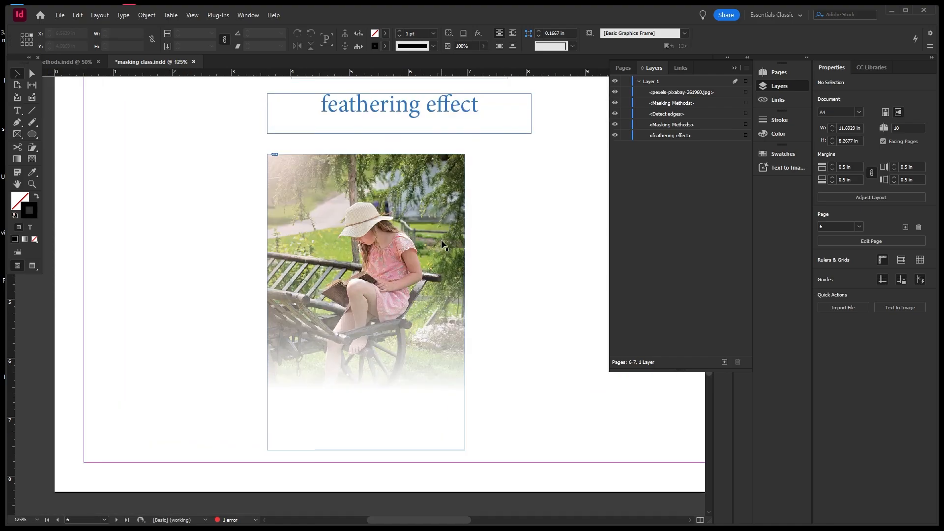
scroll(442, 245, down, 1)
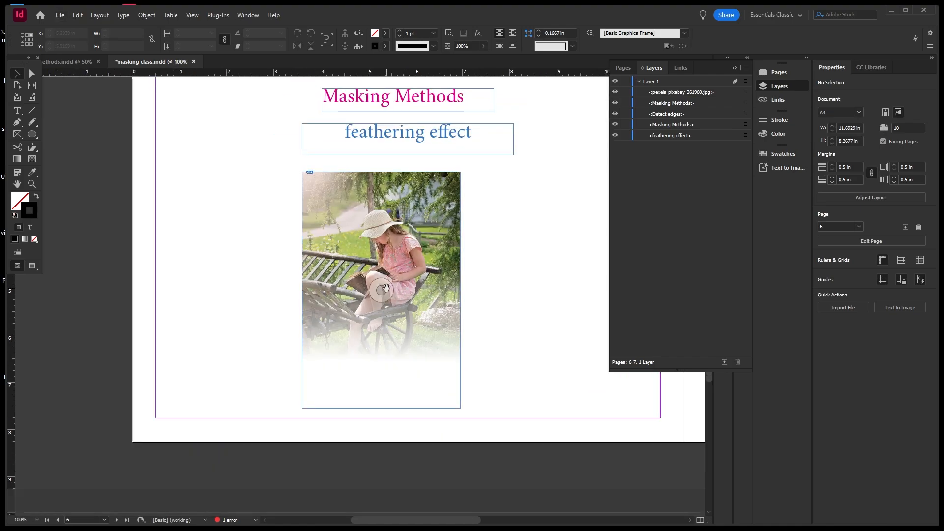
drag(383, 289, 384, 312)
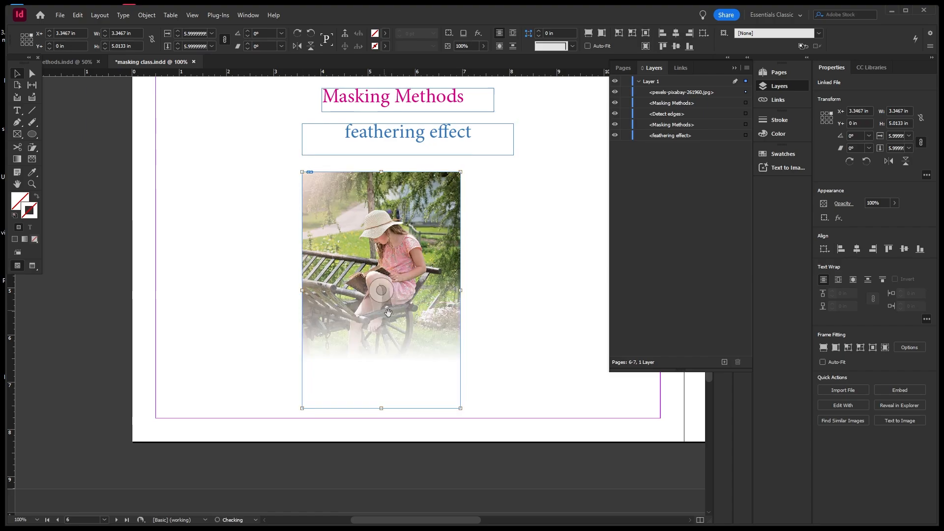
click(500, 311)
scroll(301, 288, down, 2)
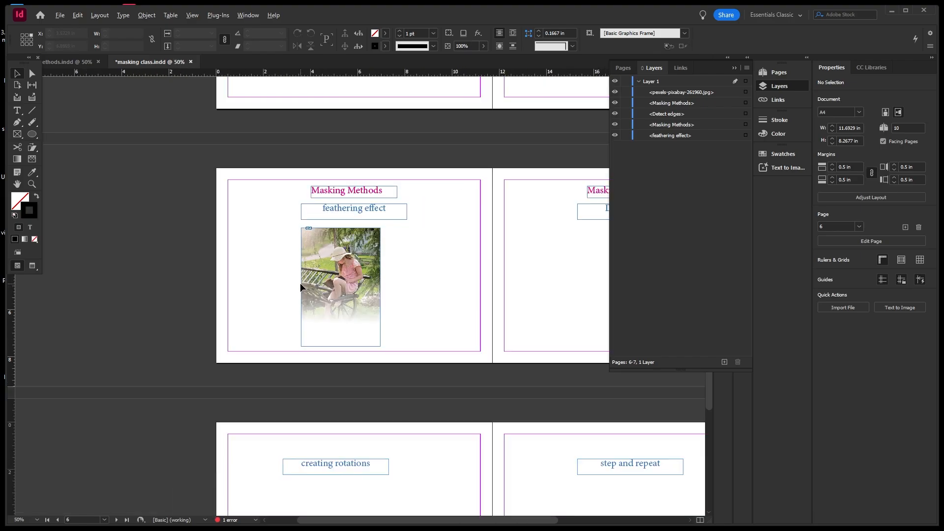
scroll(249, 267, down, 2)
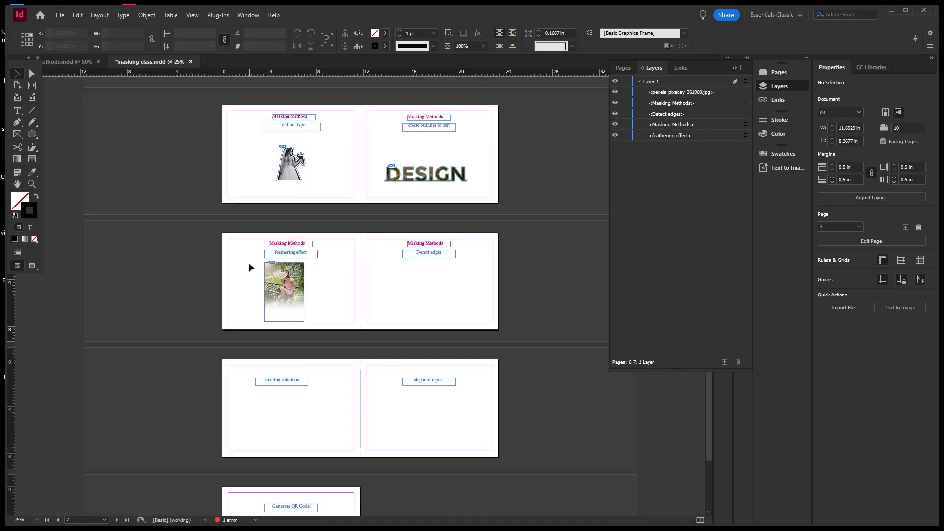
scroll(453, 260, up, 2)
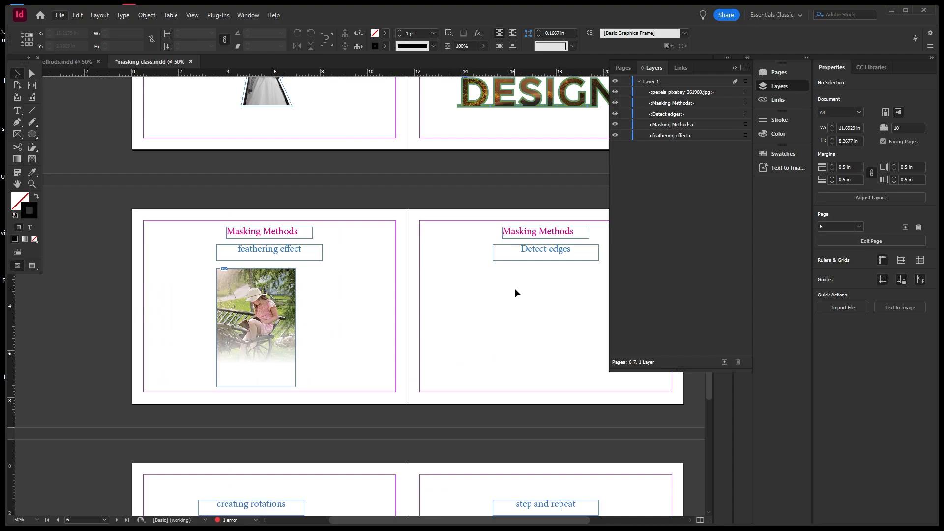
Pan the view across to page 7, the Detect edges page.
key(space)
drag(533, 283, 419, 275)
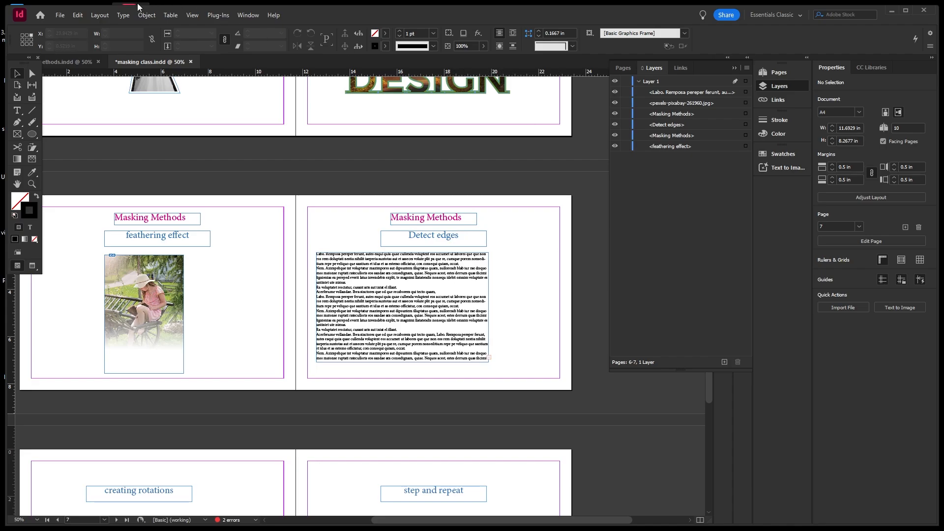
Place baby-mom2.jpg in a 3.3333 in square frame over the placeholder text.
click(61, 17)
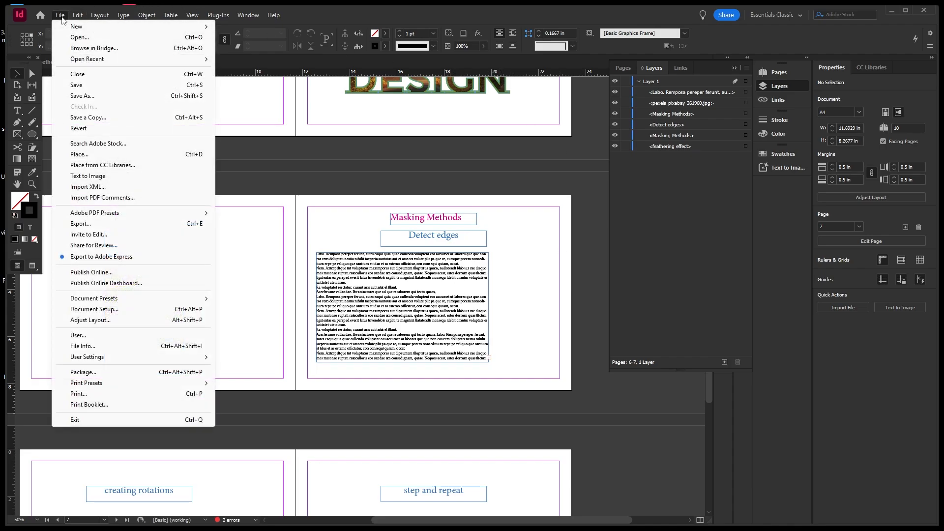
click(85, 155)
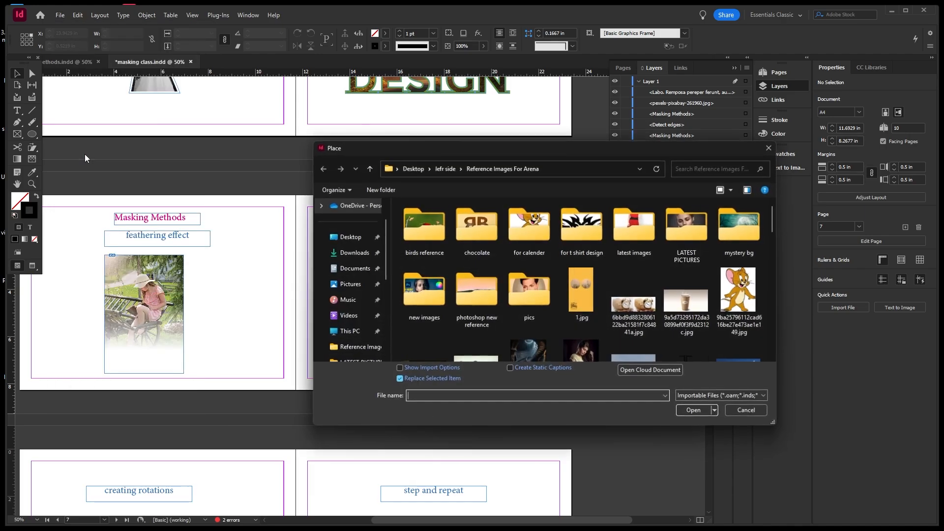
scroll(590, 267, down, 3)
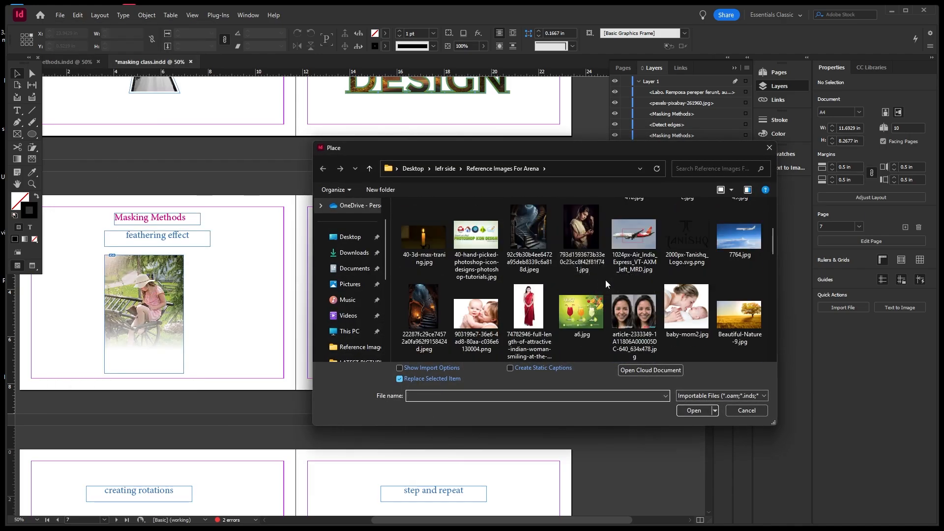
click(687, 309)
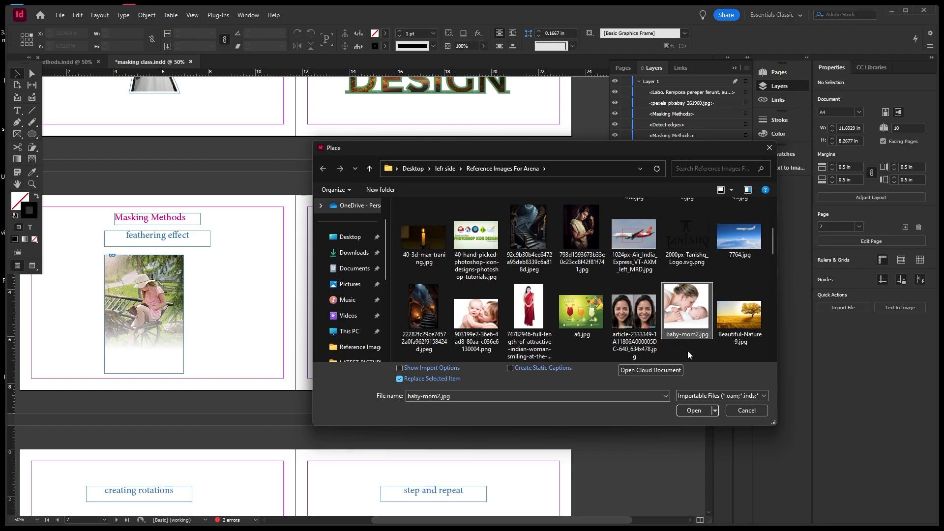
click(689, 410)
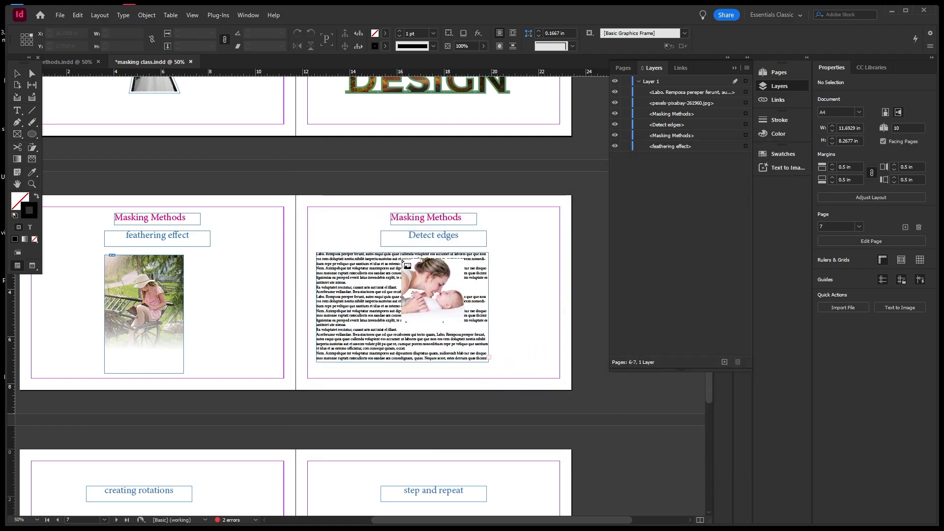
drag(402, 255, 482, 338)
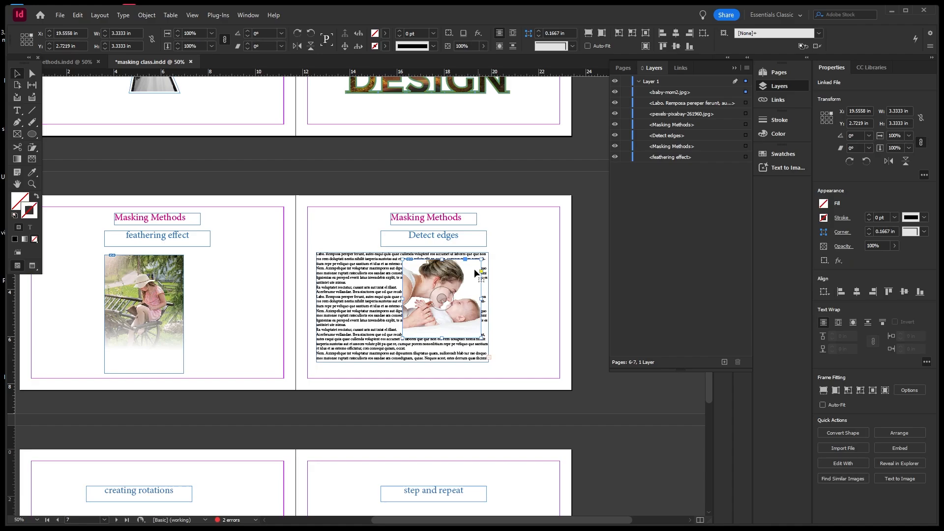
scroll(473, 285, up, 2)
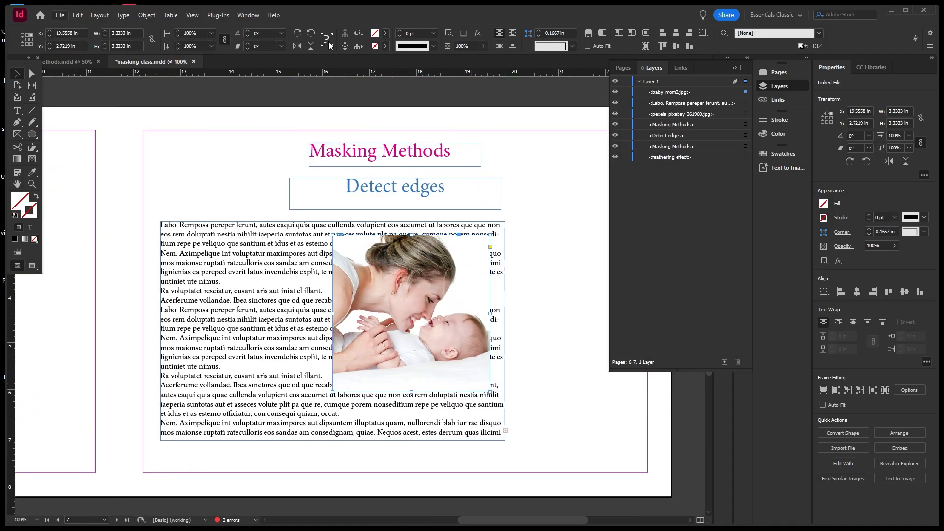
click(148, 16)
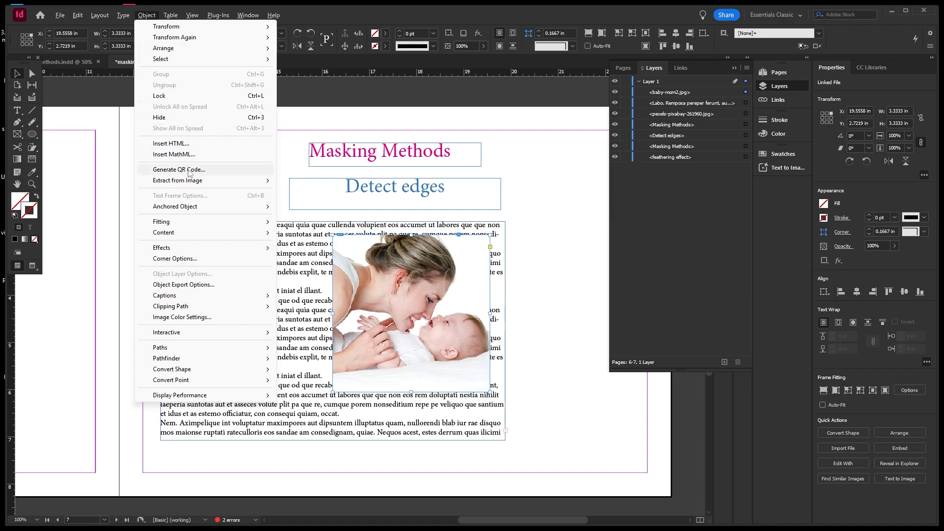
mouse_move(250, 308)
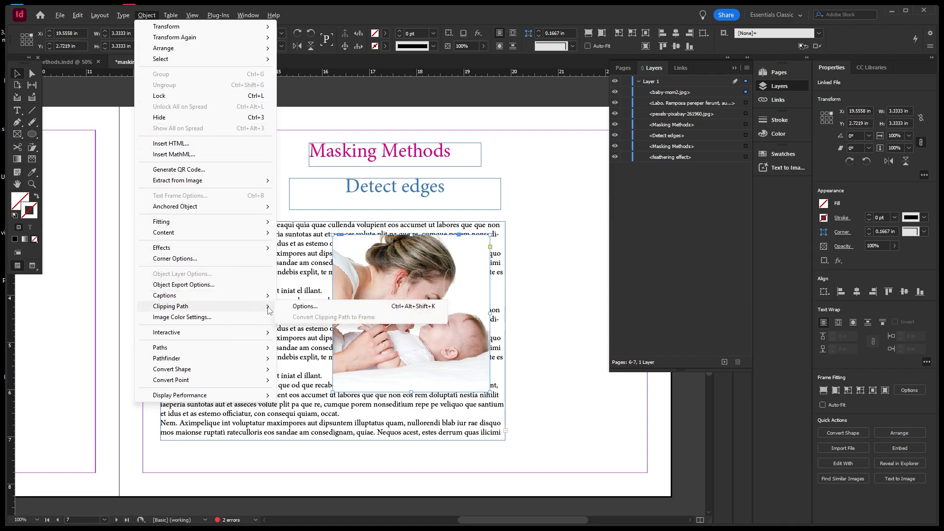
click(291, 307)
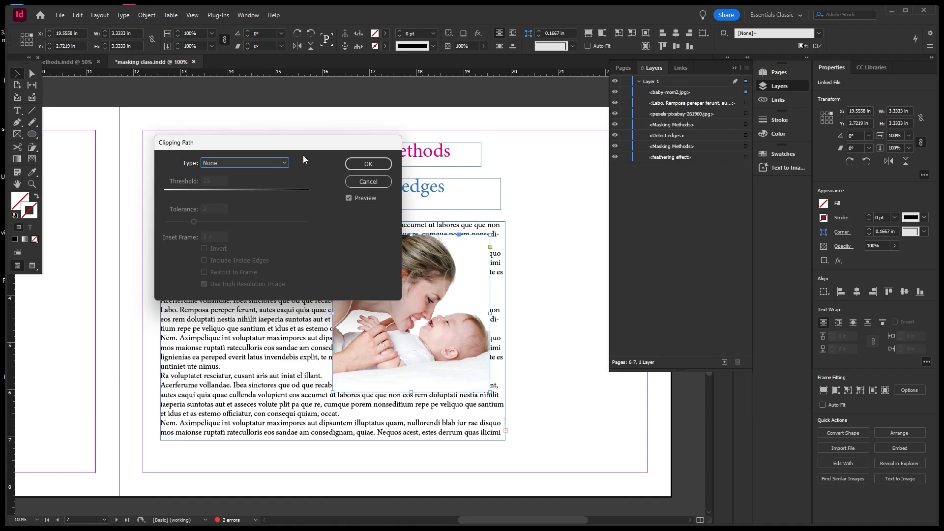
click(284, 163)
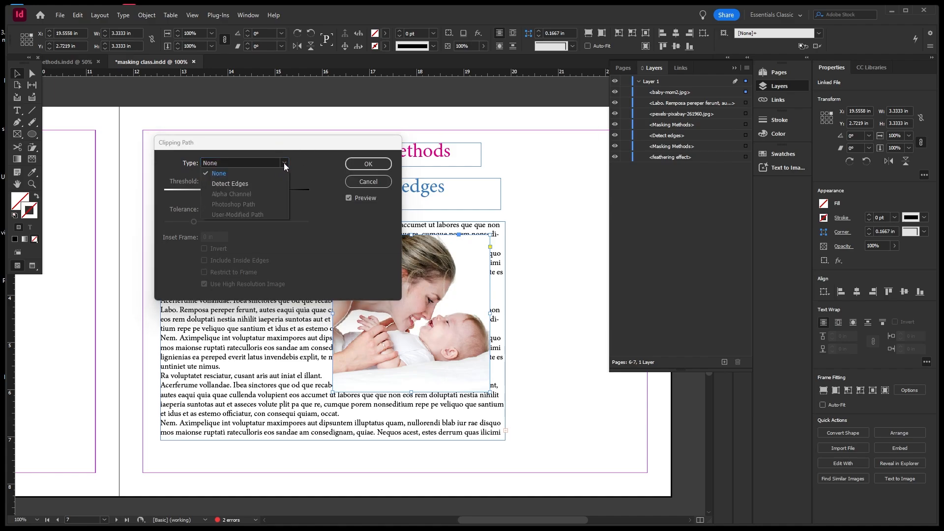
click(240, 183)
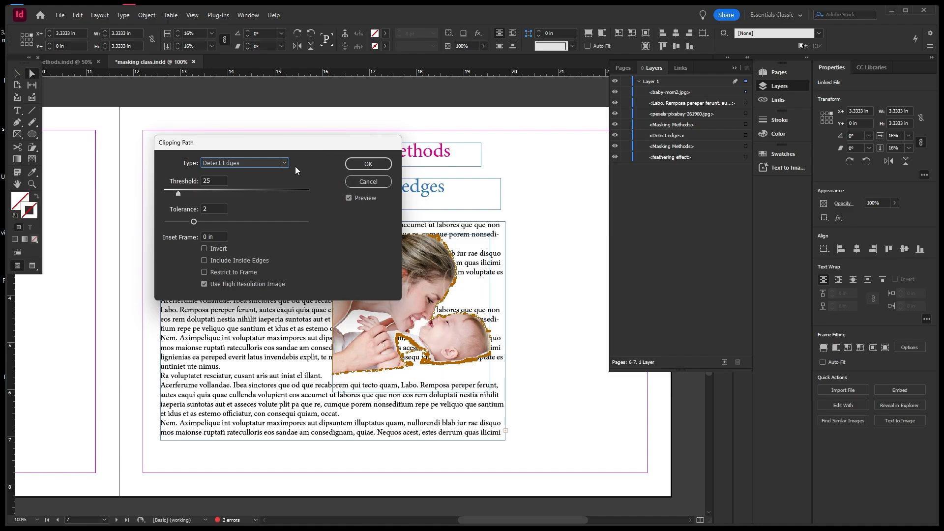
click(368, 185)
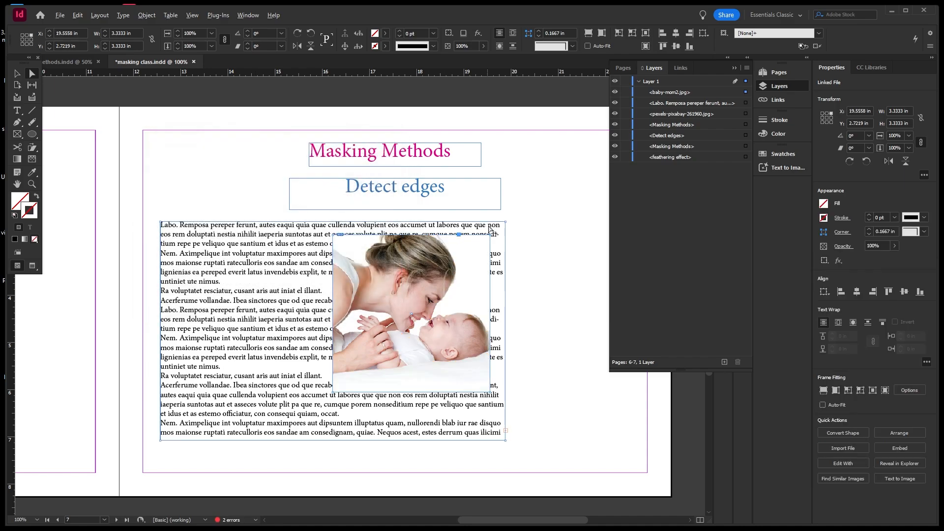
scroll(509, 230, down, 1)
Set the photo's clipping path type to Detect Edges.
scroll(238, 284, up, 1)
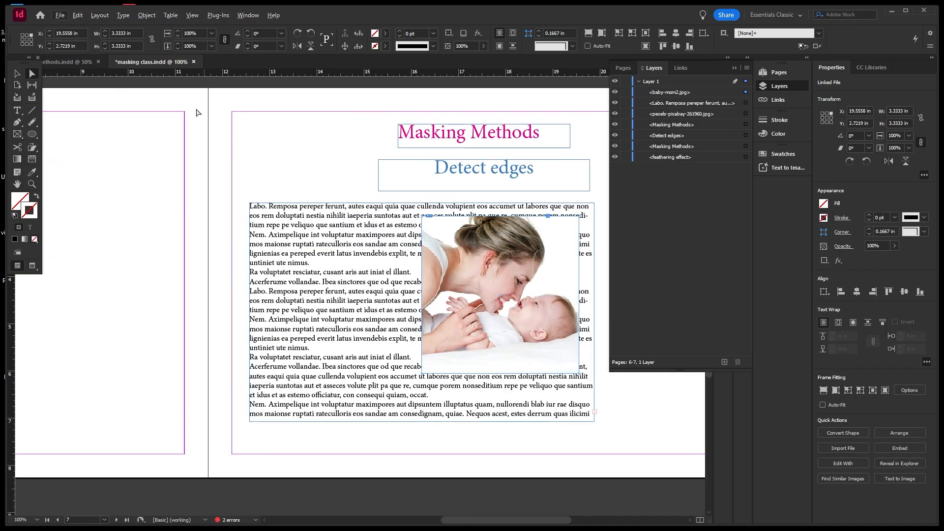
click(147, 15)
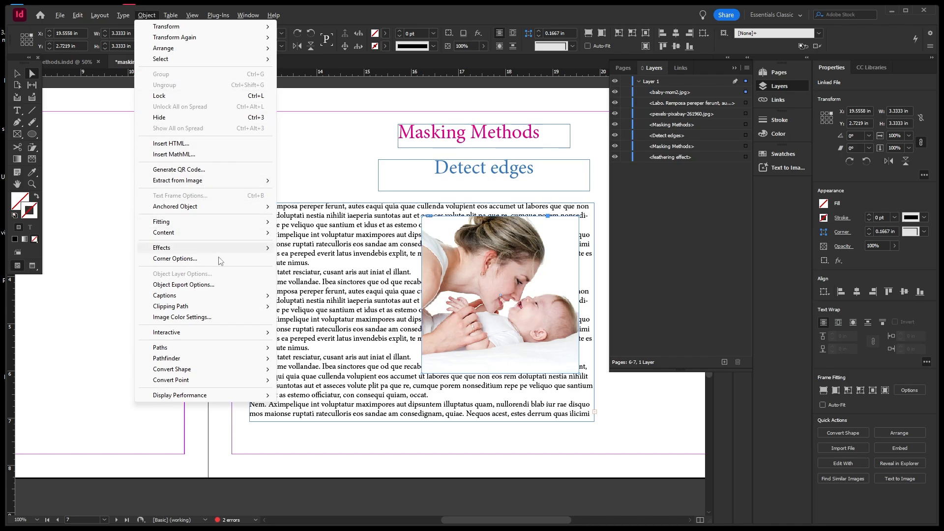
mouse_move(226, 296)
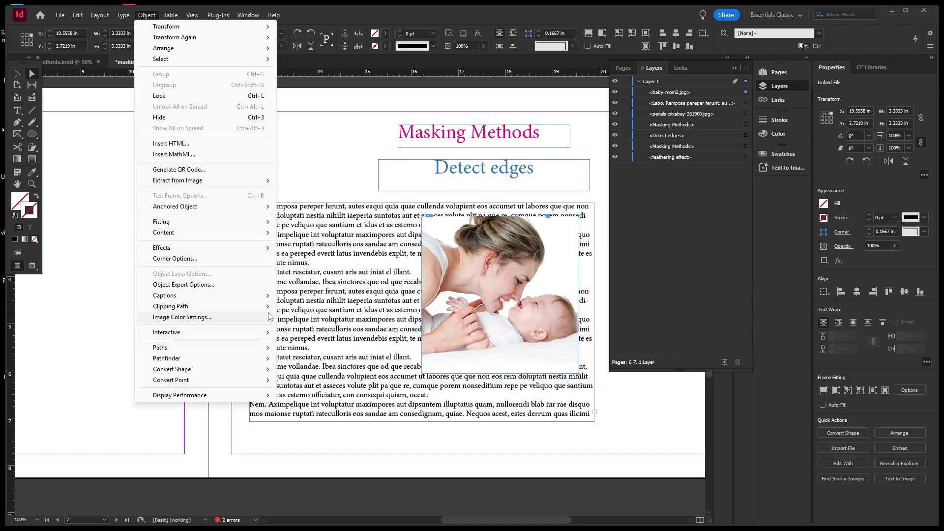
mouse_move(265, 307)
click(301, 306)
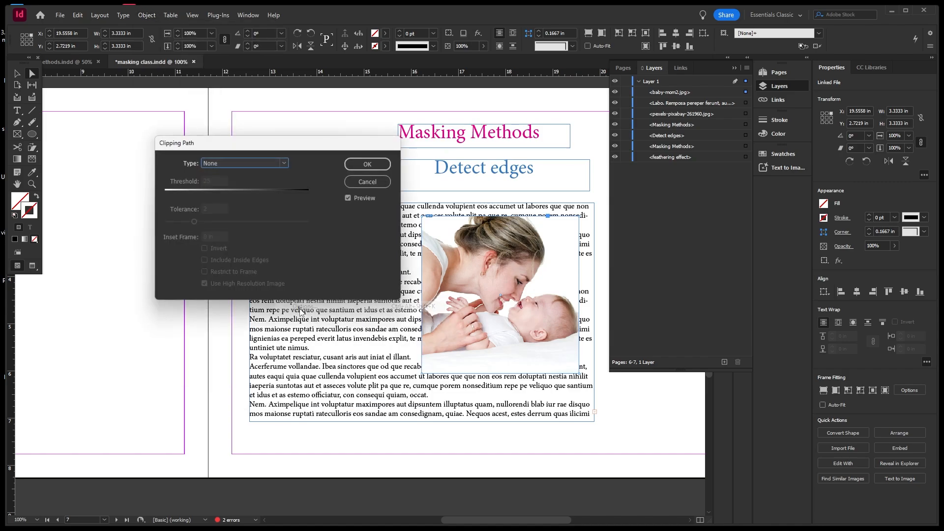
click(284, 162)
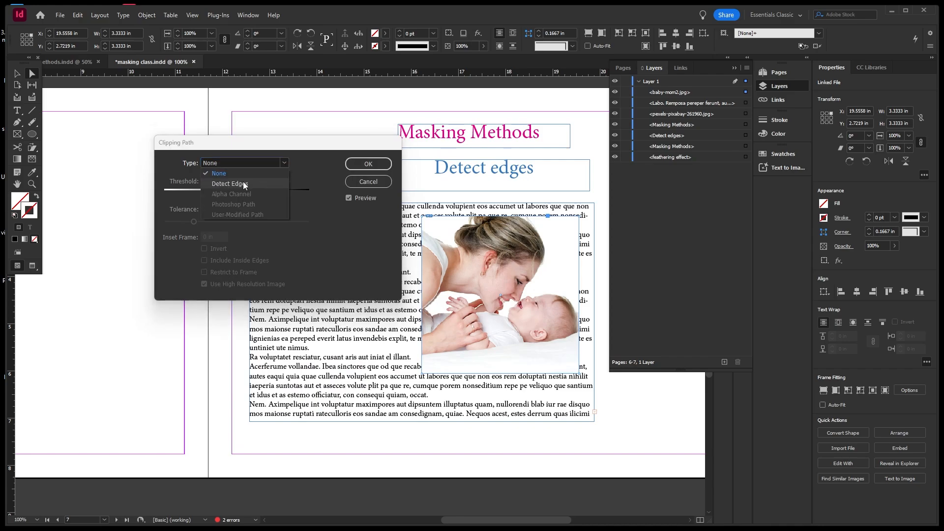
click(243, 184)
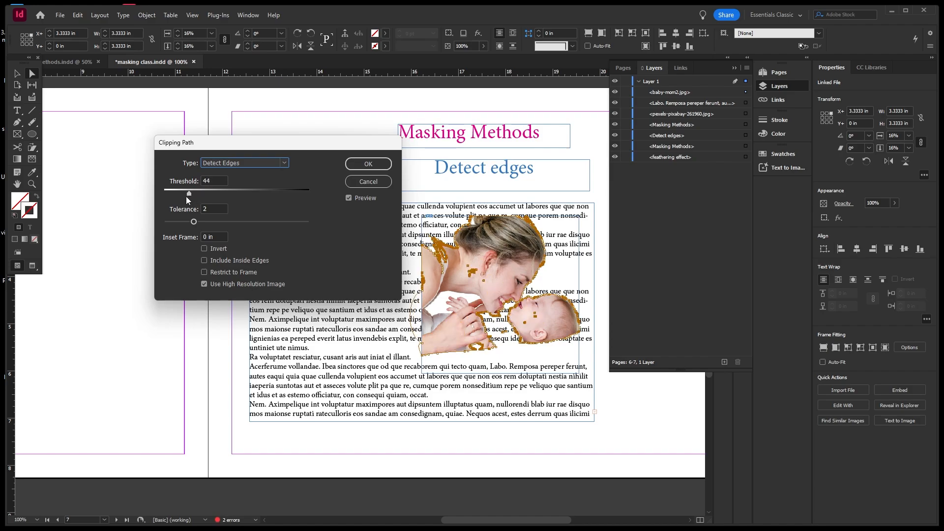
Adjust the clipping path to Threshold 18 and Tolerance about 2.492.
drag(189, 194, 170, 194)
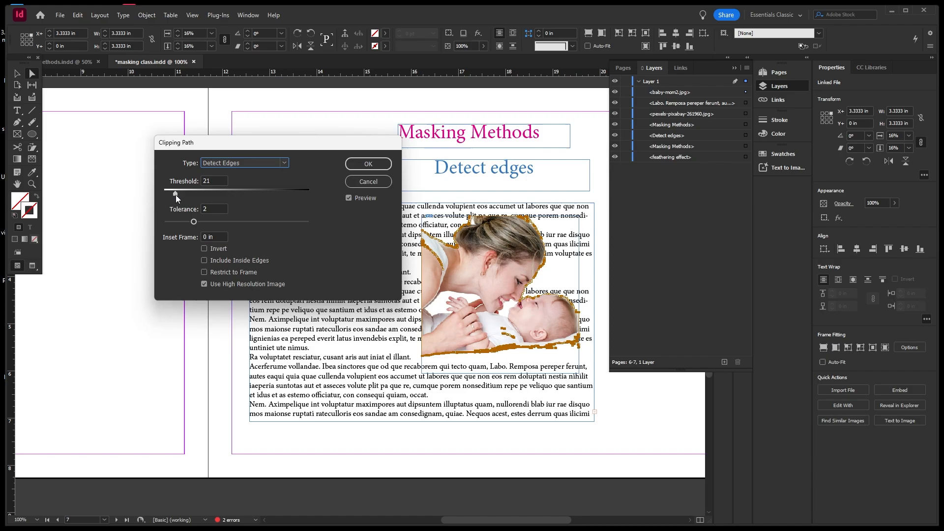
drag(176, 195, 174, 196)
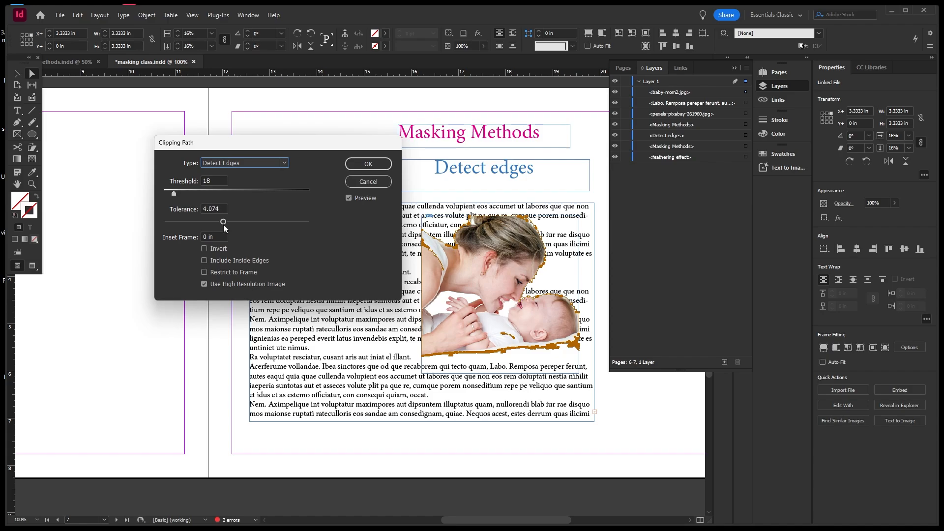
drag(224, 226, 192, 226)
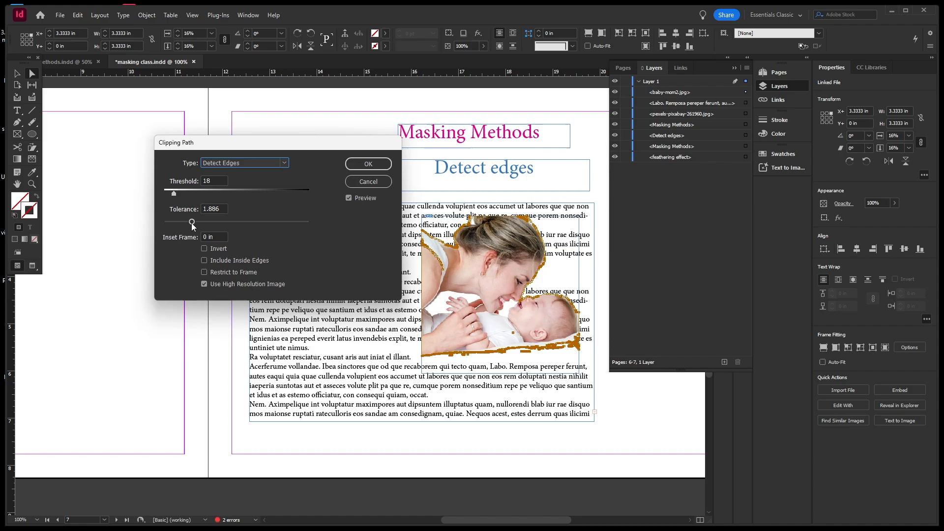
drag(192, 226, 201, 240)
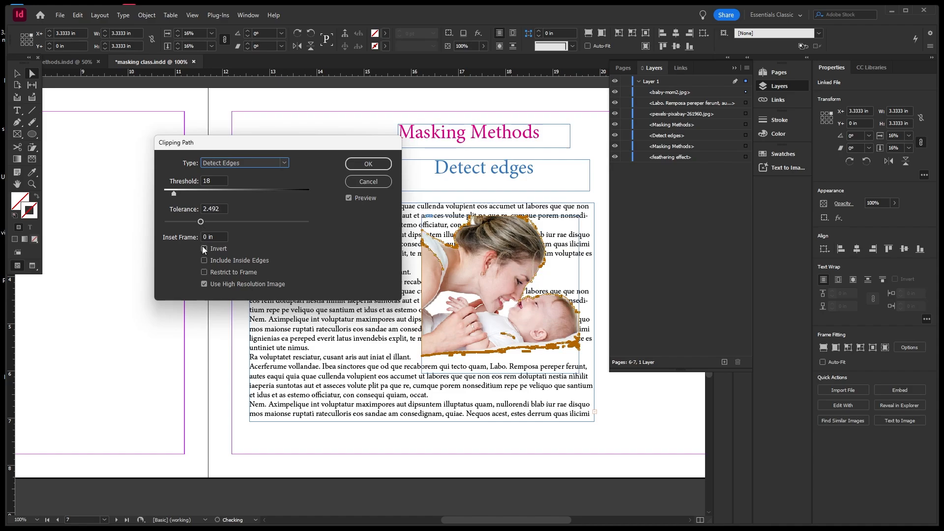
Test Invert and Include Inside Edges while varying tolerance, then turn both off.
click(203, 249)
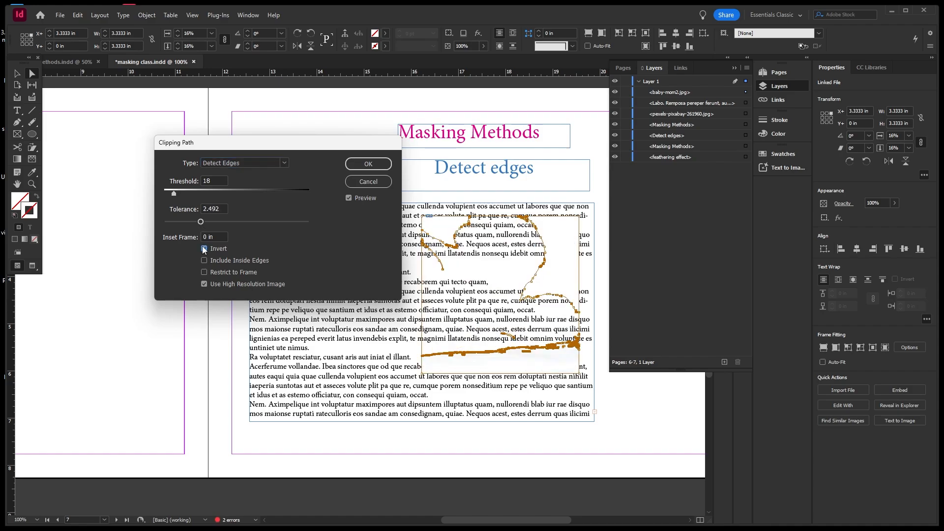
click(205, 249)
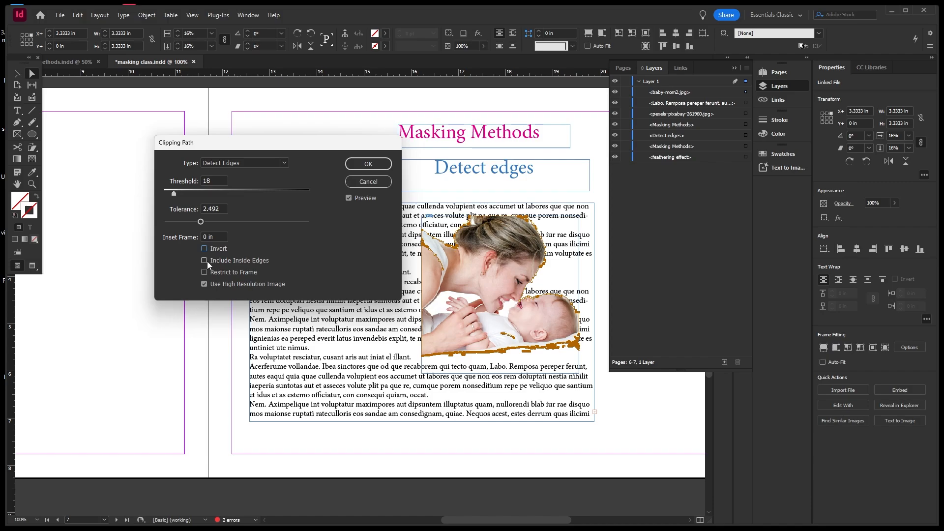
click(206, 261)
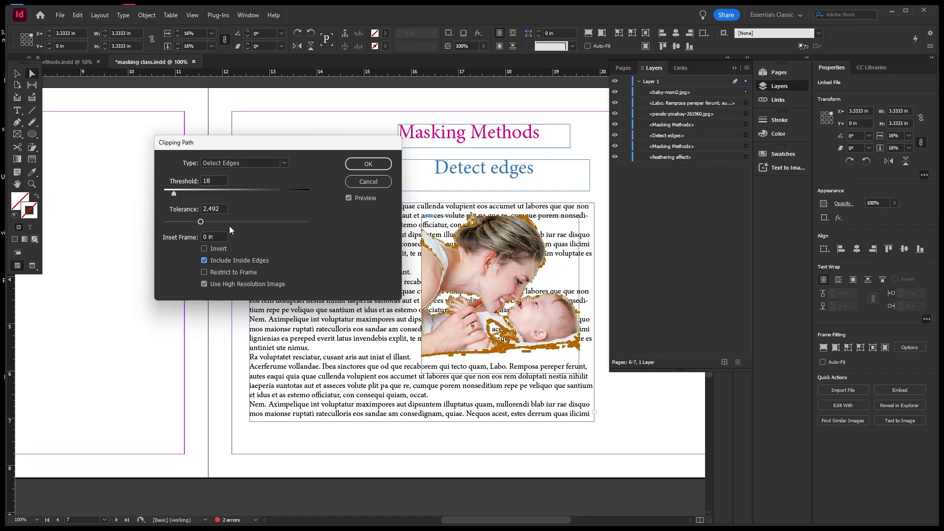
drag(199, 221, 191, 221)
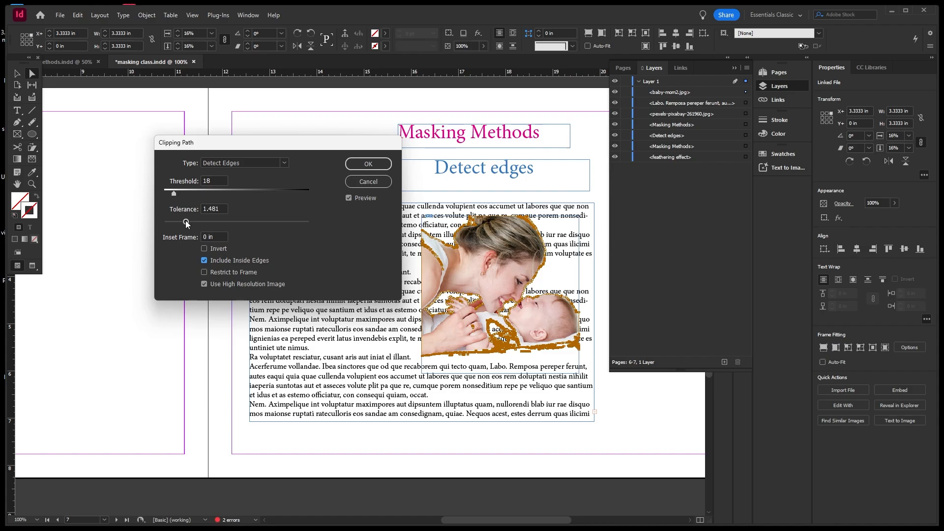
drag(210, 221, 180, 224)
click(205, 261)
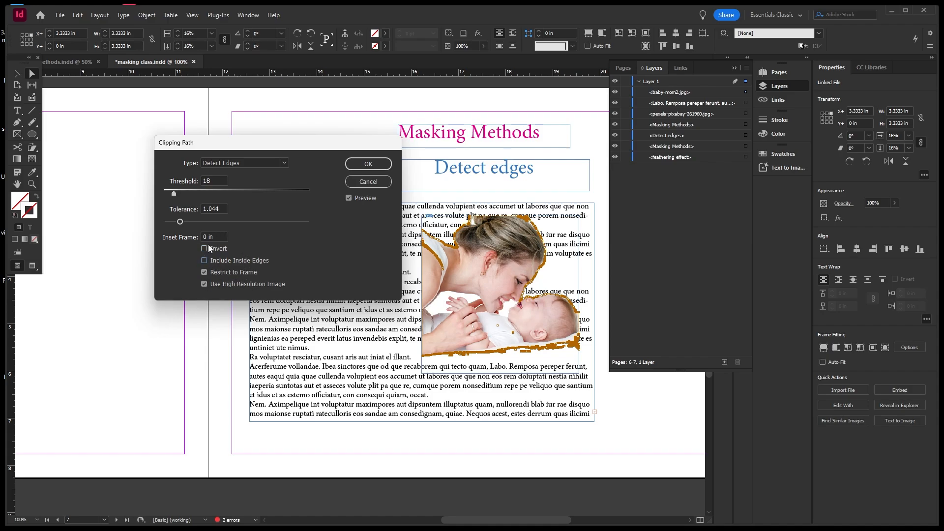
Settle on Threshold 17 and Tolerance 1.414, then apply the clipping path.
drag(180, 222, 181, 223)
drag(175, 193, 176, 193)
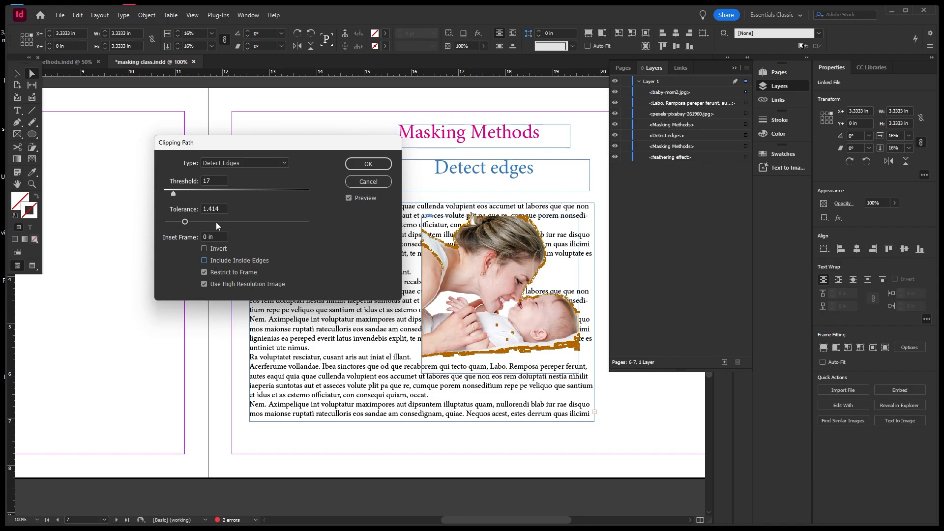
click(372, 164)
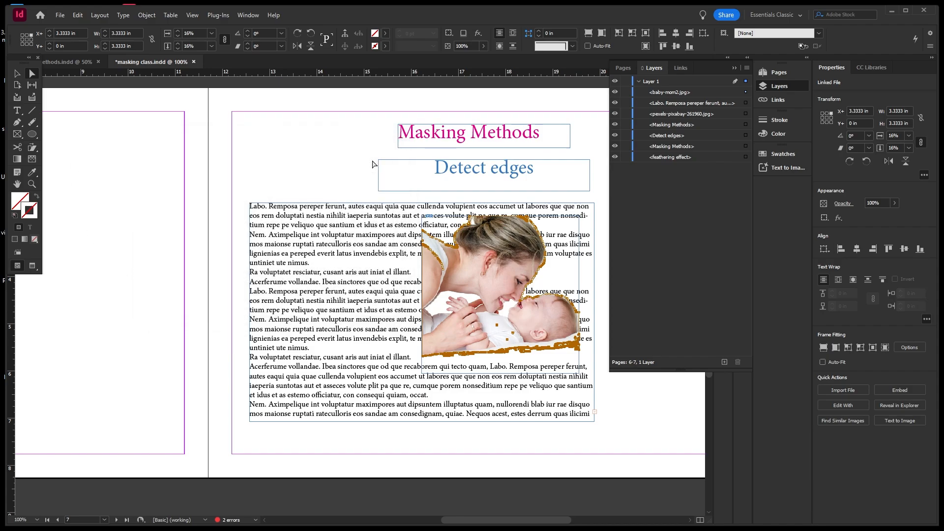
Undo the trial moves so the mother-and-baby photo is back in place, then pick the body text frame's Layers row.
click(331, 156)
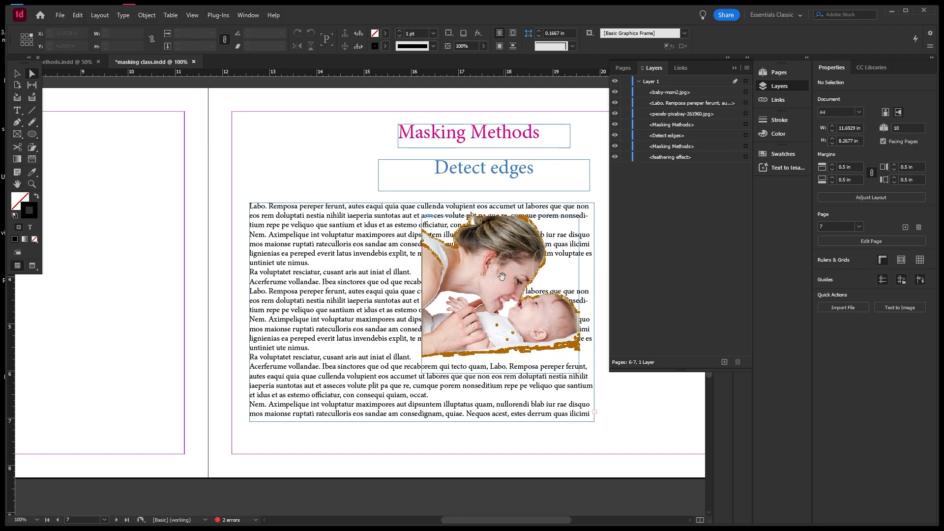
click(494, 256)
drag(506, 253, 336, 317)
key(ctrl+z)
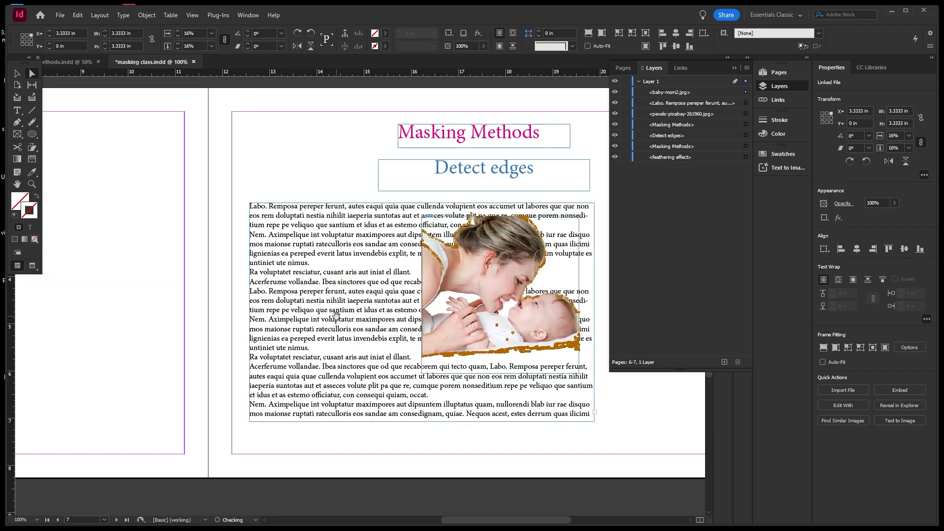
key(Escape)
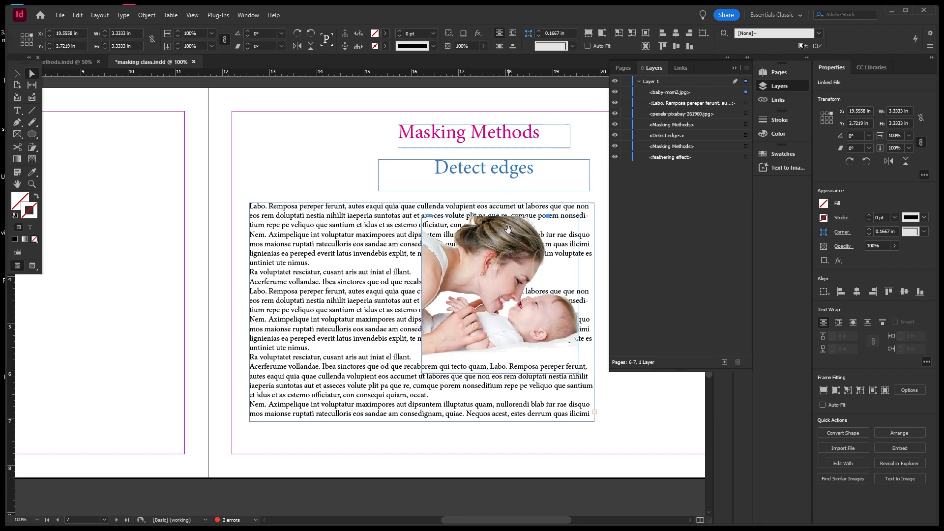
drag(509, 229, 338, 295)
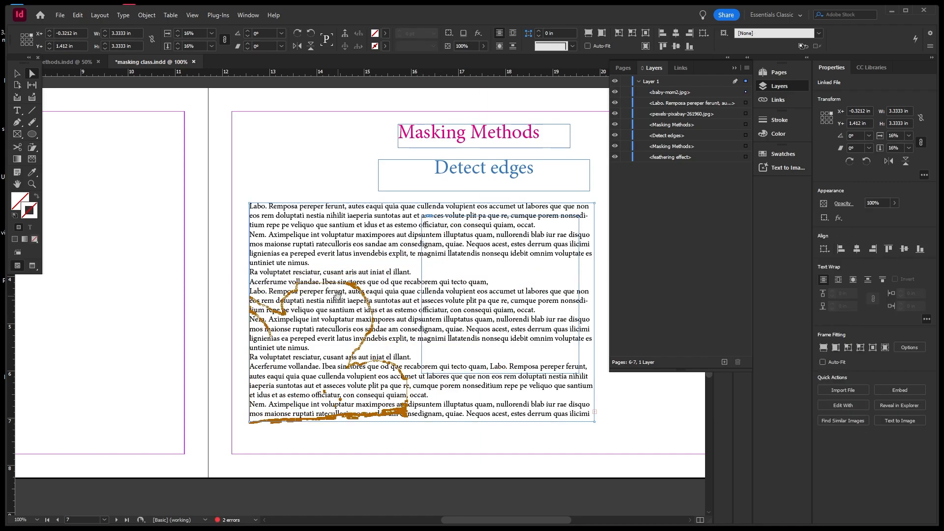
click(516, 287)
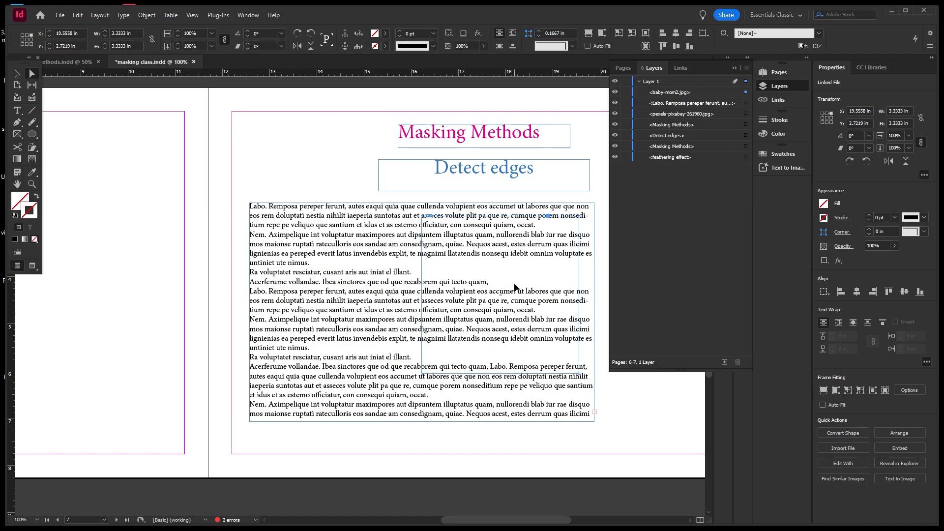
key(ctrl+z)
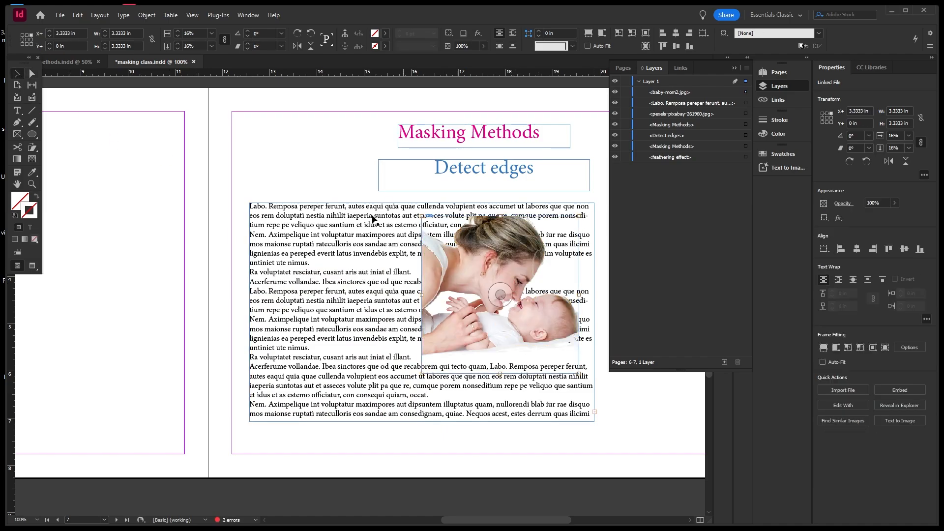
click(377, 221)
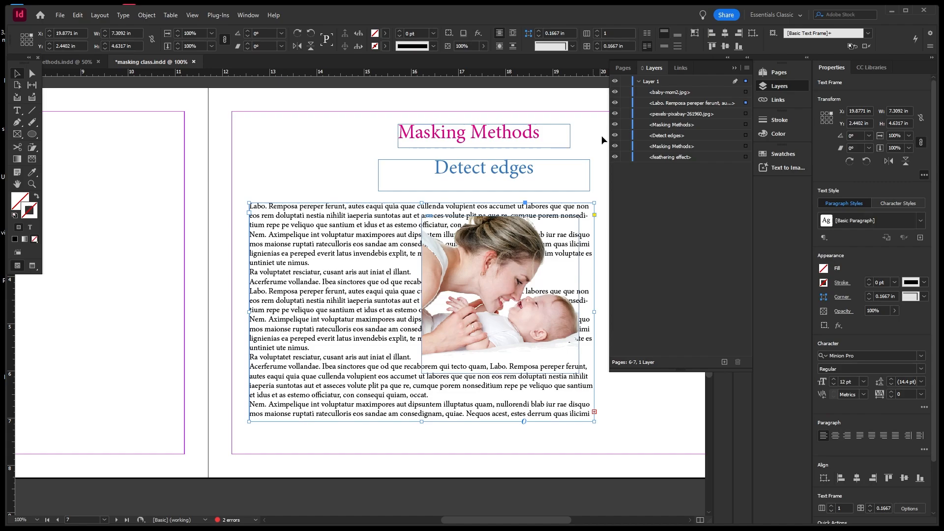
click(623, 104)
Lock the body text frame and drag the photo frame to the text's lower-left corner.
click(622, 105)
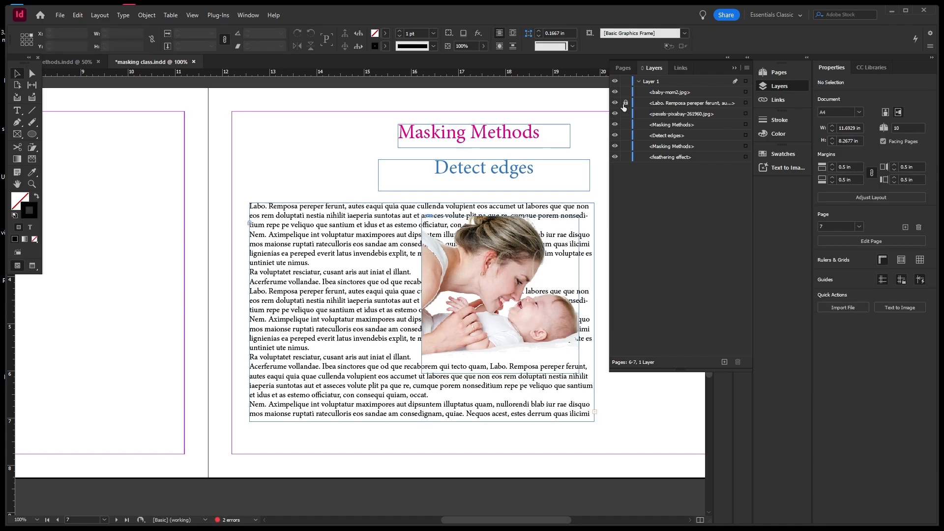
drag(598, 201, 449, 321)
drag(516, 244, 344, 294)
click(207, 289)
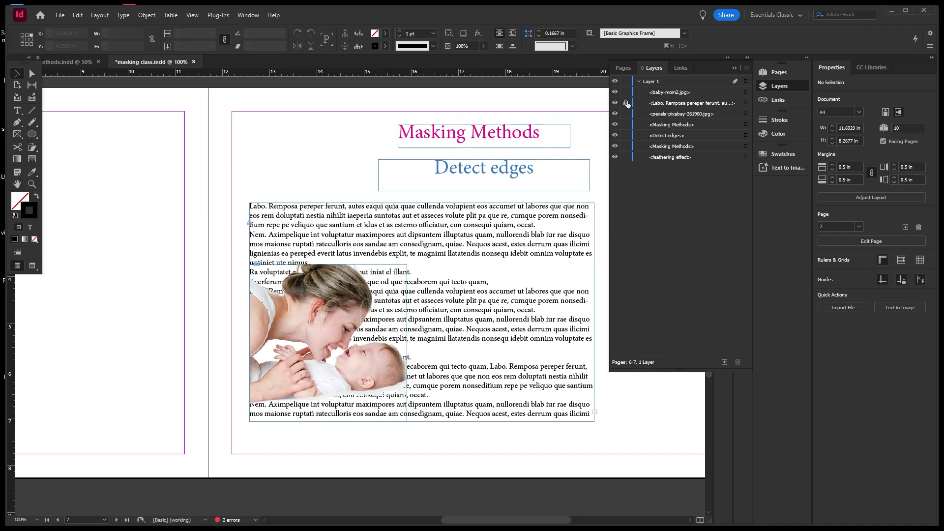
click(356, 292)
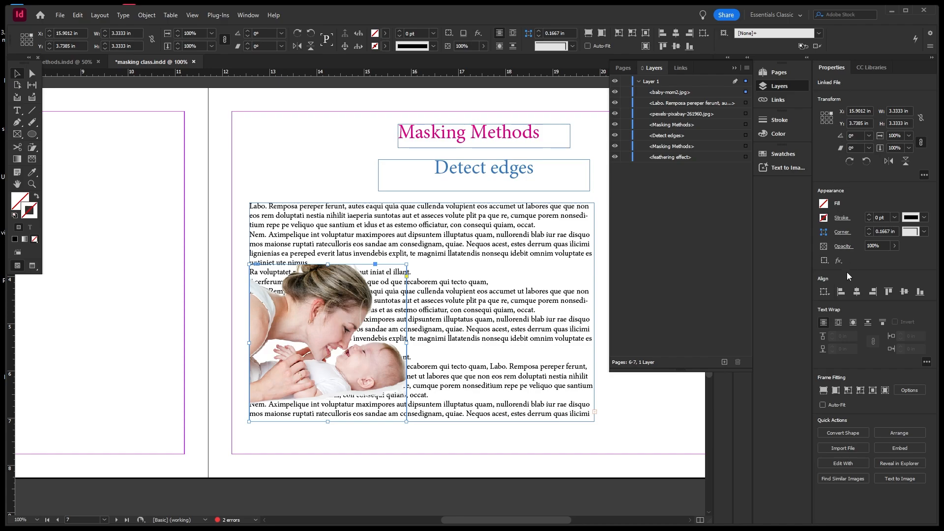
Apply Wrap around object shape to the photo with a 0.125 in offset.
click(837, 324)
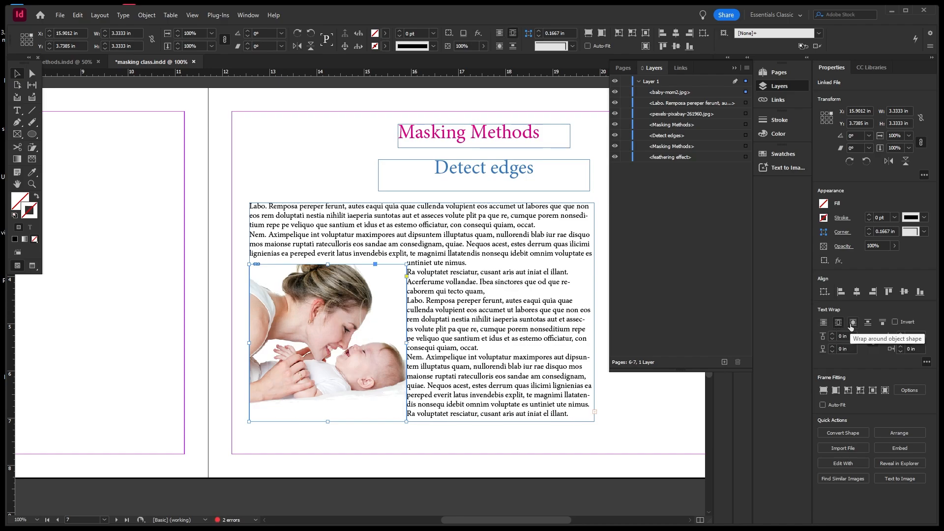
click(851, 324)
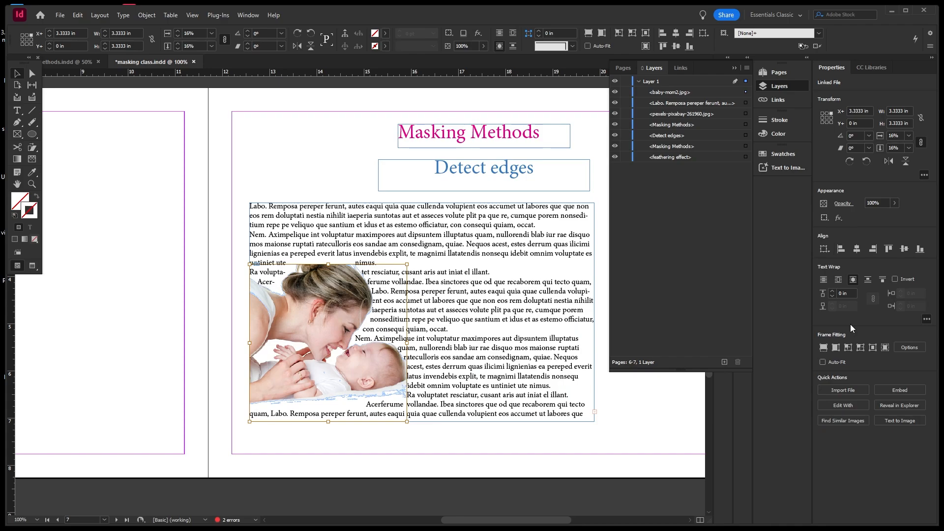
click(833, 293)
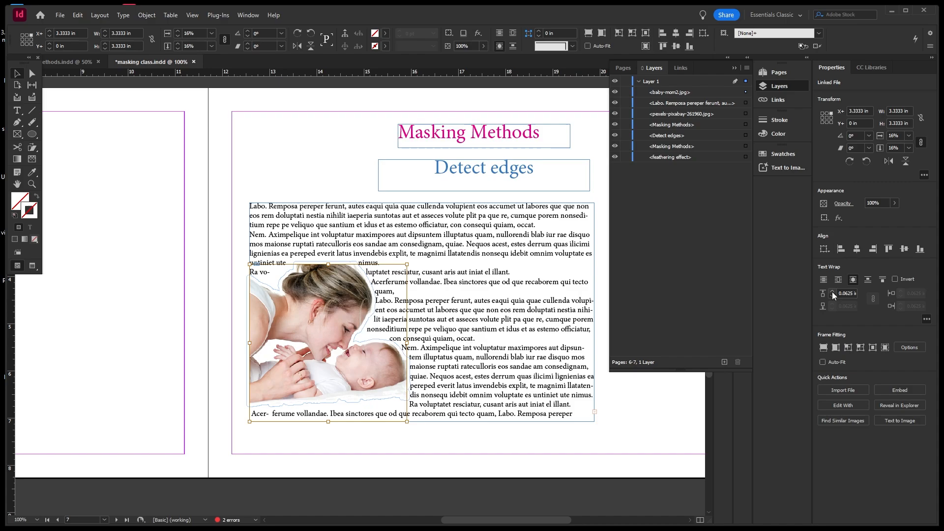
click(833, 294)
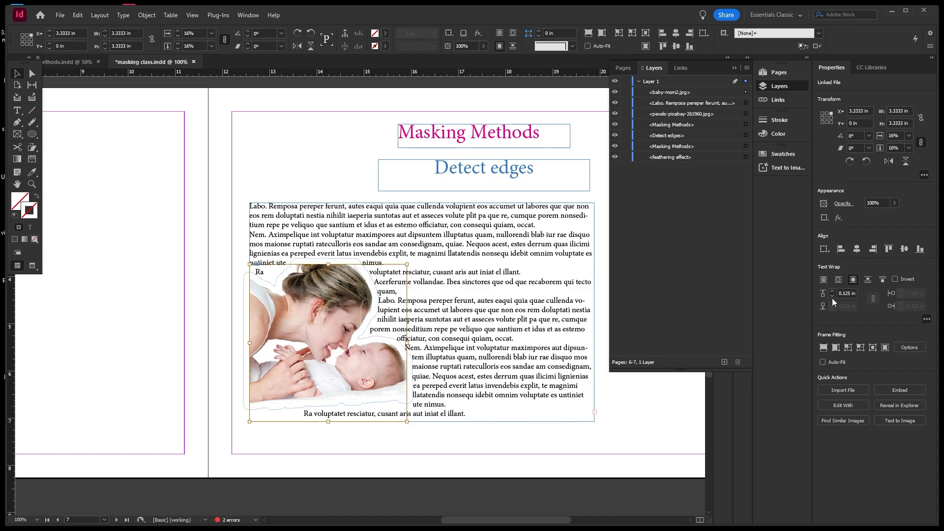
click(834, 296)
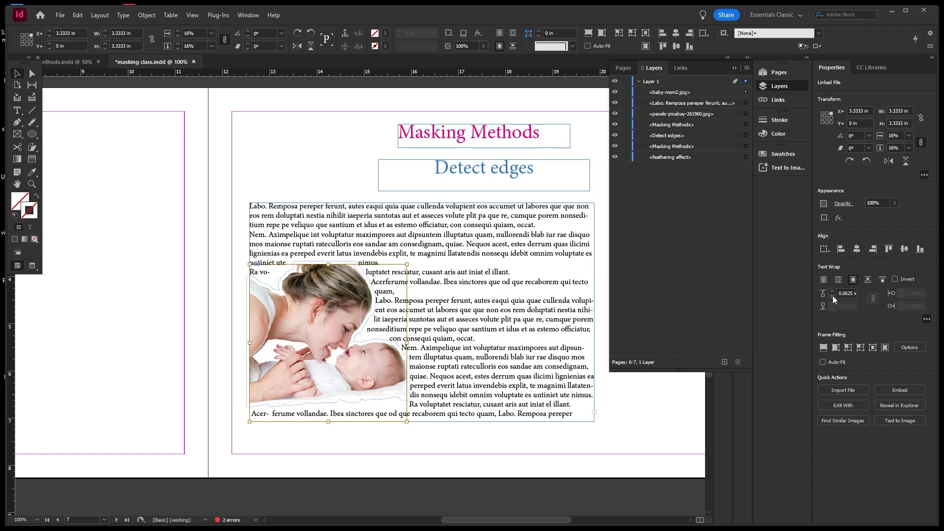
click(836, 292)
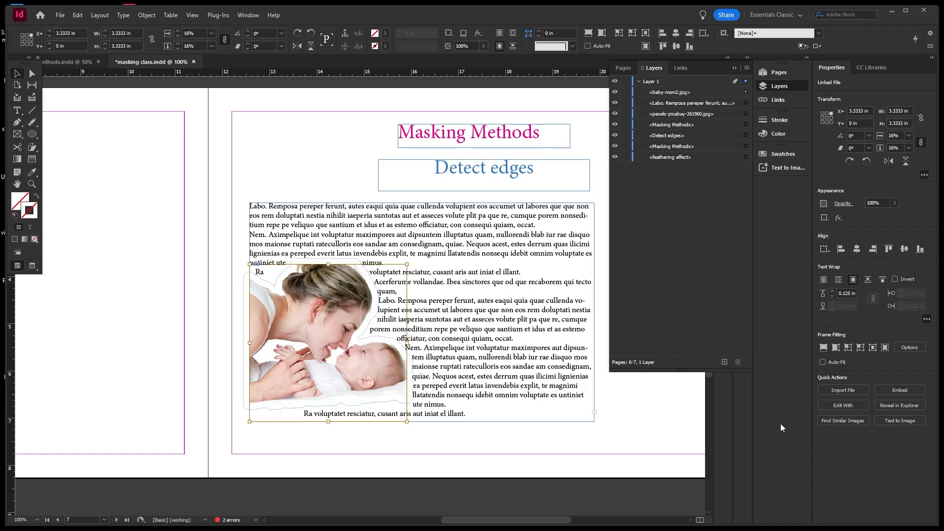
click(311, 158)
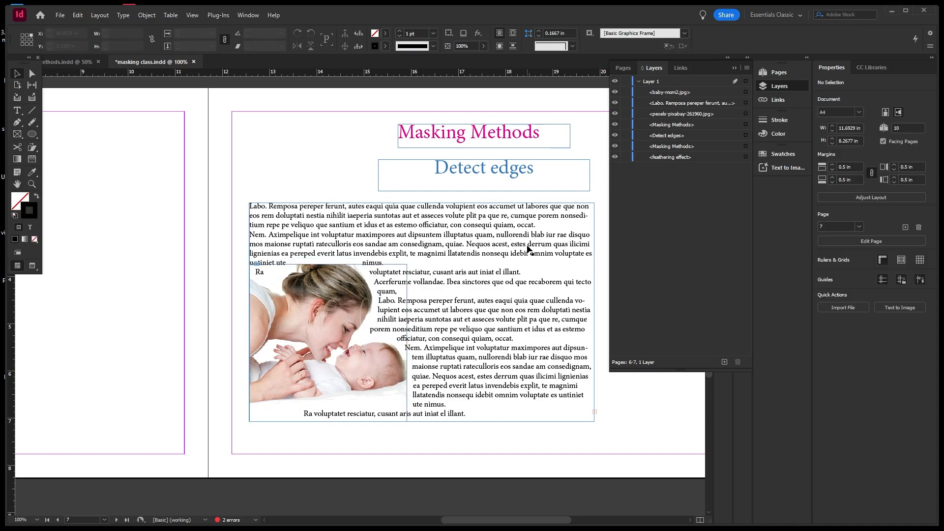
Save the document with Ctrl+S and scroll to the empty 'creating rotations' page 8.
scroll(489, 235, down, 1)
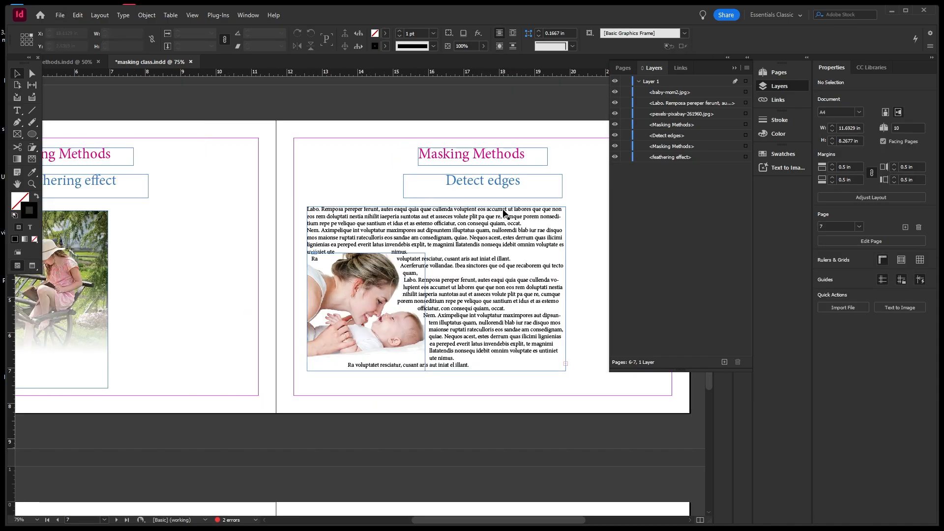
scroll(513, 199, down, 1)
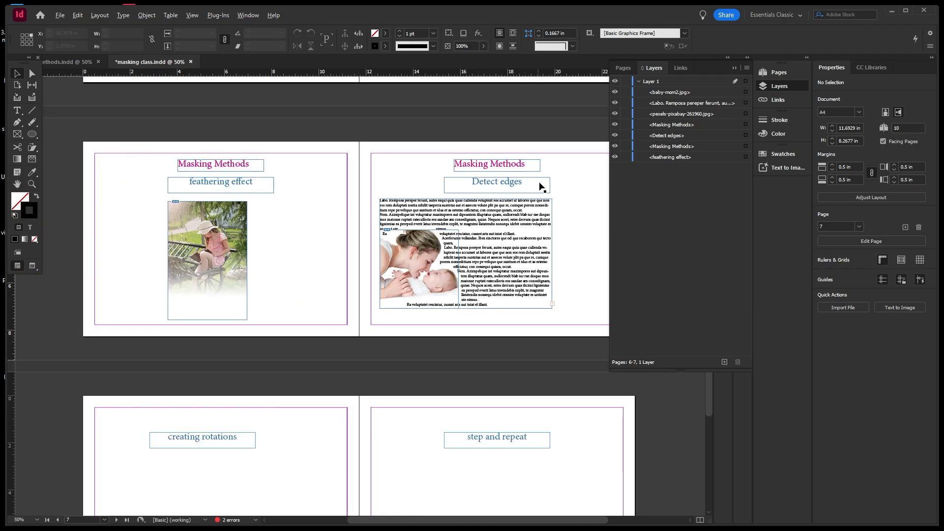
scroll(541, 189, down, 1)
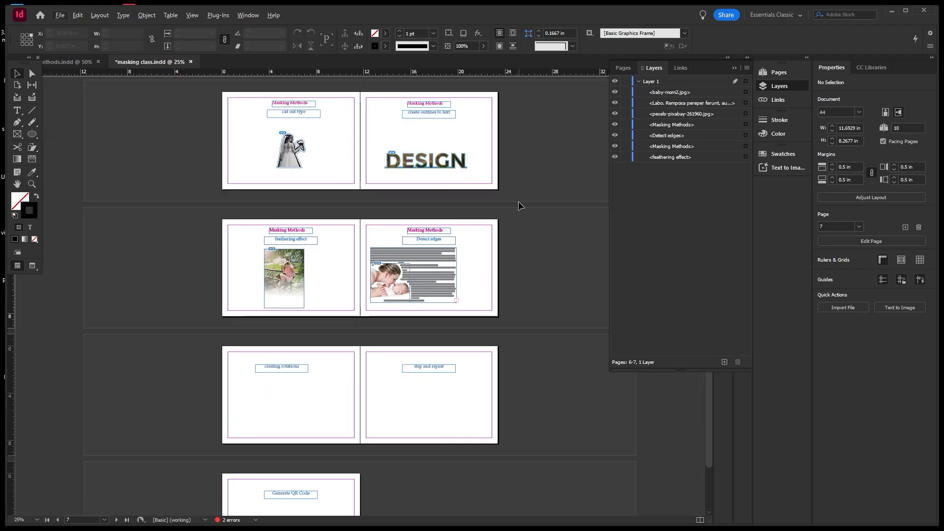
key(ctrl+s)
key(h)
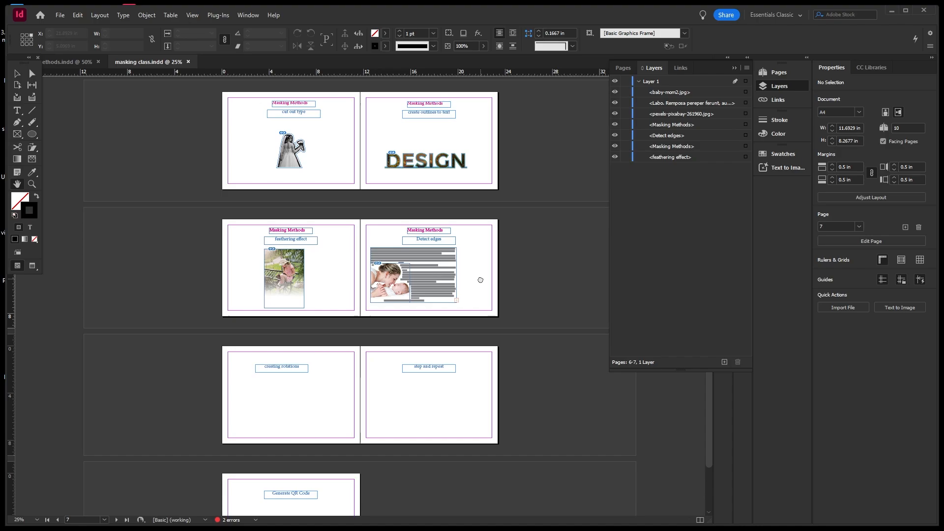
scroll(480, 280, down, 3)
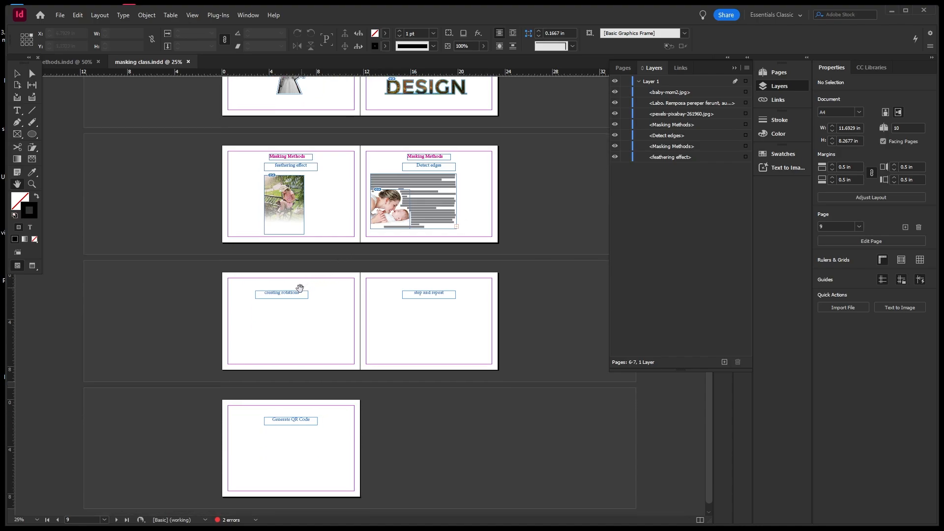
scroll(283, 308, up, 1)
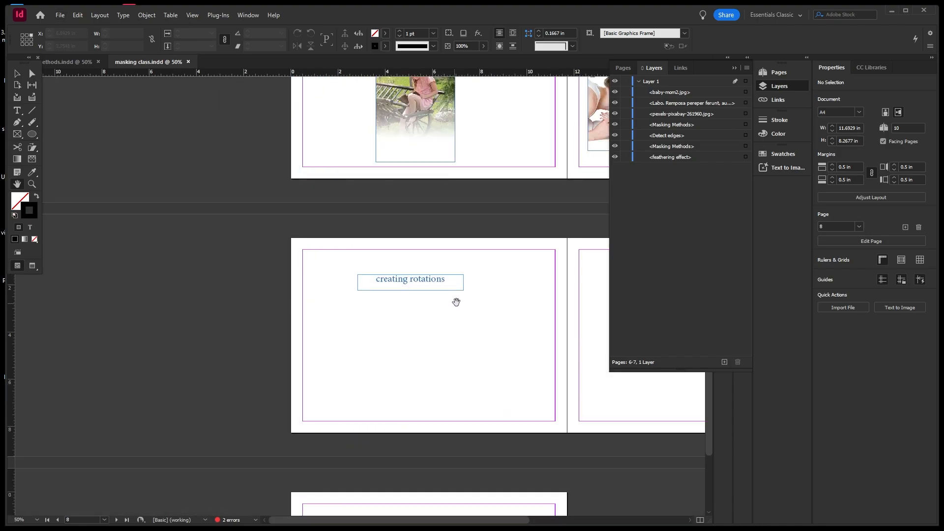
scroll(456, 318, up, 1)
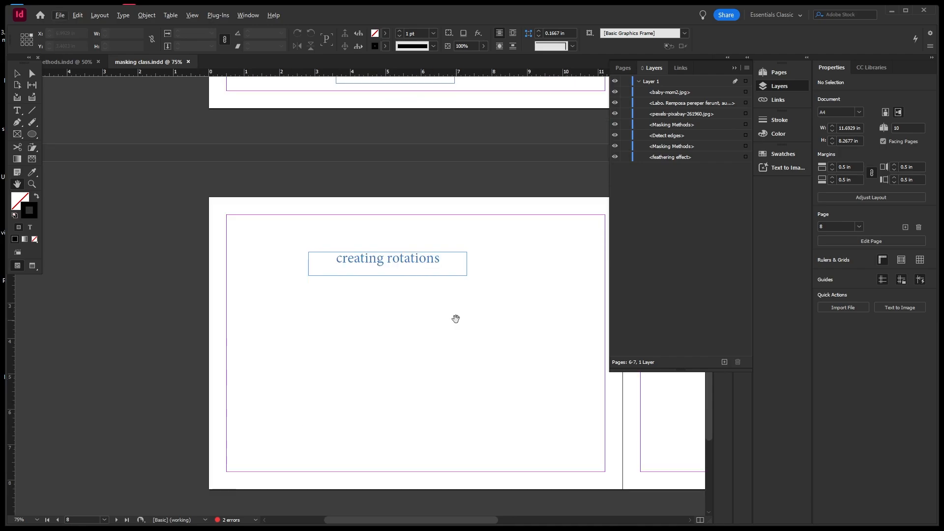
drag(456, 319, 445, 248)
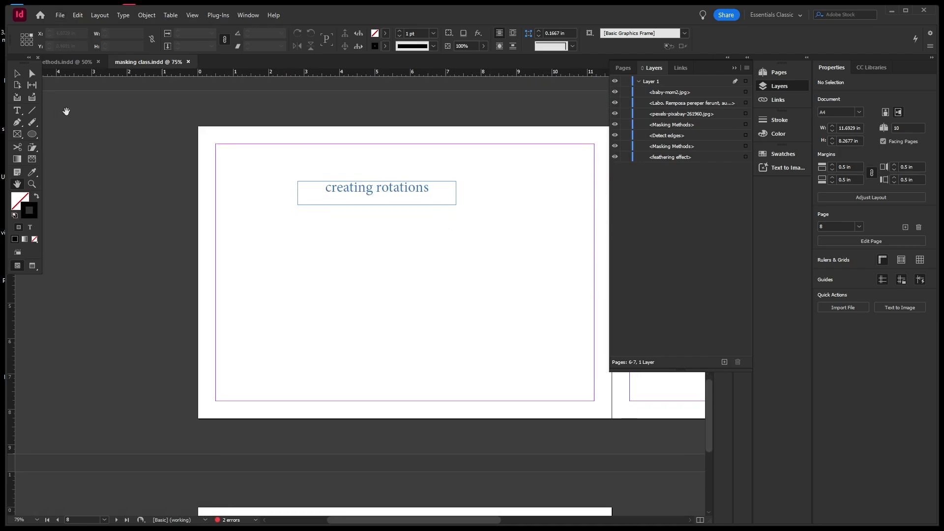
Draw a closed teardrop path on page 8 with the Pen tool.
click(19, 126)
right_click(19, 126)
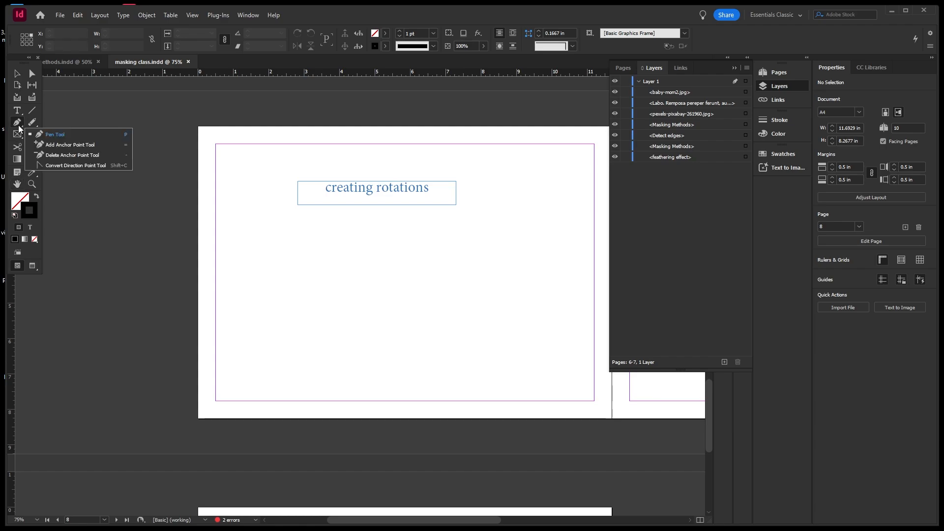
click(60, 135)
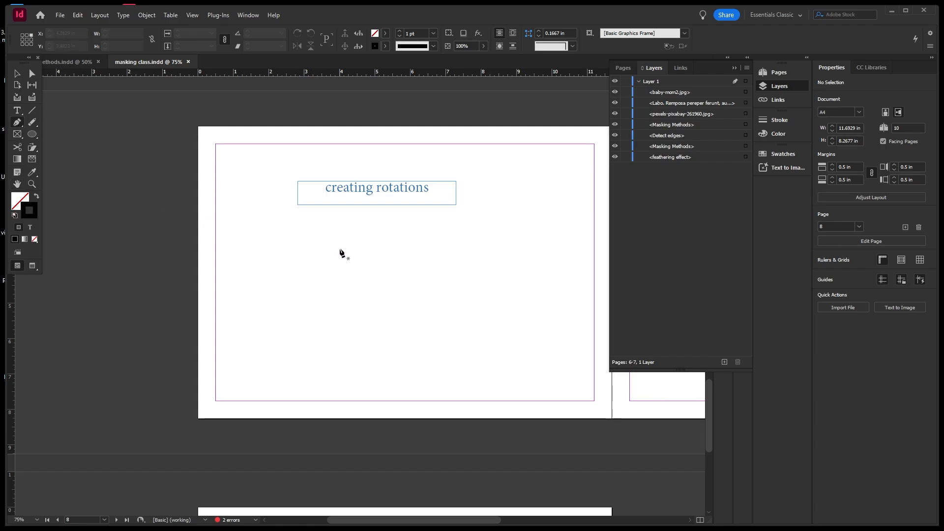
click(334, 247)
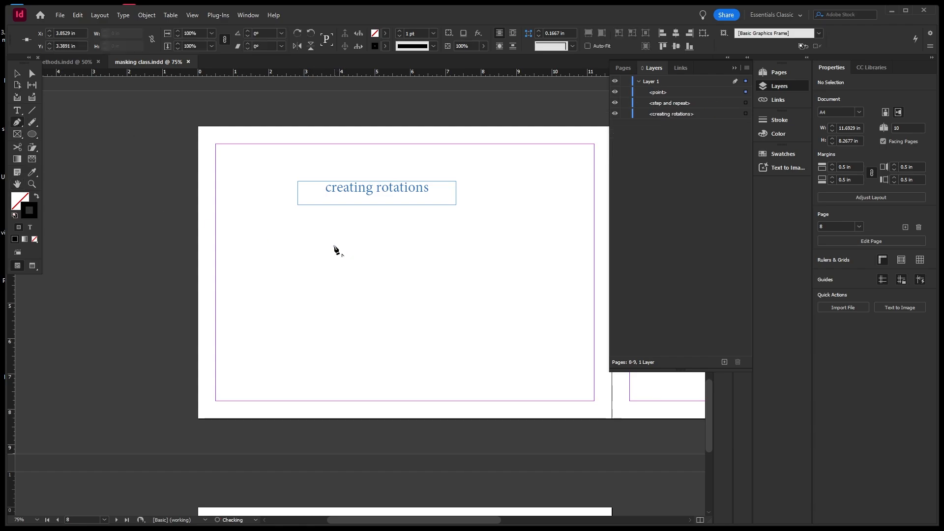
mouse_move(327, 280)
mouse_down()
mouse_move(314, 287)
mouse_move(312, 278)
mouse_up()
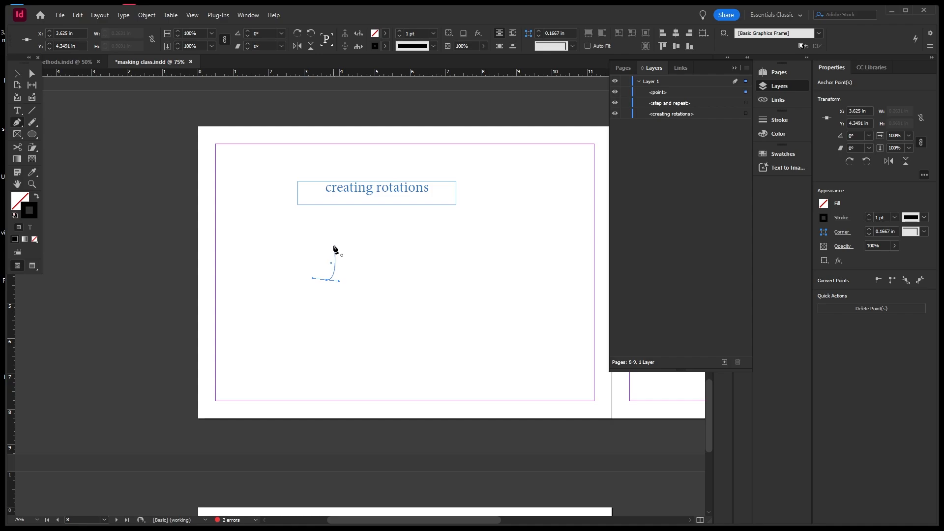
click(334, 246)
Reshape the teardrop's bottom curve with Direct Selection and select the whole shape.
click(34, 74)
mouse_move(339, 281)
mouse_down()
mouse_move(312, 272)
mouse_move(341, 283)
mouse_up()
click(343, 288)
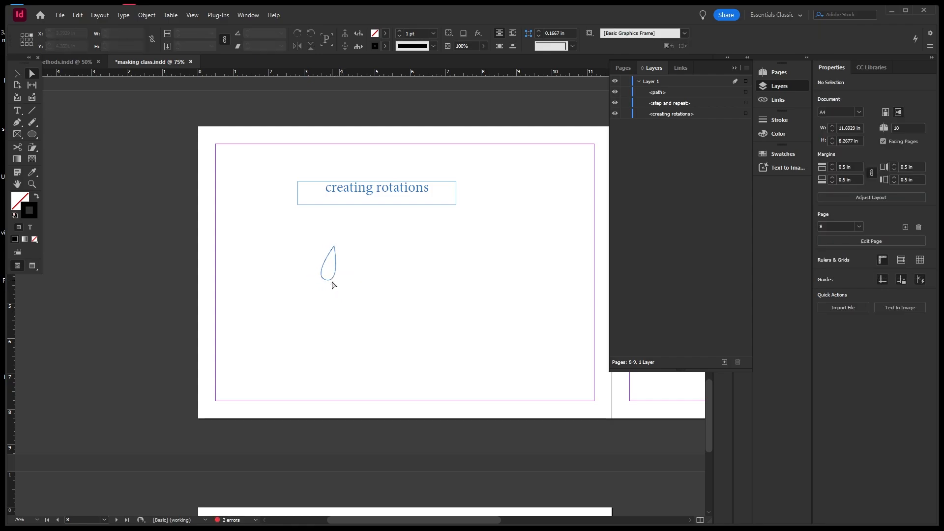
click(333, 283)
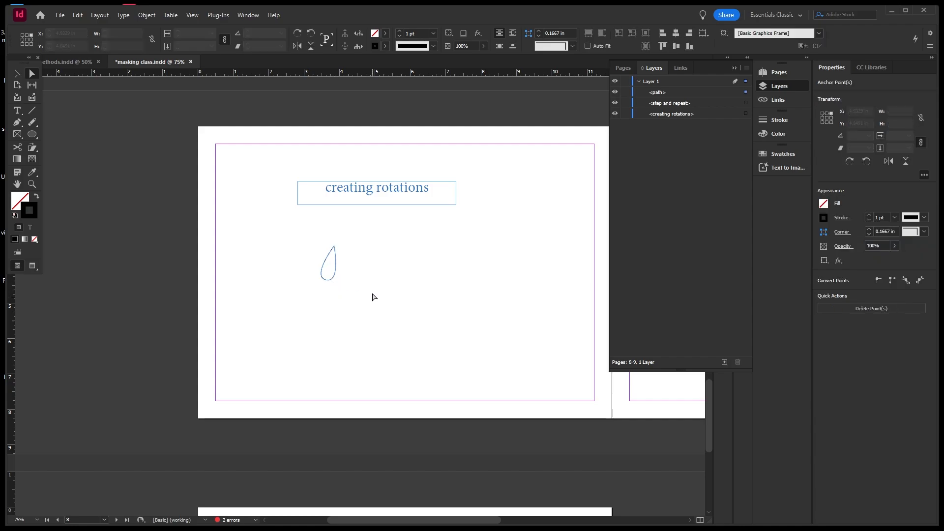
click(374, 297)
drag(298, 236, 329, 260)
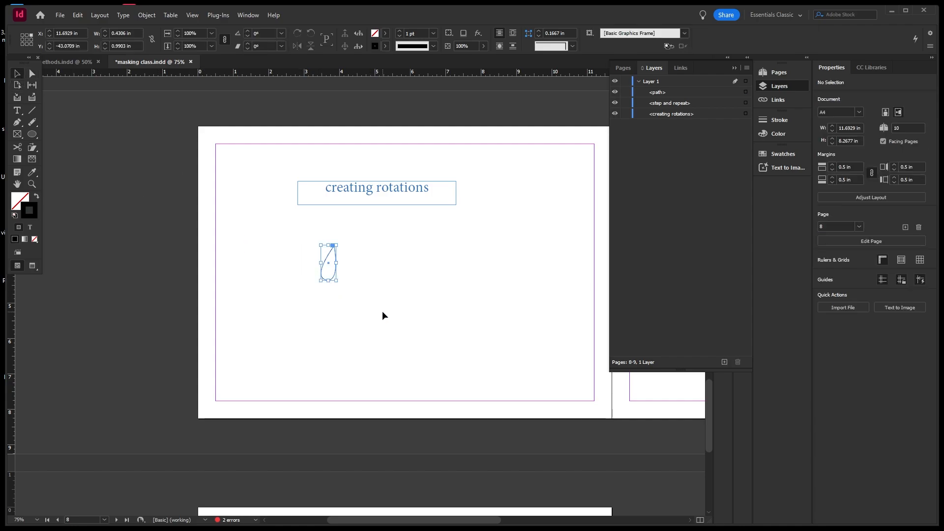
Fill the teardrop with magenta C=0 M=100 Y=0 K=0 and set its stroke to None.
click(385, 34)
click(302, 120)
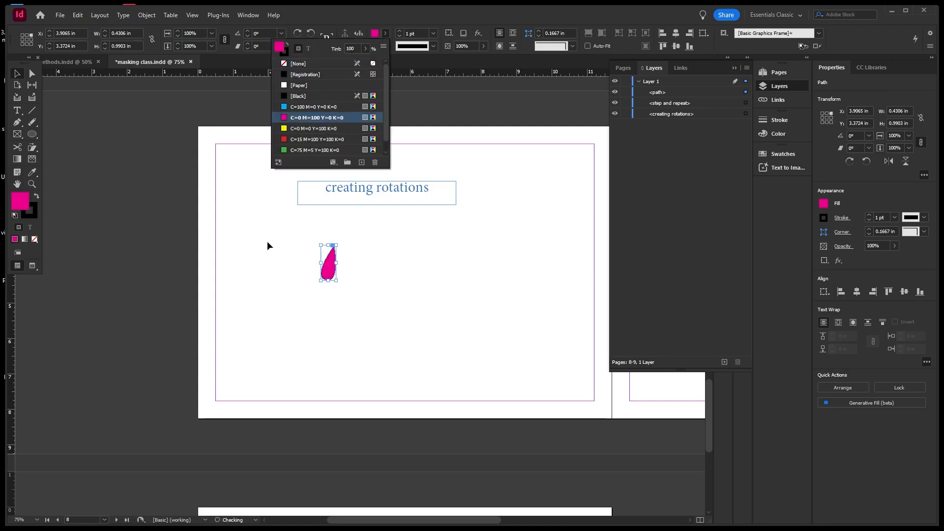
click(270, 246)
click(325, 270)
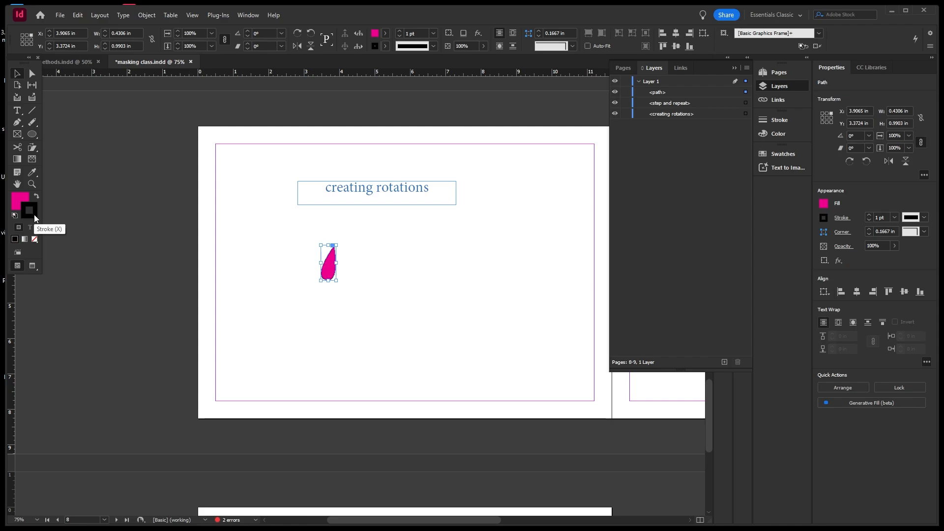
click(35, 239)
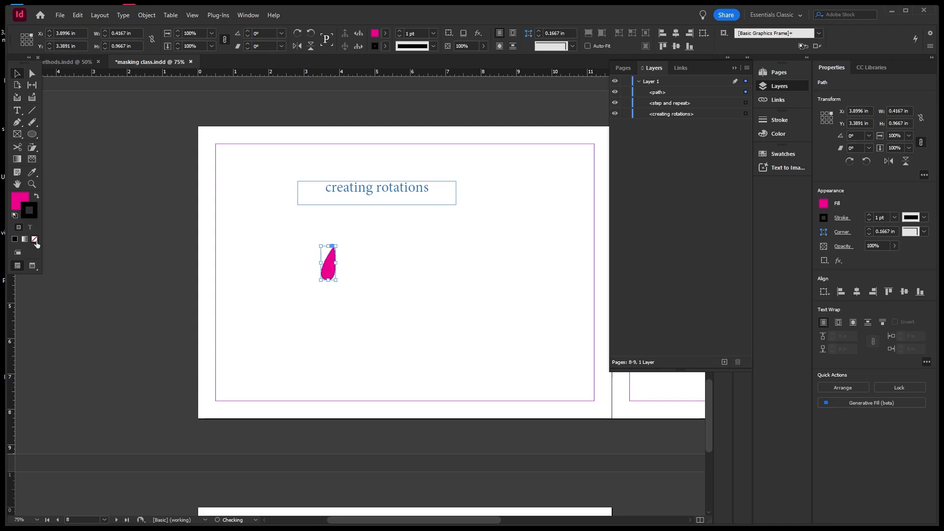
click(289, 255)
drag(311, 242, 387, 302)
click(35, 150)
click(35, 154)
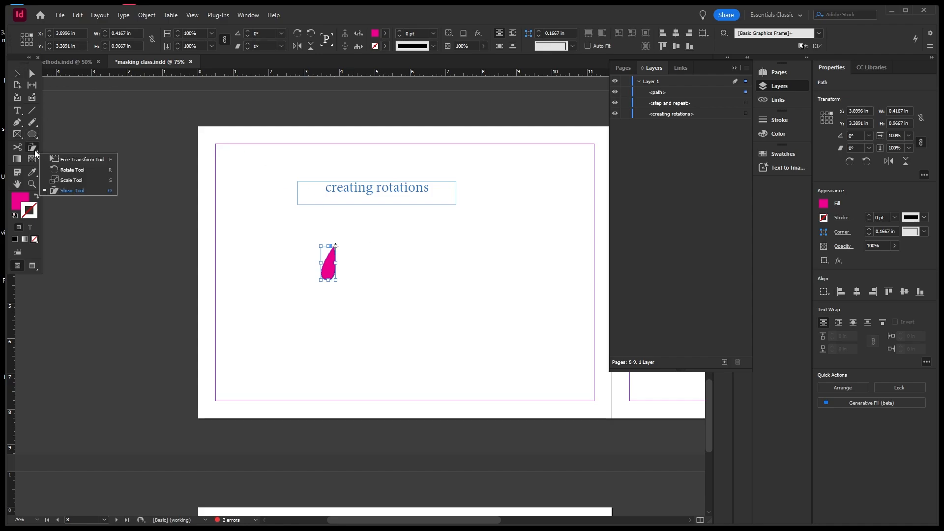
Copy the teardrop rotated 40° around a point beside it, then bring up Transform Again.
click(81, 170)
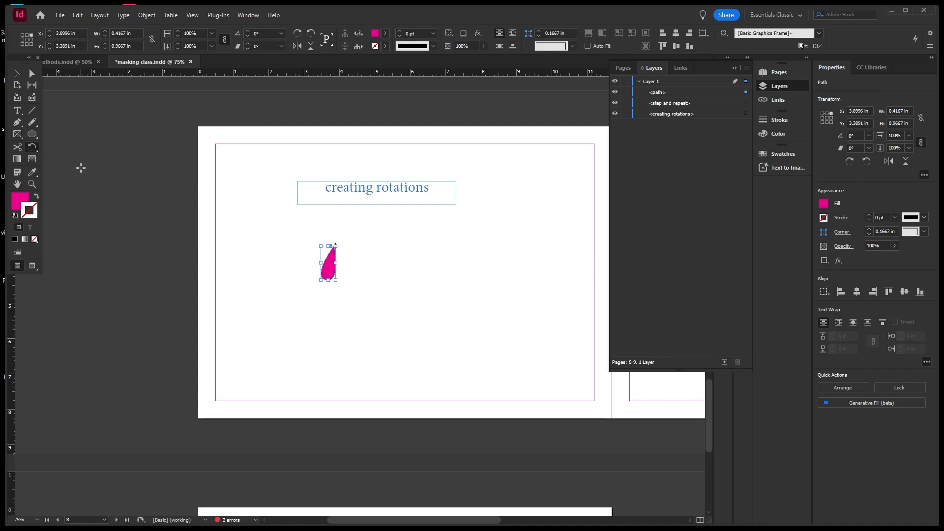
key(v)
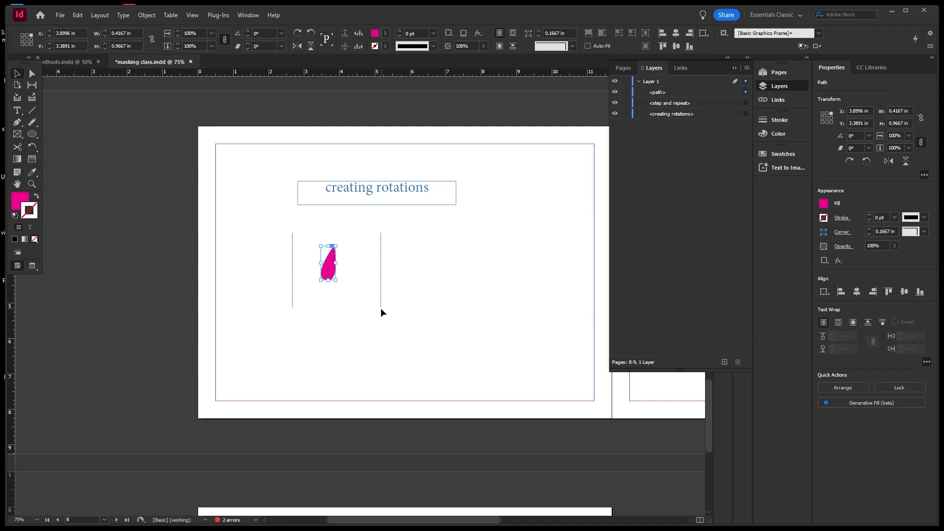
click(33, 149)
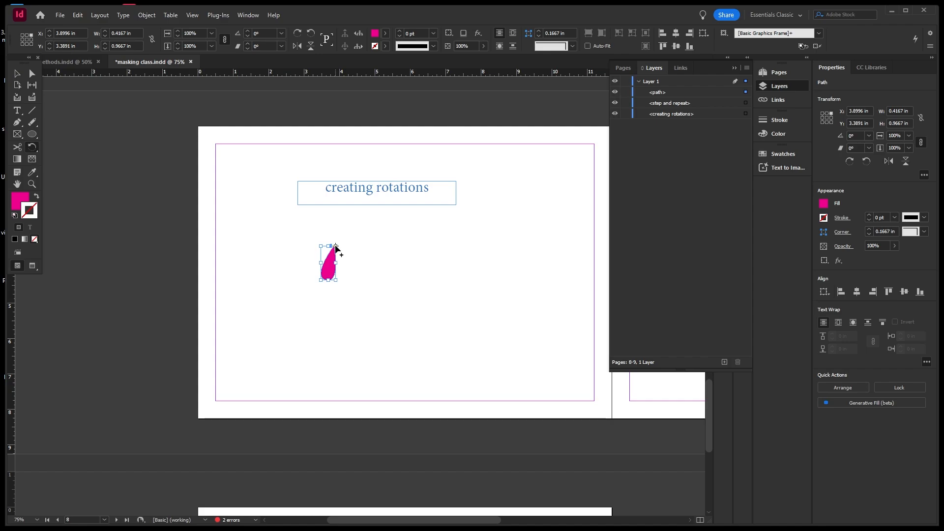
drag(335, 245, 323, 295)
alt+click(374, 237)
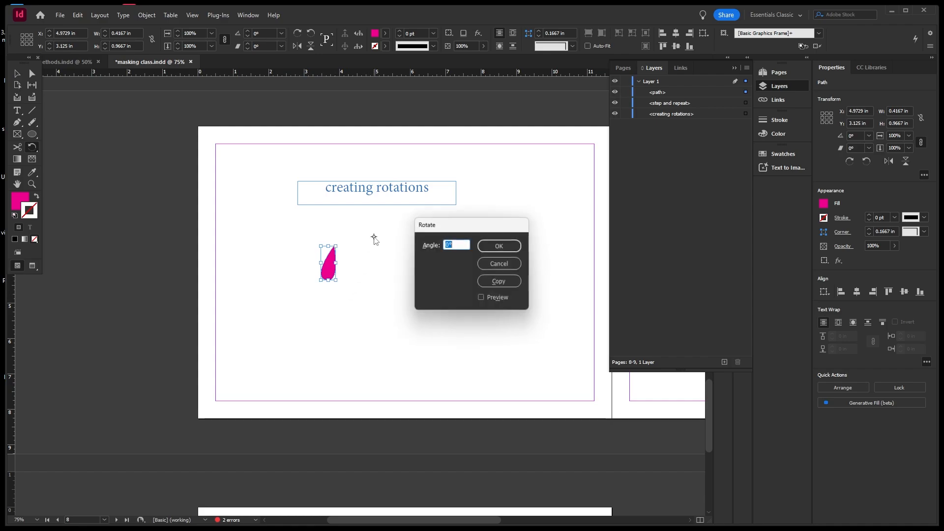
click(446, 244)
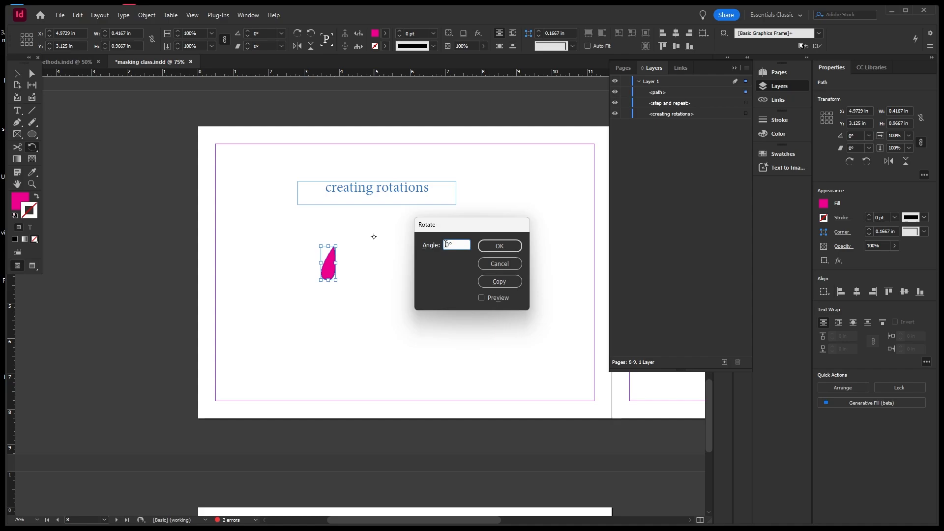
text(4)
click(481, 298)
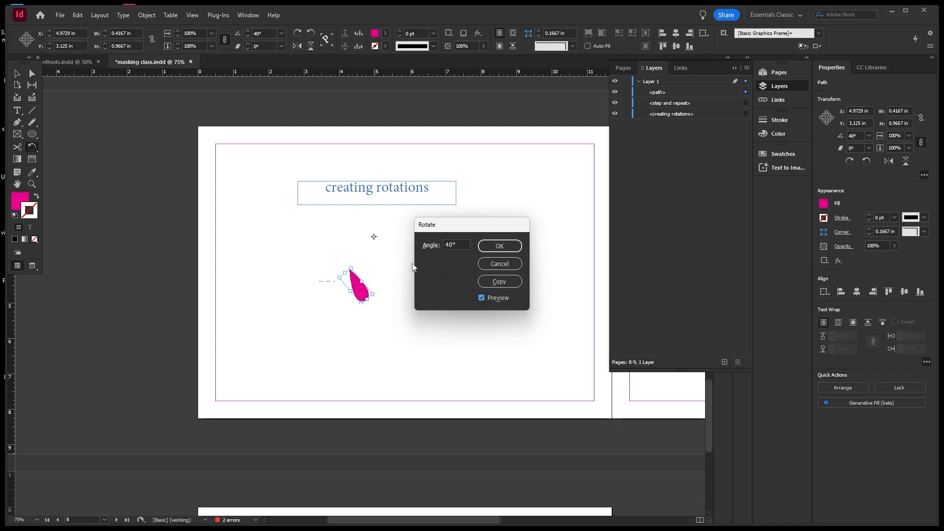
click(500, 282)
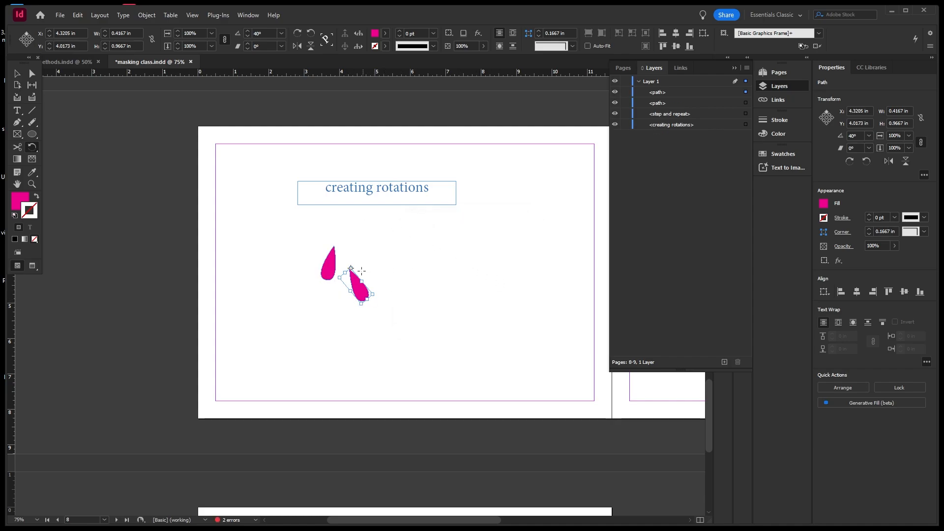
right_click(355, 282)
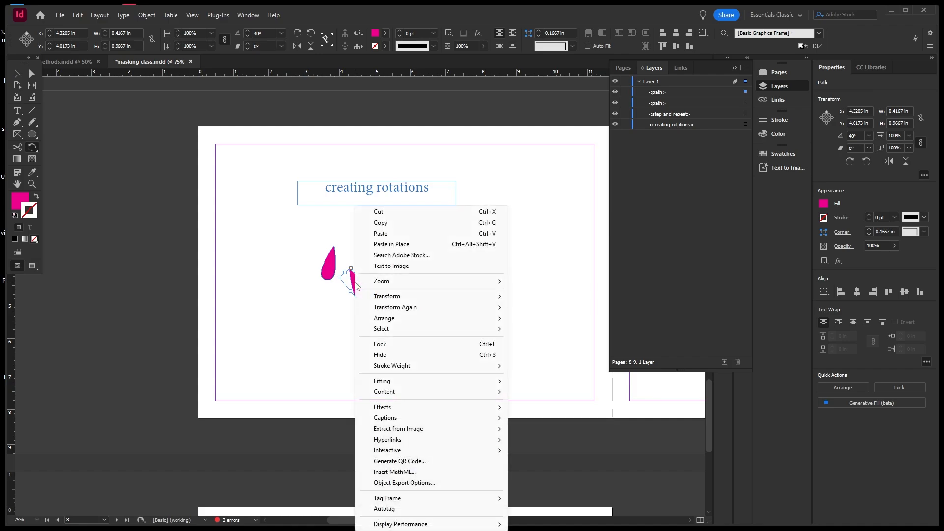
mouse_move(419, 310)
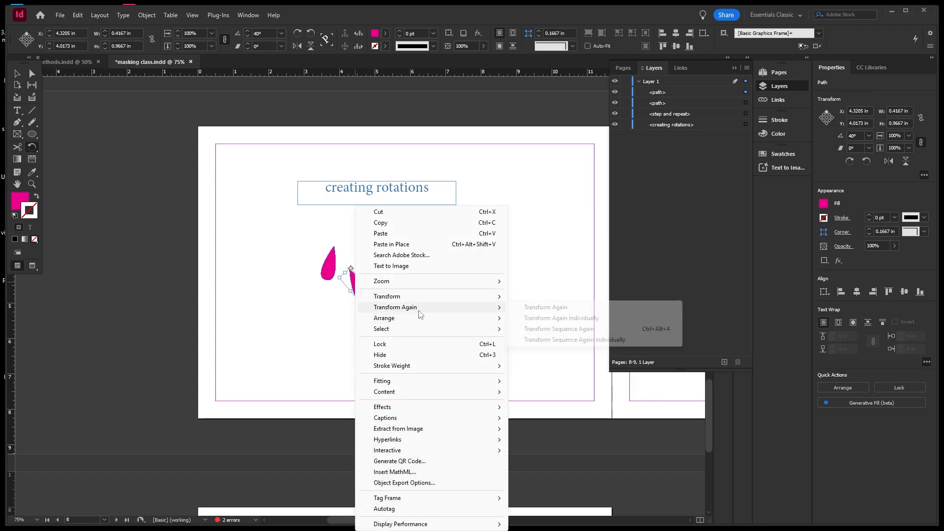
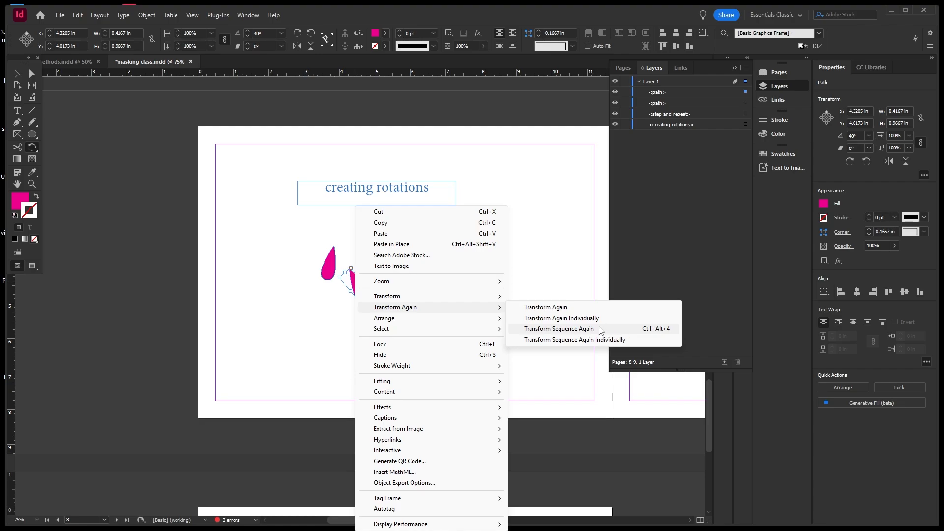
Repeat the 40° teardrop rotation with Ctrl+Alt+4 until nine petals close the ring, then start selecting them.
click(558, 329)
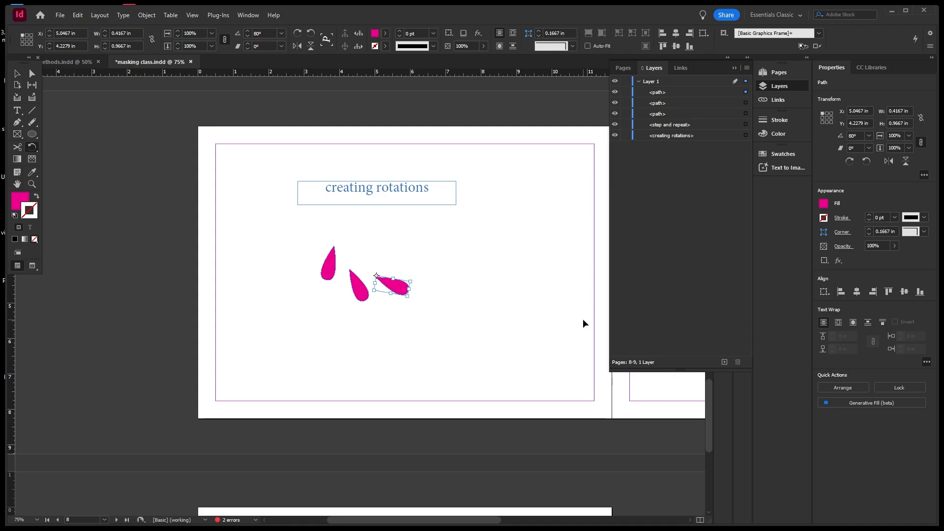
key(ctrl+alt+4)
key(ctrl+alt+4)
key(ctrl+alt+4)
key(ctrl+alt+4)
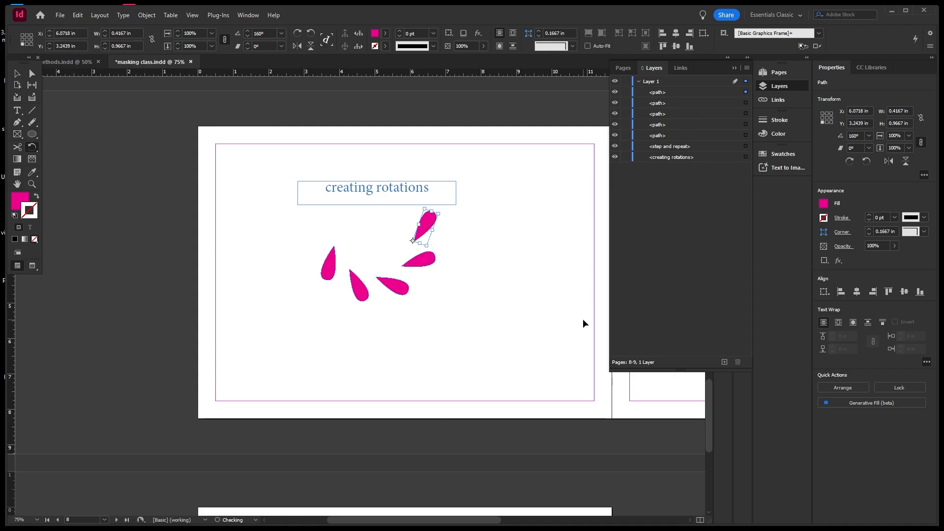
key(ctrl+alt+4)
key(ctrl+alt+4)
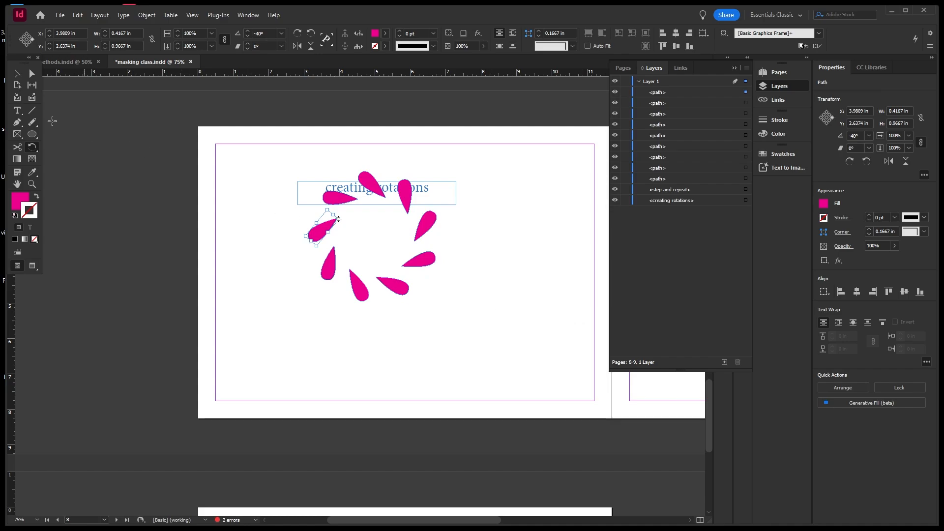
click(18, 74)
drag(314, 318, 468, 220)
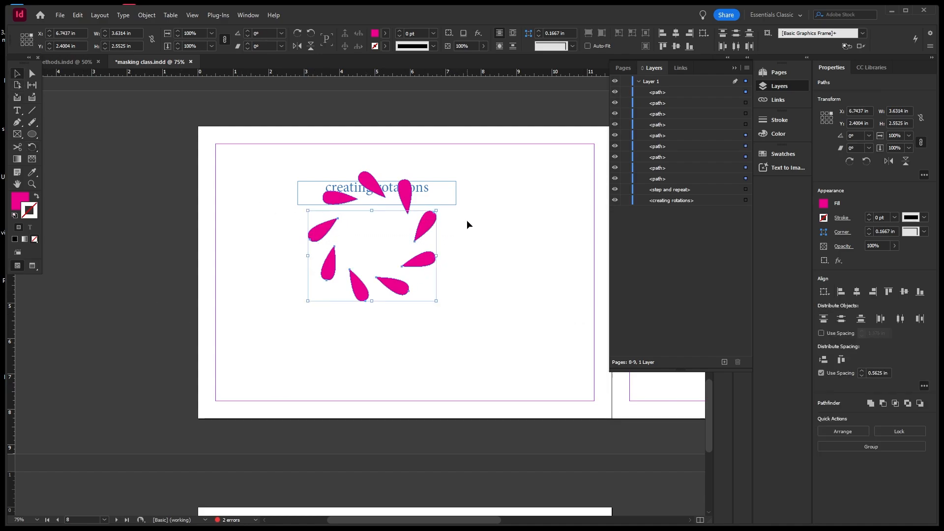
Move all nine petals below the 'creating rotations' heading and group them with Ctrl+G.
shift+click(371, 179)
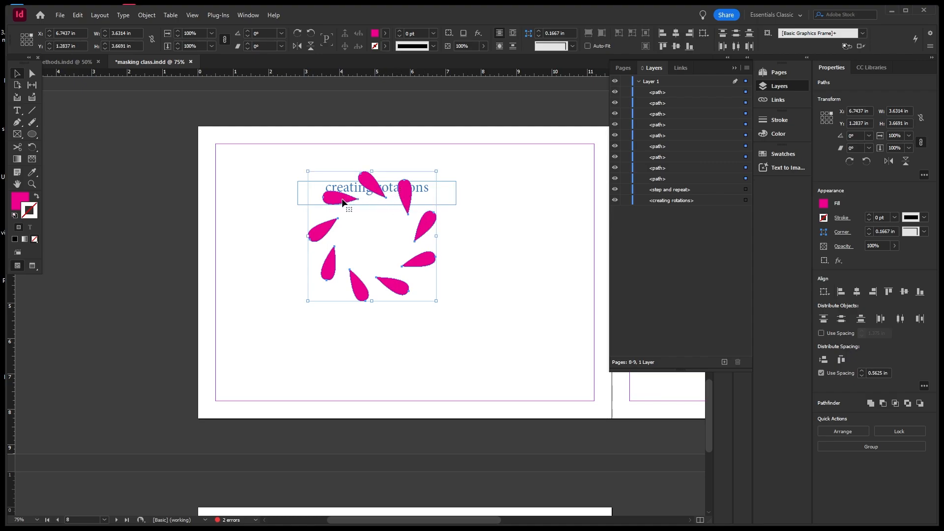
drag(343, 201, 349, 246)
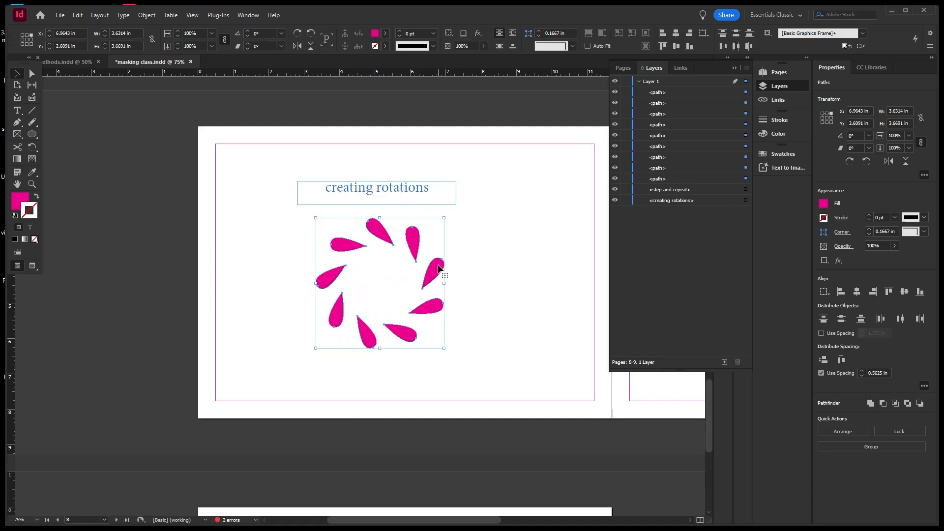
key(ctrl+g)
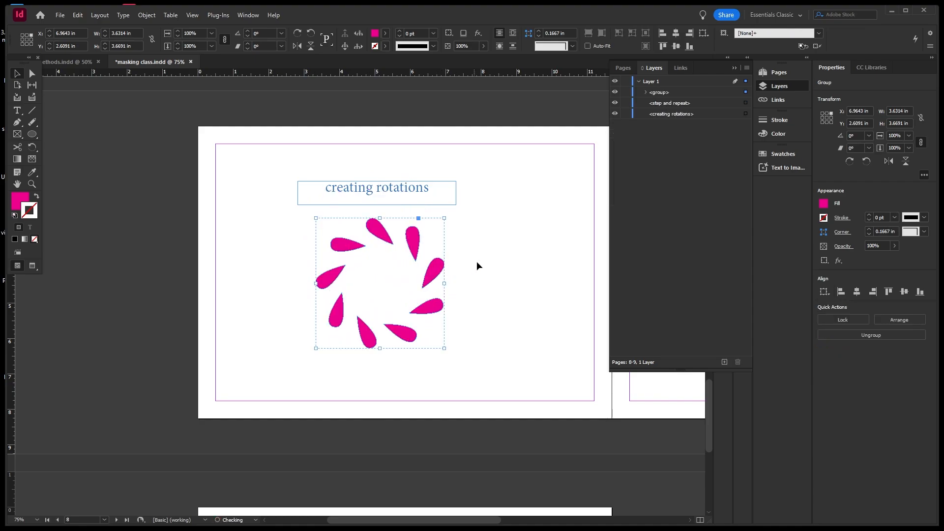
click(484, 261)
click(440, 270)
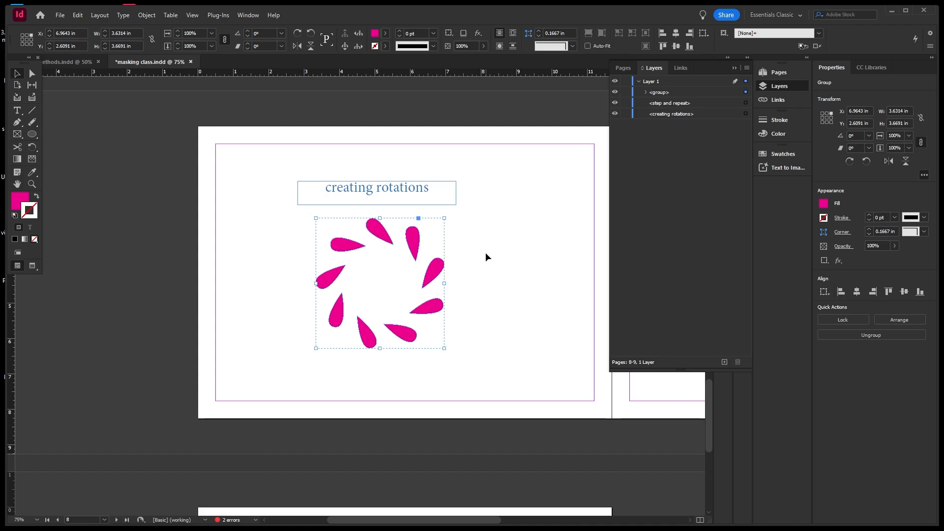
Try rotating the ring group, undo it, and paste a copy of the group in place.
drag(292, 214, 485, 359)
drag(446, 215, 453, 278)
key(ctrl+z)
click(78, 15)
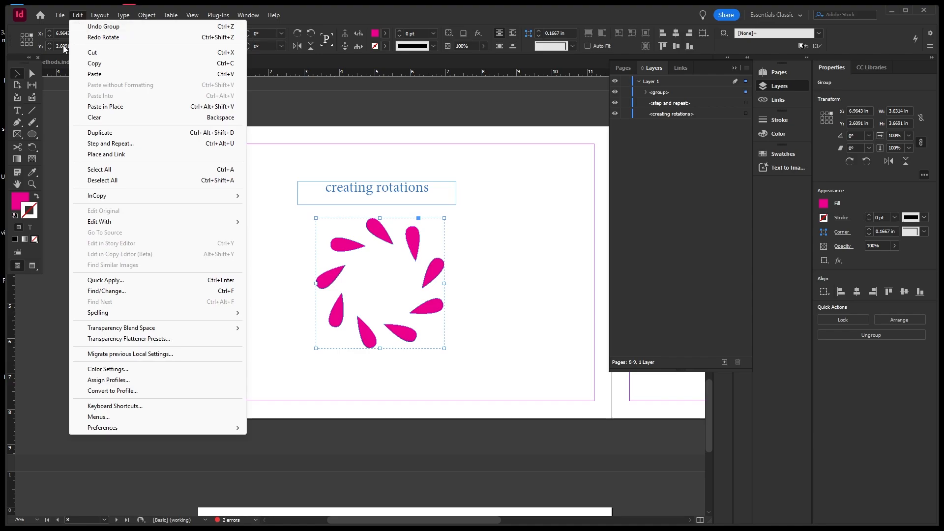
click(212, 107)
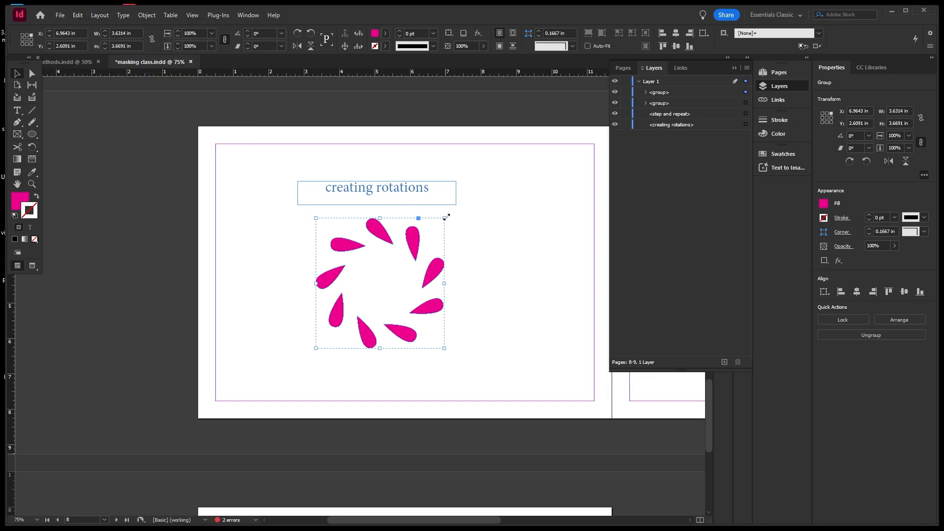
Rotate the pasted copy to -121°, then delete it and deselect the original ring.
drag(449, 216, 428, 373)
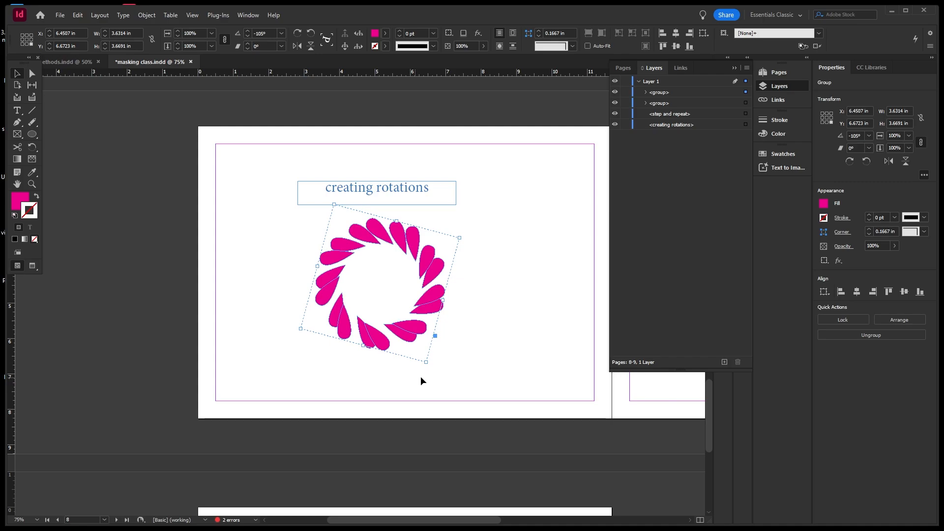
drag(430, 367, 424, 372)
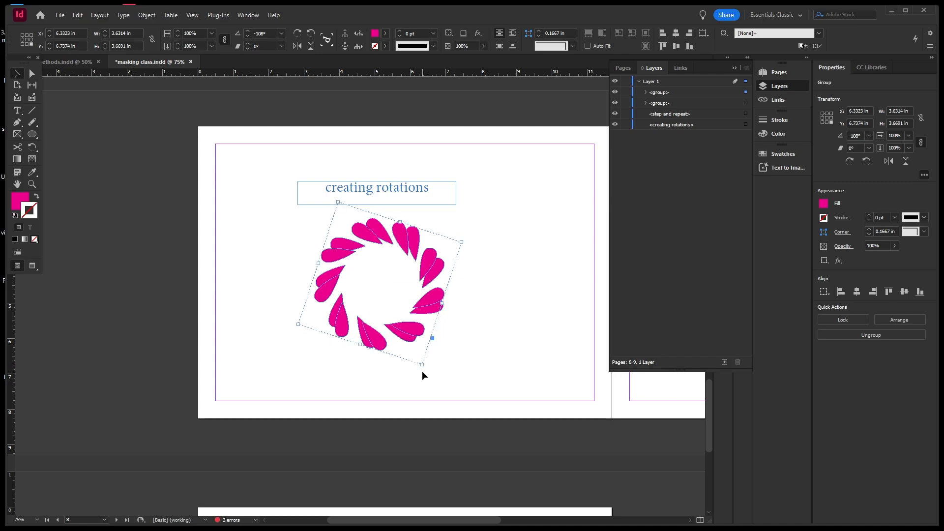
drag(422, 372, 399, 376)
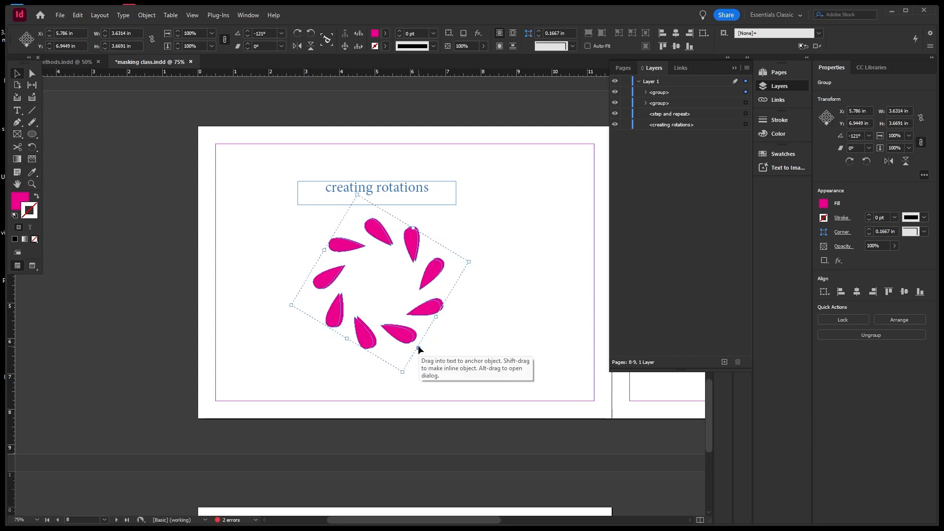
key(Delete)
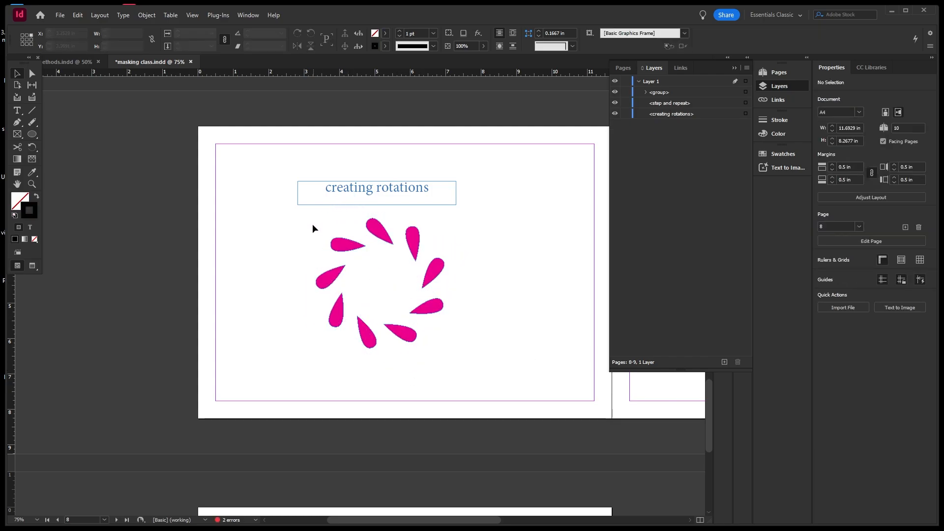
drag(306, 219, 447, 351)
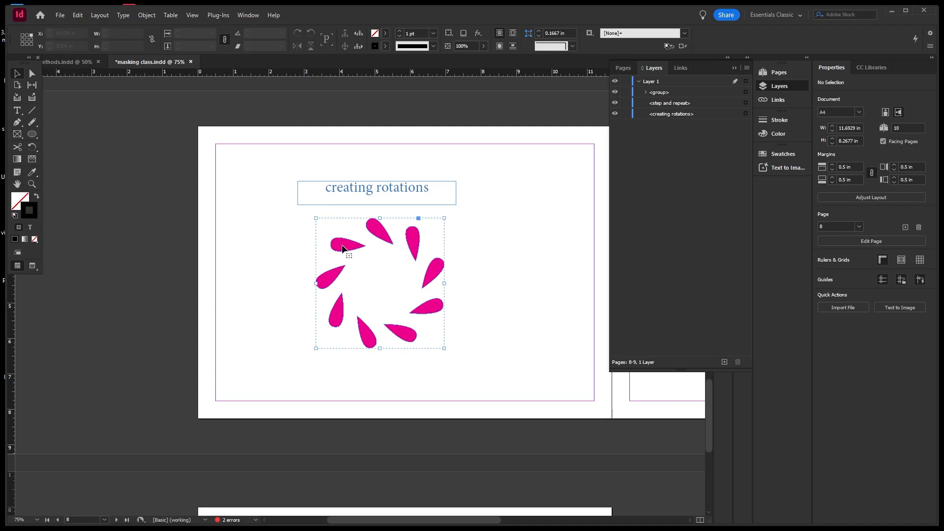
click(510, 243)
Save the document and bring the step and repeat page into view at 50% zoom.
key(ctrl+s)
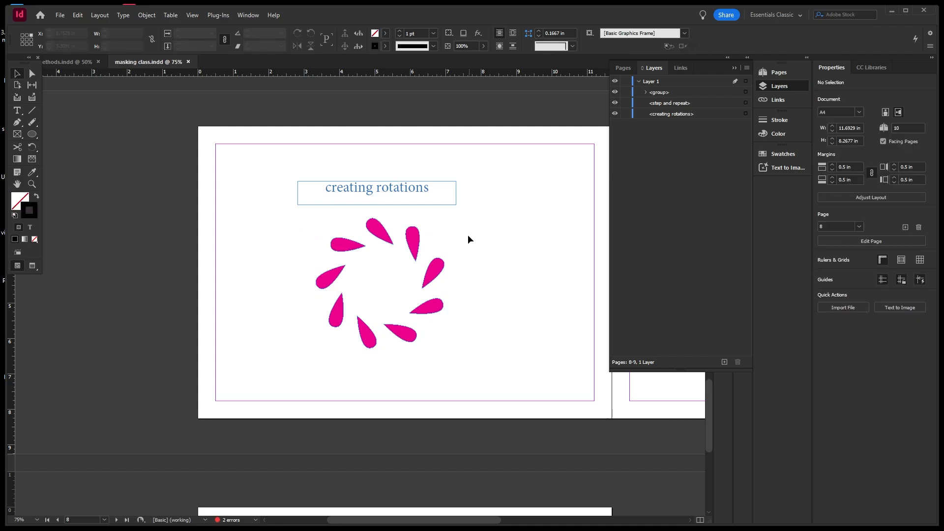
key(ctrl+minus)
key(ctrl+minus)
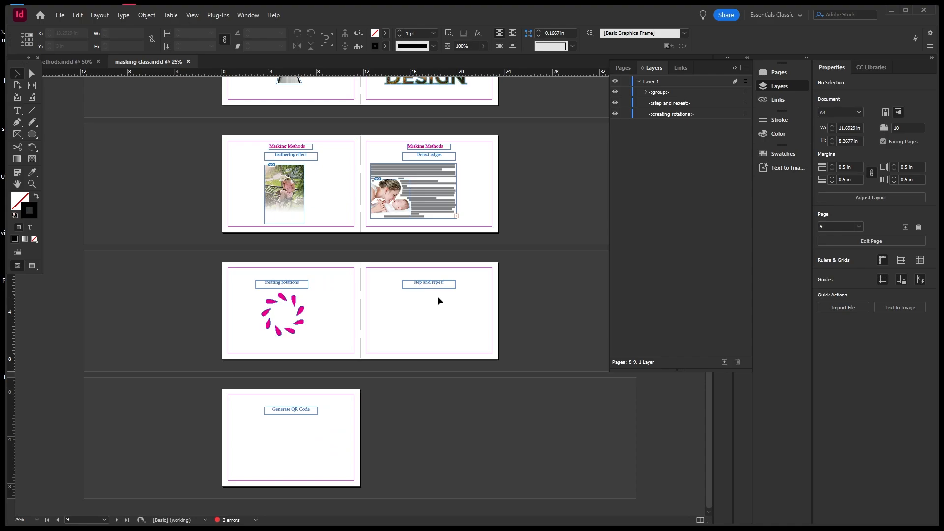
key(ctrl+equal)
key(space)
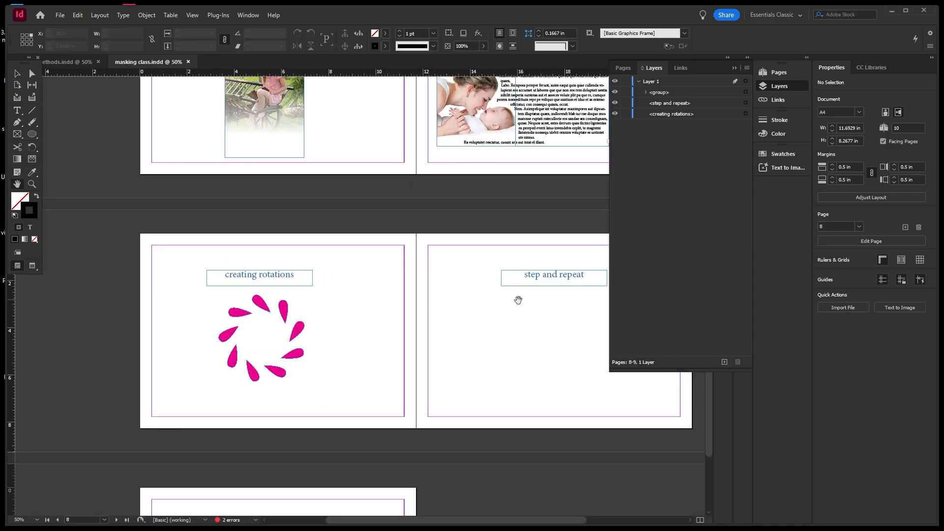
drag(516, 299, 342, 280)
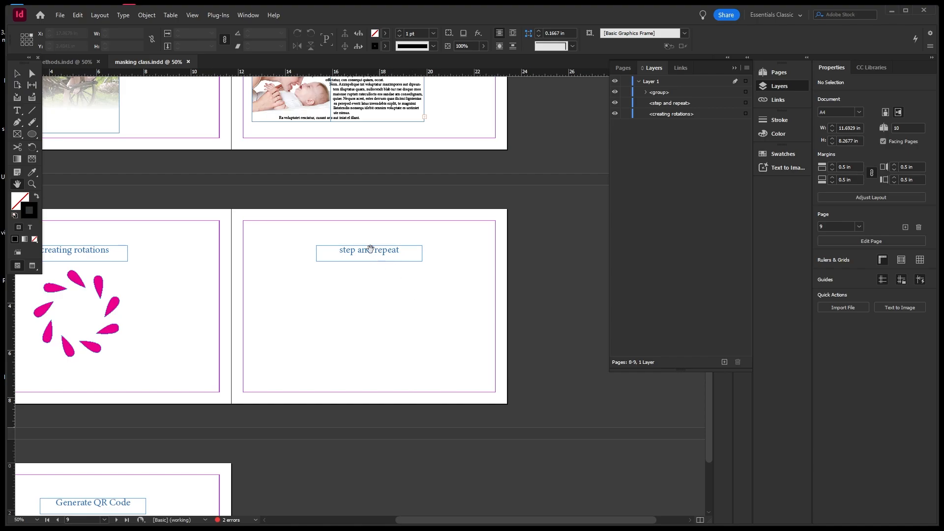
Draw a closed narrow leaf outline, about 0.6 × 2.09 in, with the Pen tool.
click(18, 123)
click(308, 307)
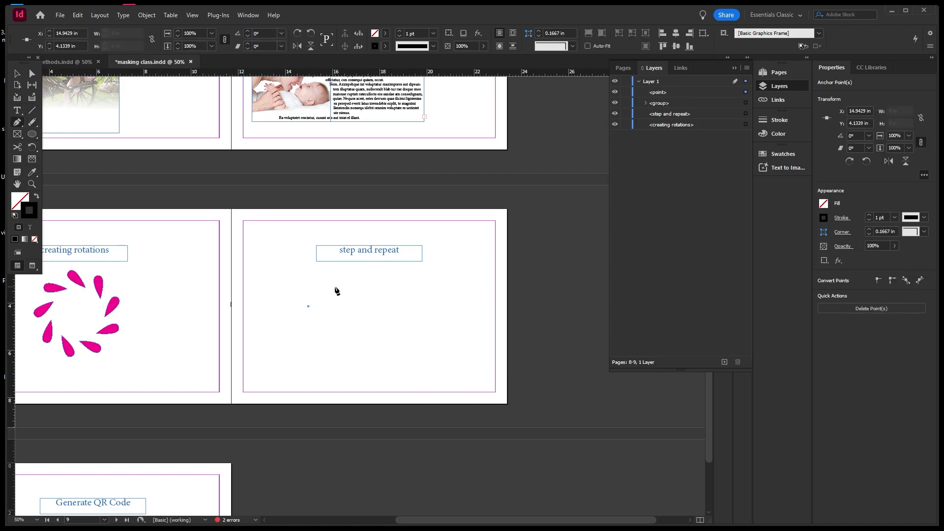
drag(334, 293, 337, 278)
key(ctrl+z)
click(341, 283)
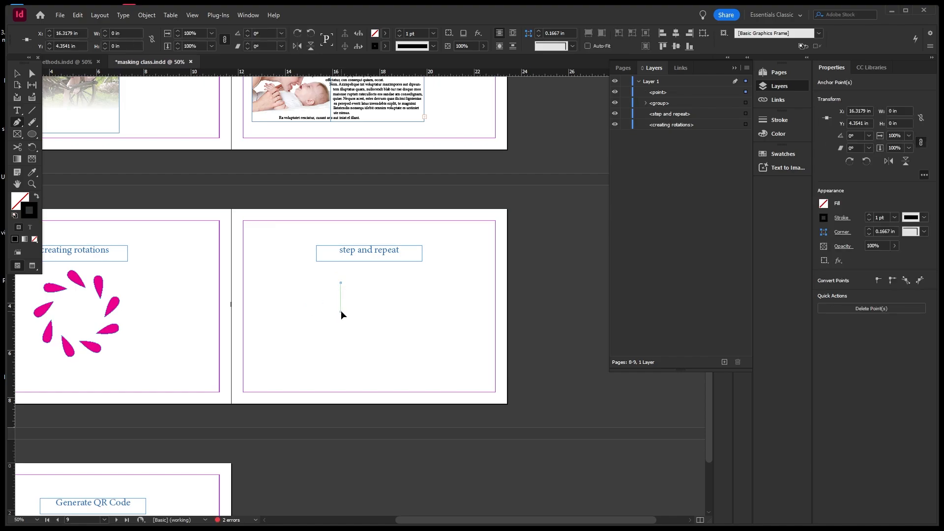
drag(341, 312, 347, 318)
click(343, 332)
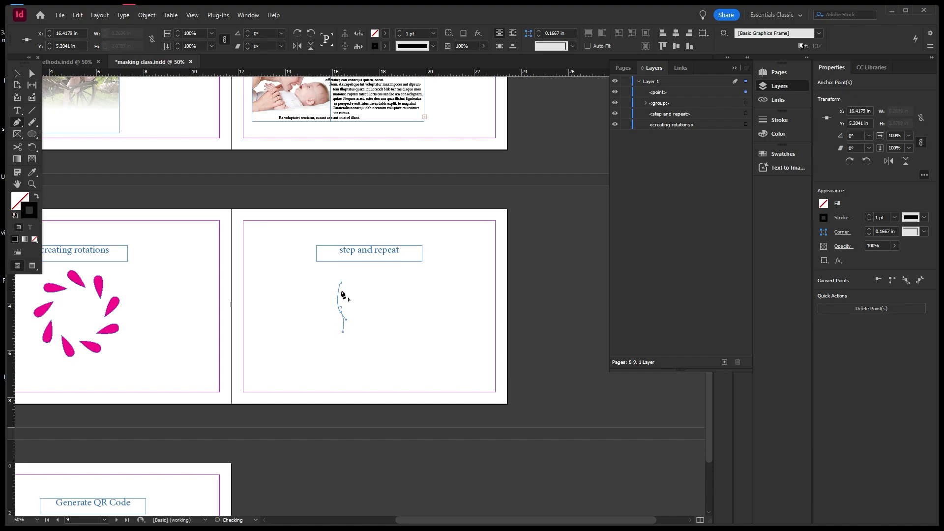
click(341, 282)
drag(340, 280, 364, 291)
click(19, 75)
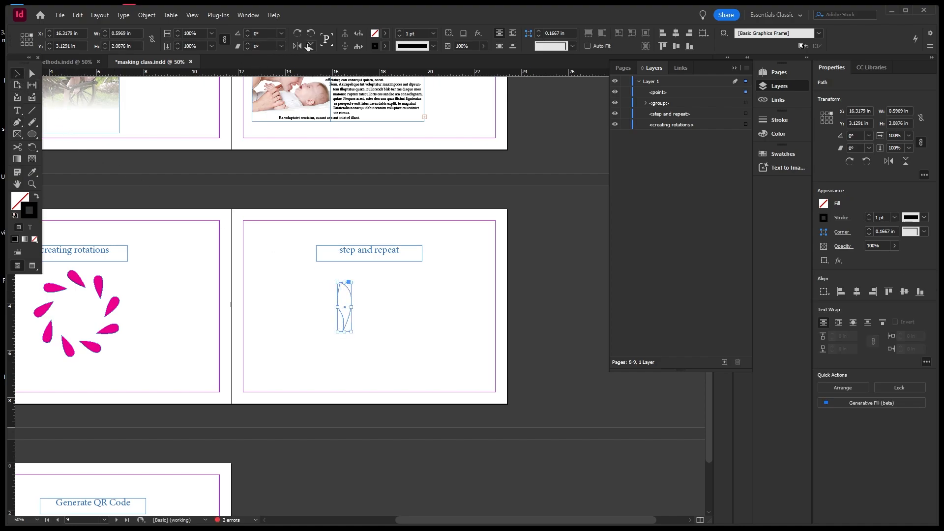
Fill the leaf with green C=75 M=5 Y=100 K=0 and set its stroke to None.
click(386, 34)
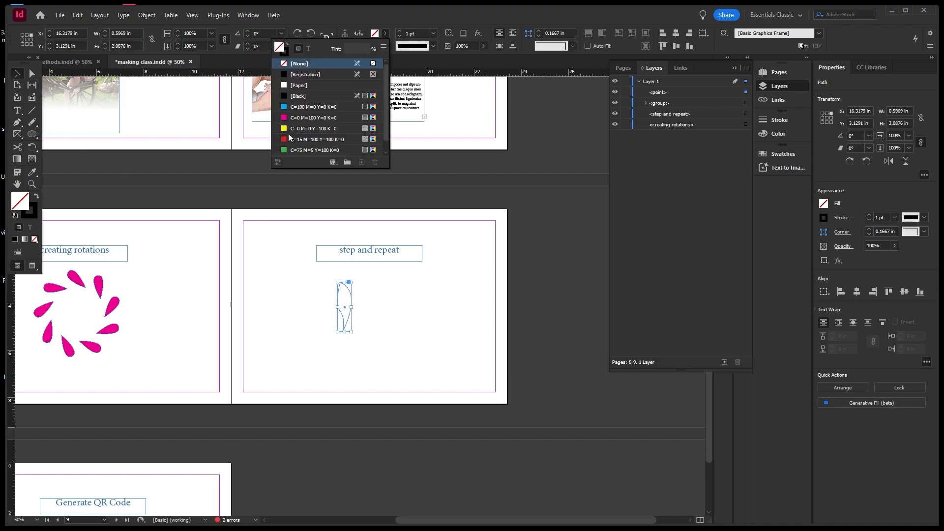
click(318, 150)
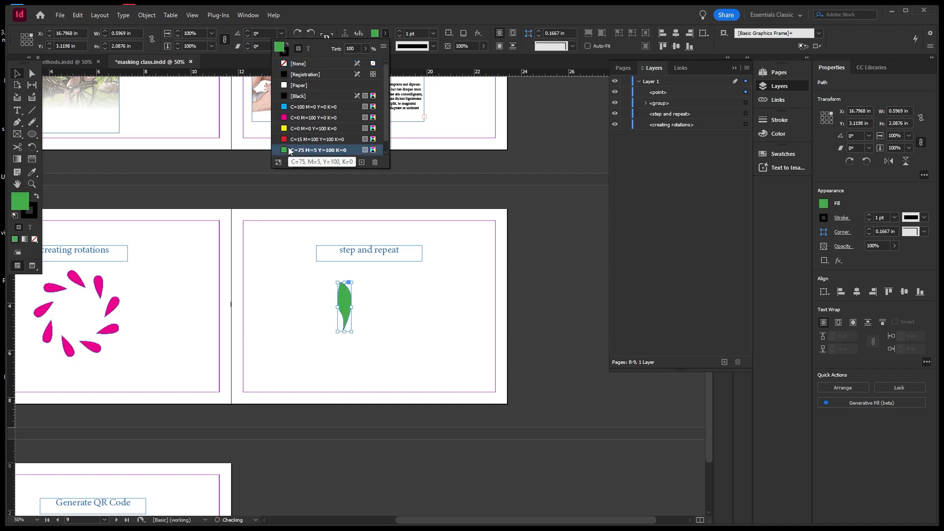
click(33, 219)
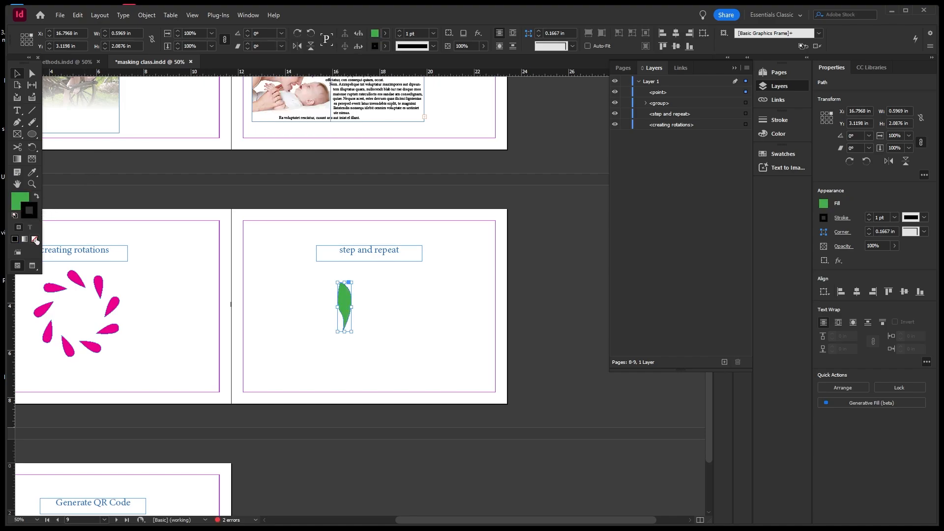
click(34, 239)
Move the leaf left and shrink it to about 0.57 × 2.02 in.
click(369, 281)
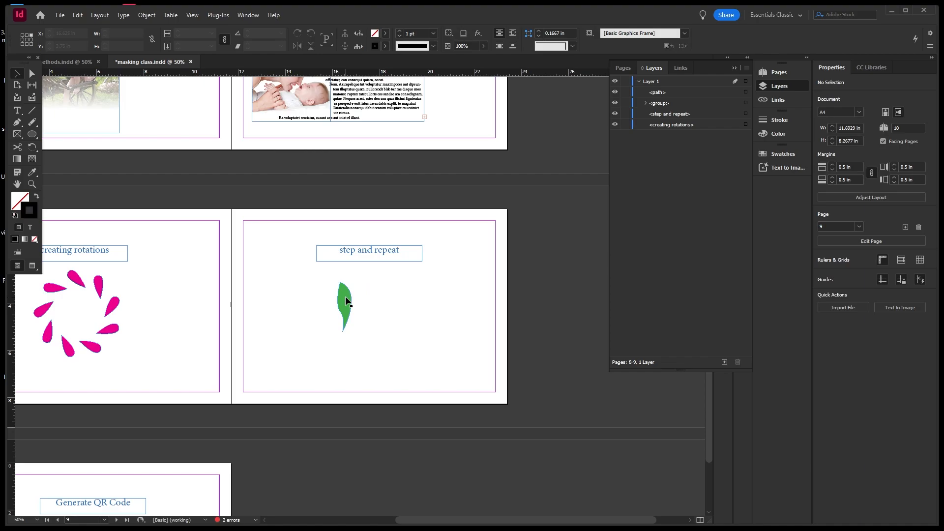
drag(345, 297, 340, 287)
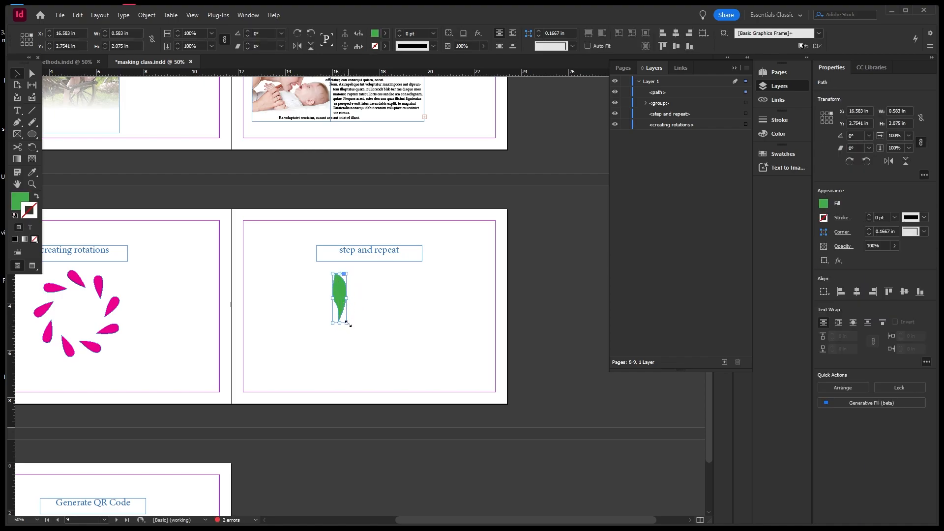
drag(348, 324, 305, 299)
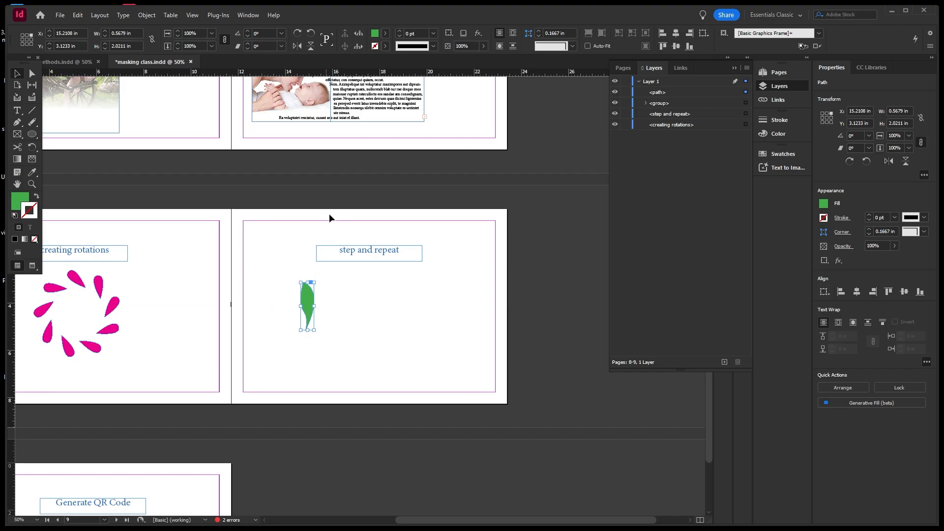
click(79, 16)
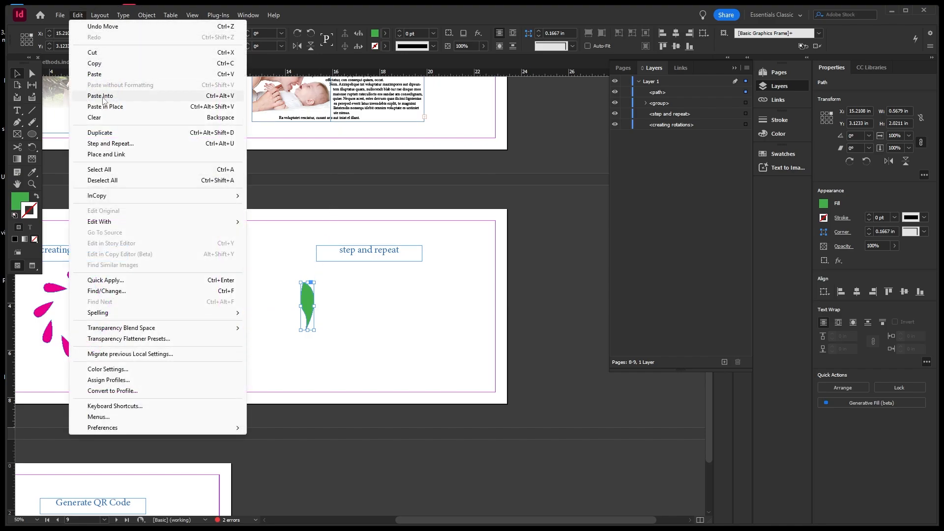
Experiment with Step and Repeat columns and vertical offset for the leaf, then cancel.
click(123, 146)
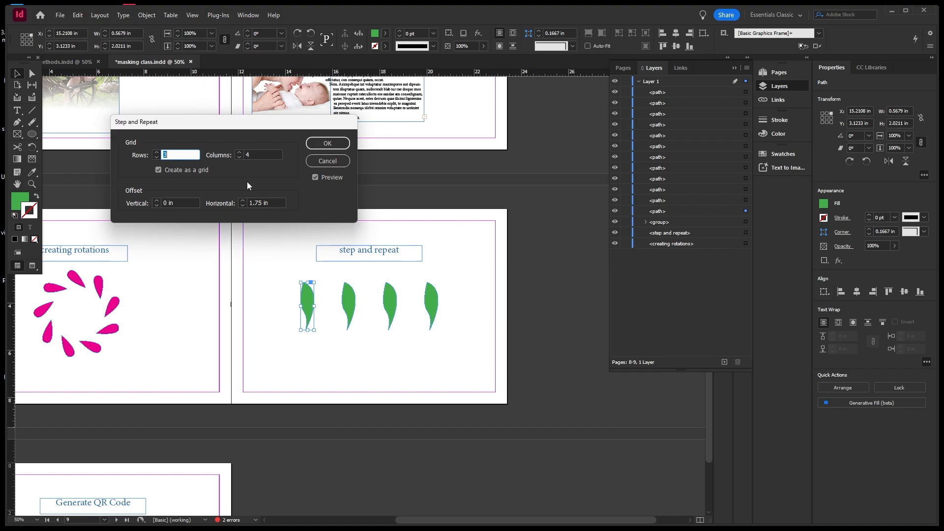
click(315, 177)
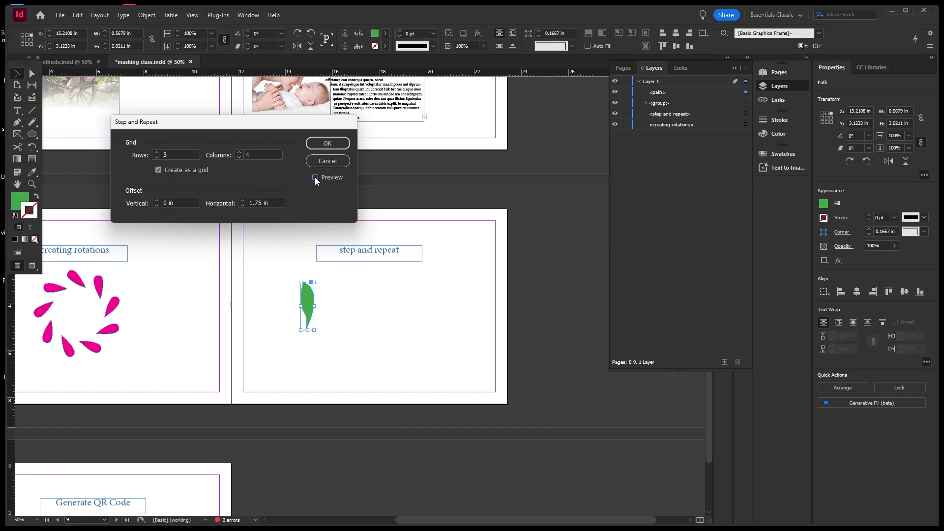
click(316, 177)
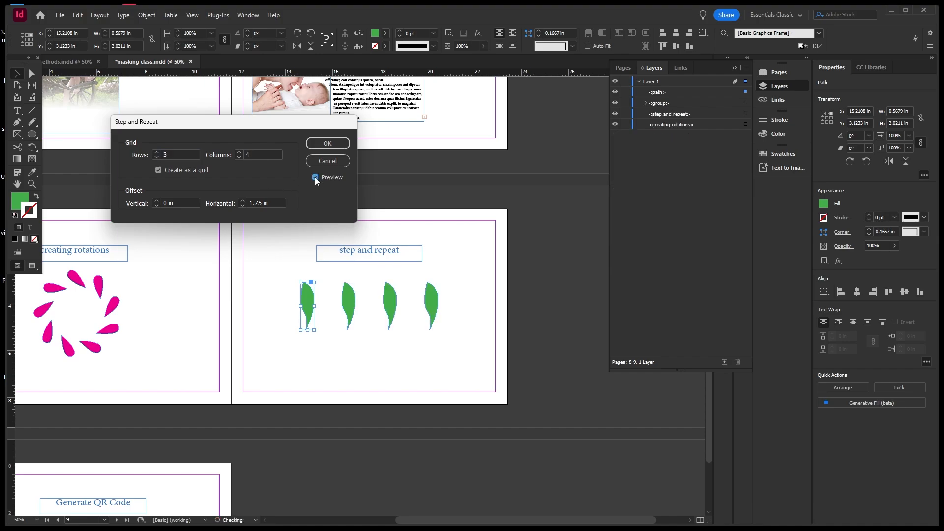
click(238, 152)
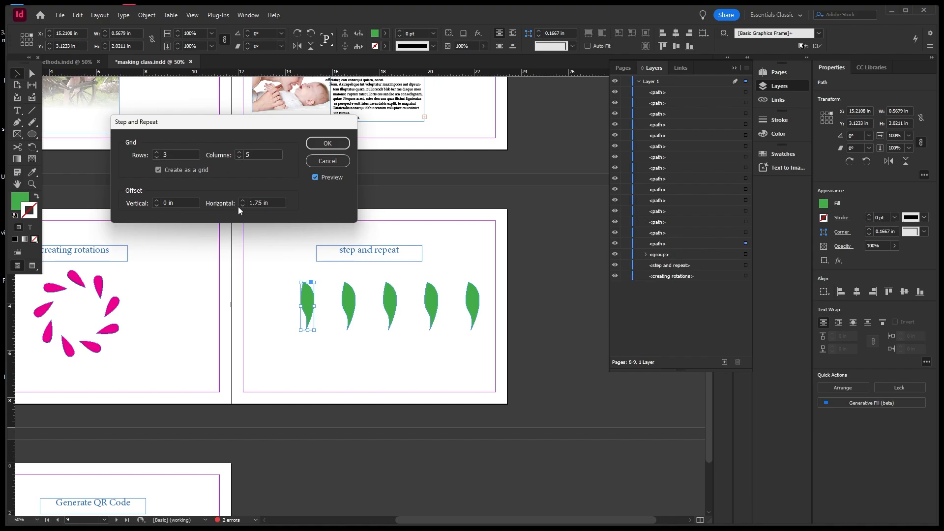
click(156, 201)
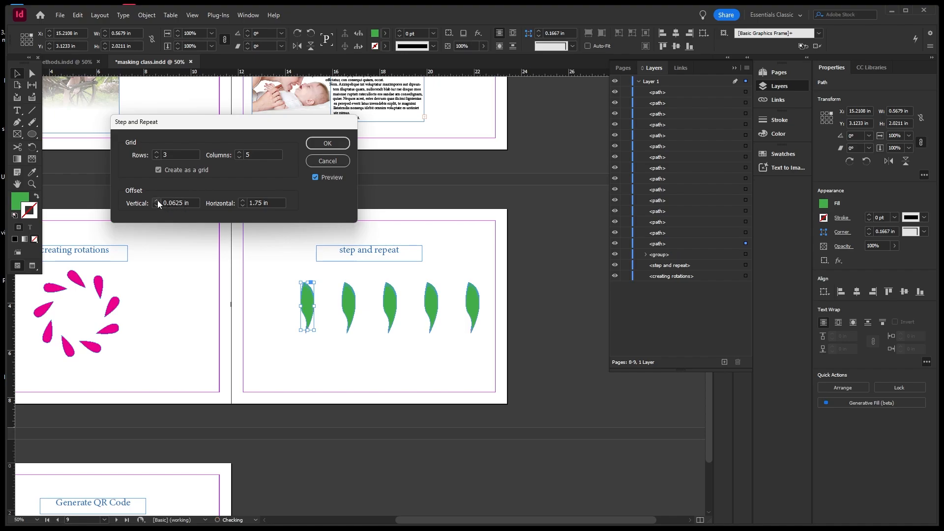
click(157, 200)
click(157, 199)
click(158, 200)
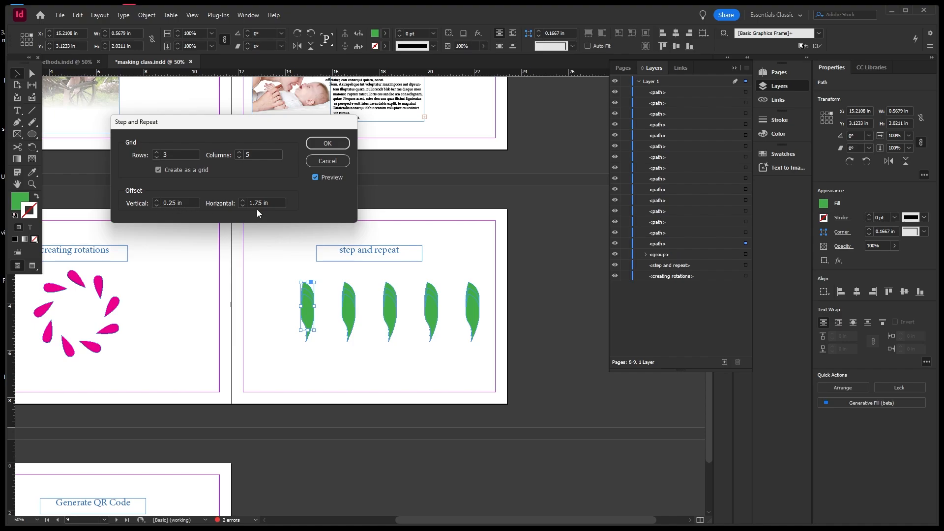
click(182, 203)
drag(182, 204, 161, 203)
click(328, 161)
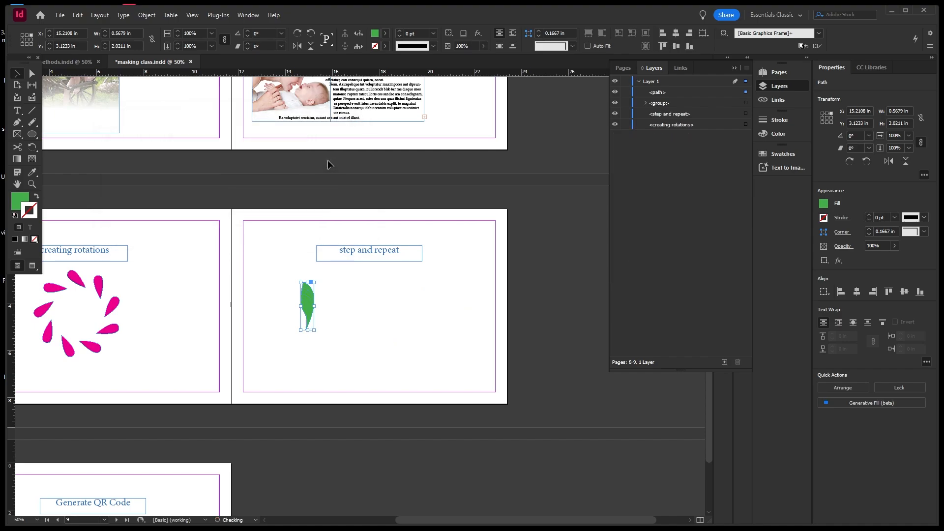
Step and Repeat the leaf into 3 rows and 4 columns, 1.8125 in vertical offset.
click(76, 16)
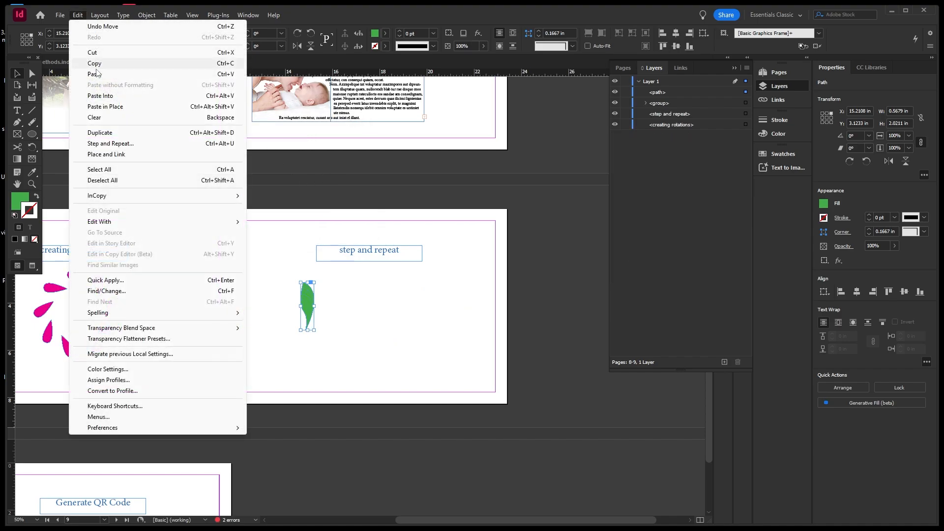
click(110, 144)
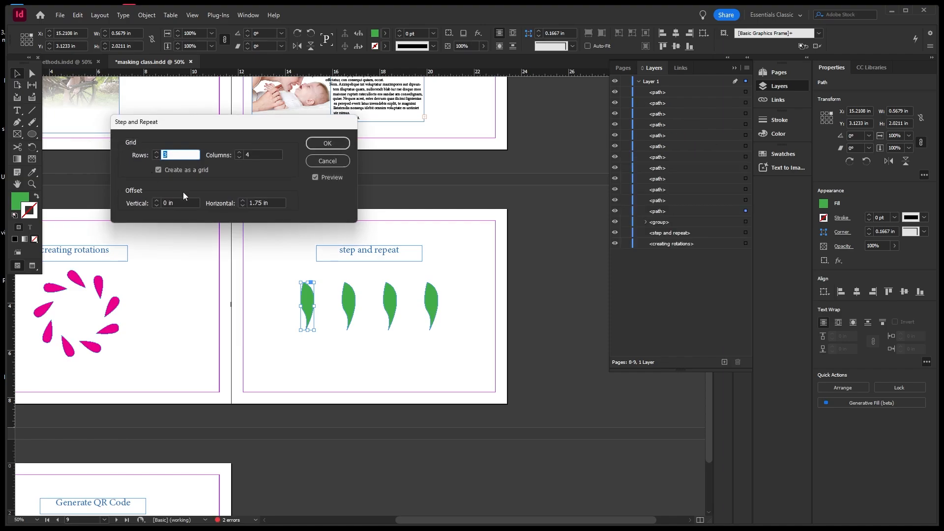
drag(179, 204, 156, 198)
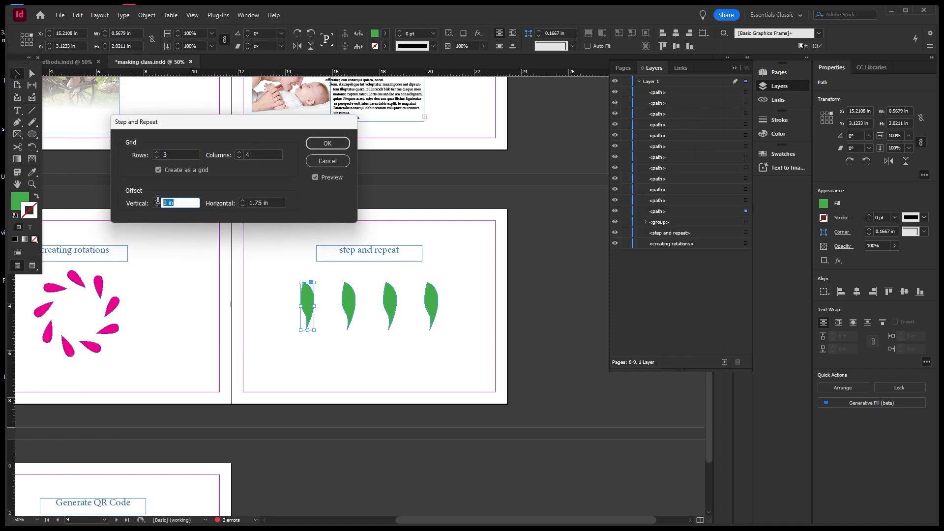
text(1.75)
click(157, 201)
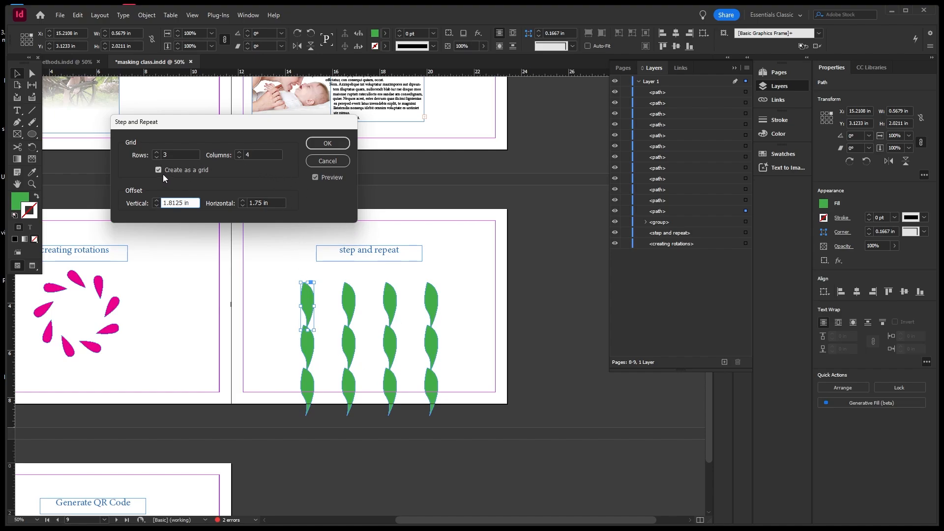
click(158, 154)
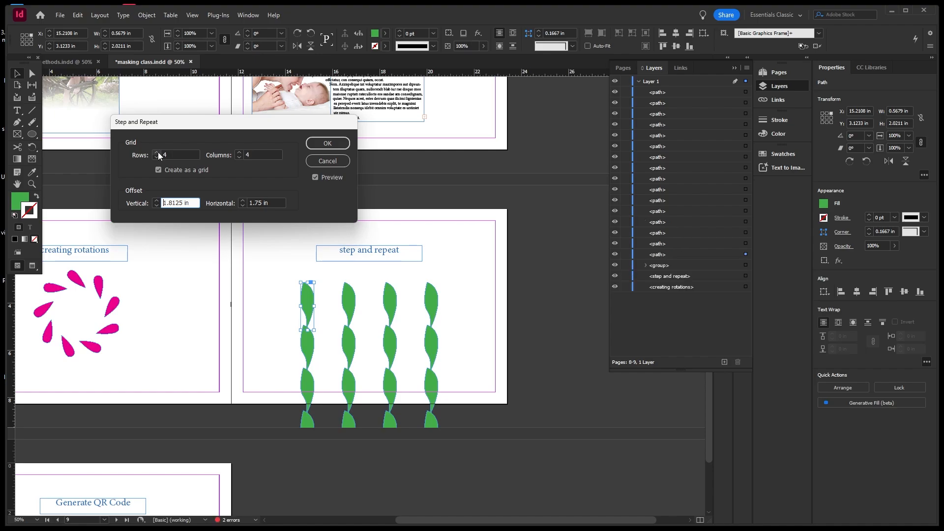
click(158, 156)
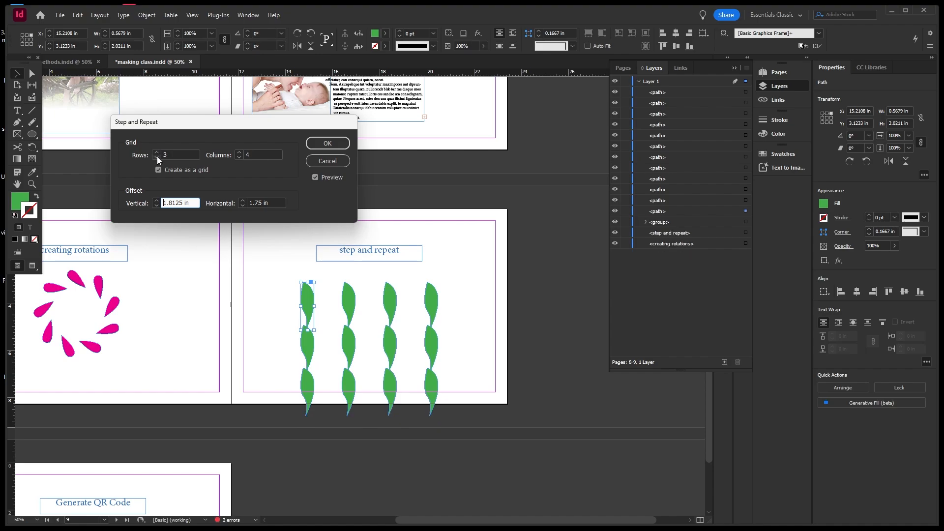
click(317, 146)
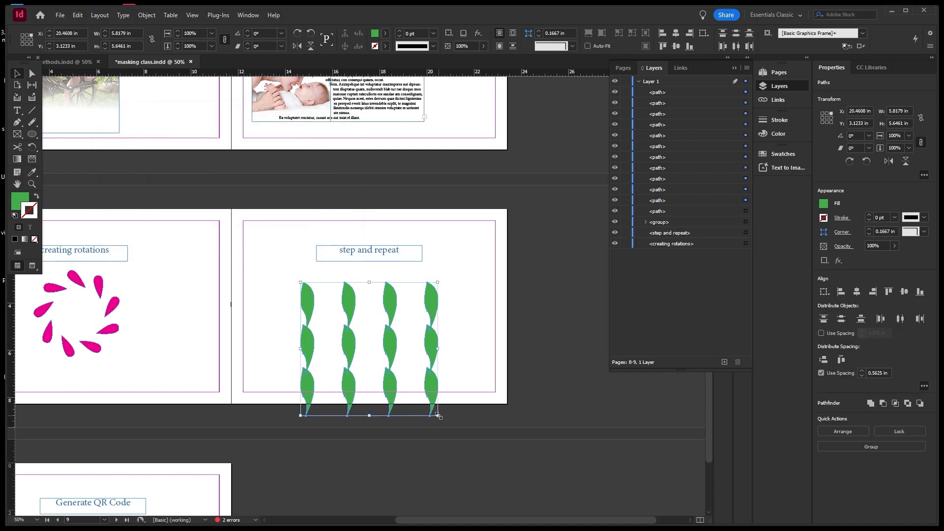
Scale the leaf grid down to about 5.05 × 4.91 in and nudge the right columns up.
drag(438, 415, 420, 350)
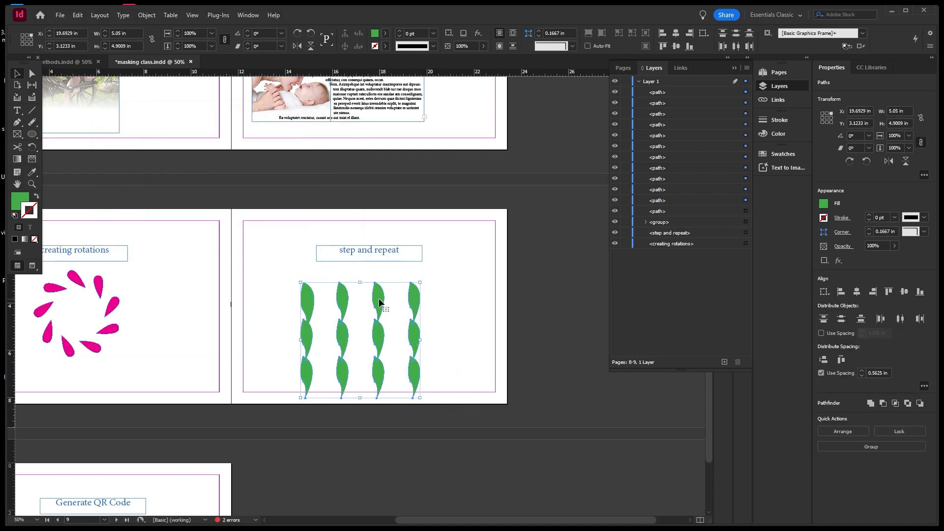
drag(379, 302, 417, 284)
click(468, 282)
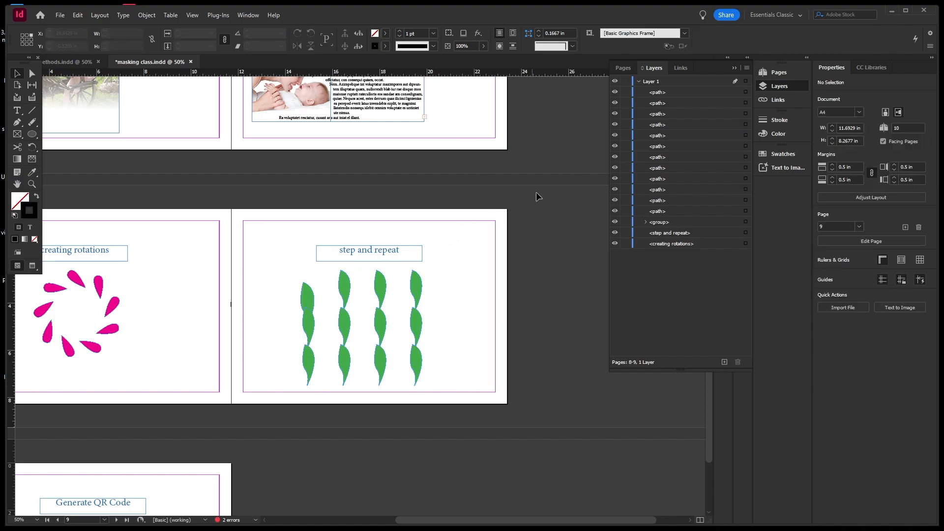
Pan to the Generate QR Code page 10 and close the GeForce driver notification.
scroll(548, 179, down, 2)
scroll(329, 467, up, 2)
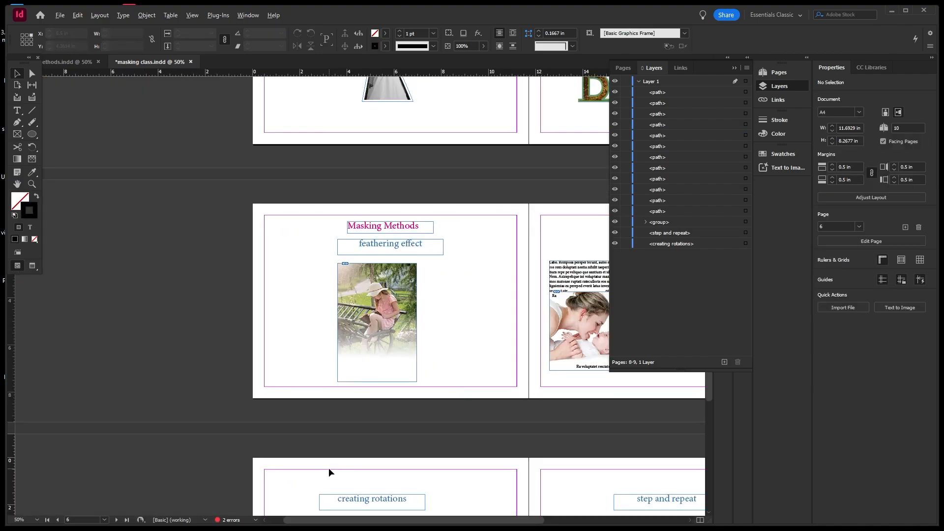
click(446, 347)
key(space)
drag(447, 347, 429, 94)
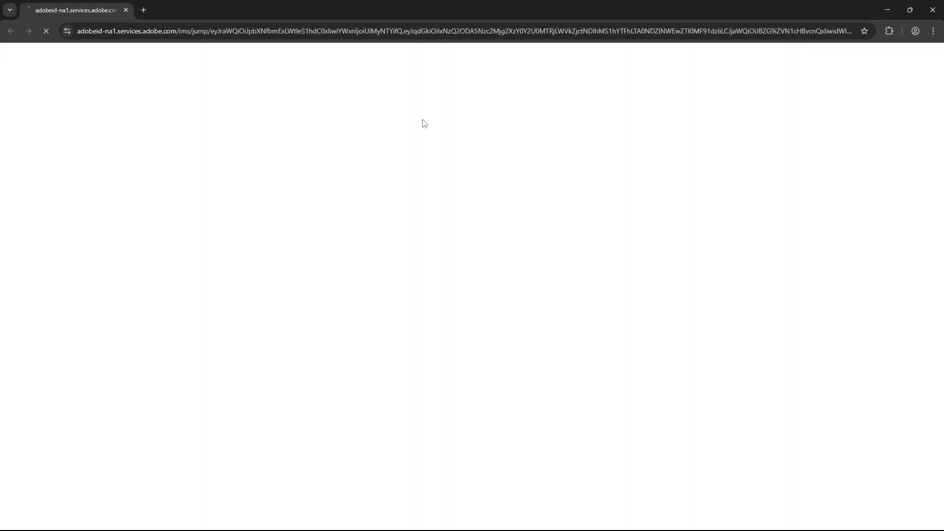
click(126, 10)
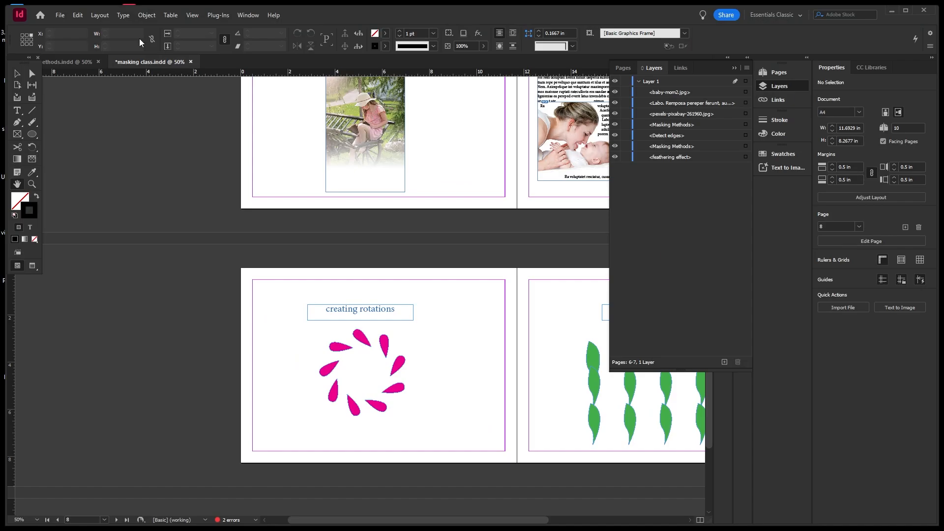
drag(442, 348, 428, 234)
drag(436, 367, 445, 317)
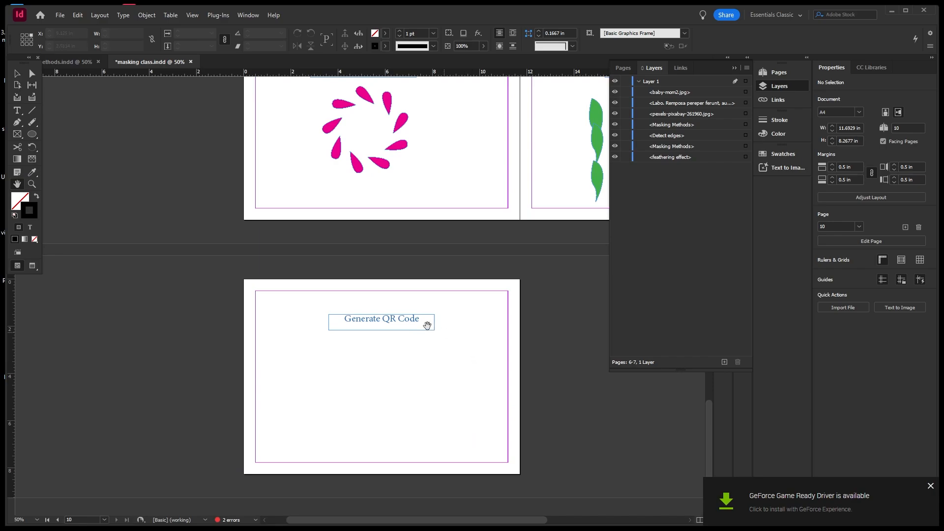
click(930, 486)
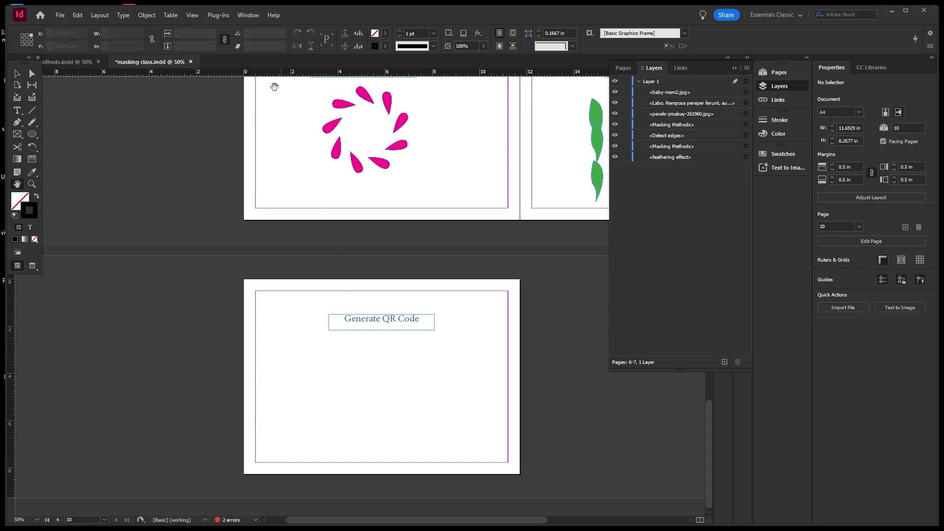
Generate a plain-text QR code holding a phone number and place it about 3.73 in square.
click(147, 15)
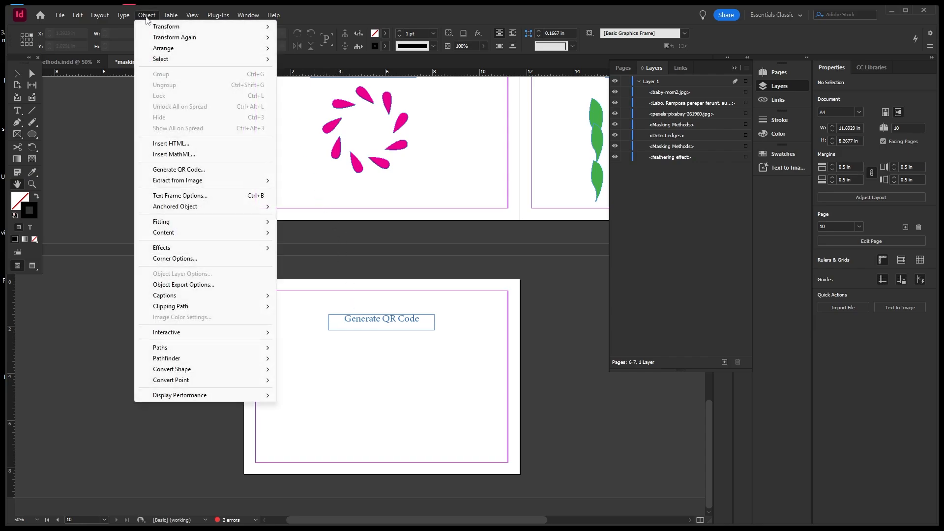
click(222, 175)
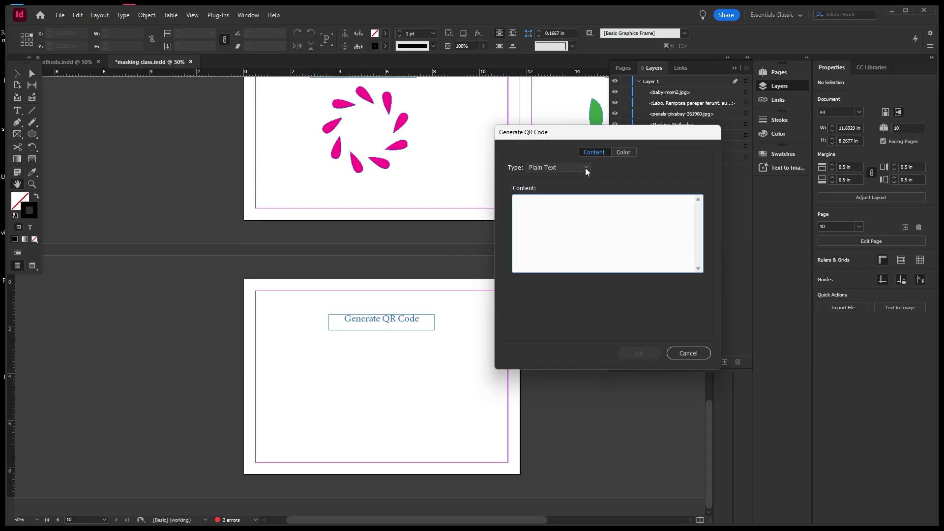
click(585, 168)
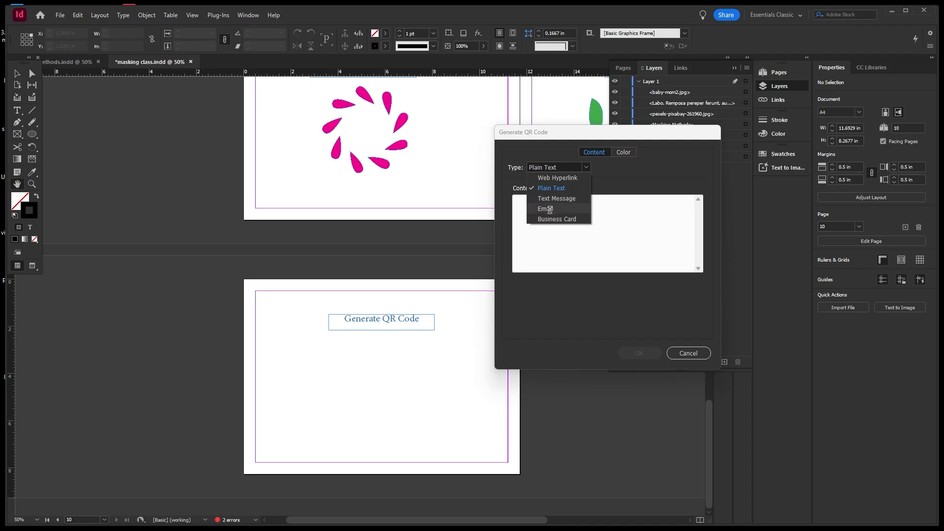
click(607, 227)
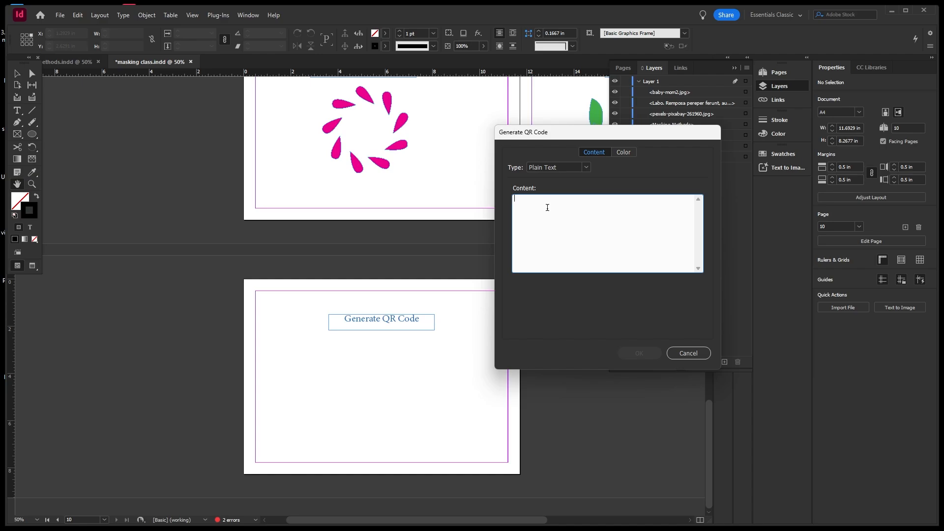
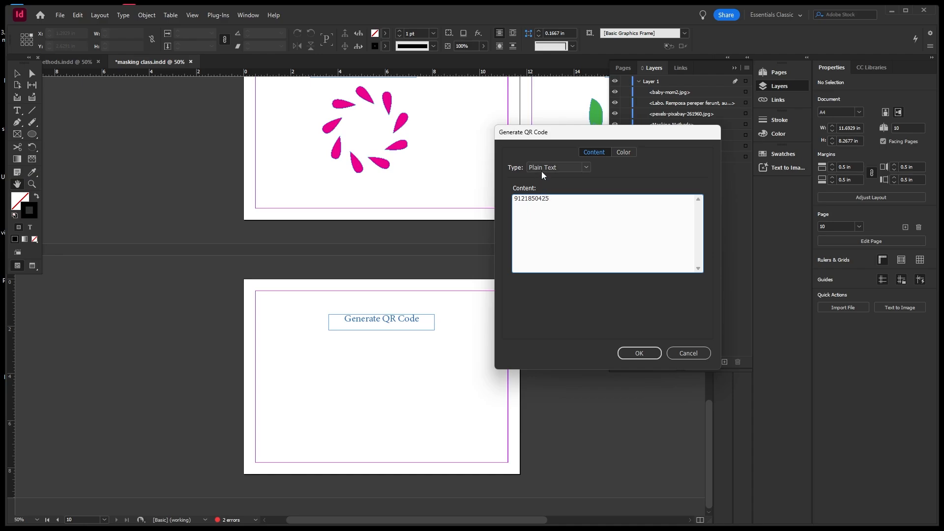
click(632, 354)
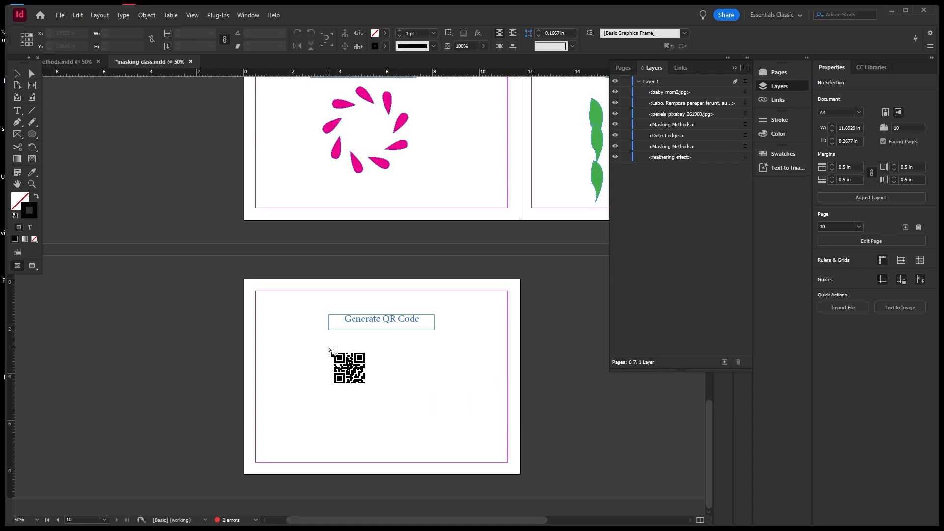
drag(328, 348, 417, 436)
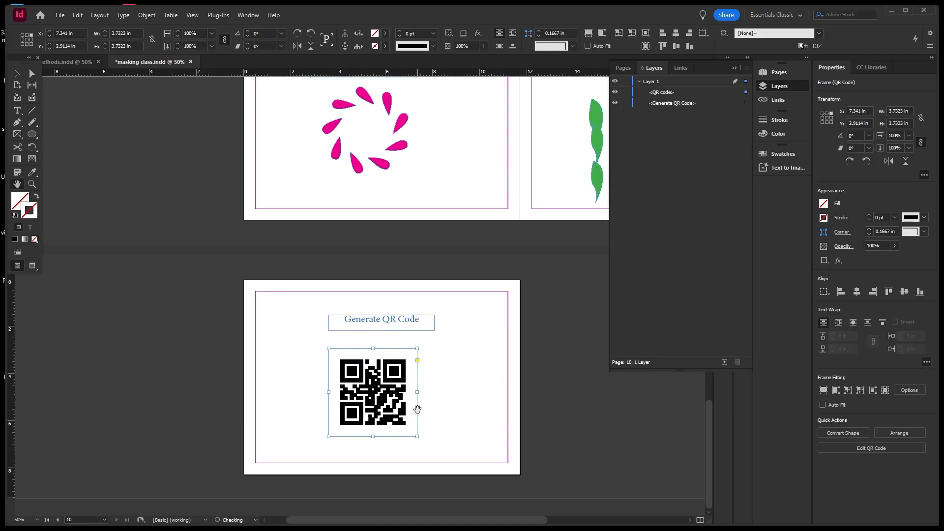
Recolour the QR code with the C=0 M=100 Y=0 K=0 magenta swatch through Edit QR Code.
key(space)
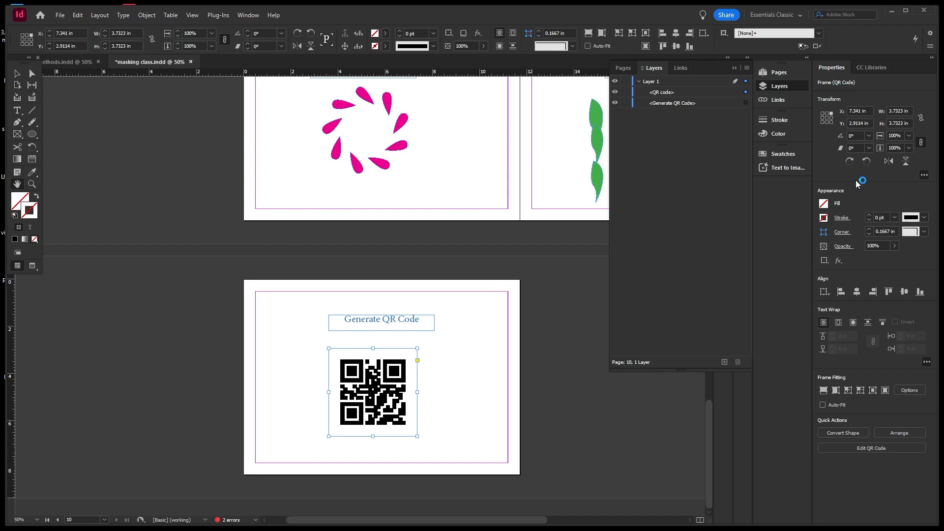
click(872, 448)
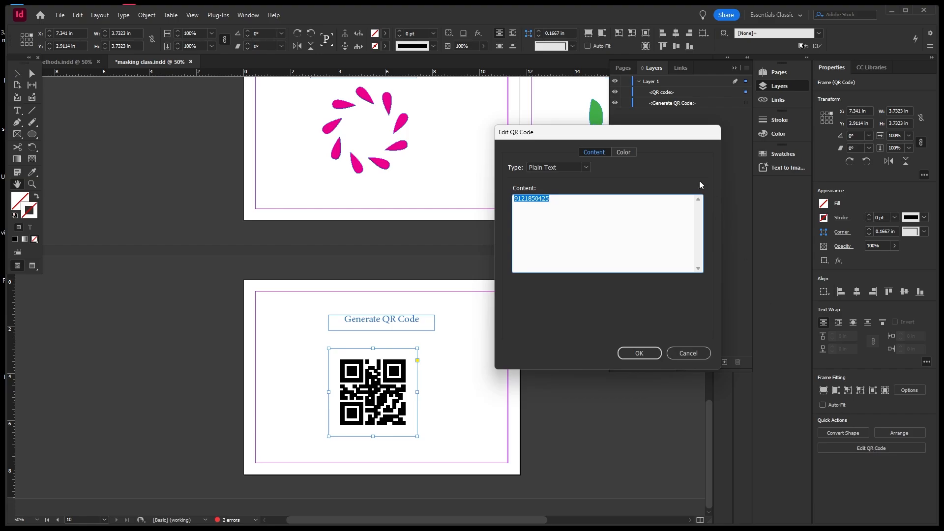
click(621, 150)
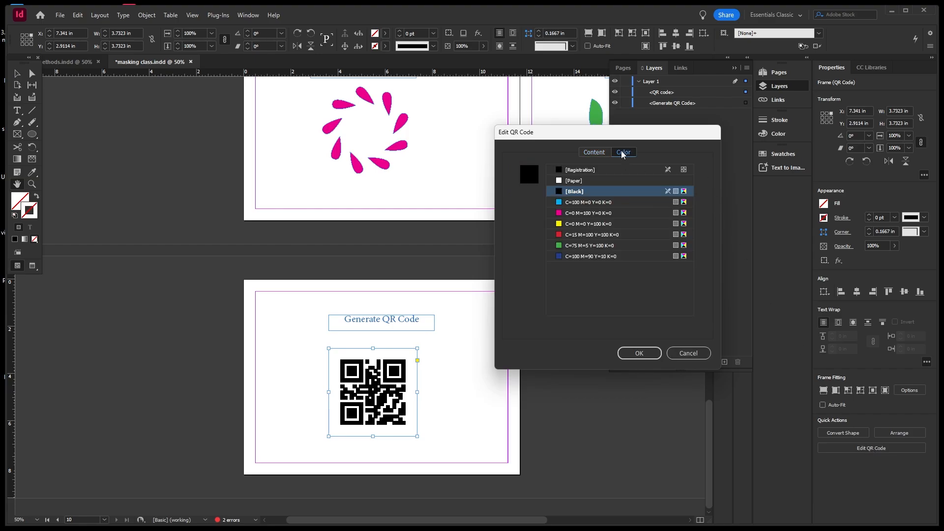
click(581, 213)
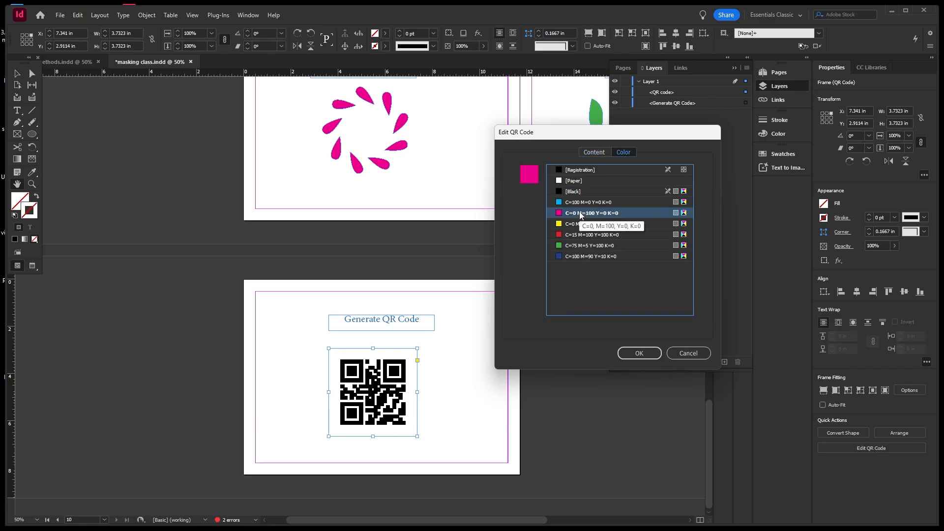
click(640, 354)
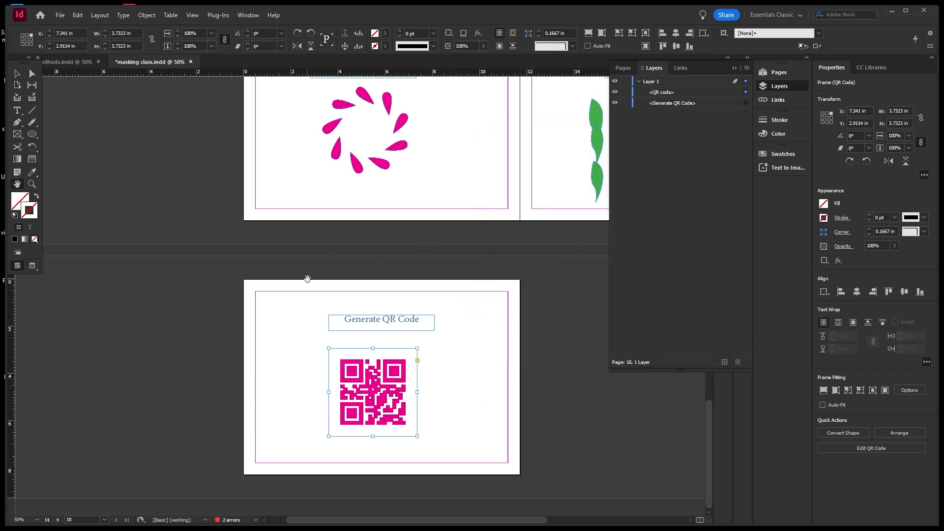
Scroll and pan through all the spreads, then zoom out to 12.5% to show every page.
scroll(374, 296, down, 3)
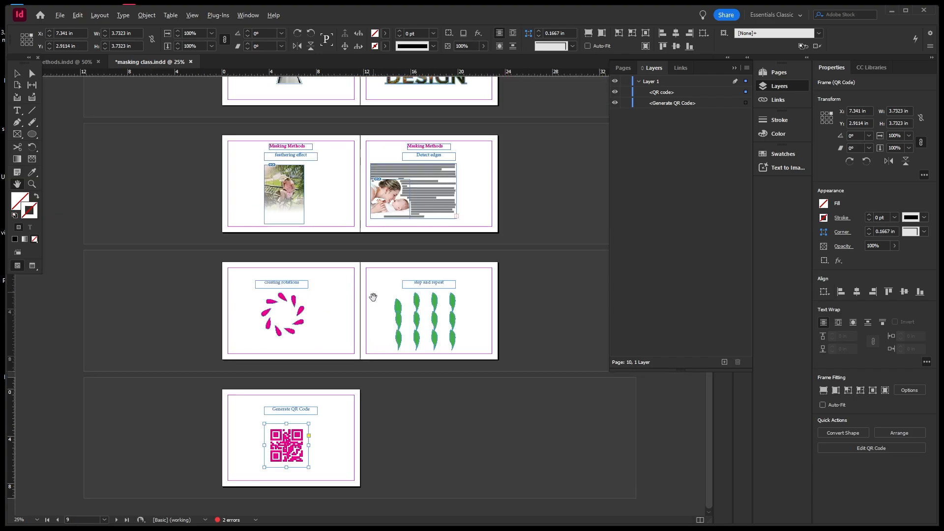
scroll(383, 286, up, 2)
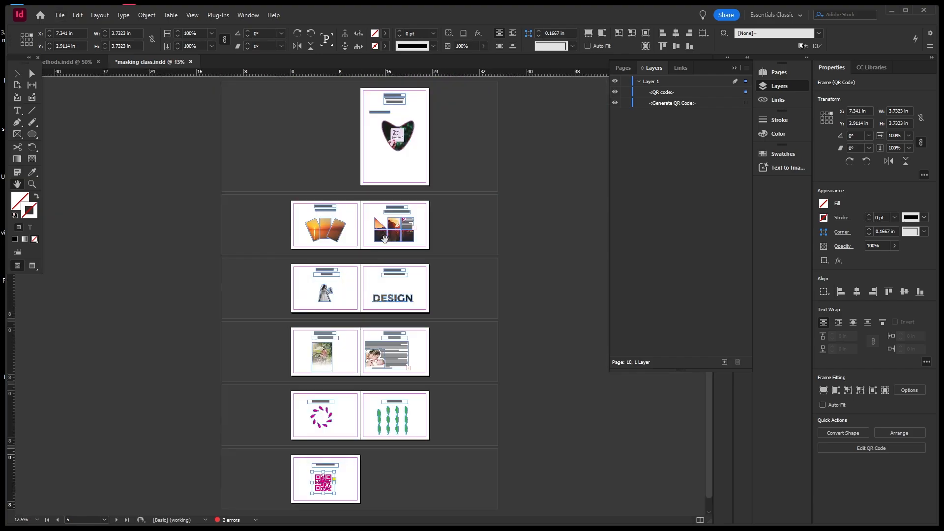
scroll(457, 217, up, 1)
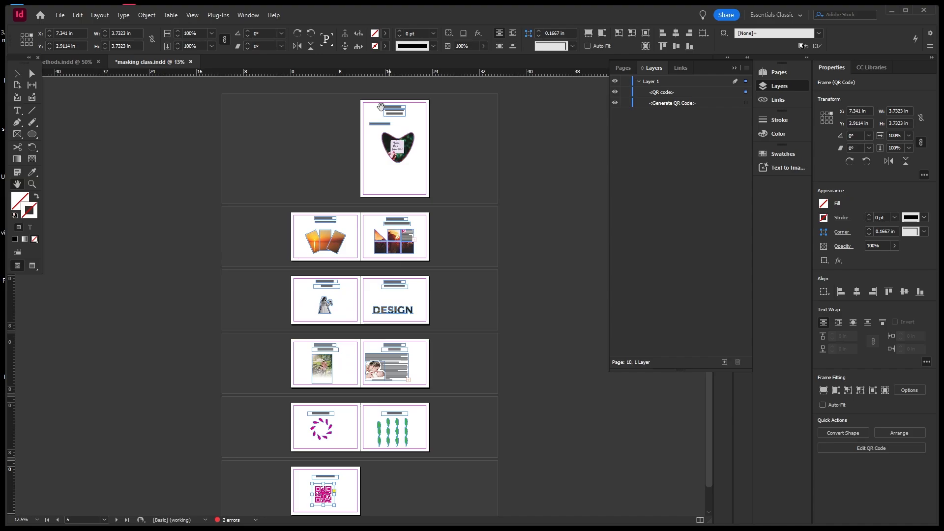
scroll(432, 204, down, 2)
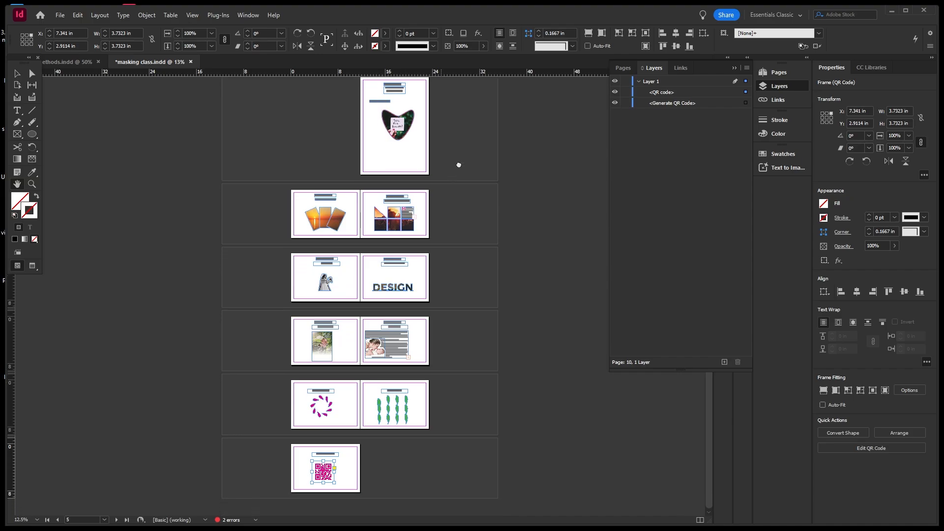
scroll(346, 340, up, 2)
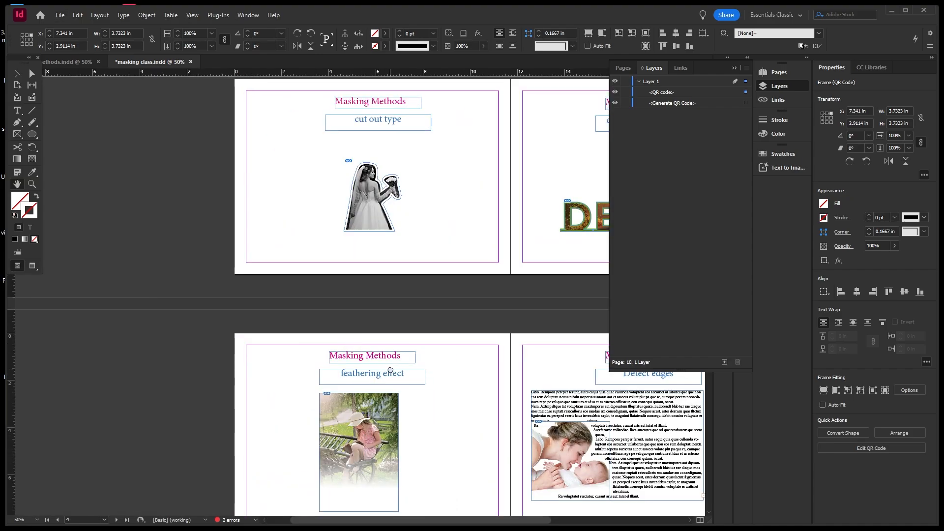
drag(391, 367, 311, 262)
scroll(311, 262, down, 4)
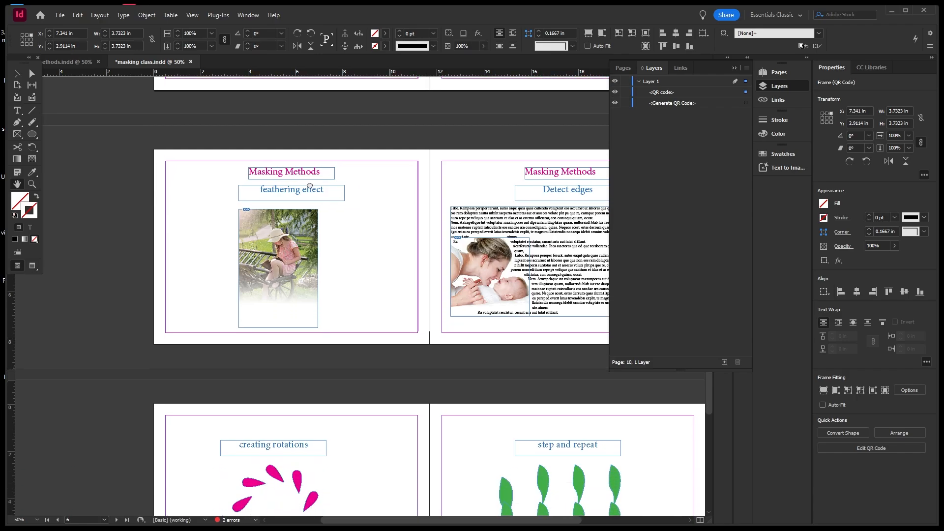
scroll(375, 274, down, 5)
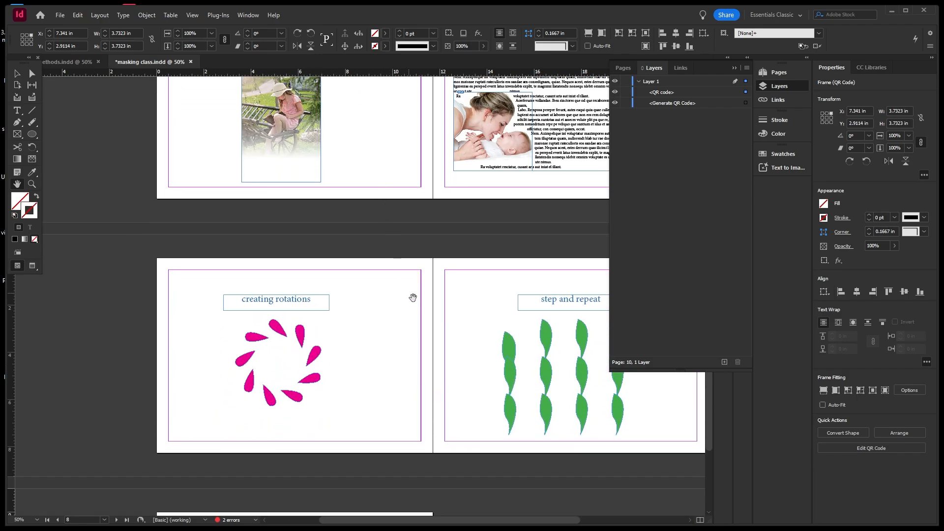
drag(413, 298, 356, 257)
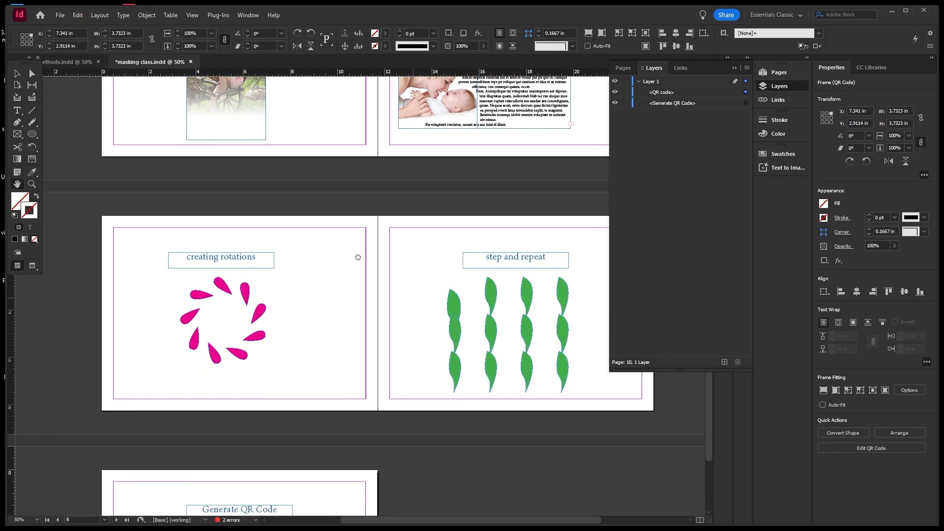
drag(390, 308, 419, 208)
key(ctrl+minus)
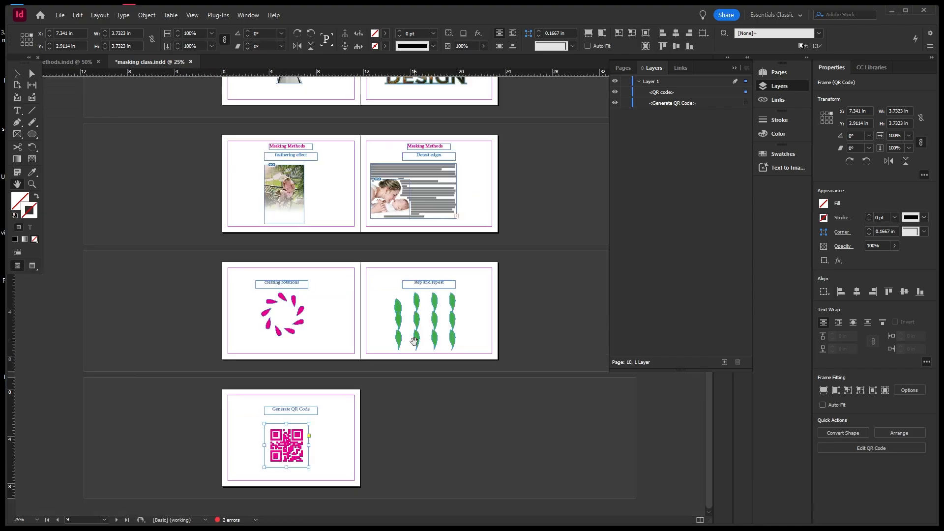
drag(431, 260, 449, 347)
key(ctrl+minus)
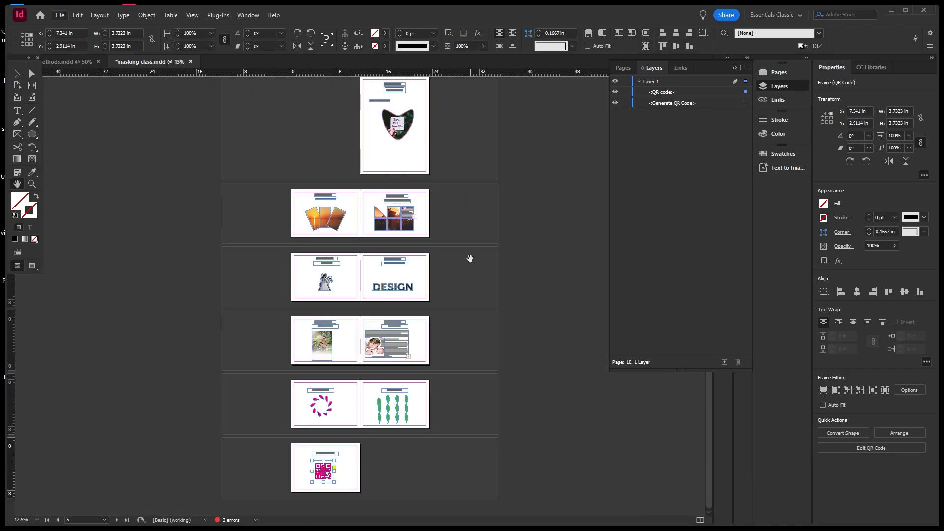
drag(468, 258, 474, 270)
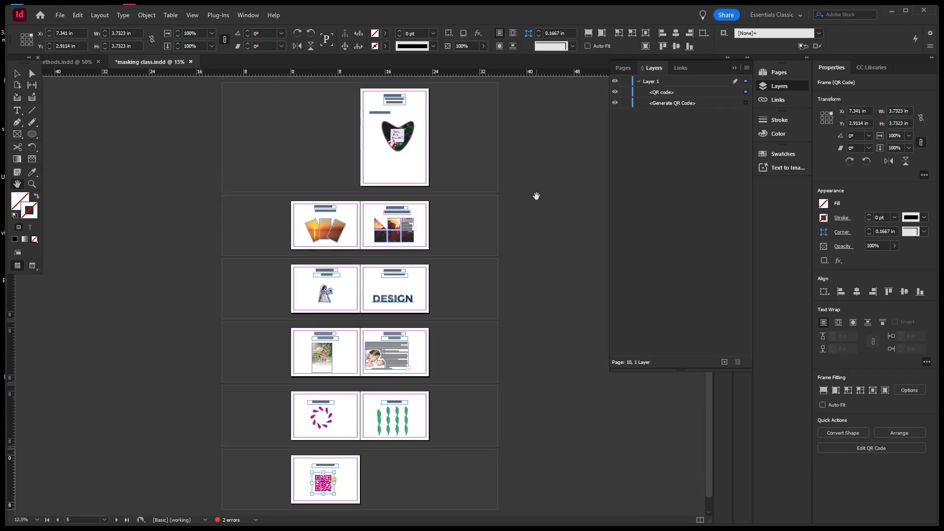